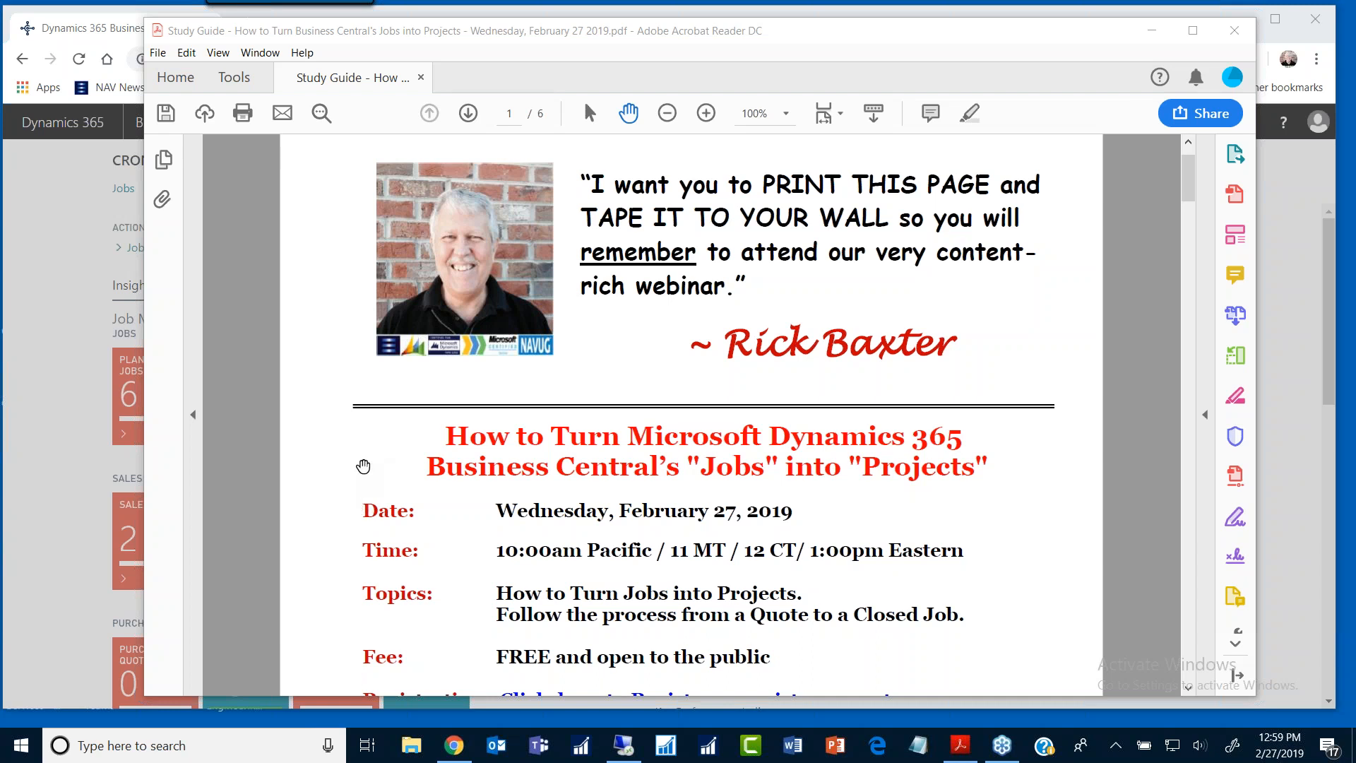
Step: Read the study guide from the webinar details through the first Sales Quote to Job Close Out steps on page 3
{"action": "scroll", "coordinate": [368, 472], "scroll_direction": "down", "scroll_amount": 3}
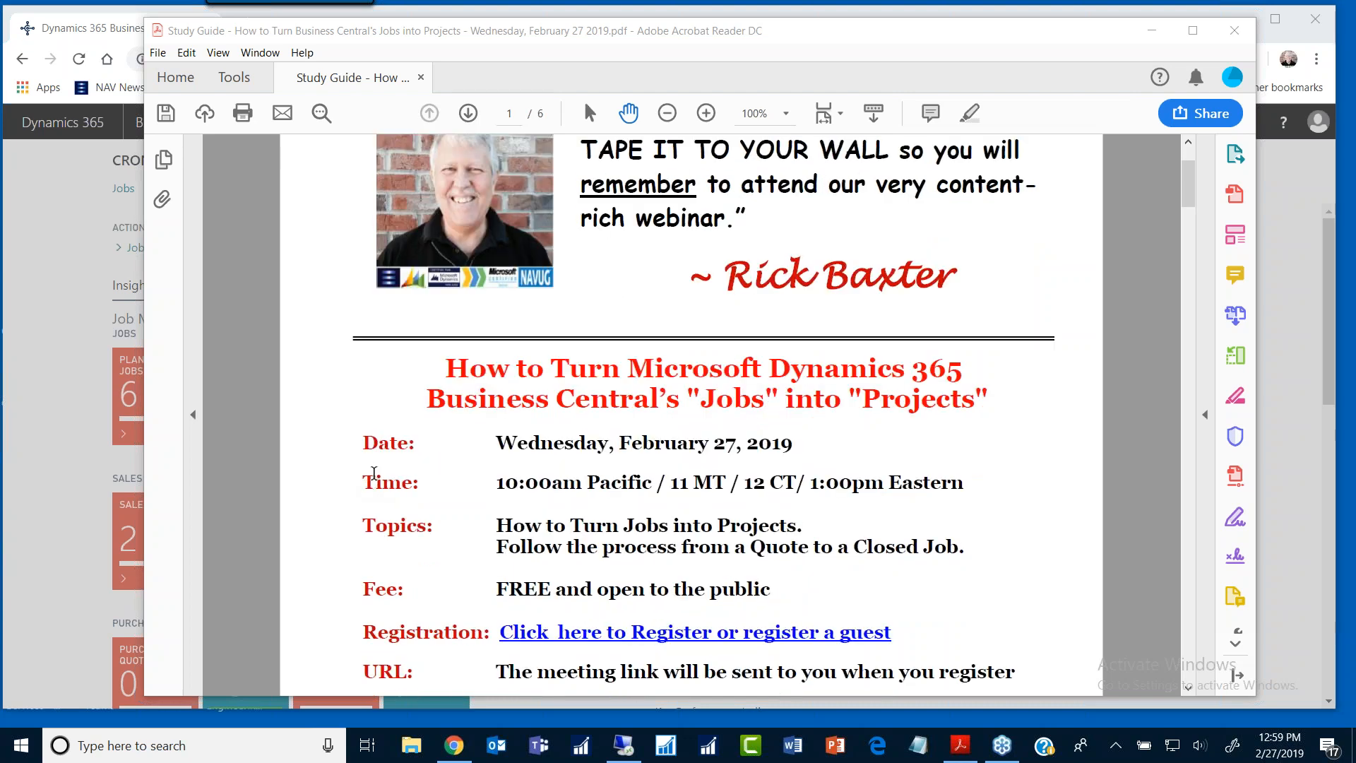
{"action": "scroll", "coordinate": [383, 481], "scroll_direction": "down", "scroll_amount": 5}
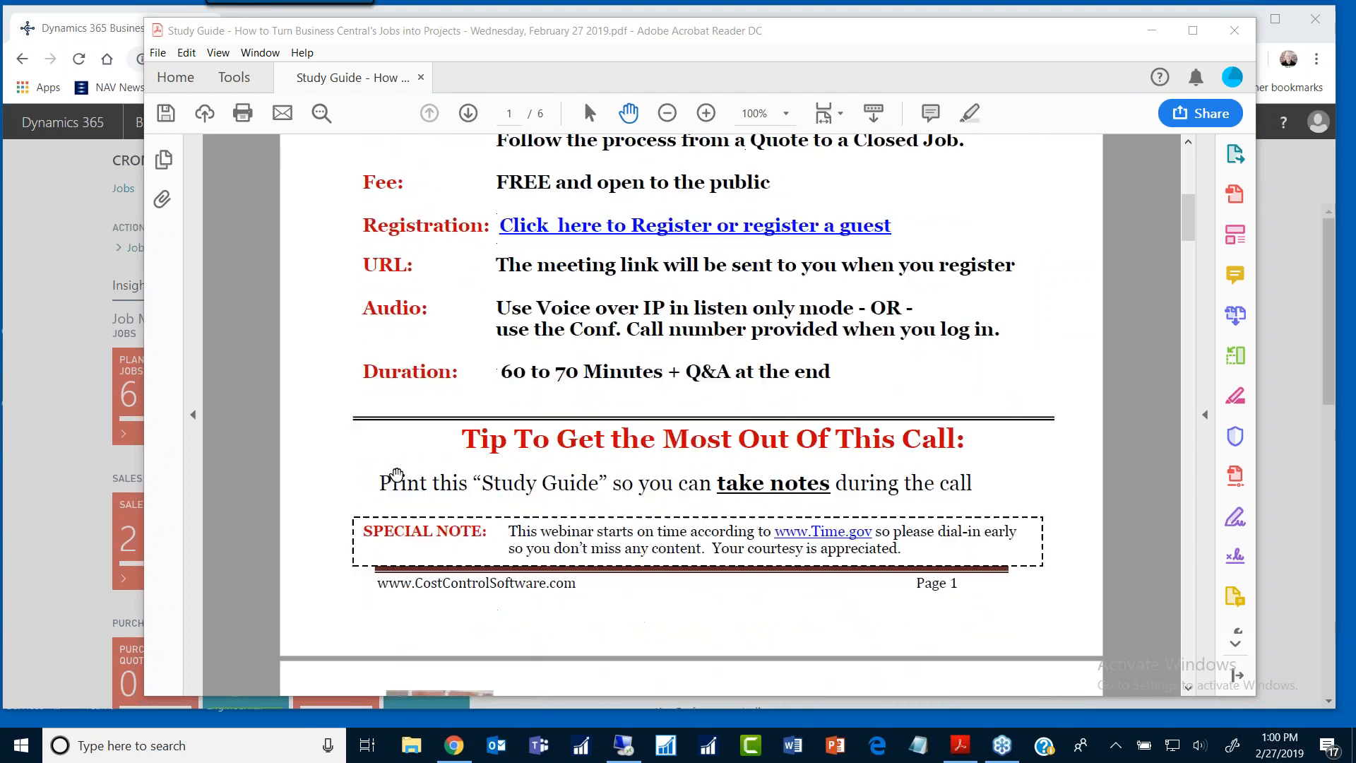
{"action": "scroll", "coordinate": [383, 481], "scroll_direction": "down", "scroll_amount": 10}
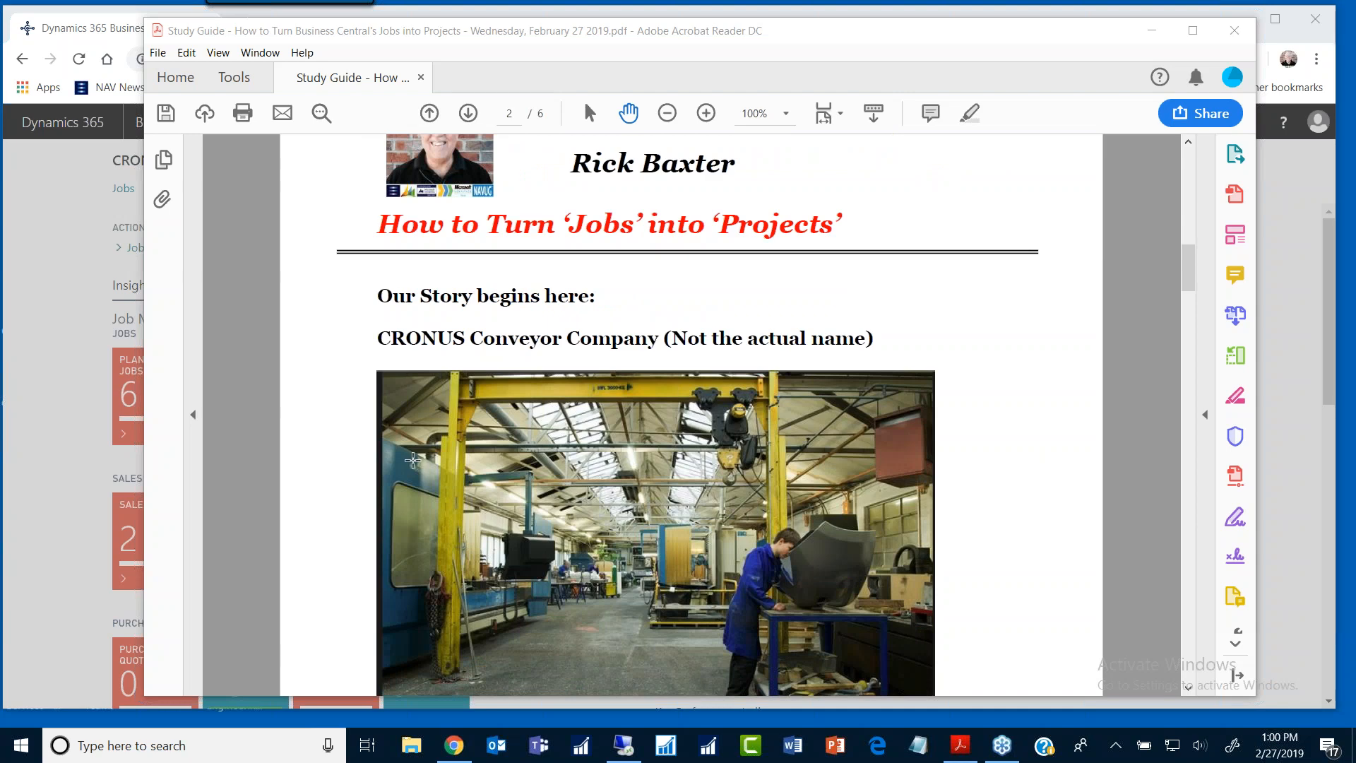
{"action": "scroll", "coordinate": [416, 465], "scroll_direction": "down", "scroll_amount": 1}
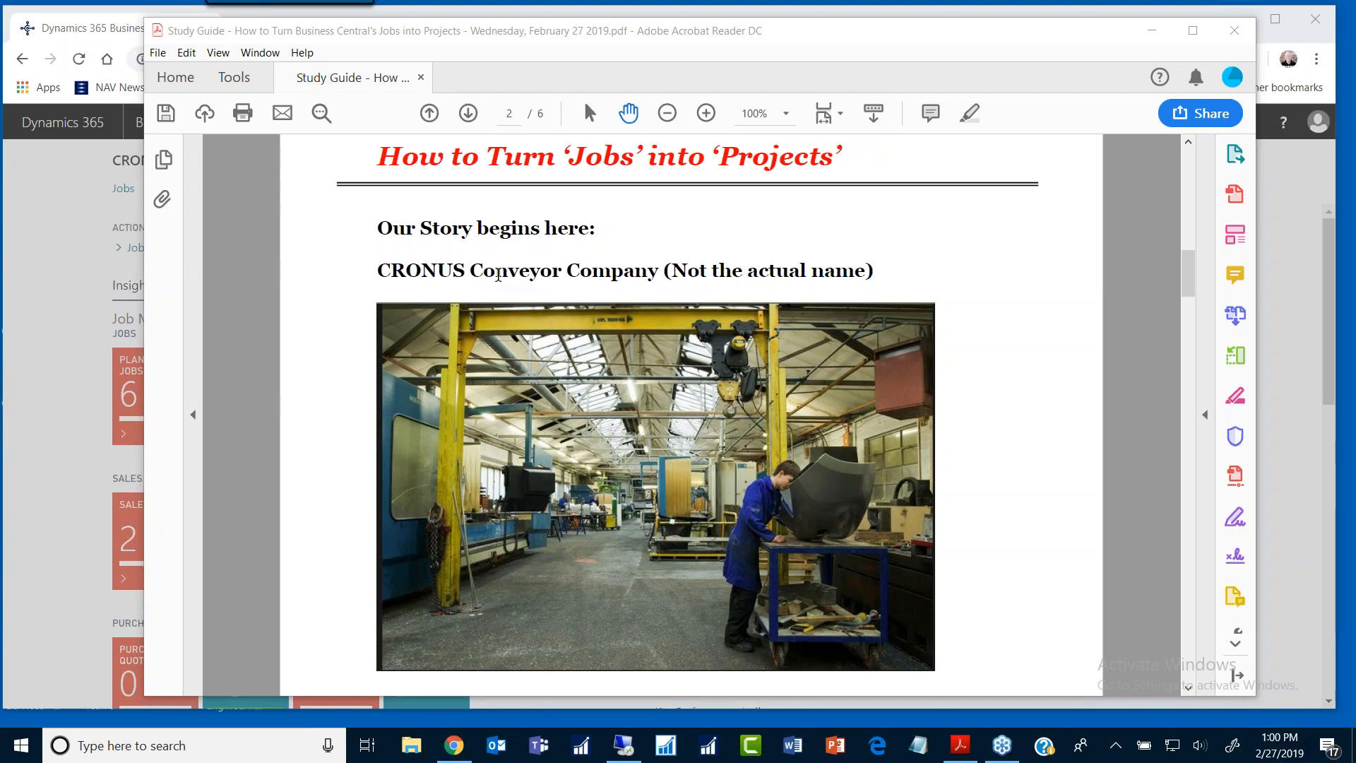
{"action": "scroll", "coordinate": [341, 324], "scroll_direction": "down", "scroll_amount": 2}
{"action": "scroll", "coordinate": [341, 326], "scroll_direction": "down", "scroll_amount": 6}
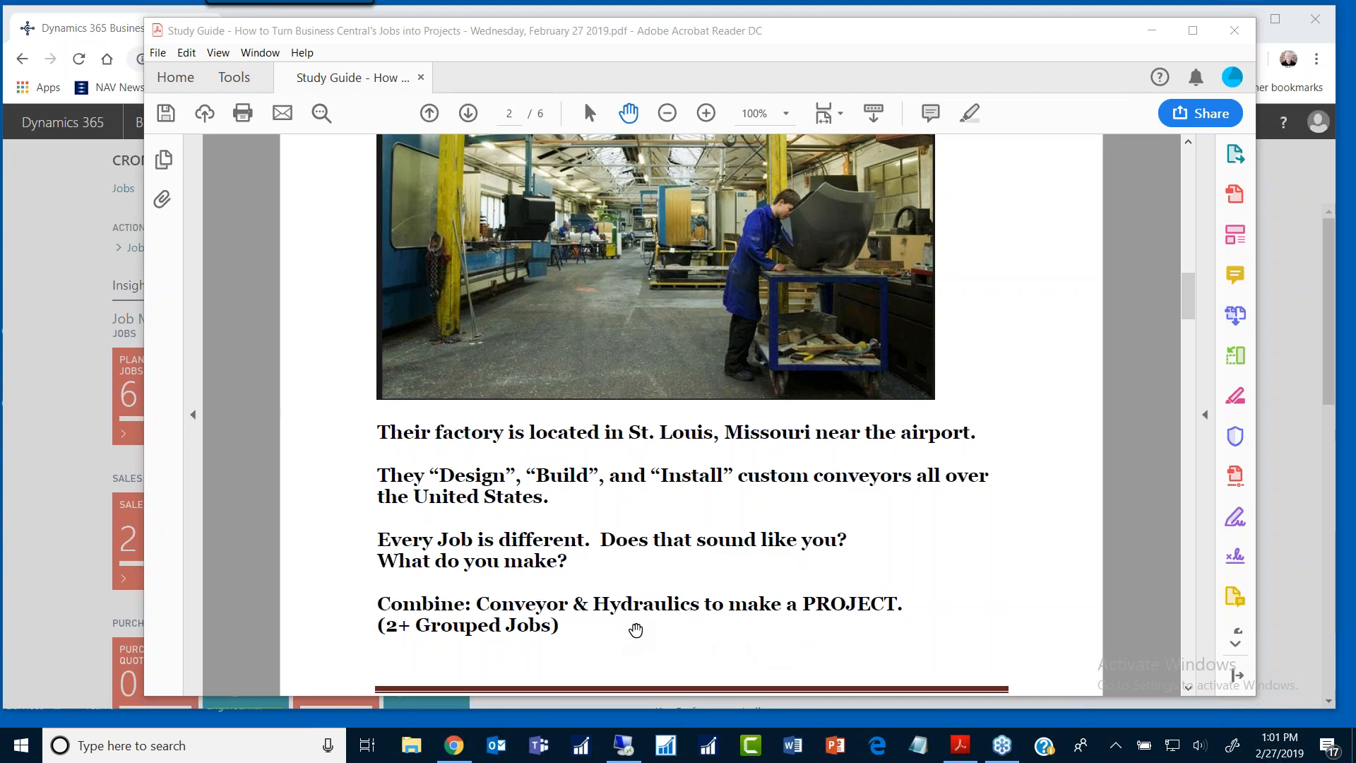
{"action": "scroll", "coordinate": [637, 625], "scroll_direction": "down", "scroll_amount": 1}
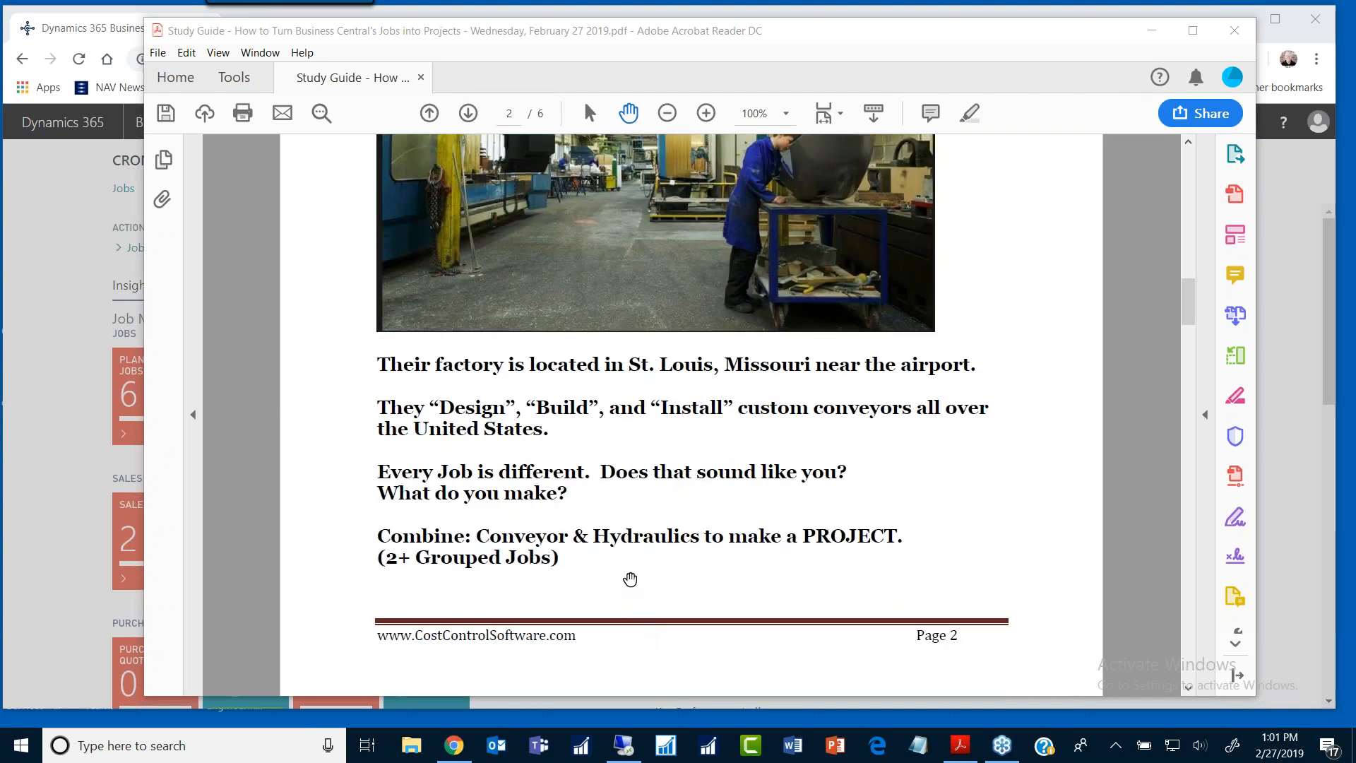
{"action": "scroll", "coordinate": [630, 579], "scroll_direction": "down", "scroll_amount": 7}
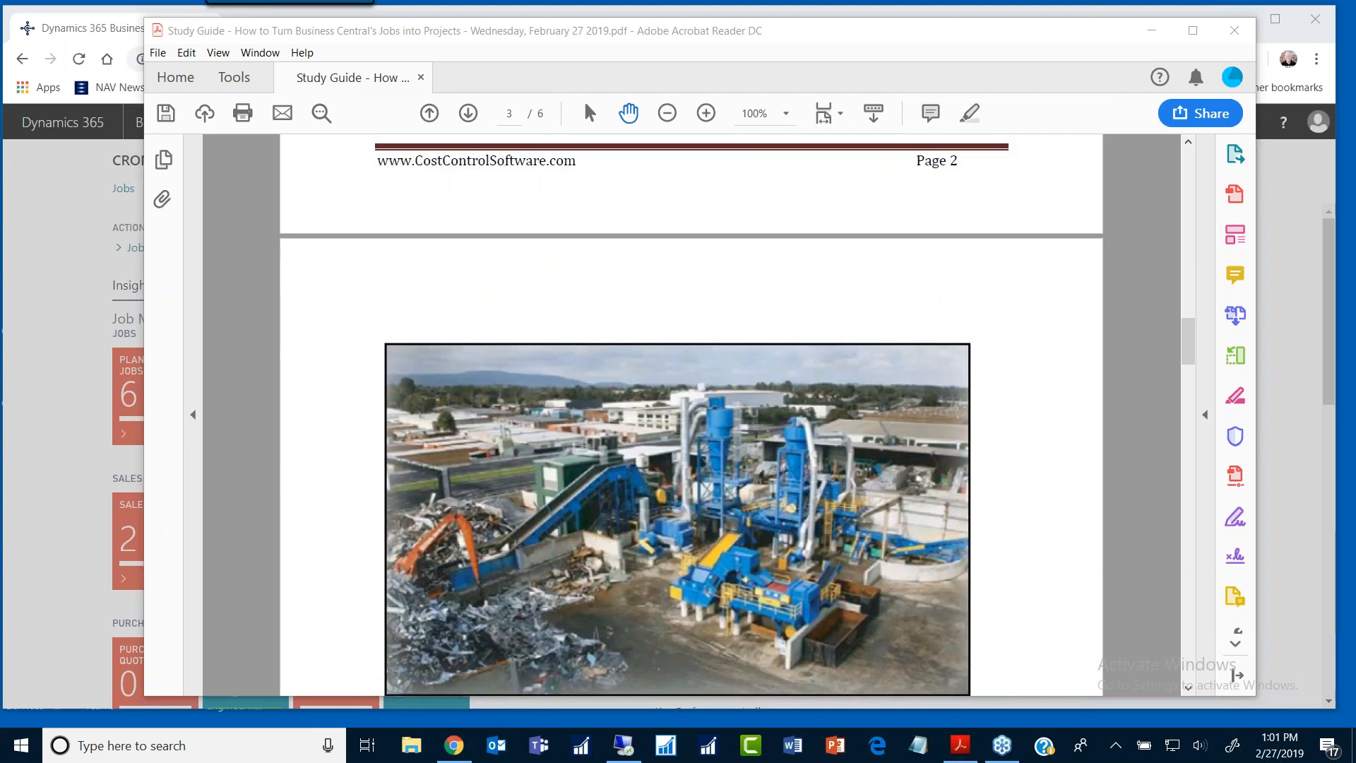
{"action": "scroll", "coordinate": [626, 564], "scroll_direction": "down", "scroll_amount": 1}
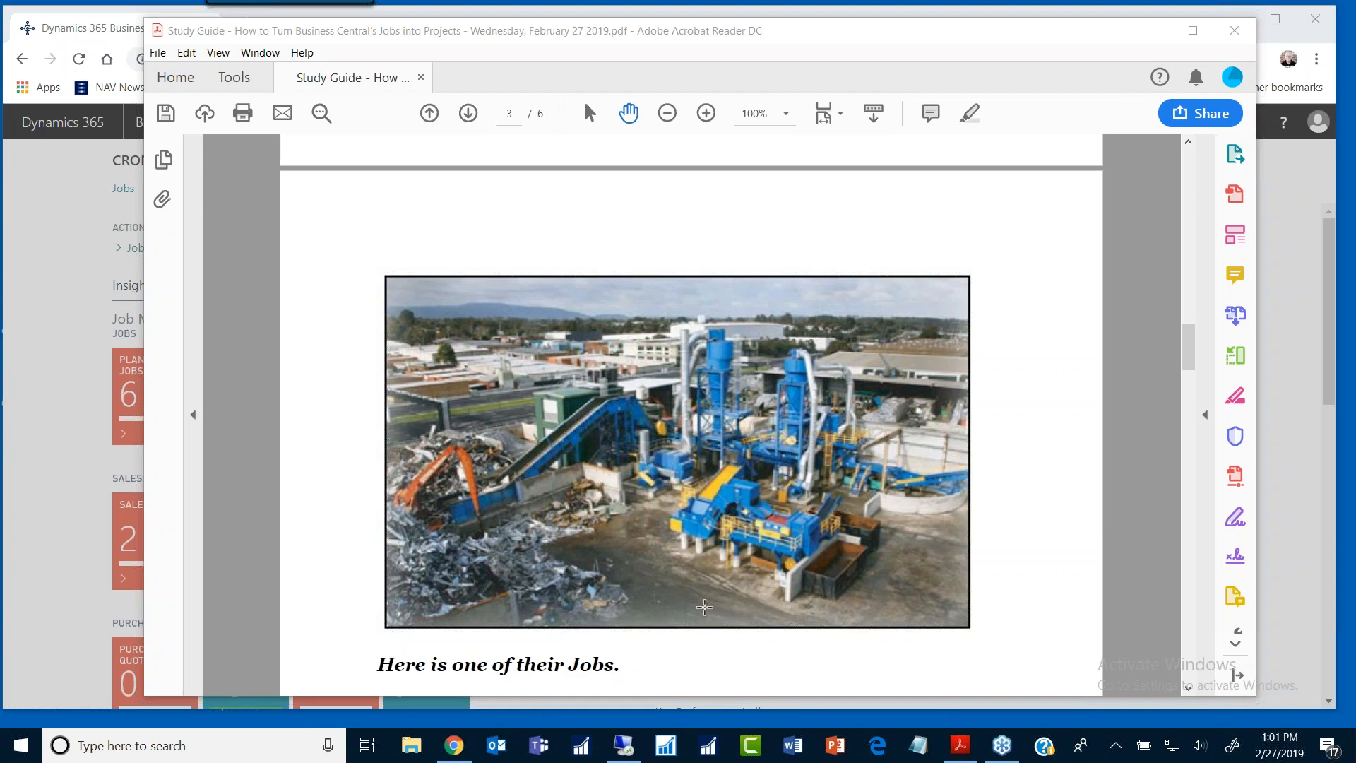
{"action": "scroll", "coordinate": [704, 608], "scroll_direction": "down", "scroll_amount": 3}
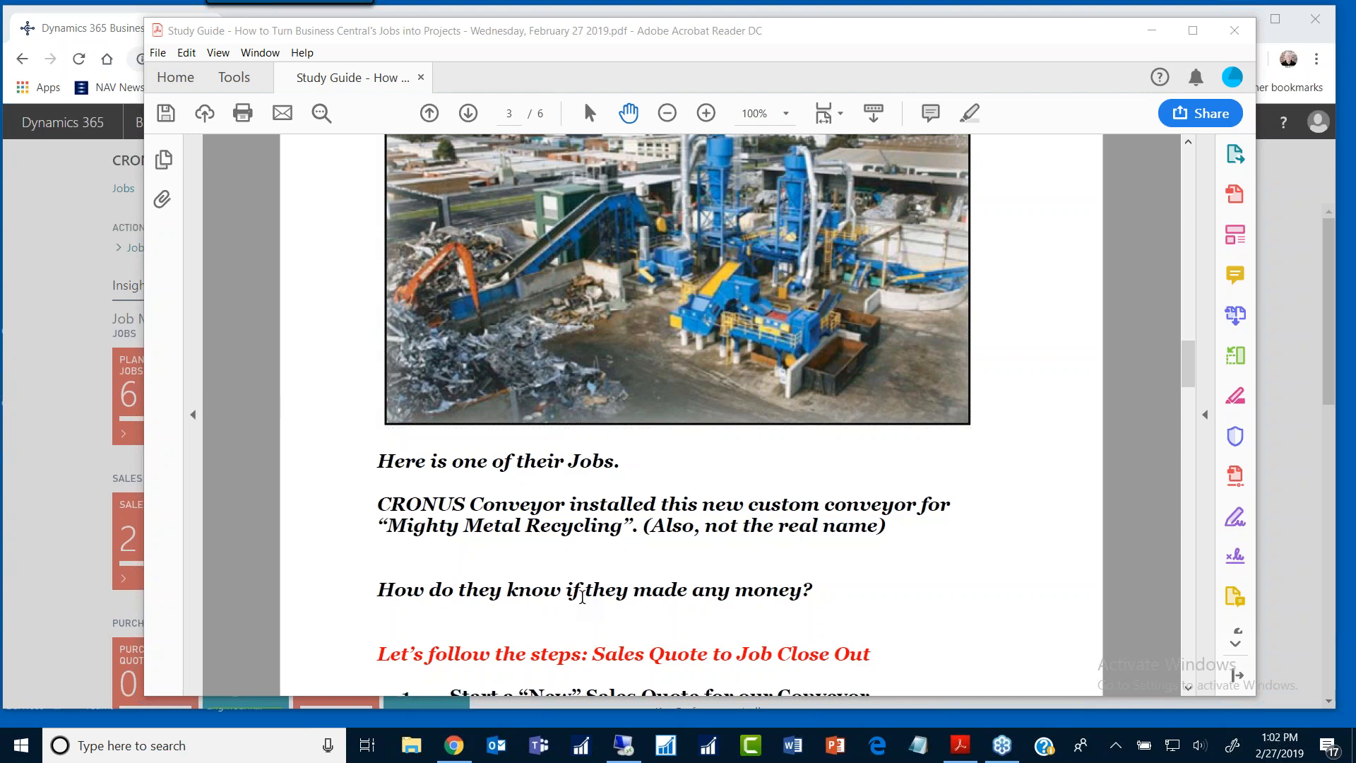
{"action": "scroll", "coordinate": [582, 597], "scroll_direction": "down", "scroll_amount": 2}
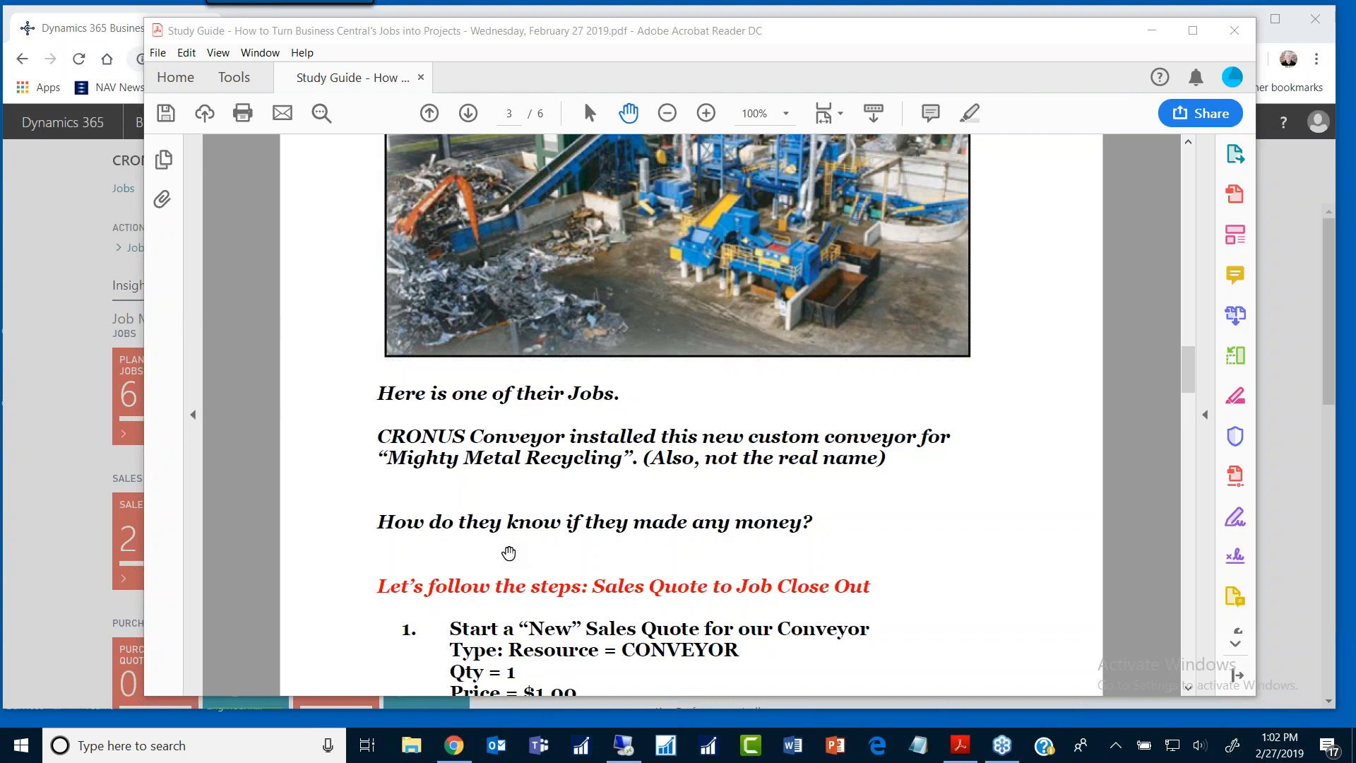
{"action": "scroll", "coordinate": [508, 553], "scroll_direction": "down", "scroll_amount": 2}
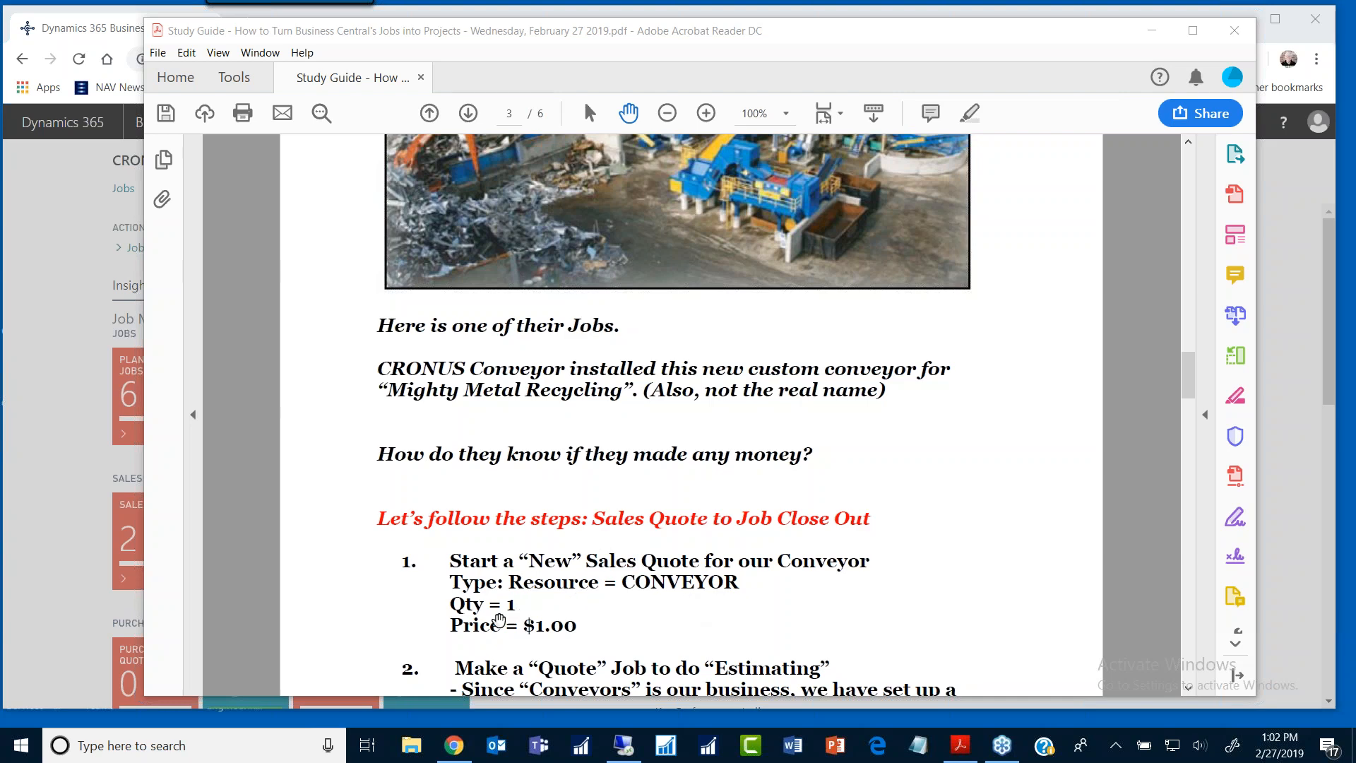
{"action": "scroll", "coordinate": [646, 611], "scroll_direction": "down", "scroll_amount": 3}
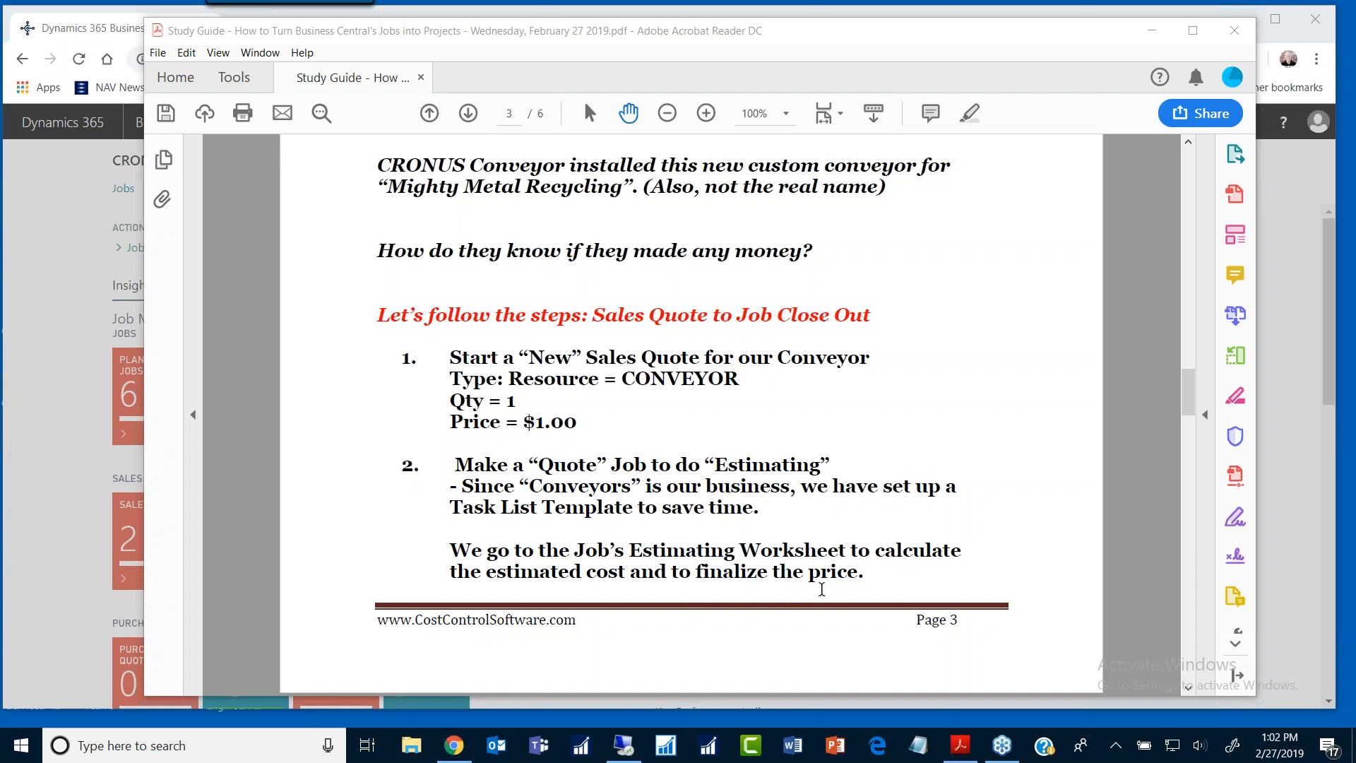
{"action": "scroll", "coordinate": [822, 588], "scroll_direction": "down", "scroll_amount": 4}
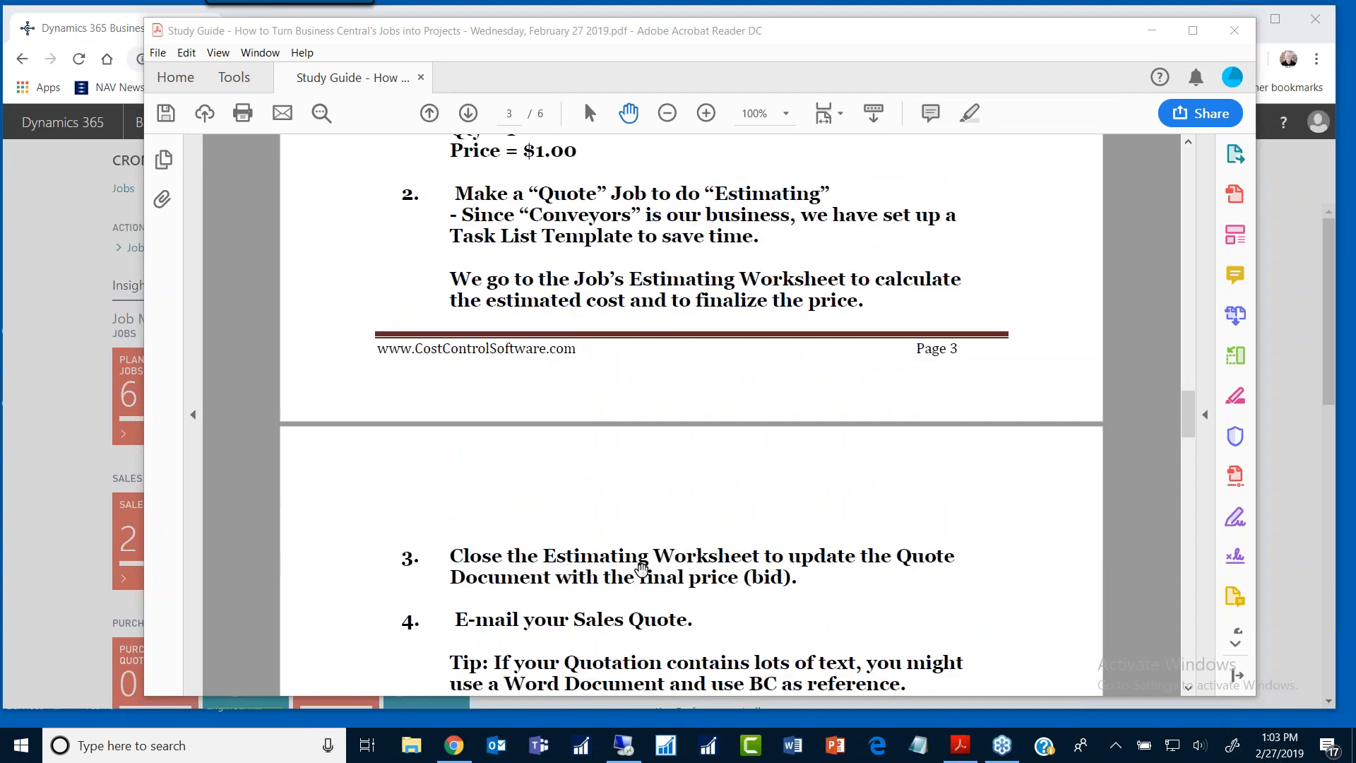
{"action": "scroll", "coordinate": [643, 565], "scroll_direction": "up", "scroll_amount": 3}
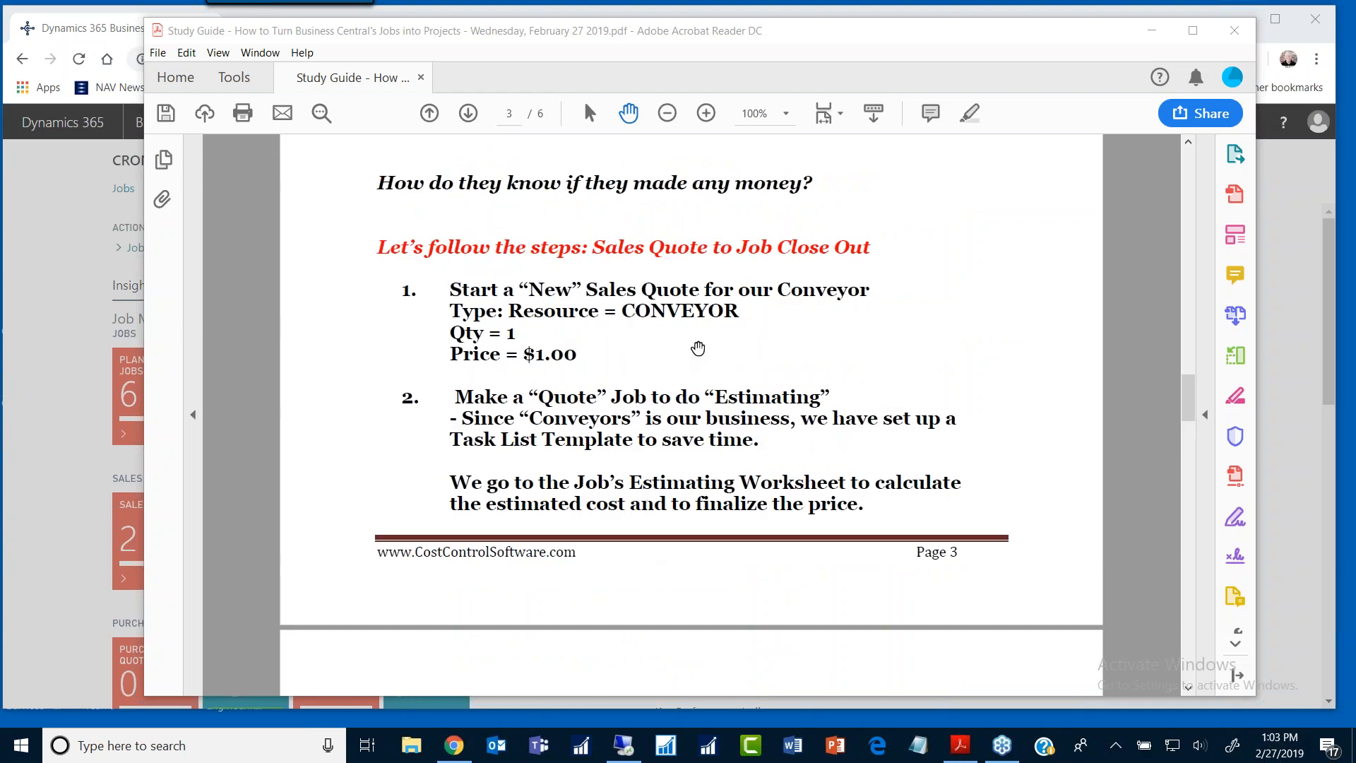
Step: Switch to Business Central, refresh the expired session and open the Sales Quotes list
{"action": "left_click", "coordinate": [1151, 30]}
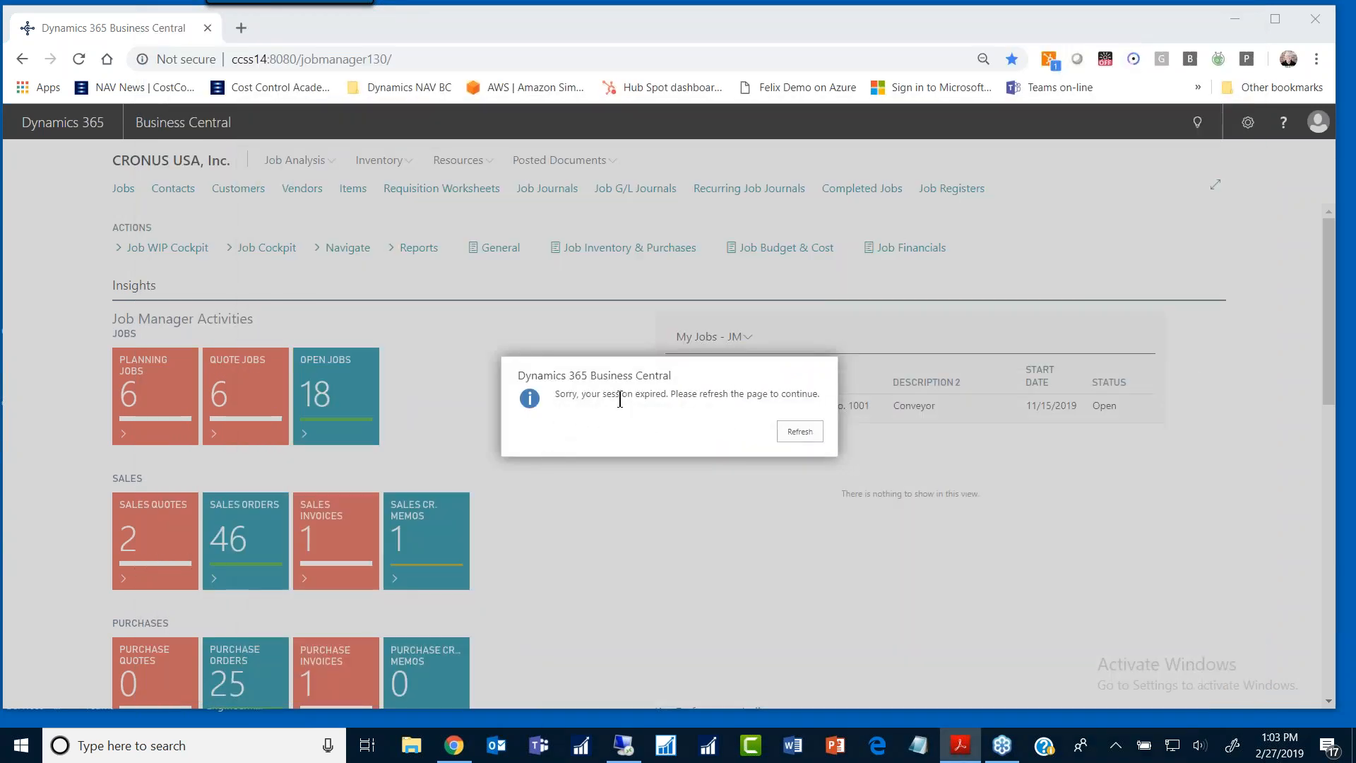
{"action": "left_click", "coordinate": [796, 435]}
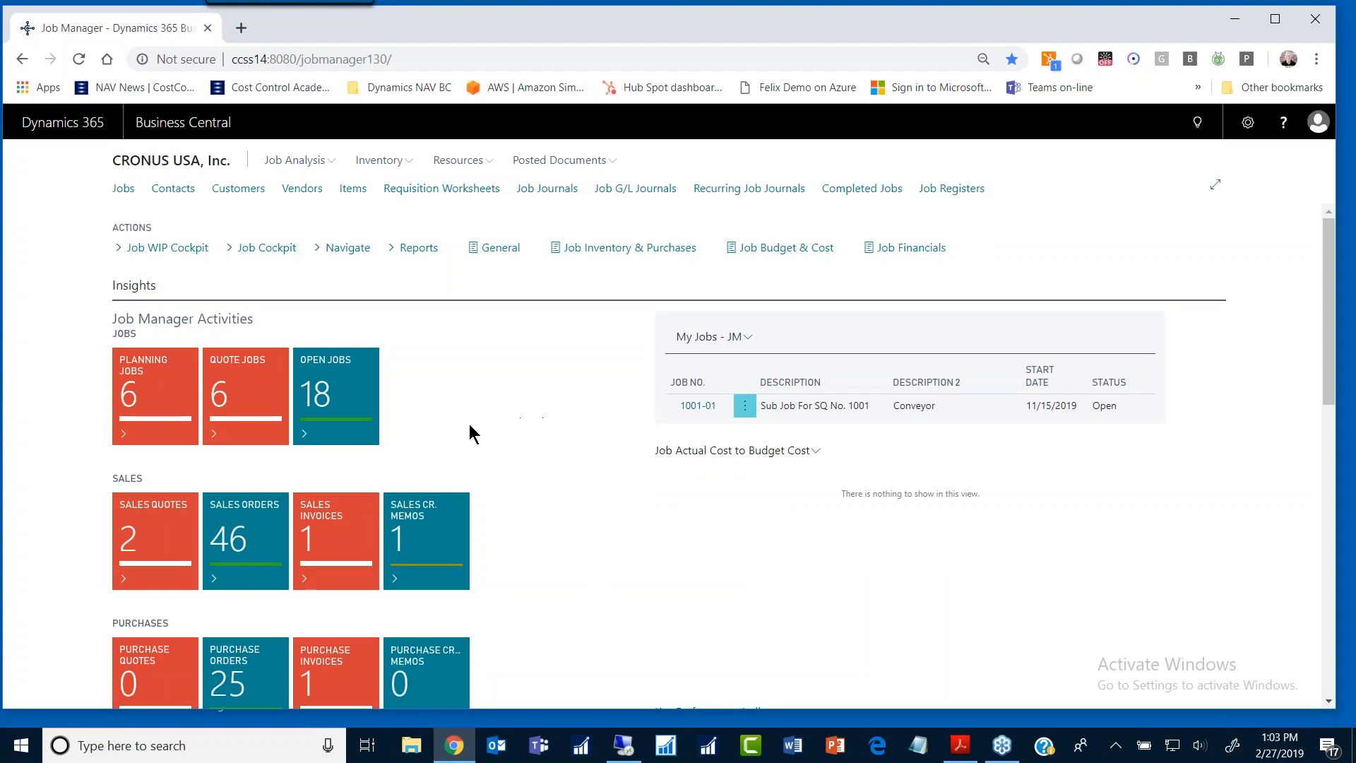
{"action": "left_click", "coordinate": [152, 547]}
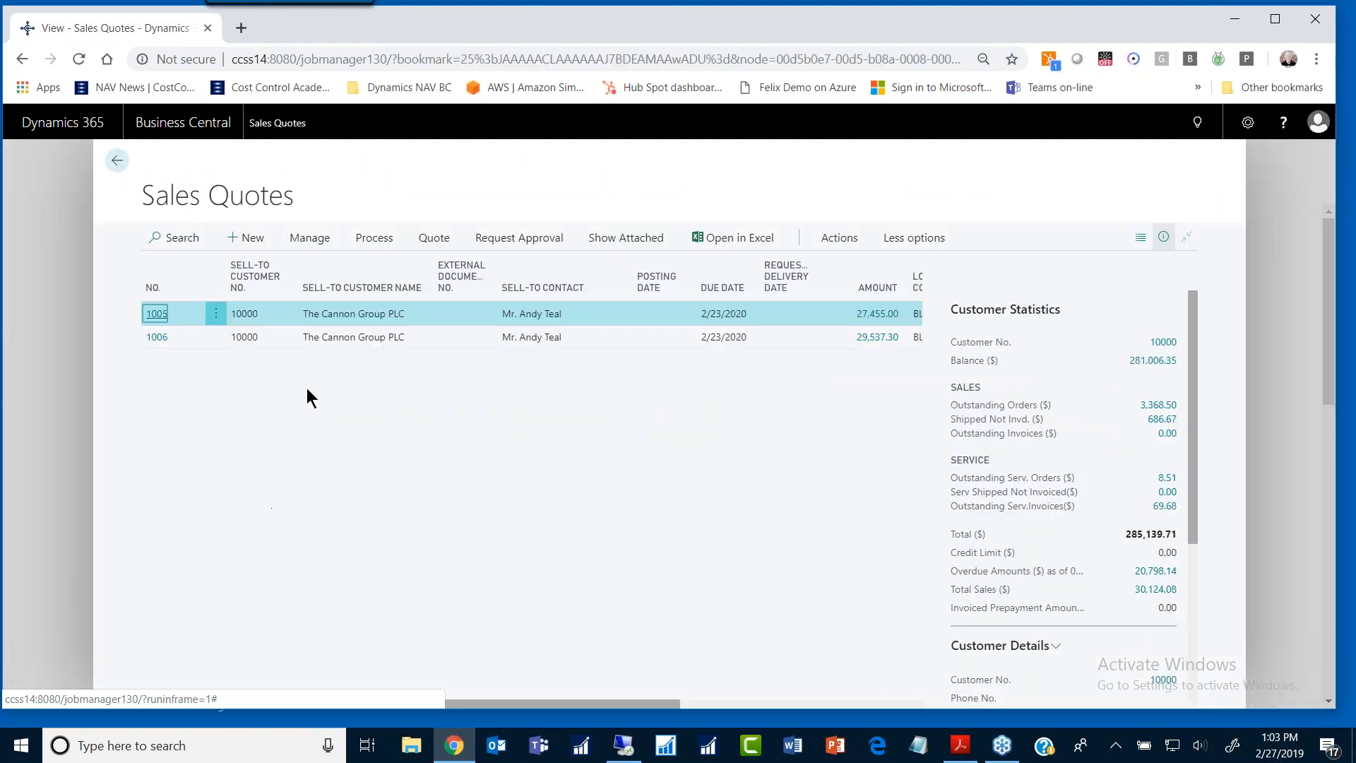
Step: Create a new sales quote for the customer Selangorian Ltd
{"action": "left_click", "coordinate": [249, 239]}
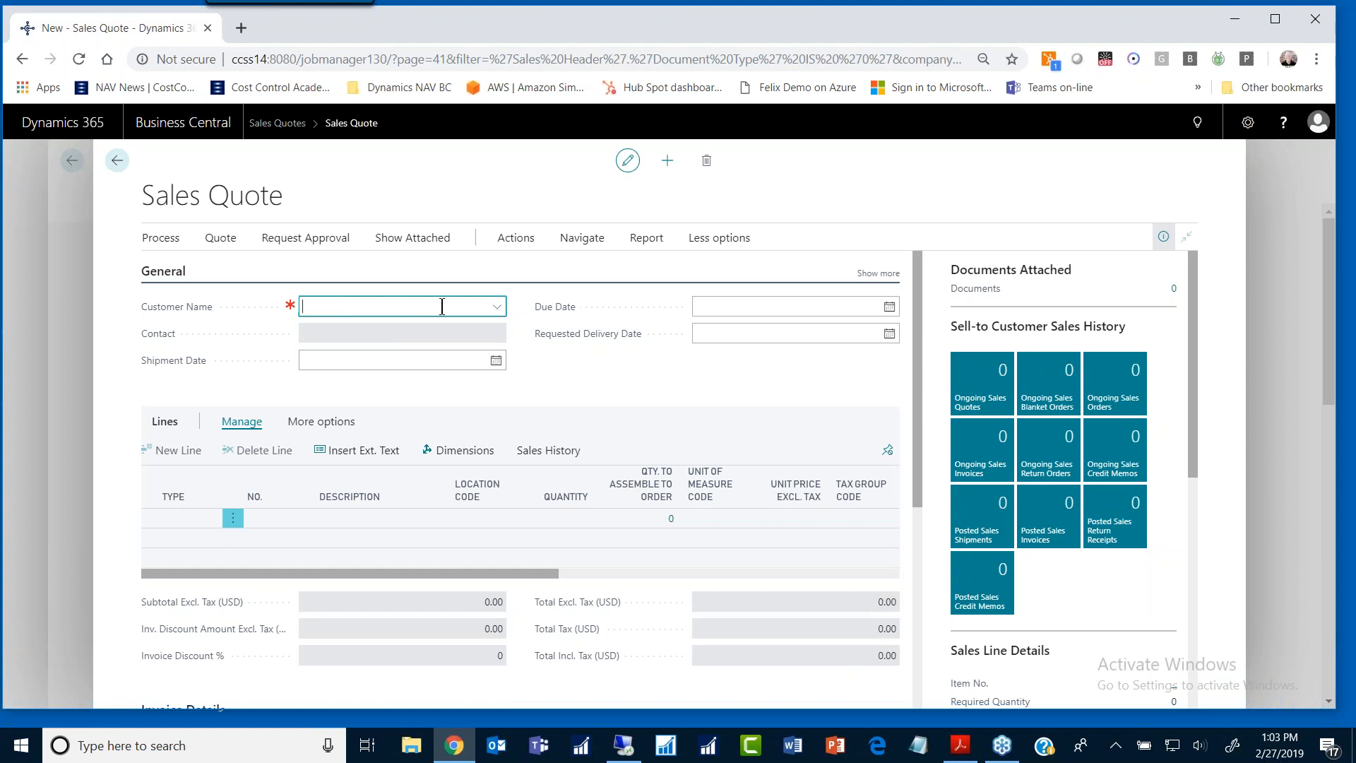
{"action": "left_click", "coordinate": [497, 308]}
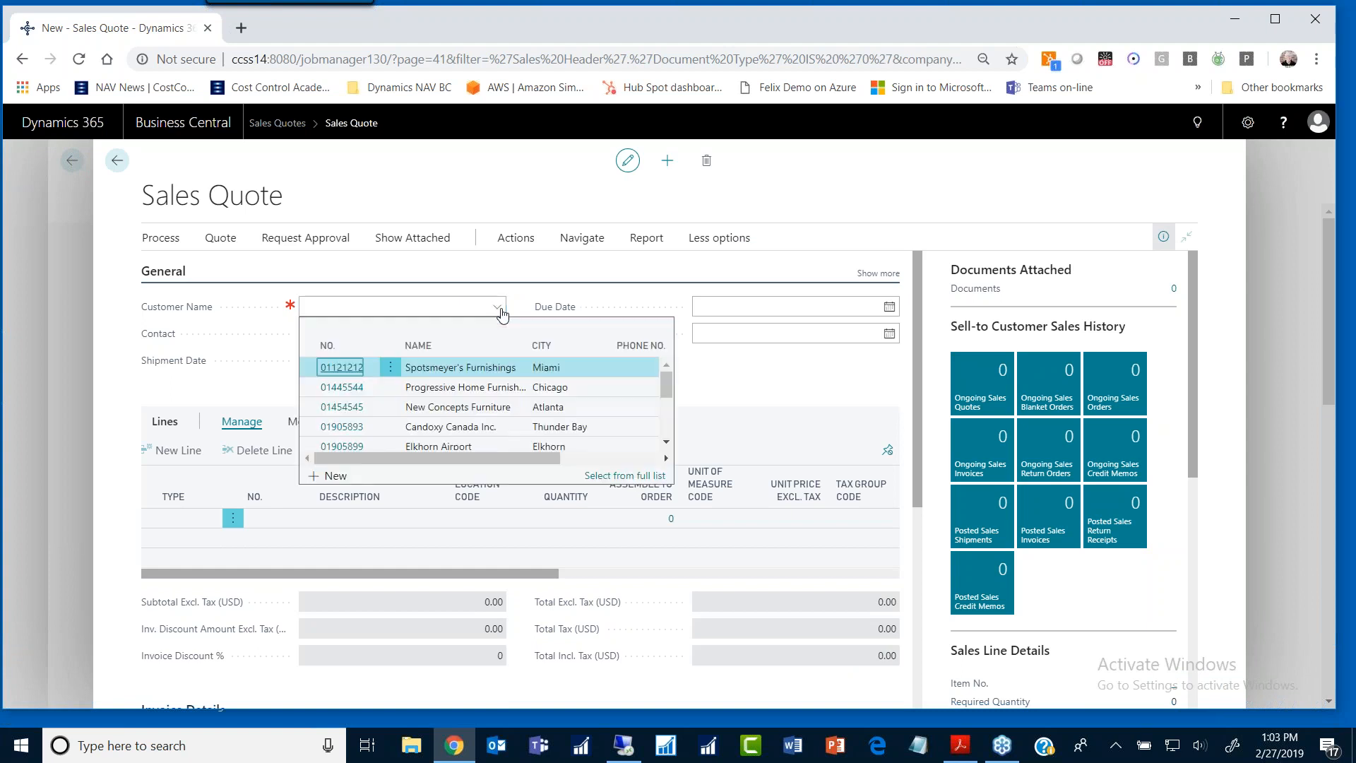
{"action": "scroll", "coordinate": [418, 409], "scroll_direction": "down", "scroll_amount": 1}
{"action": "scroll", "coordinate": [418, 411], "scroll_direction": "down", "scroll_amount": 1}
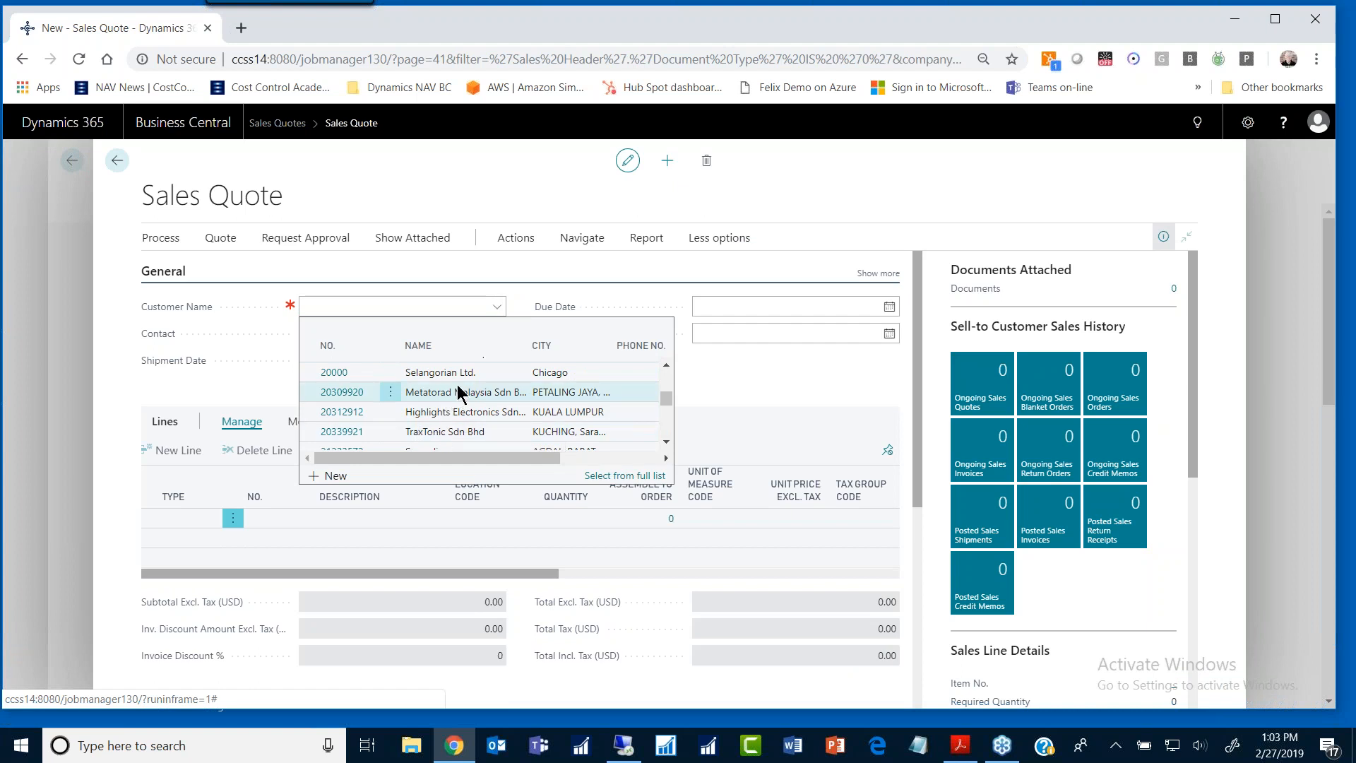
{"action": "left_click", "coordinate": [422, 375]}
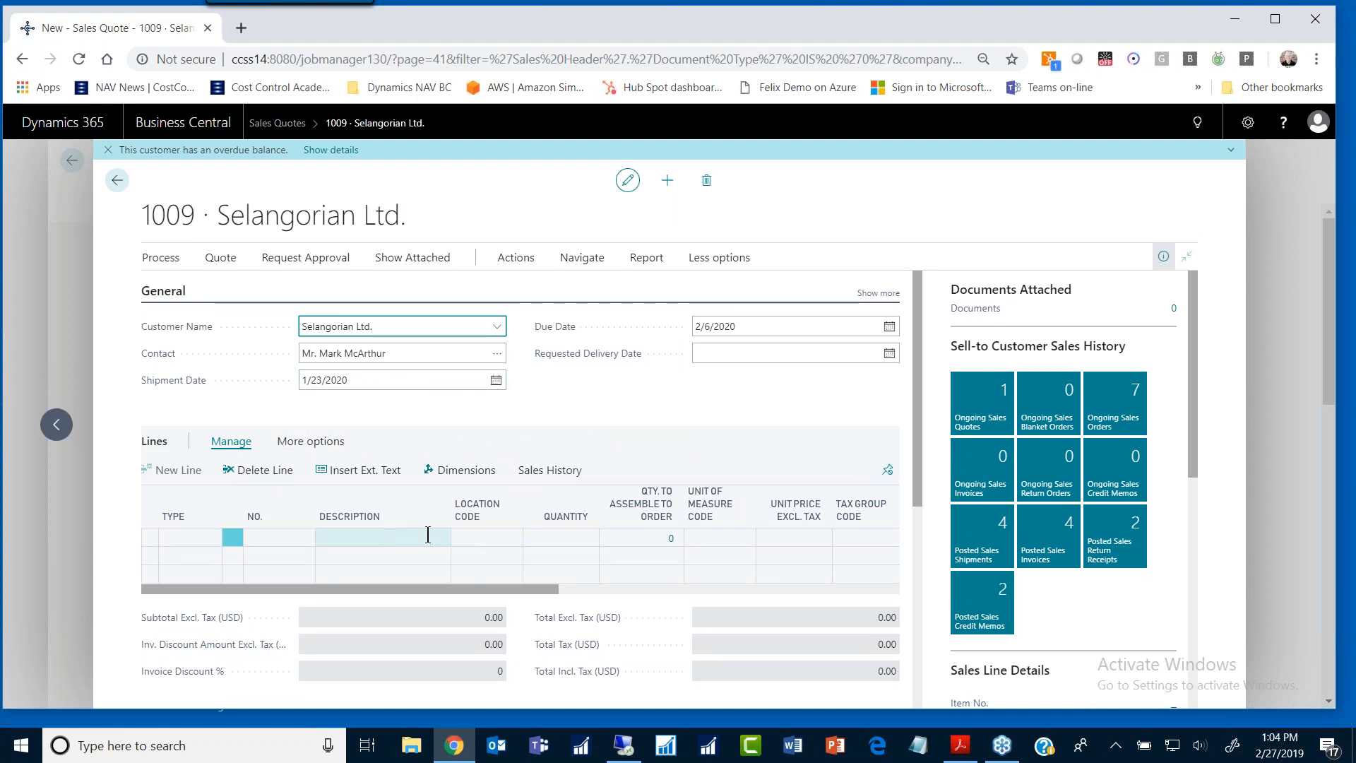
Step: Add a quote line of type Resource for the CONVEYOR resource
{"action": "left_click", "coordinate": [201, 536]}
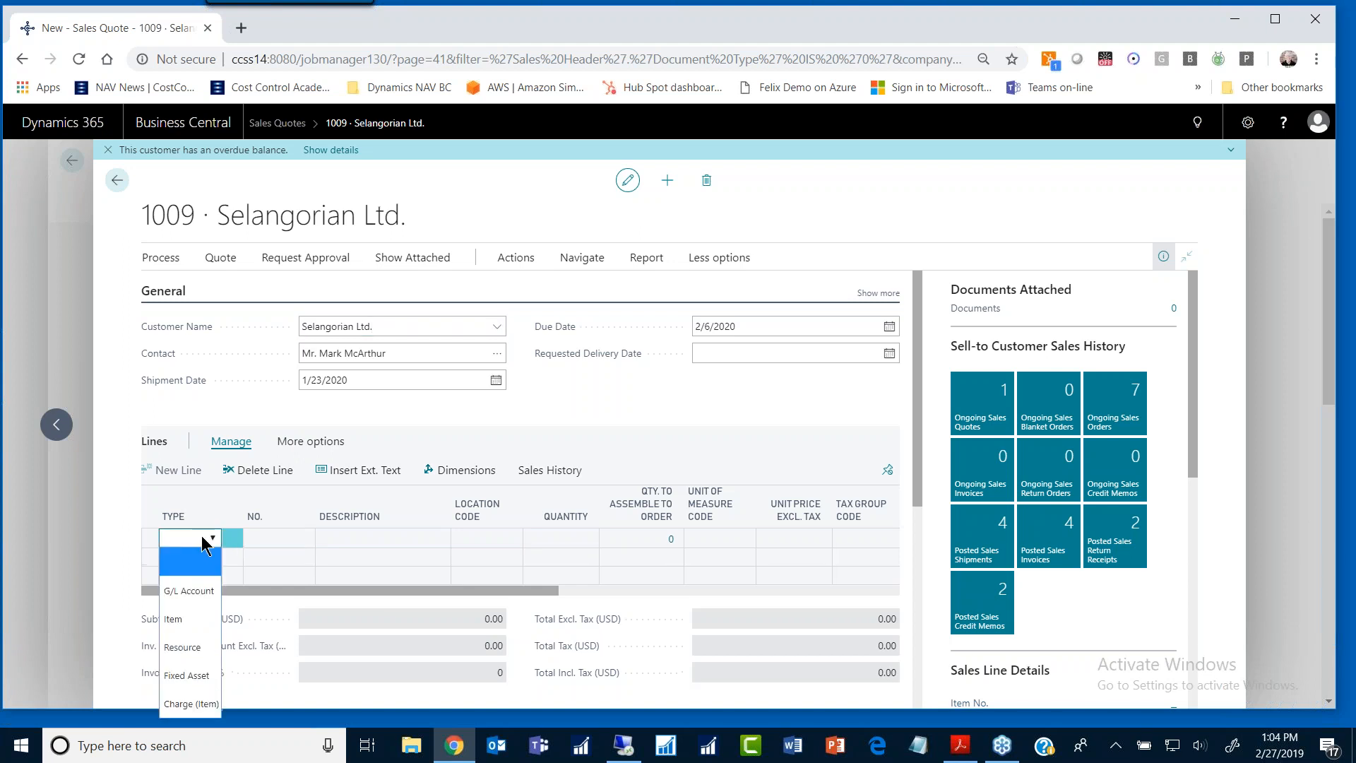
{"action": "left_click", "coordinate": [180, 648]}
{"action": "left_click", "coordinate": [282, 538]}
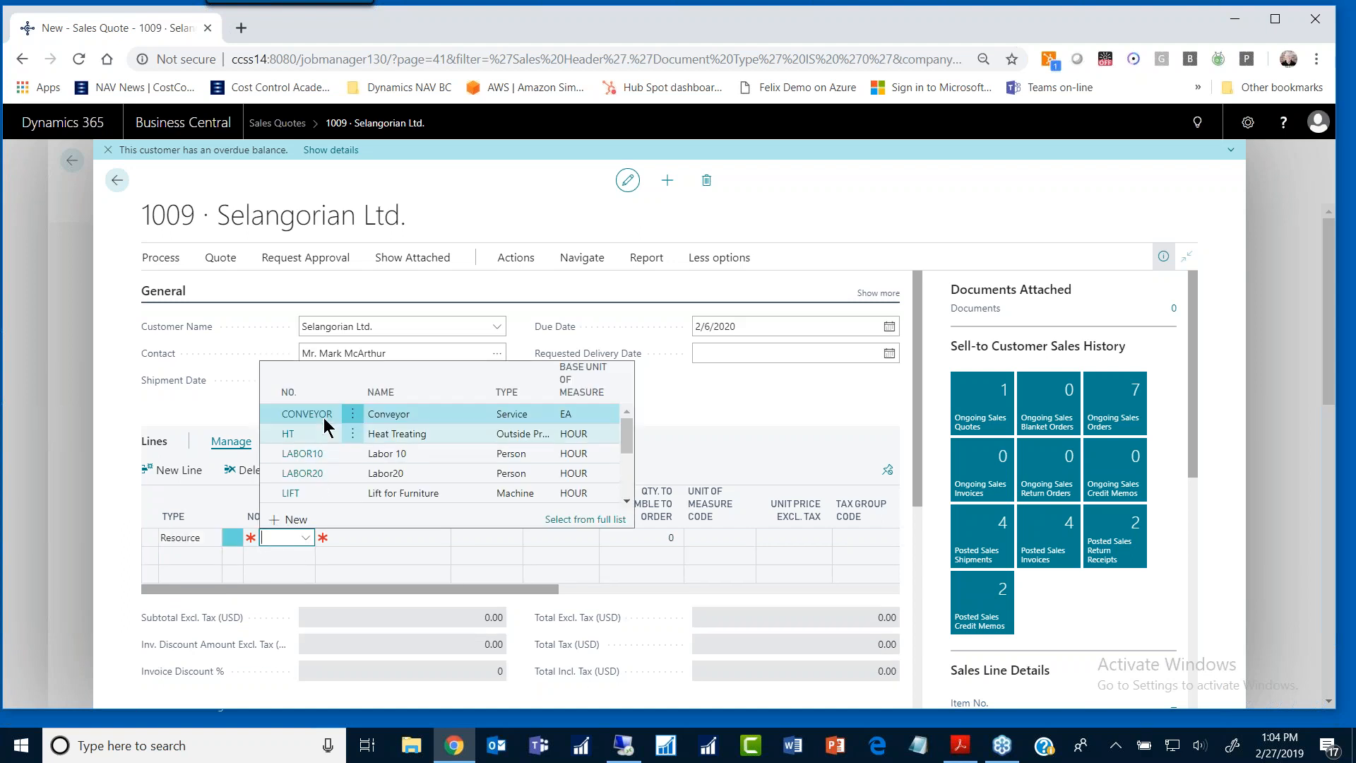
{"action": "scroll", "coordinate": [389, 461], "scroll_direction": "down", "scroll_amount": 3}
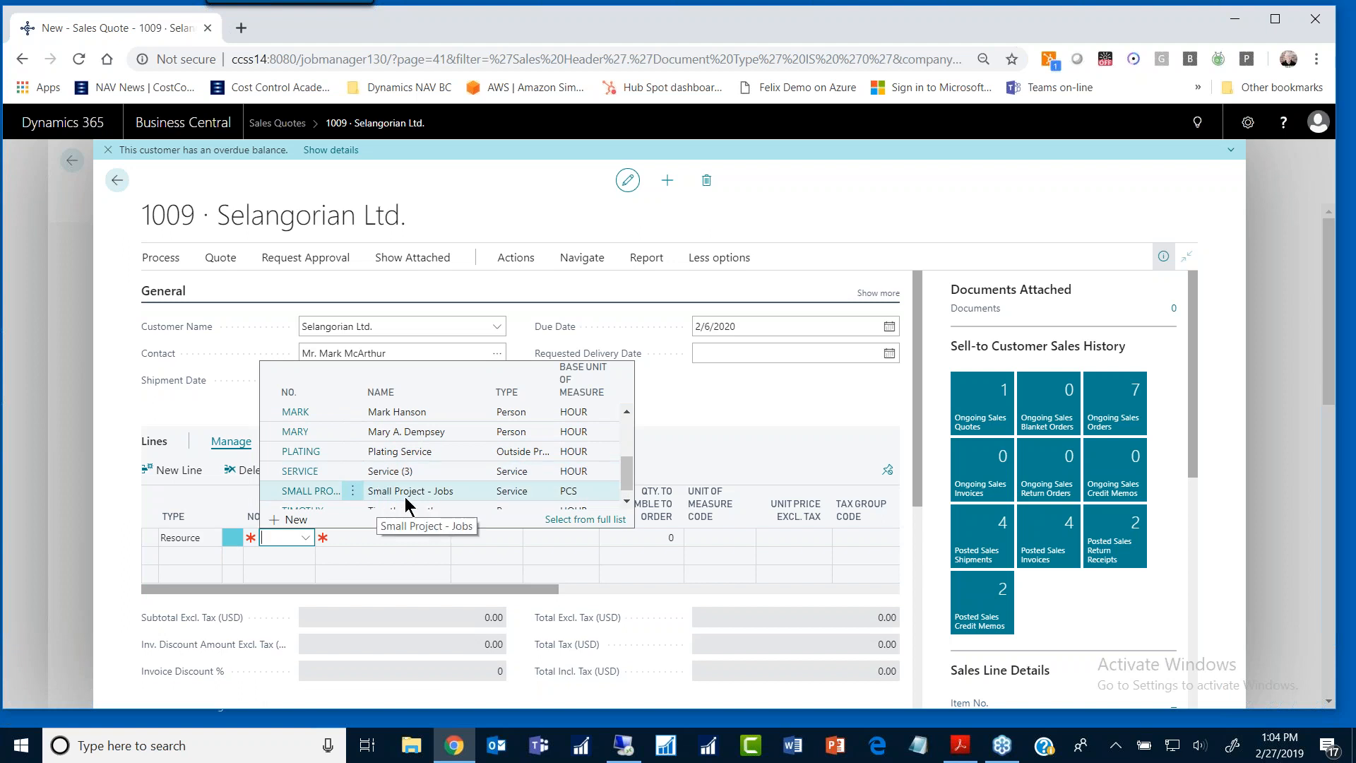
{"action": "scroll", "coordinate": [407, 487], "scroll_direction": "up", "scroll_amount": 3}
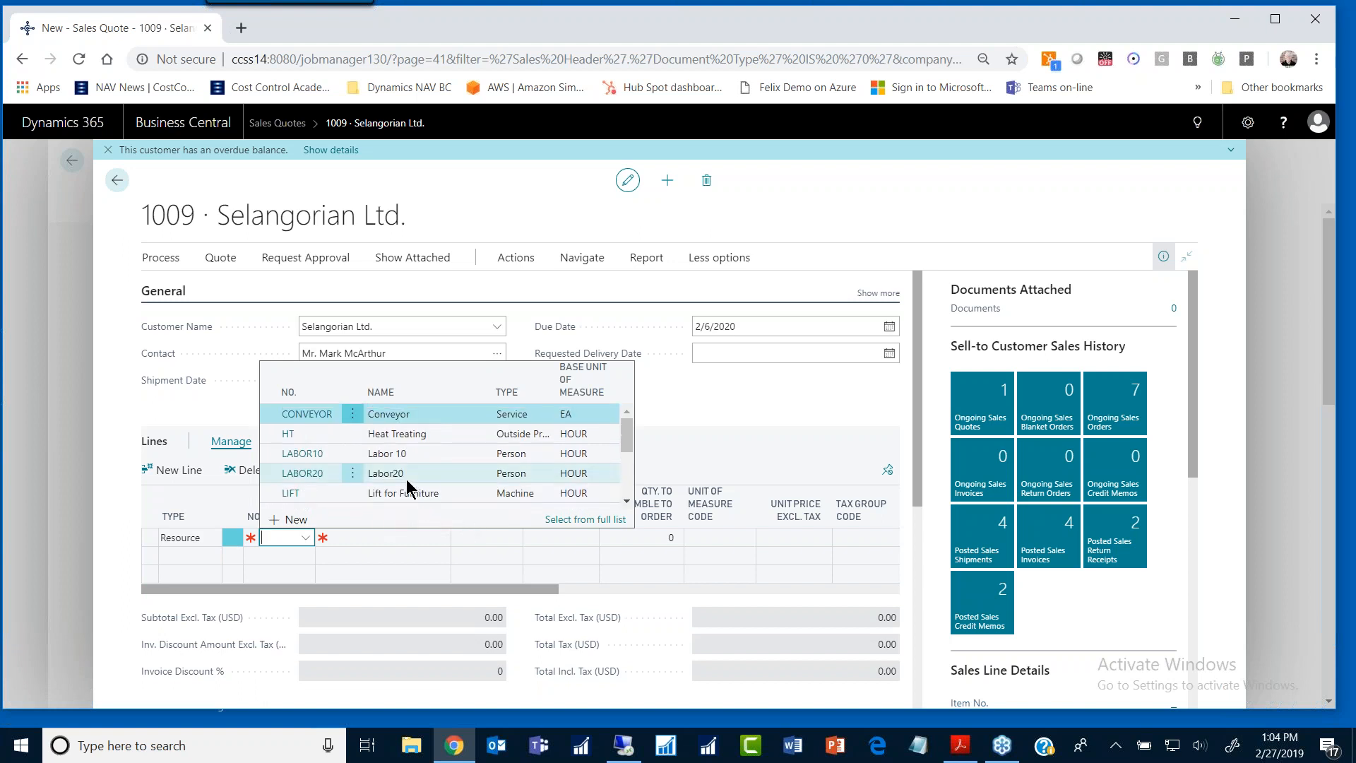
{"action": "left_click", "coordinate": [394, 415]}
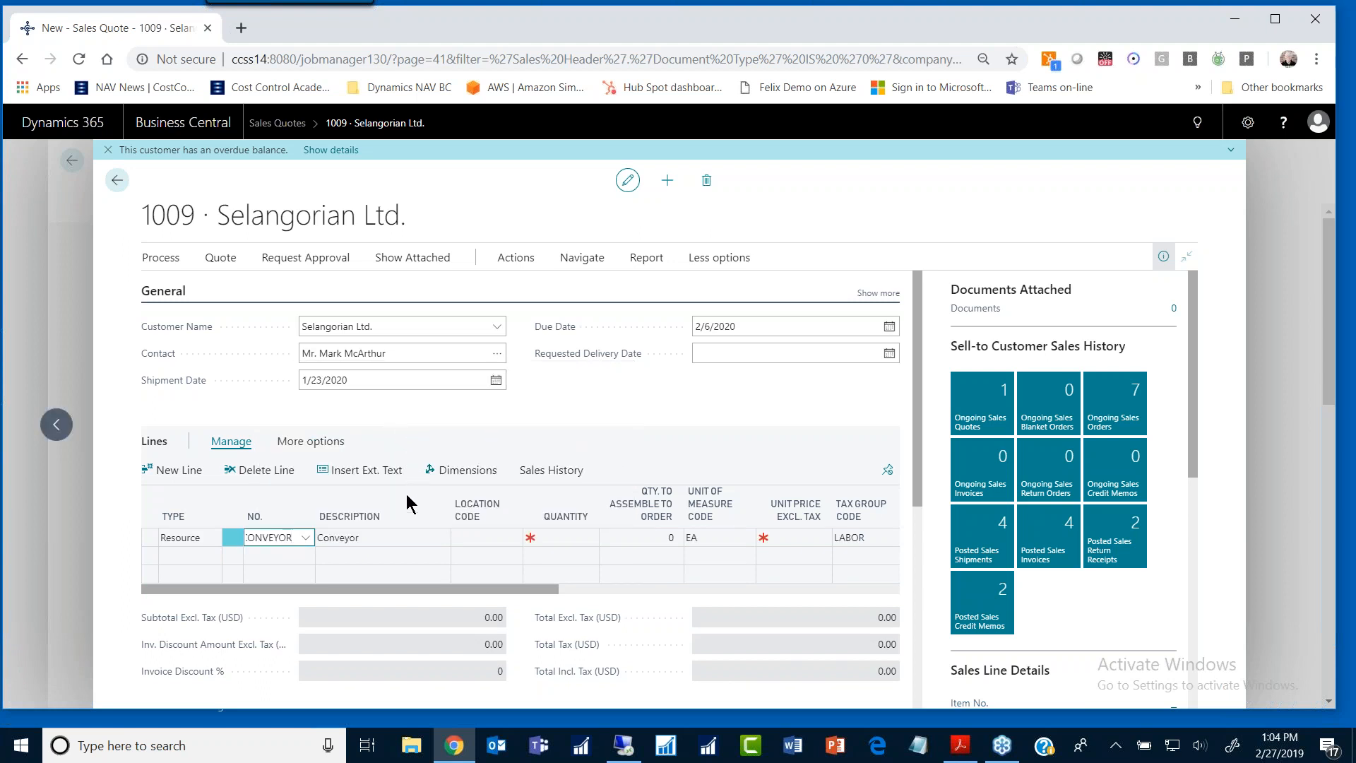
Step: Set the Conveyor line's quantity to 1 and its unit price excluding tax to 1
{"action": "left_click", "coordinate": [406, 539]}
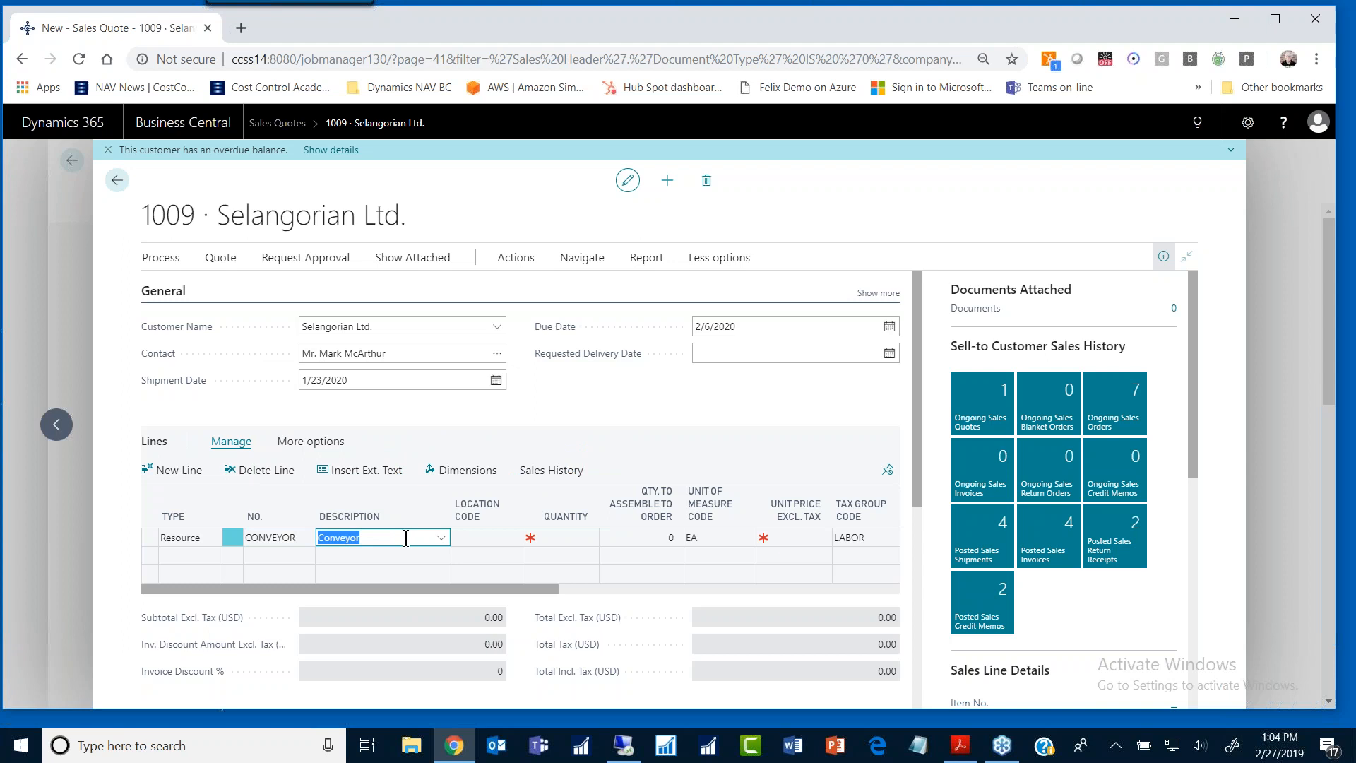
{"action": "key", "text": "Tab"}
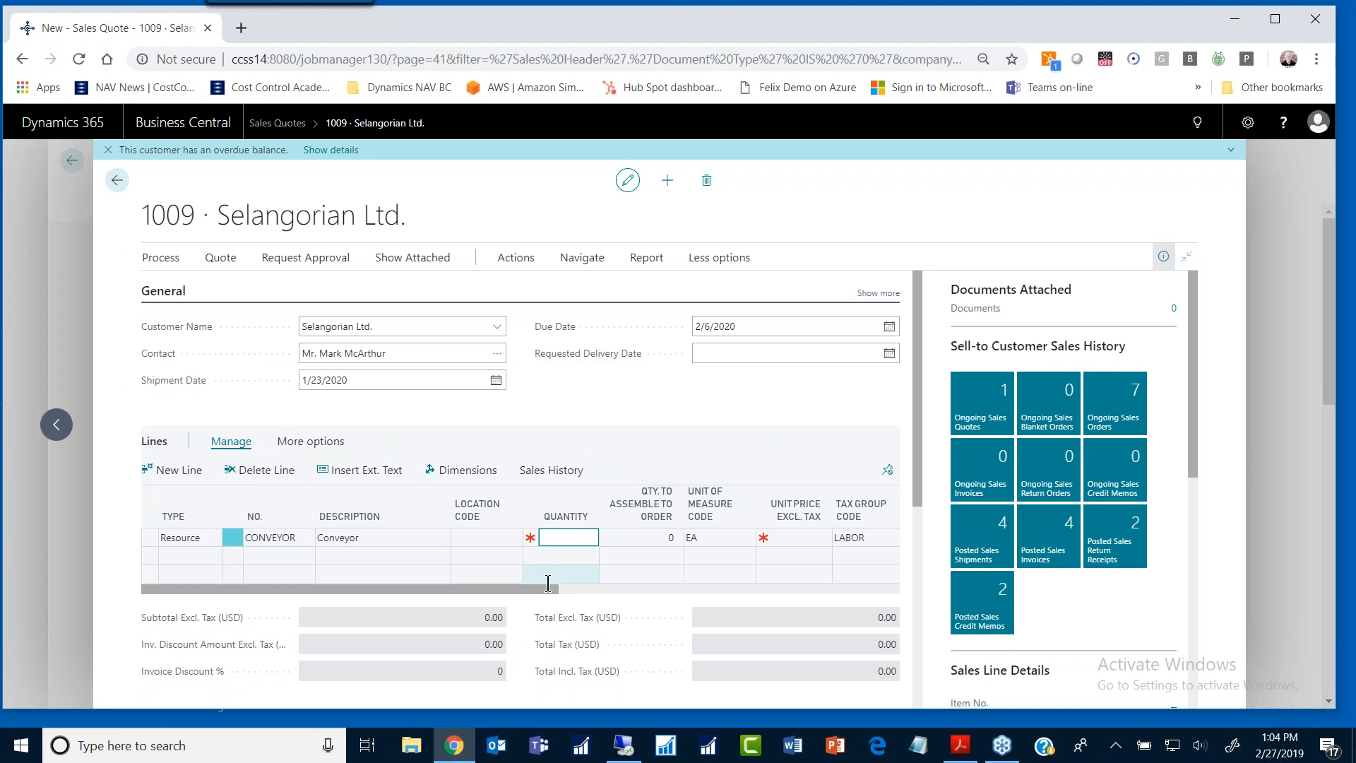
{"action": "type", "text": "1"}
{"action": "key", "text": "Tab"}
{"action": "key", "text": "Tab"}
{"action": "key", "text": "Tab"}
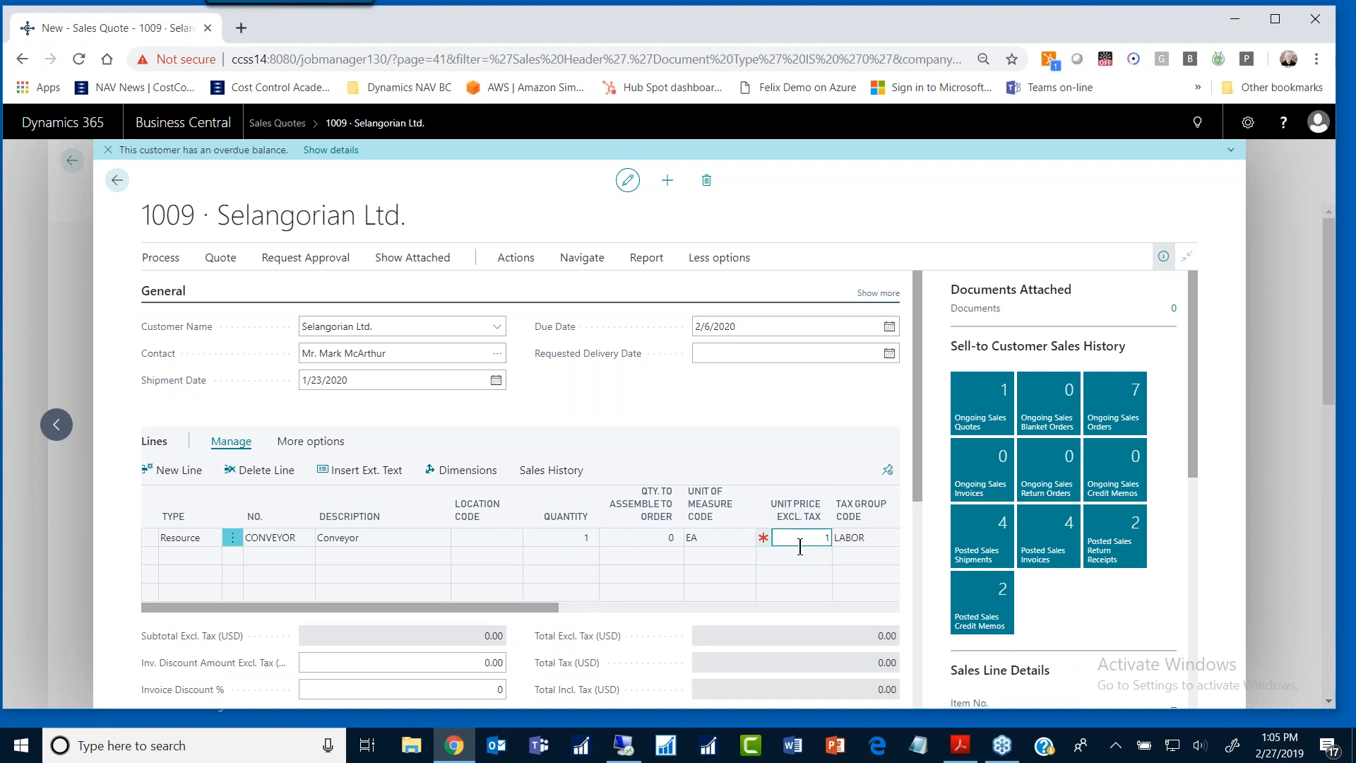
{"action": "type", "text": "1"}
{"action": "key", "text": "Tab"}
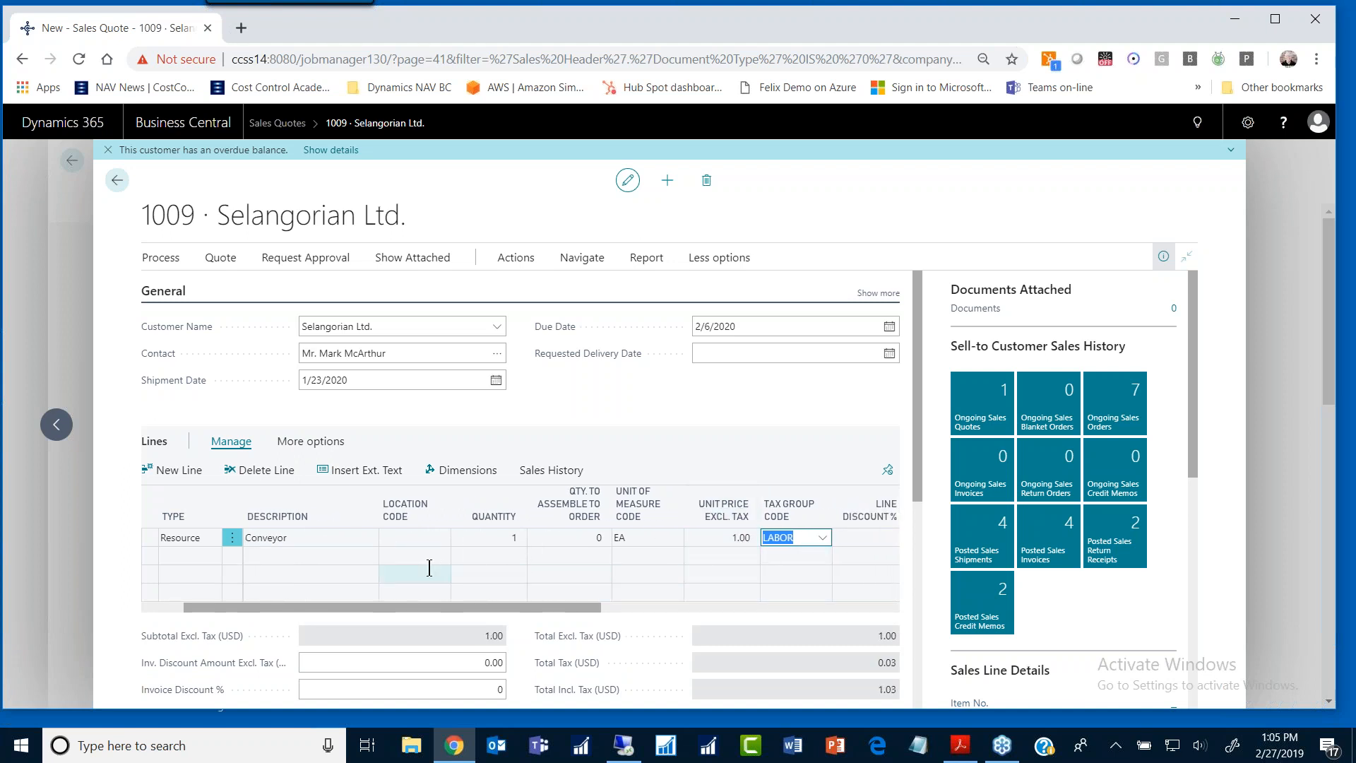
Step: Make one job for the Conveyor quote line and acknowledge the start date warning
{"action": "left_click_drag", "start_coordinate": [413, 609], "coordinate": [702, 604]}
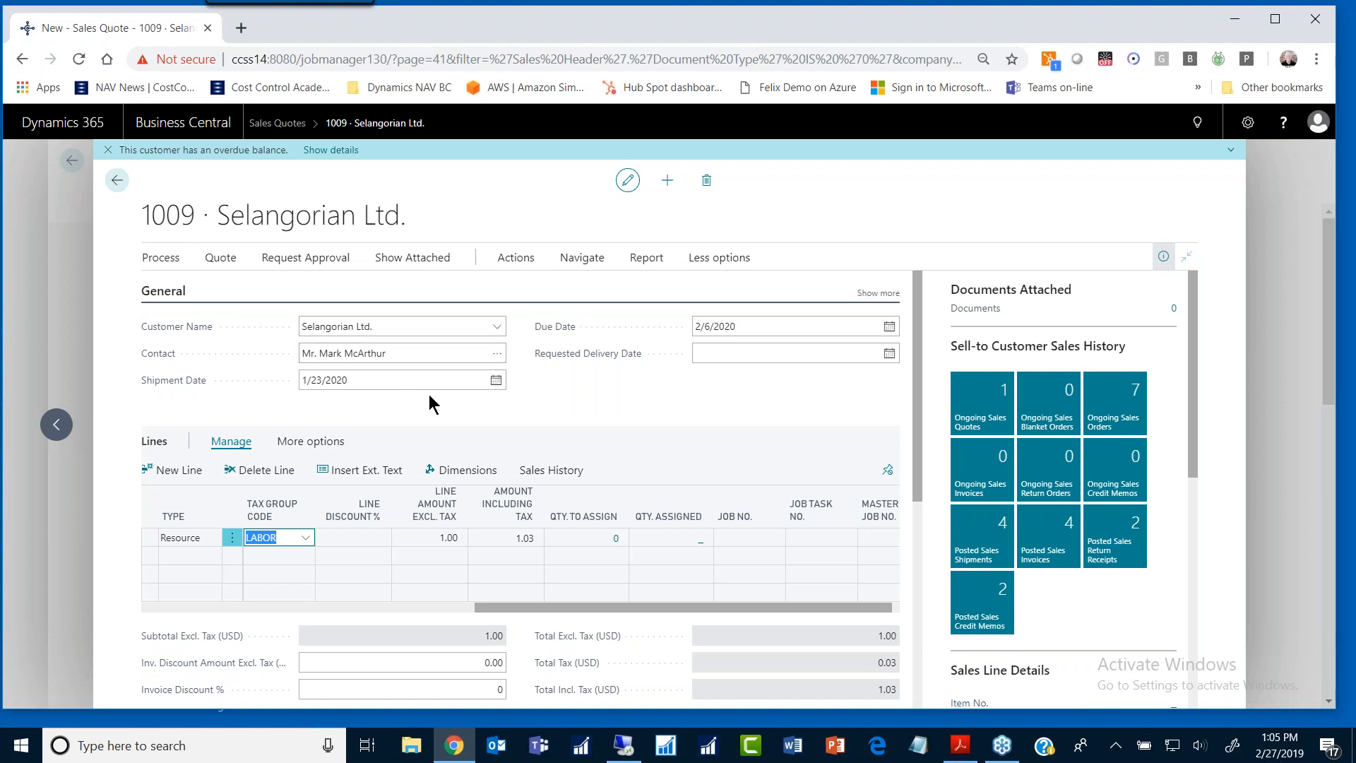
{"action": "left_click", "coordinate": [304, 445]}
{"action": "left_click", "coordinate": [303, 445]}
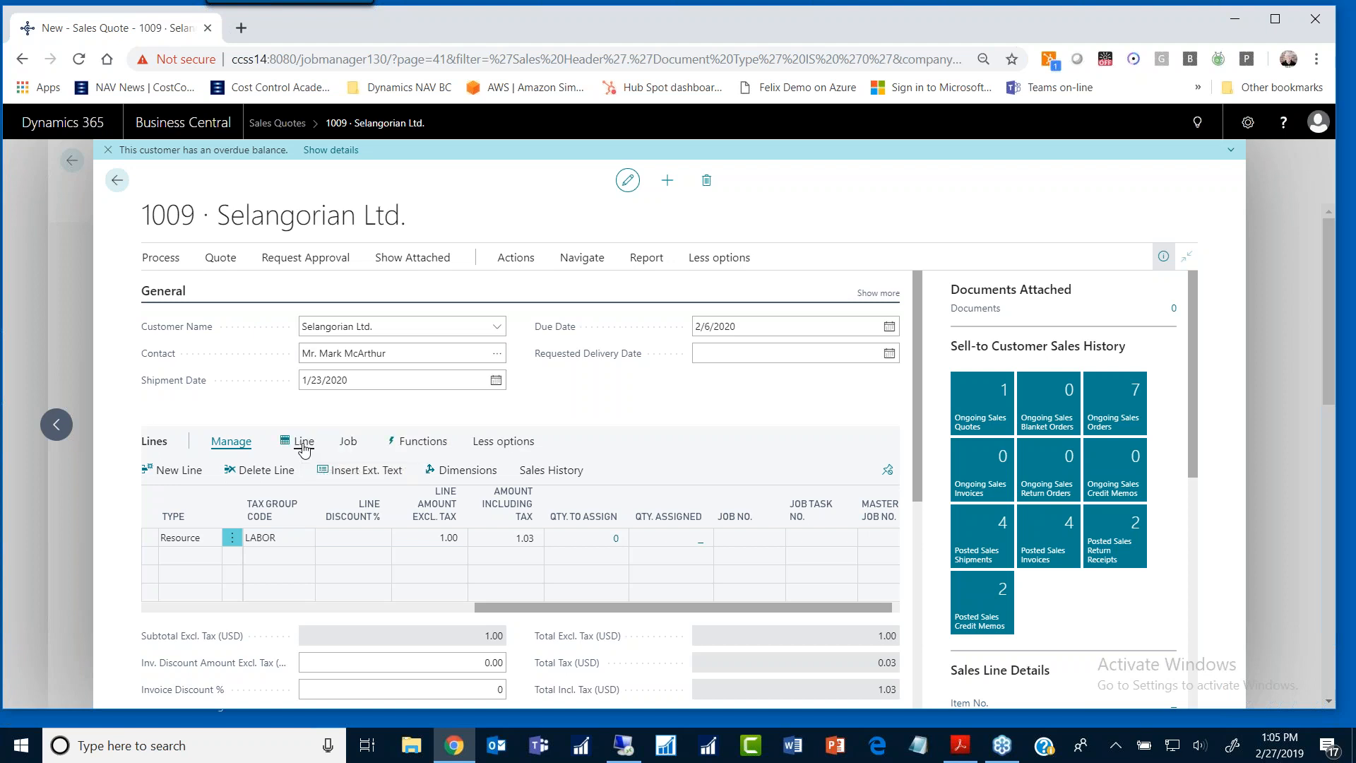
{"action": "left_click", "coordinate": [348, 443]}
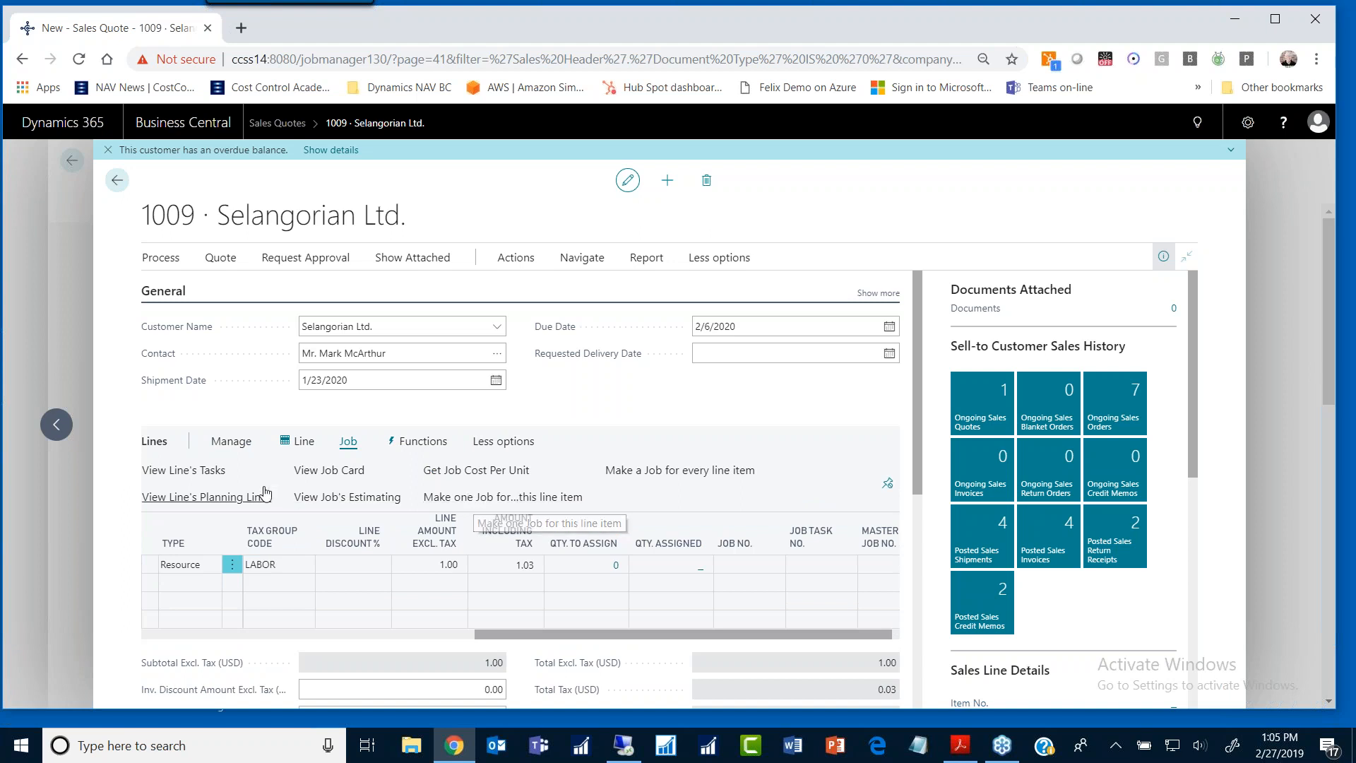
{"action": "left_click", "coordinate": [482, 498]}
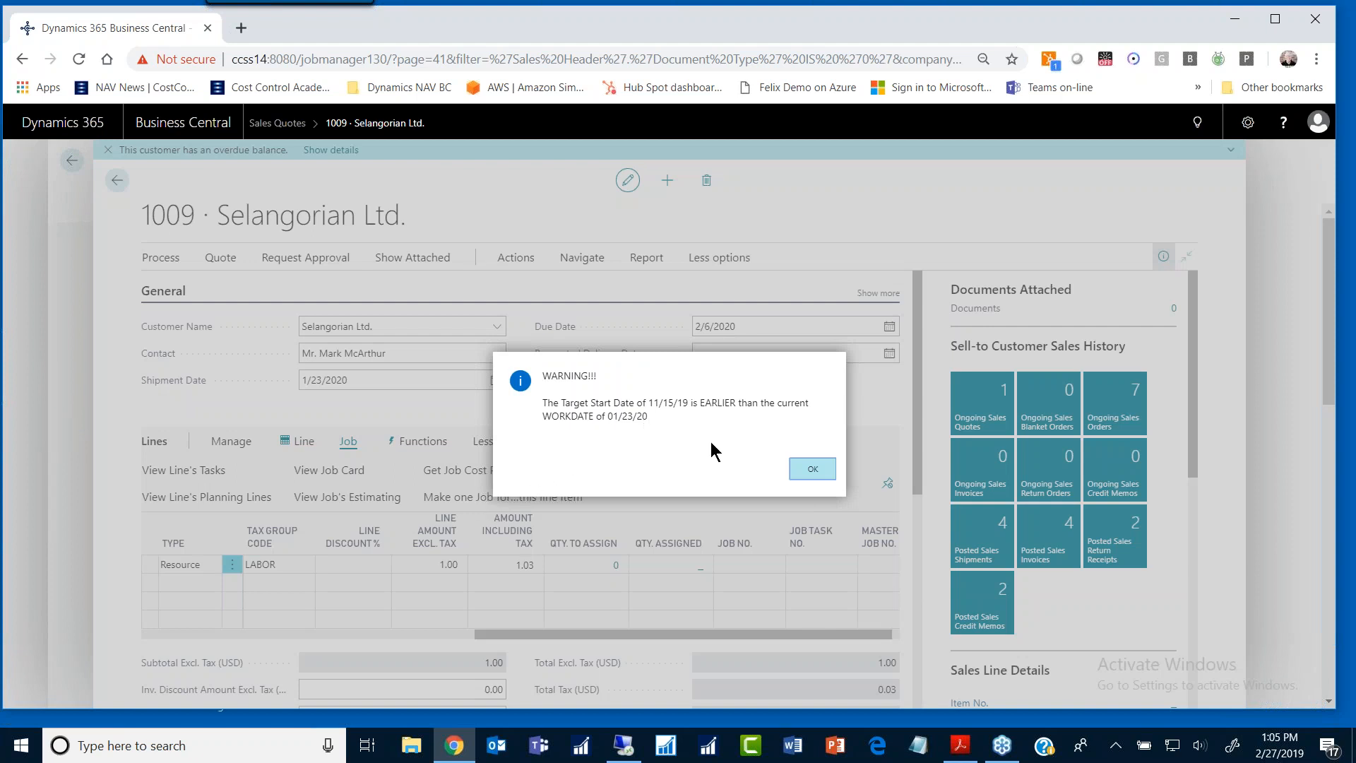
{"action": "left_click", "coordinate": [810, 471]}
{"action": "left_click", "coordinate": [810, 471]}
{"action": "left_click", "coordinate": [810, 471]}
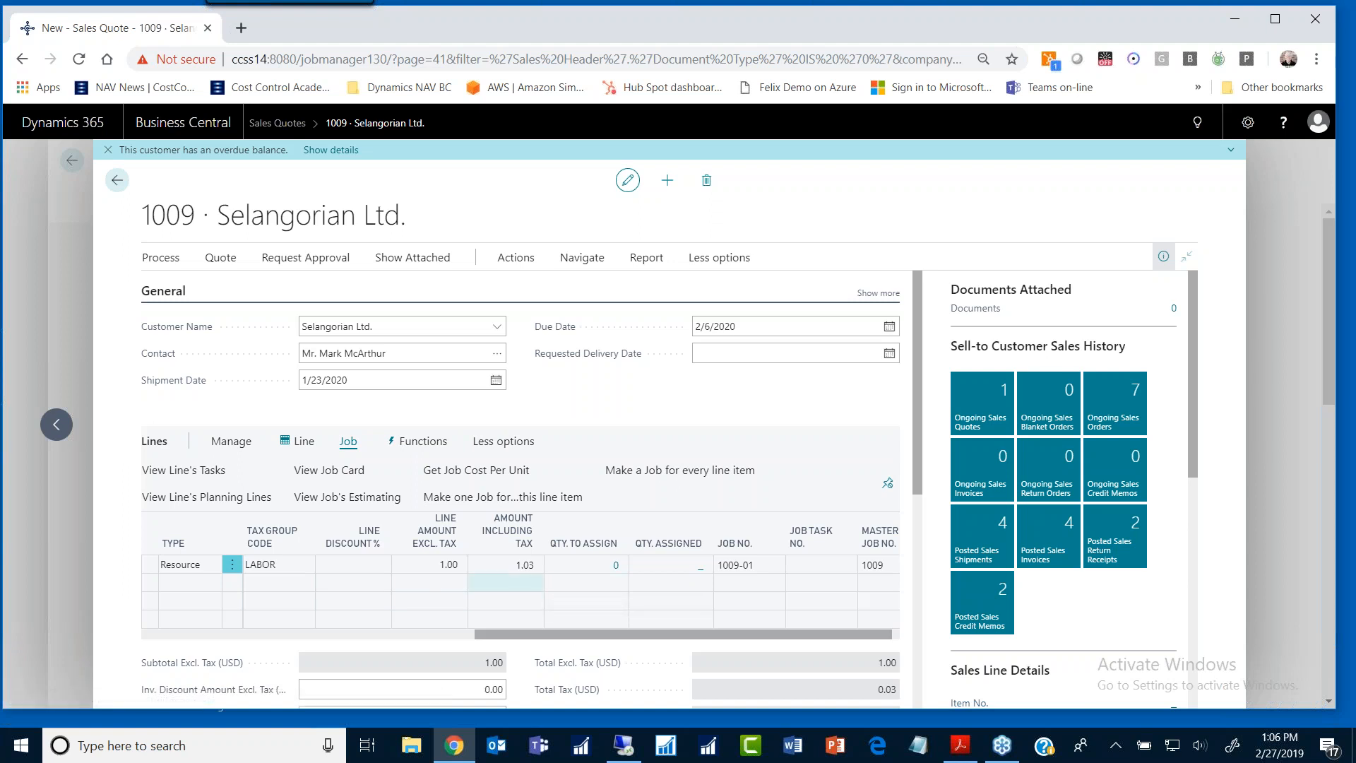
Step: Open the estimating page of the Conveyor line's job and review its task list and the Client Meetings planning line
{"action": "left_click_drag", "start_coordinate": [521, 631], "coordinate": [335, 643]}
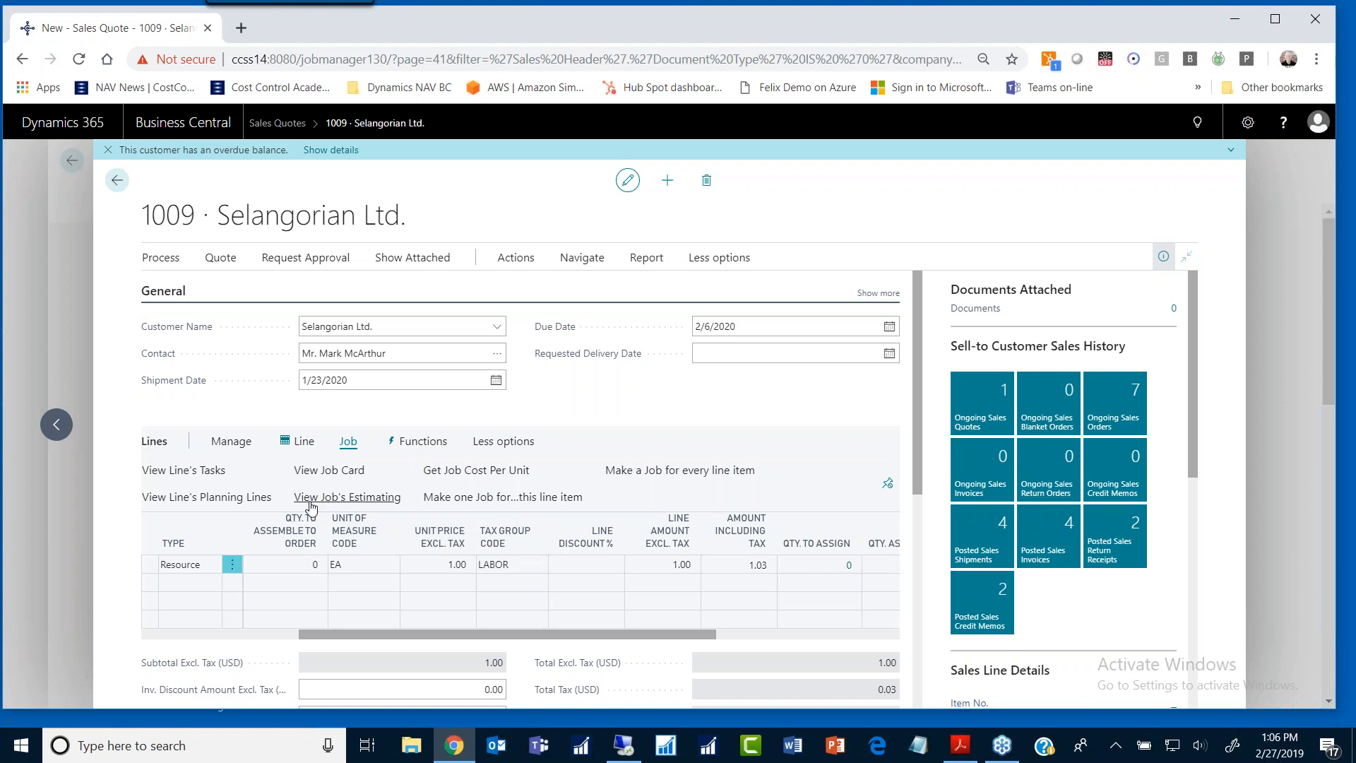
{"action": "left_click", "coordinate": [366, 503]}
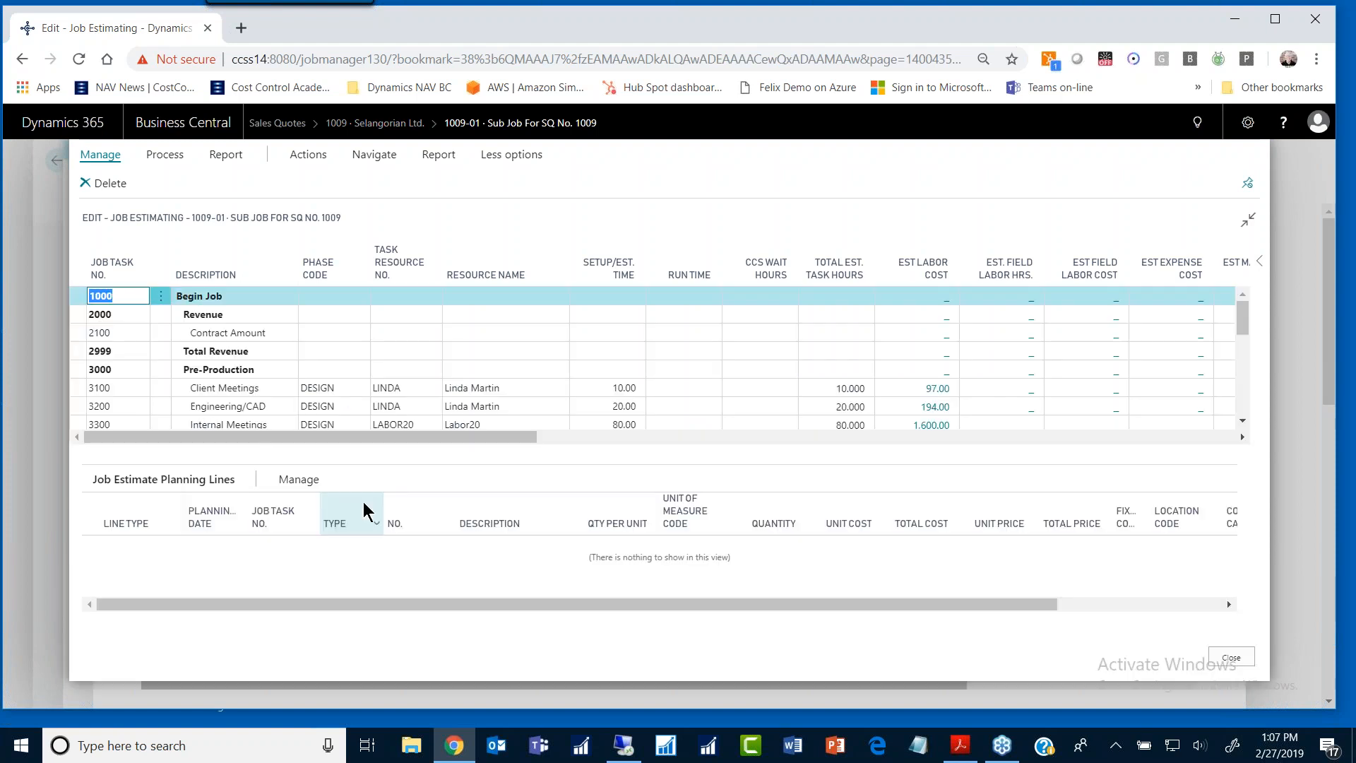
{"action": "left_click", "coordinate": [219, 389]}
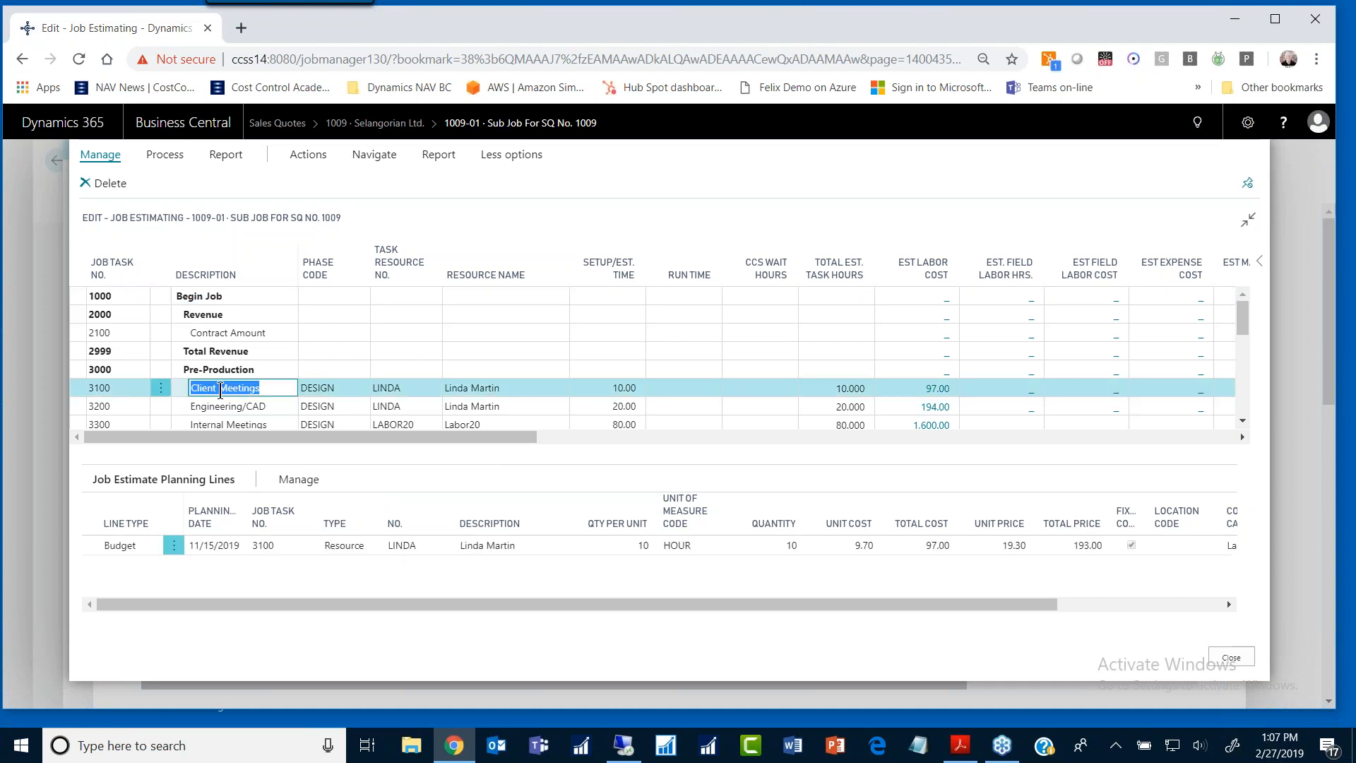
{"action": "scroll", "coordinate": [221, 406], "scroll_direction": "down", "scroll_amount": 5}
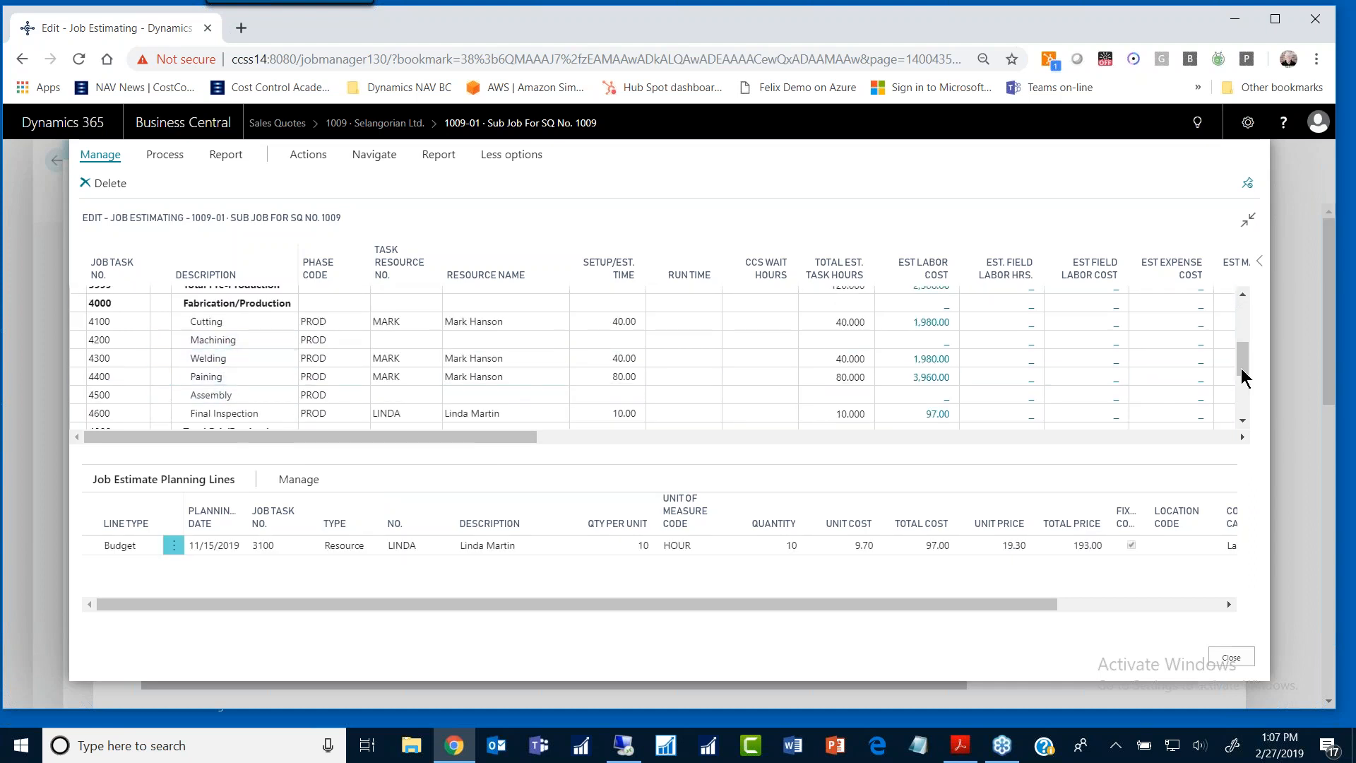
{"action": "left_click_drag", "start_coordinate": [1241, 370], "coordinate": [1242, 335]}
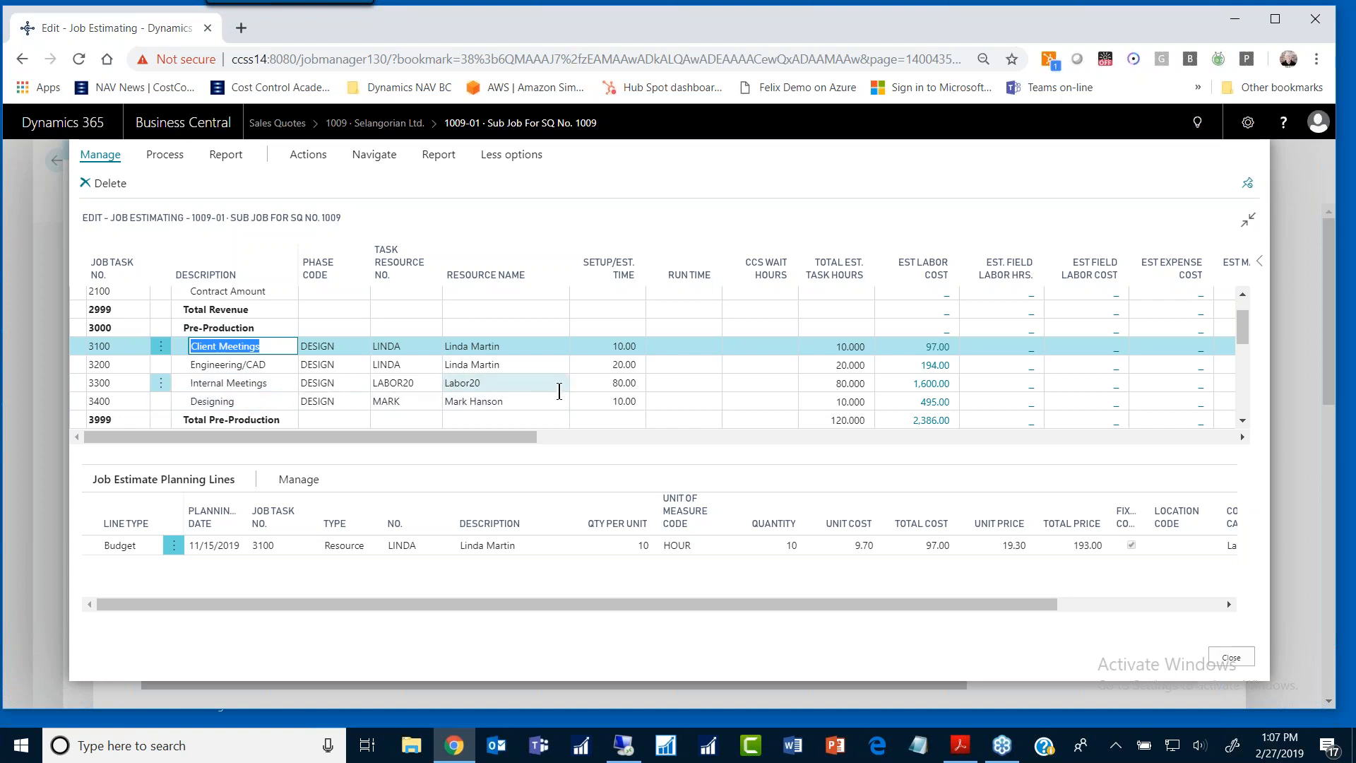
{"action": "left_click", "coordinate": [595, 369]}
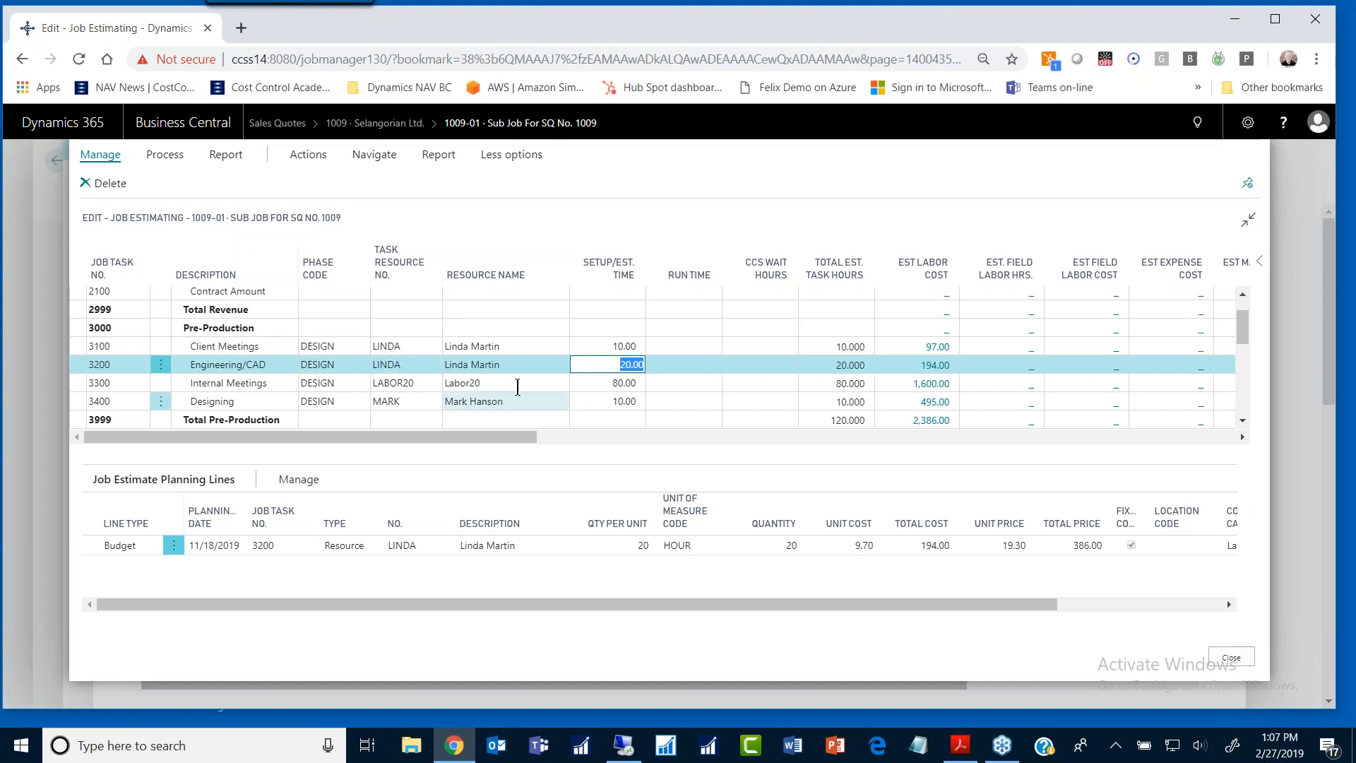
{"action": "key", "text": "ctrl+x"}
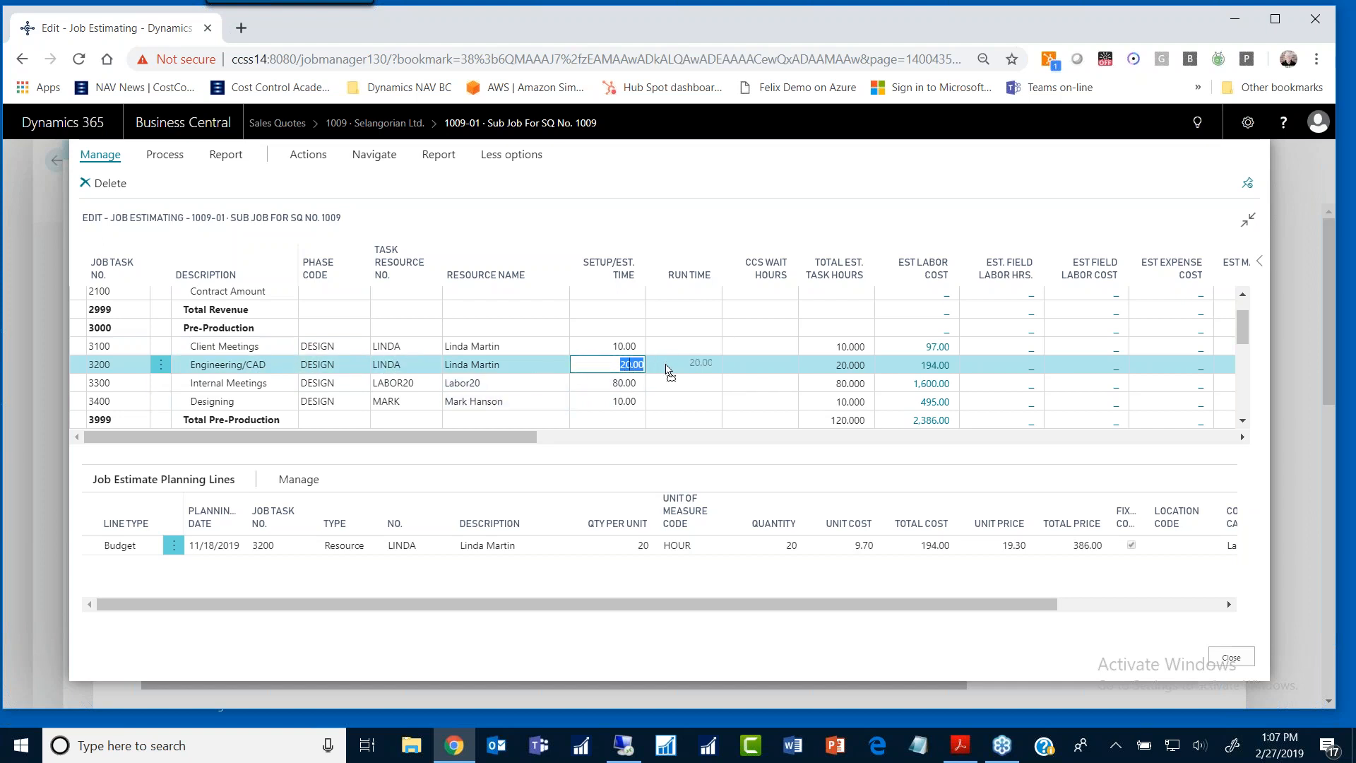
{"action": "key", "text": "Tab"}
{"action": "key", "text": "ctrl+v"}
{"action": "key", "text": "shift+Tab"}
{"action": "left_click", "coordinate": [713, 365]}
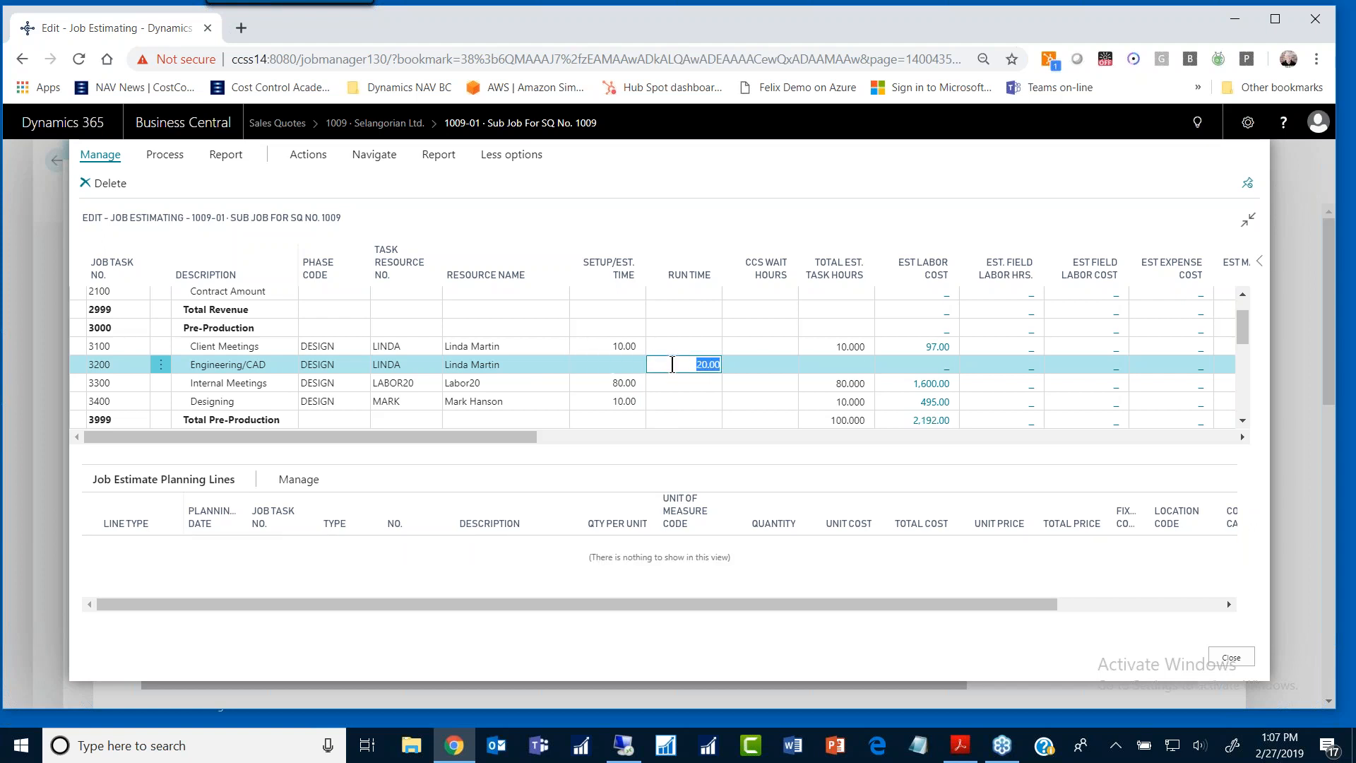
{"action": "key", "text": "Delete"}
Step: Set the Engineering/CAD task's setup/estimated time to 30 and check whether its planning lines are updated
{"action": "left_click", "coordinate": [614, 366]}
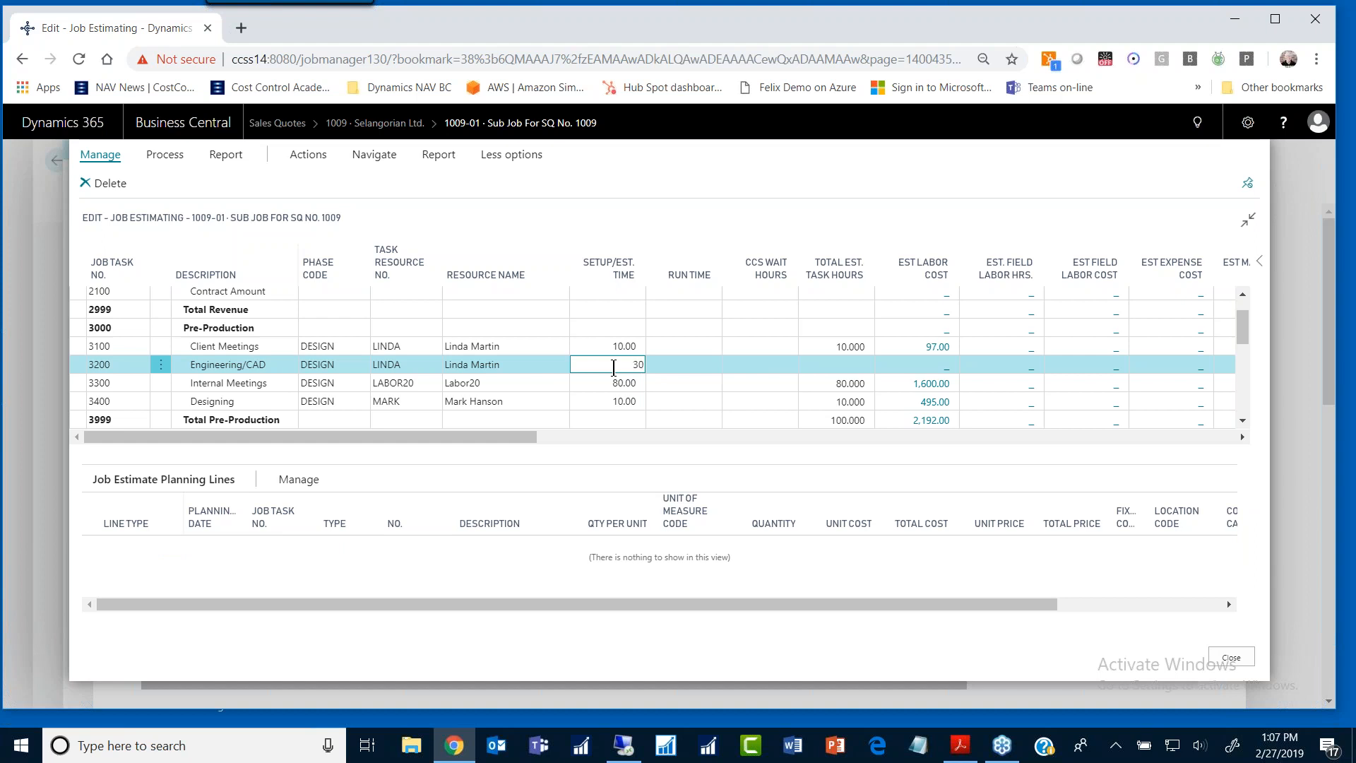
{"action": "type", "text": "30"}
{"action": "key", "text": "Down"}
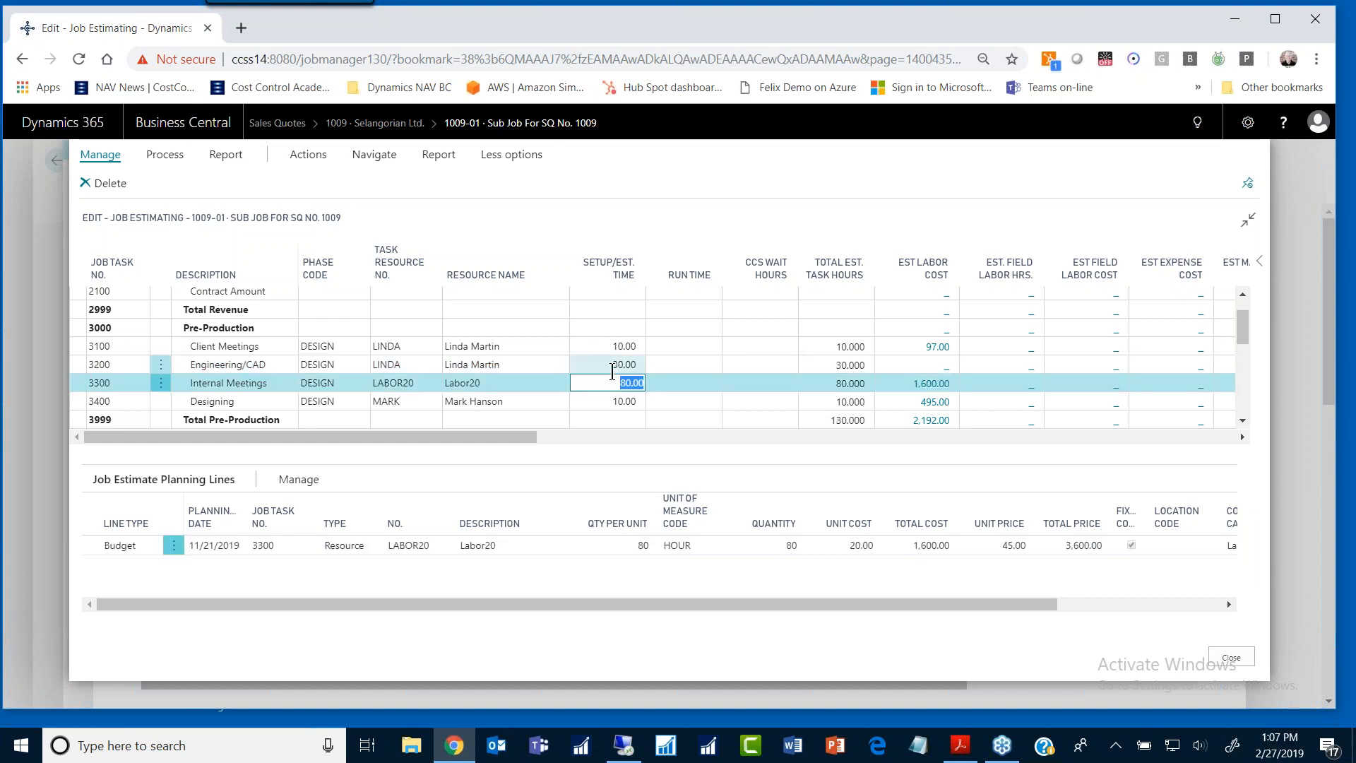
{"action": "left_click", "coordinate": [602, 365]}
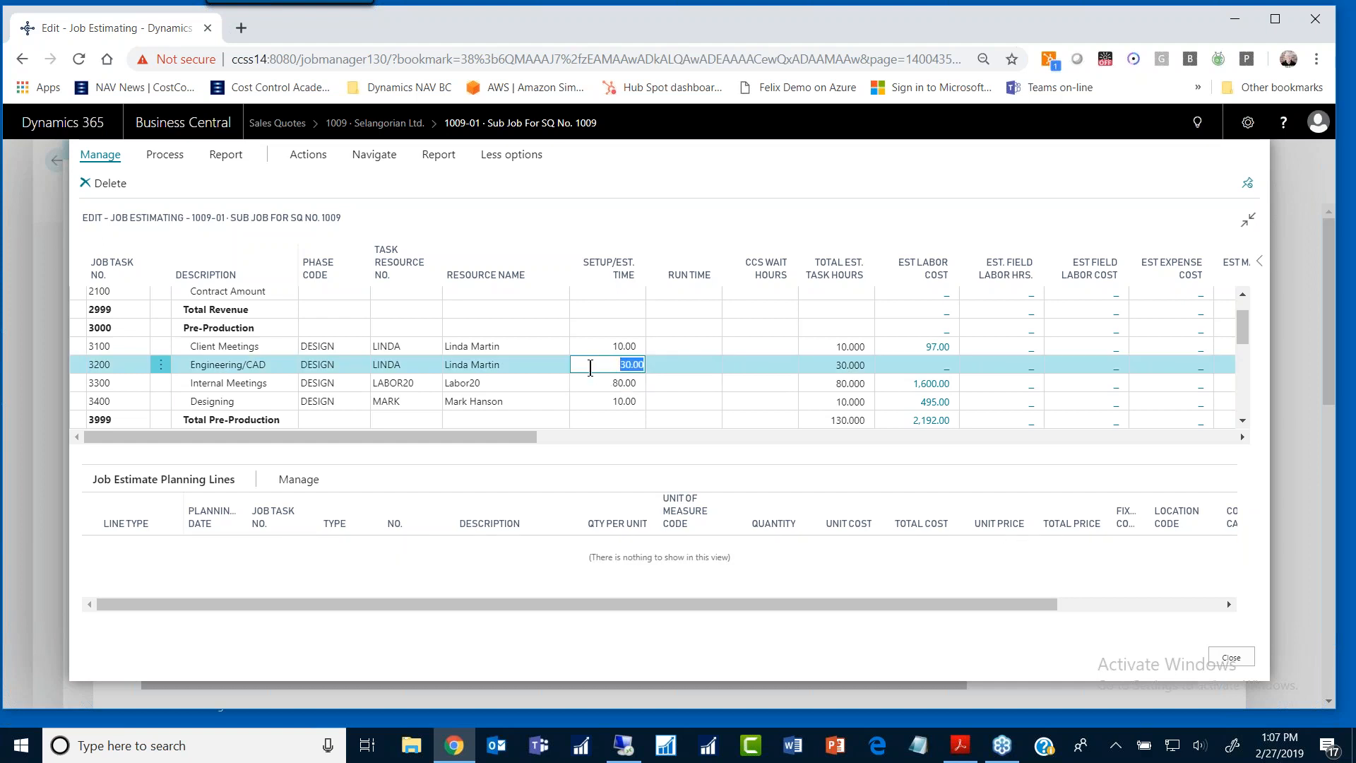
{"action": "left_click", "coordinate": [494, 347]}
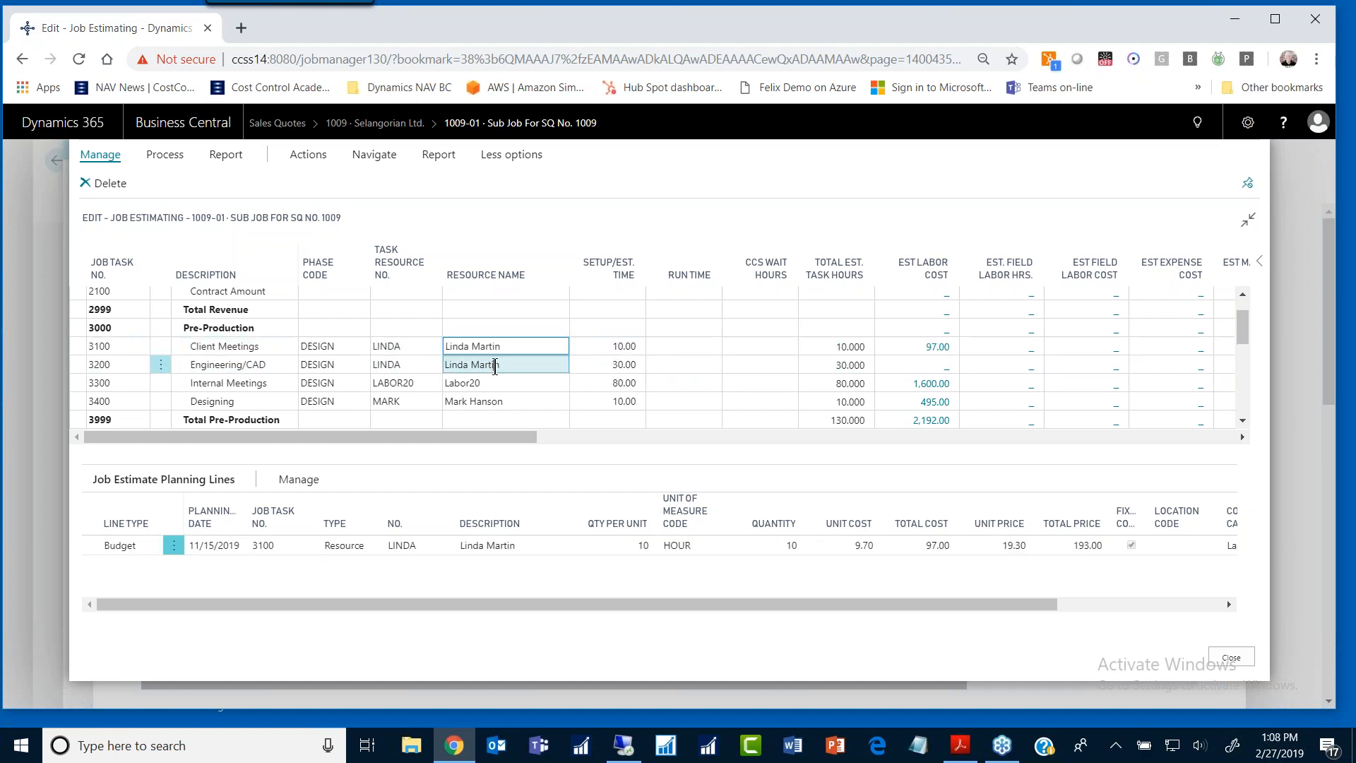
{"action": "left_click", "coordinate": [494, 365]}
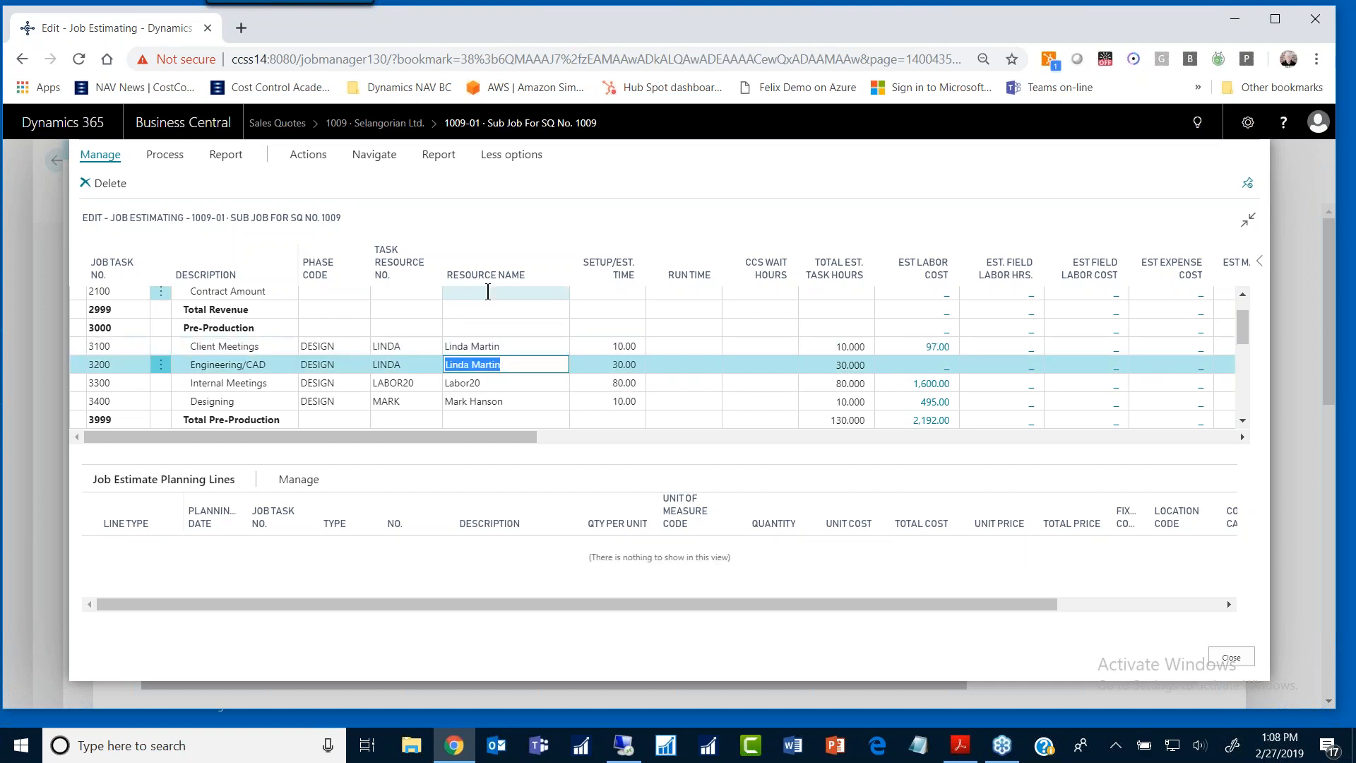
Step: Edit the Engineering/CAD task's planning lines and add a Budget resource line for the person assigned to the task
{"action": "left_click", "coordinate": [168, 156]}
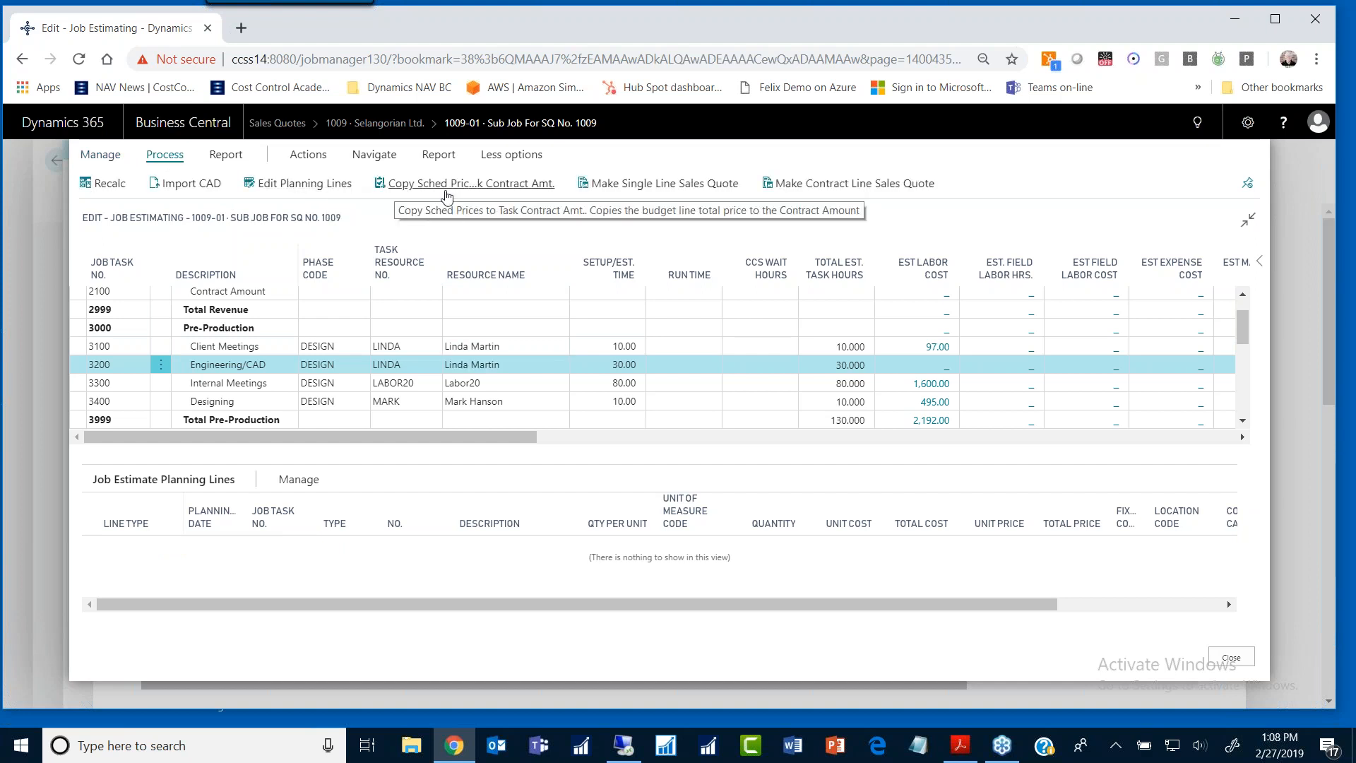
{"action": "left_click", "coordinate": [295, 185]}
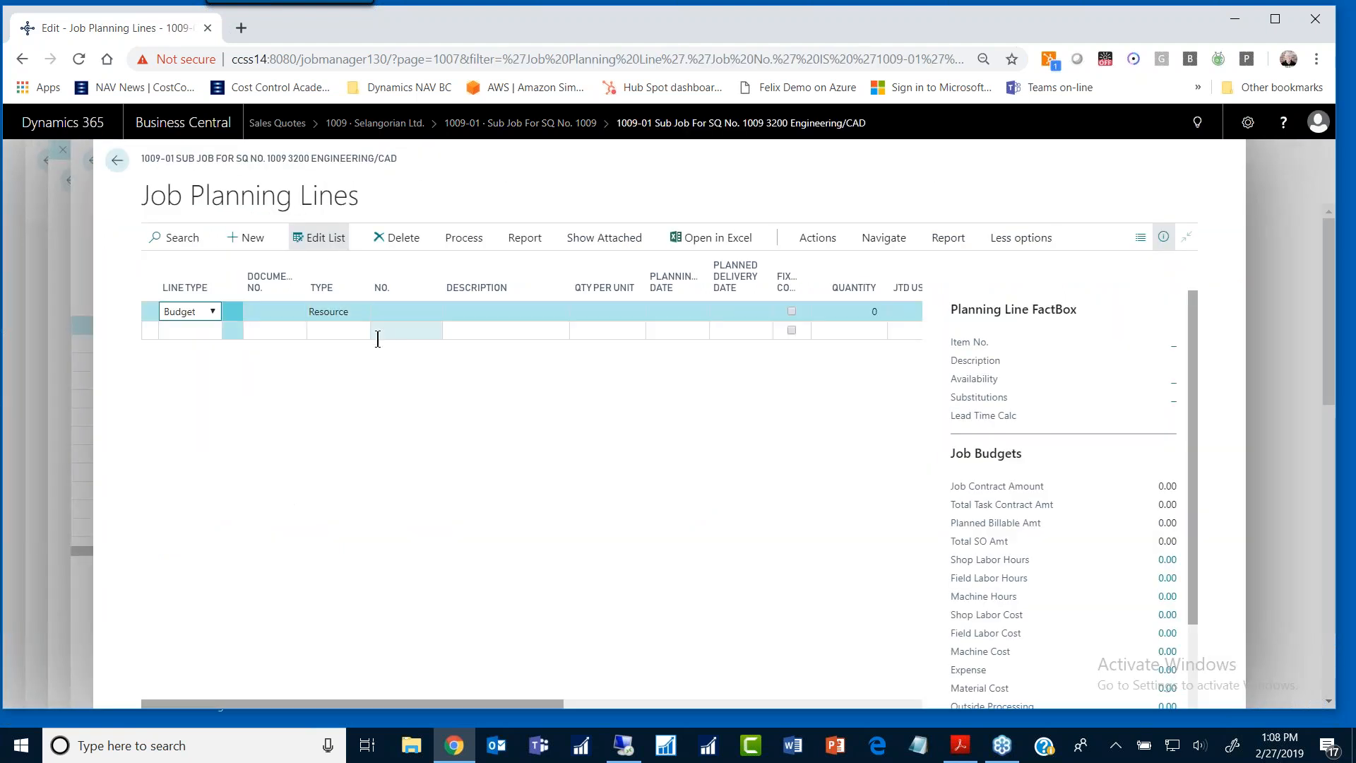
{"action": "left_click", "coordinate": [390, 311]}
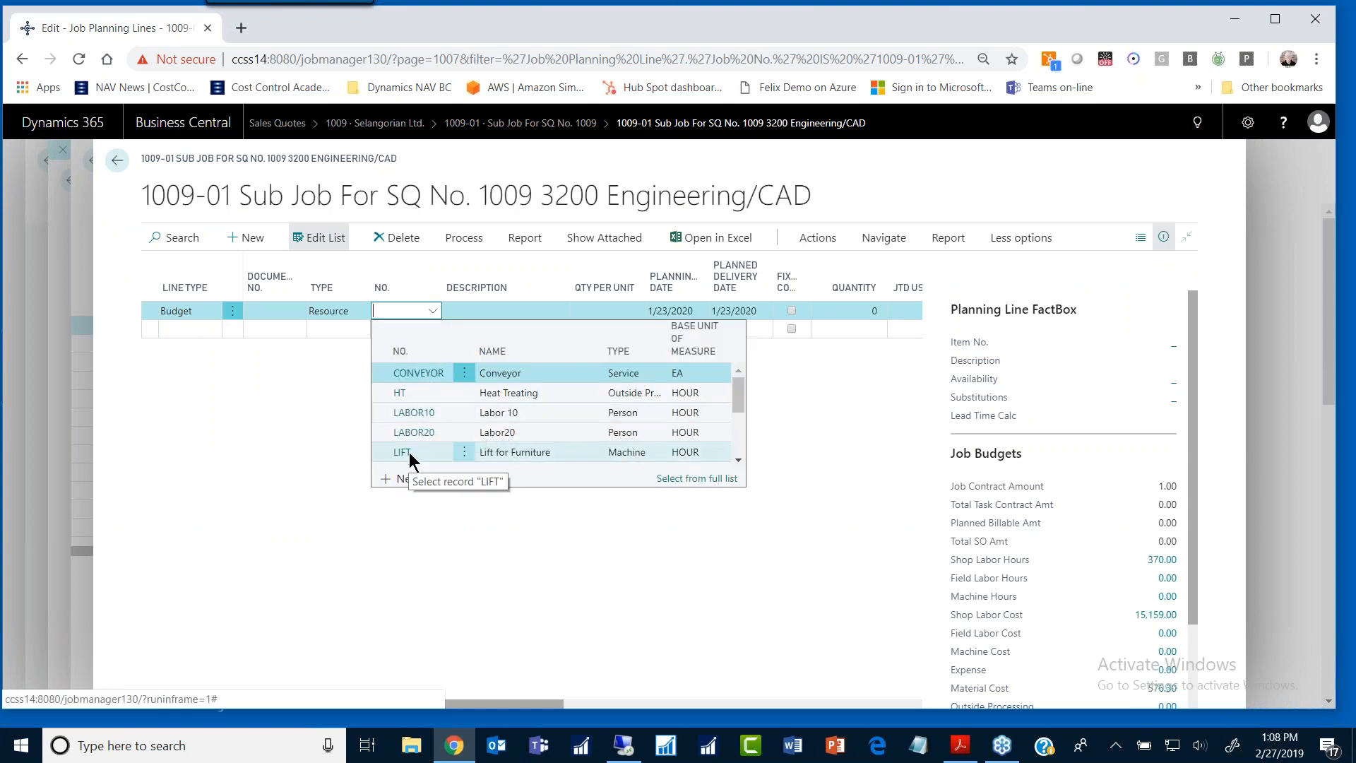
{"action": "scroll", "coordinate": [410, 452], "scroll_direction": "down", "scroll_amount": 3}
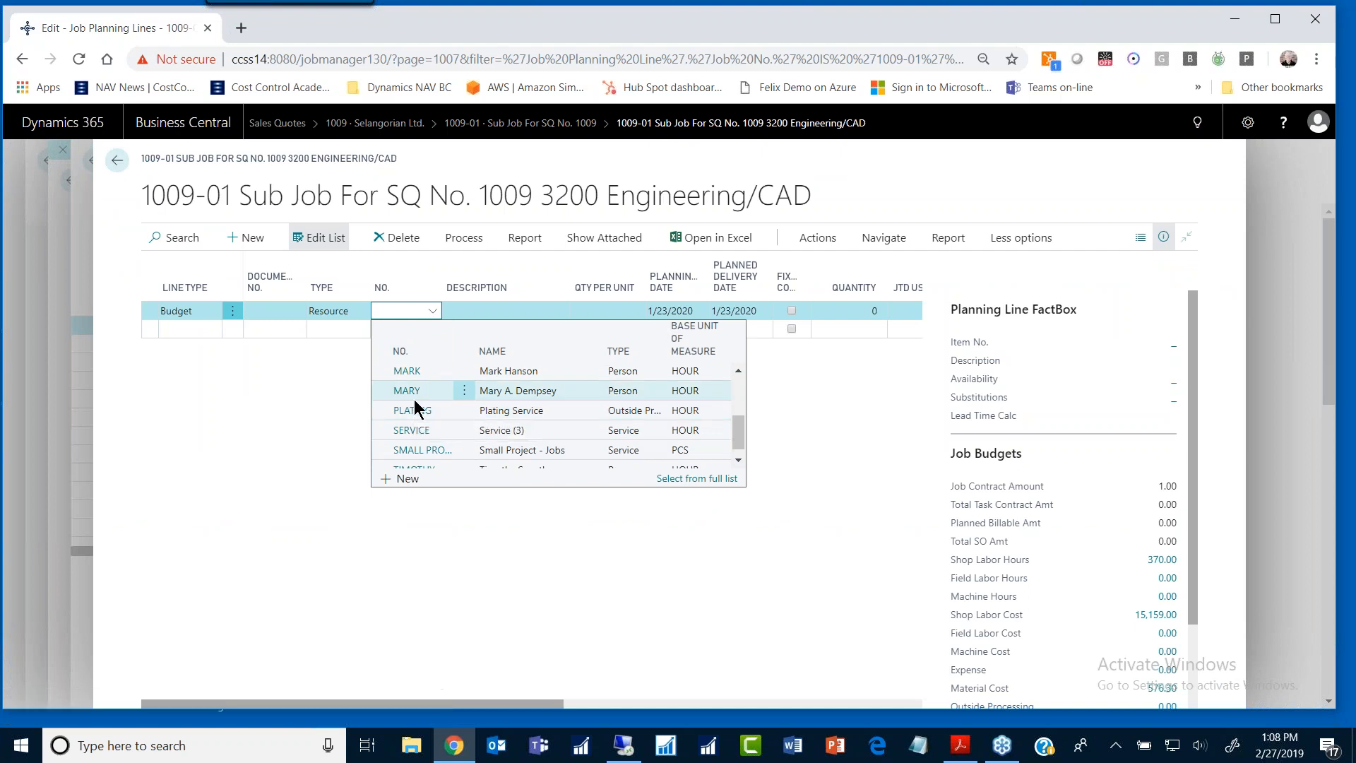
{"action": "left_click_drag", "start_coordinate": [740, 436], "coordinate": [740, 434]}
{"action": "scroll", "coordinate": [740, 432], "scroll_direction": "up", "scroll_amount": 2}
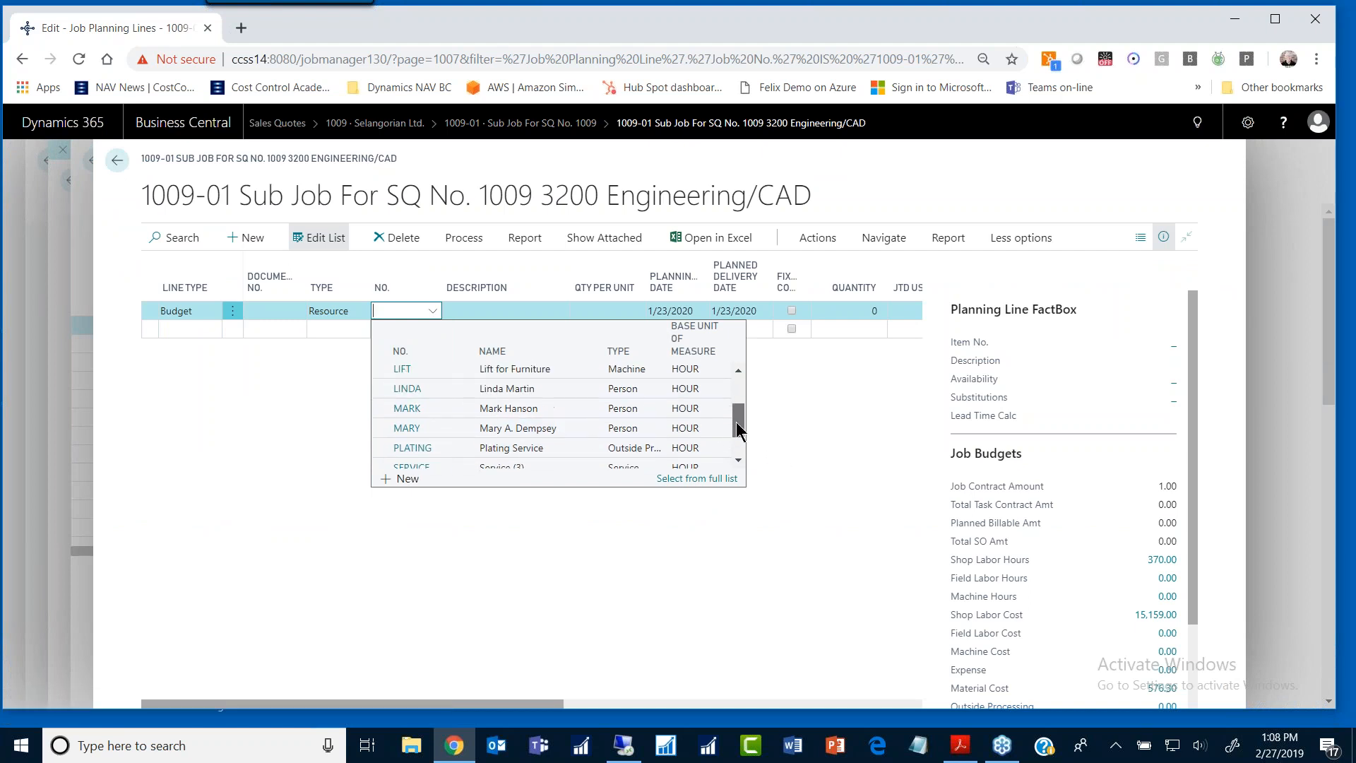
{"action": "left_click", "coordinate": [529, 394]}
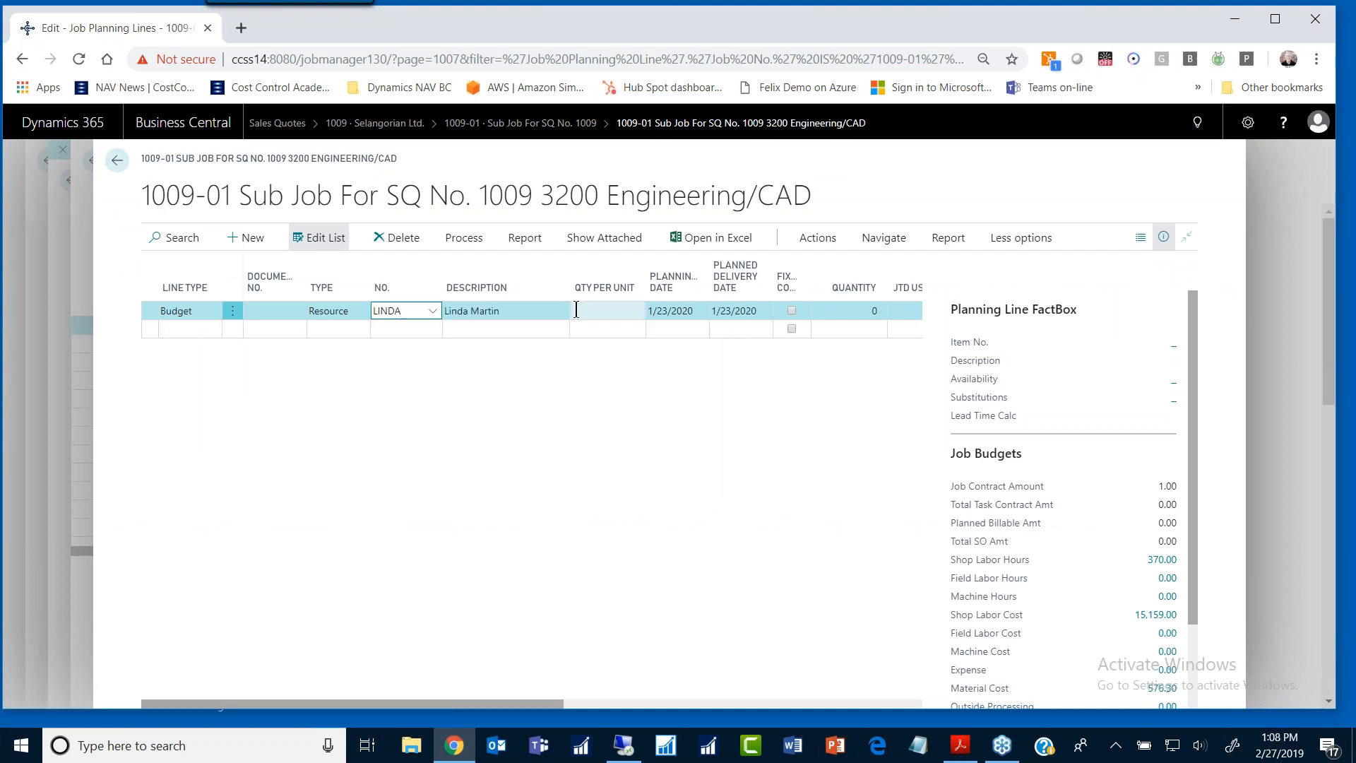
Step: Set the new planning line's quantity per unit to 30 and return to the job estimating page
{"action": "left_click", "coordinate": [621, 308]}
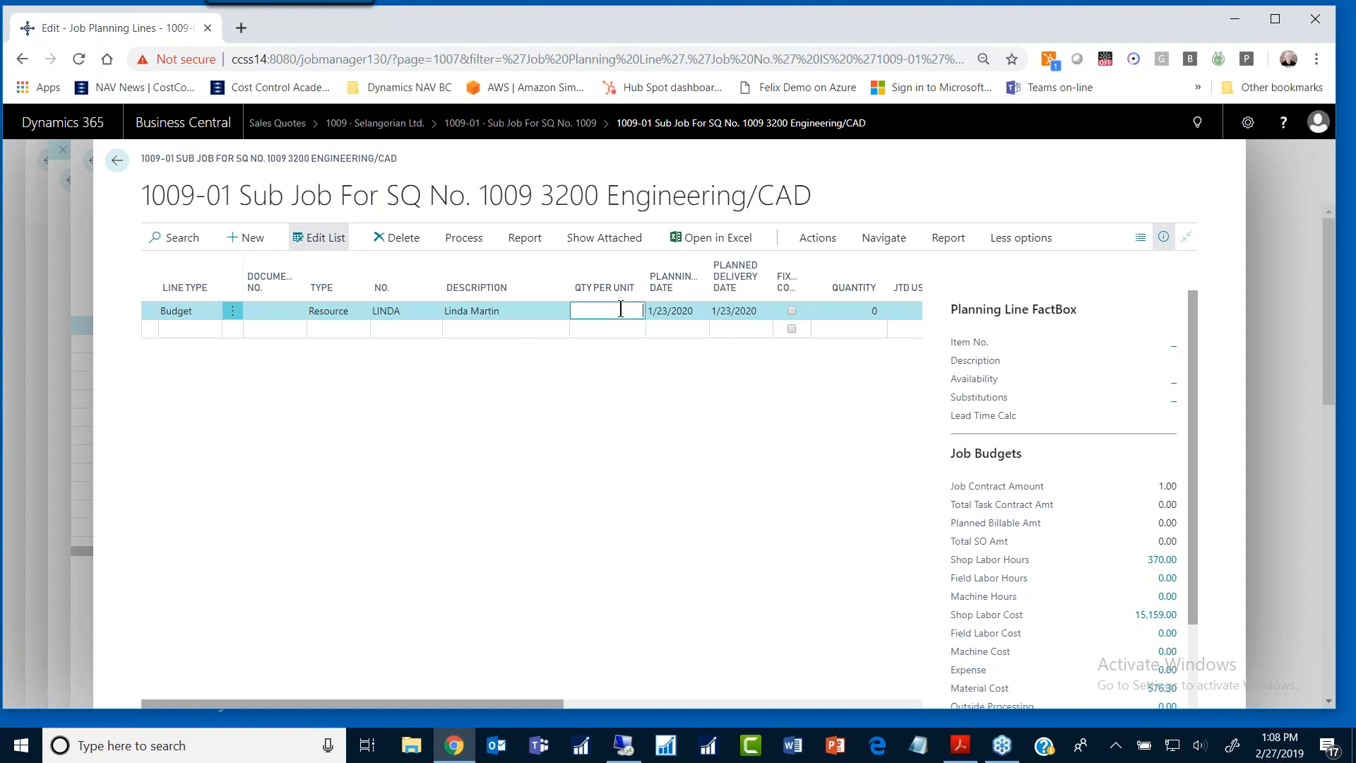
{"action": "type", "text": "30"}
{"action": "key", "text": "Tab"}
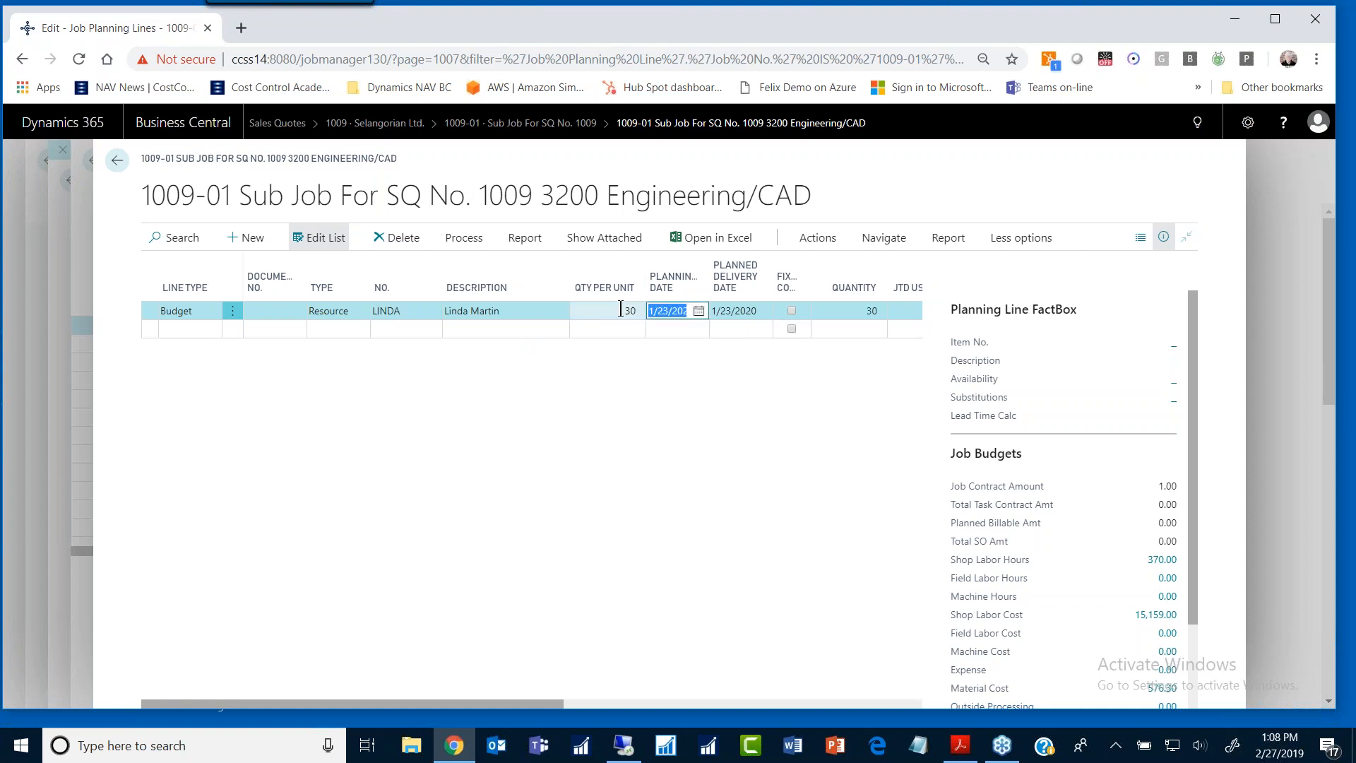
{"action": "key", "text": "Tab"}
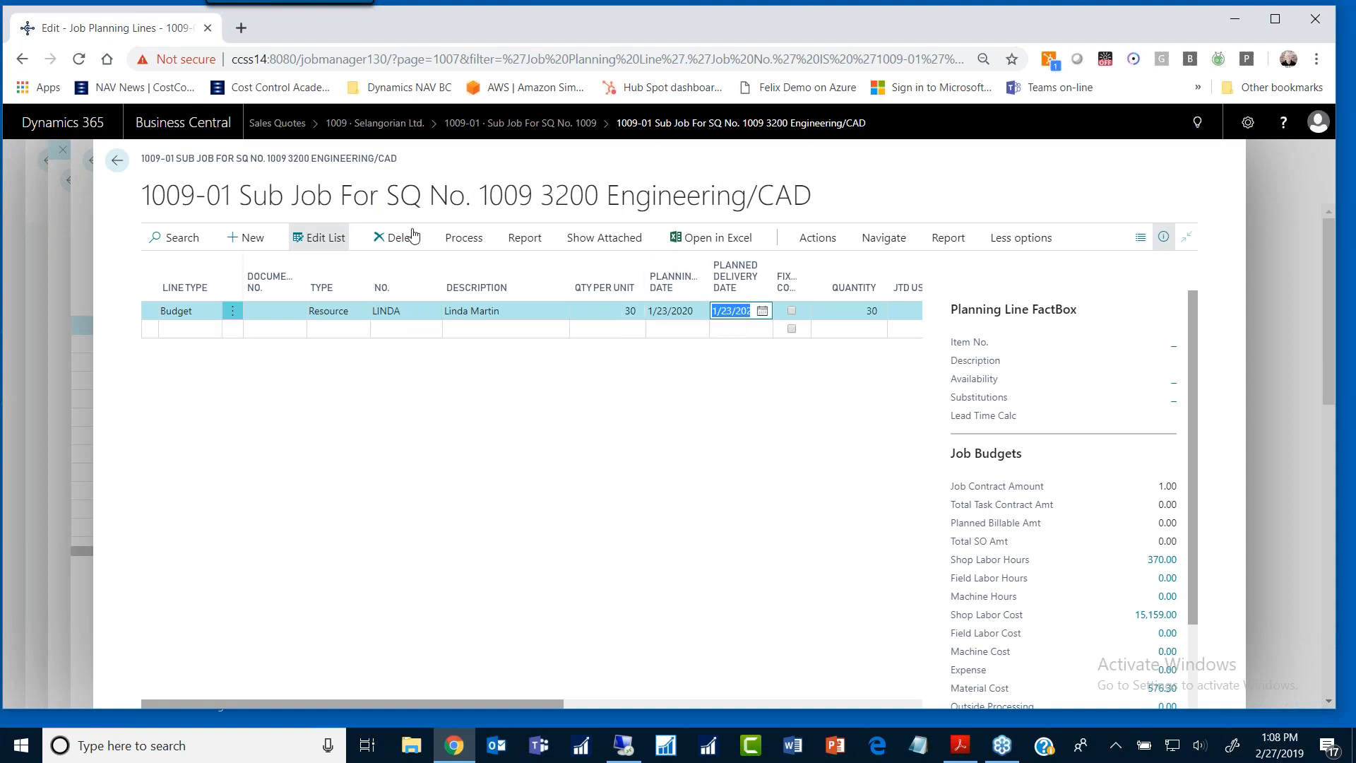
{"action": "left_click", "coordinate": [117, 161]}
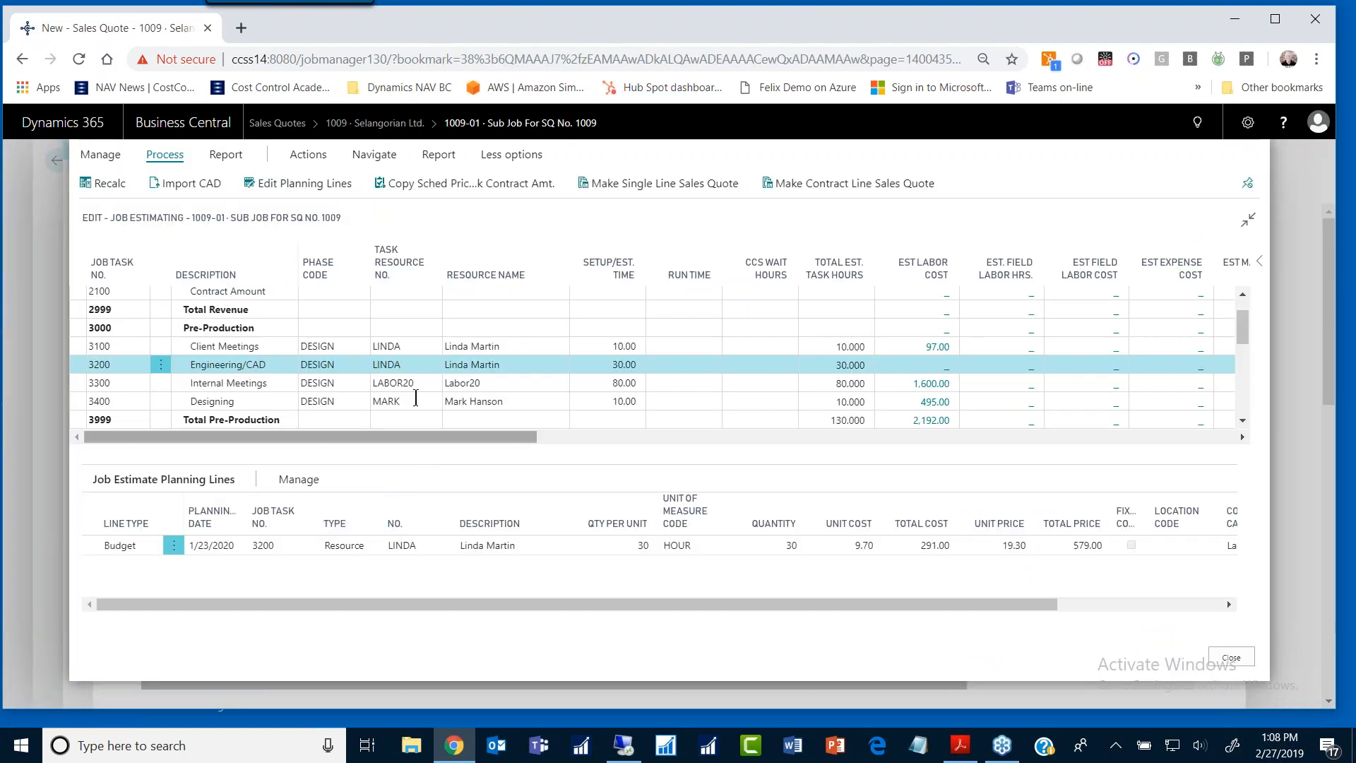
Step: Set the Internal Meetings task's setup/estimated time to 65 and acknowledge the planning line update
{"action": "left_click", "coordinate": [491, 383]}
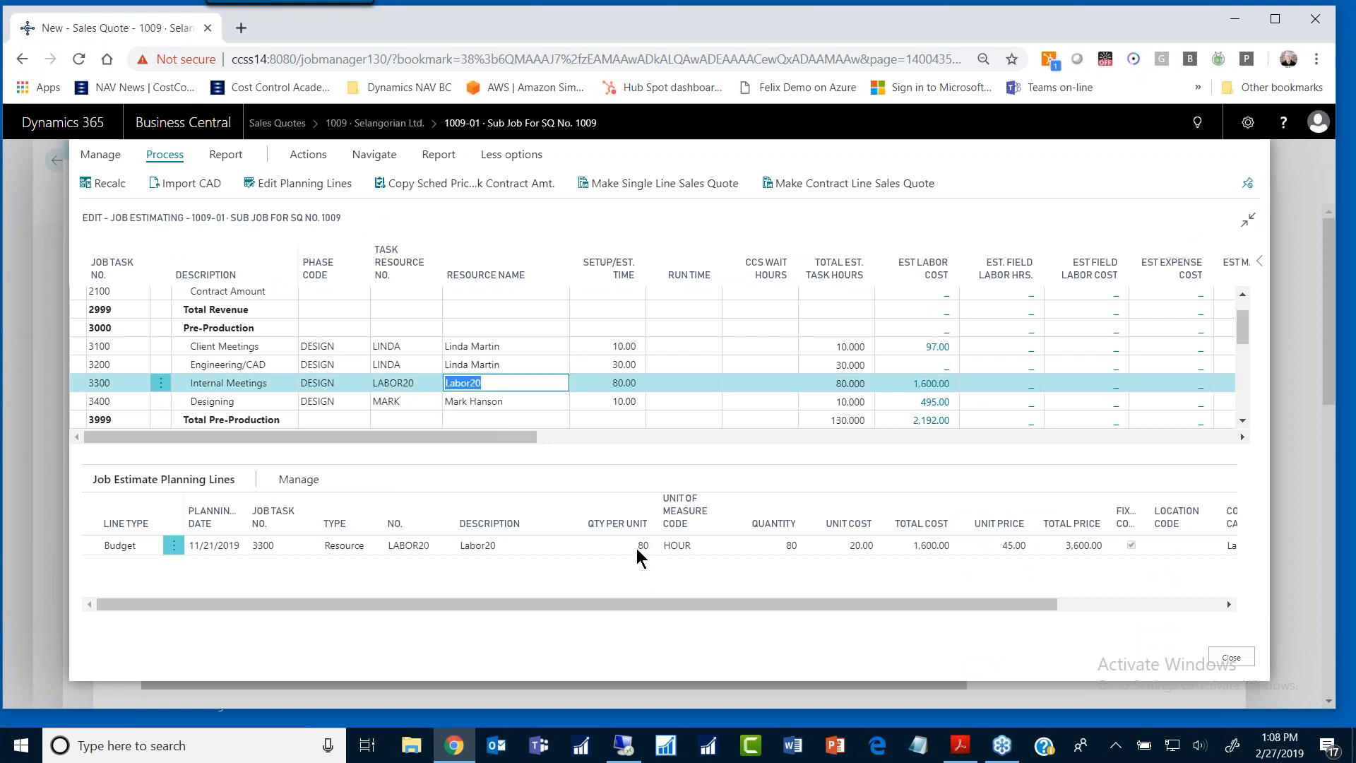
{"action": "left_click", "coordinate": [606, 383]}
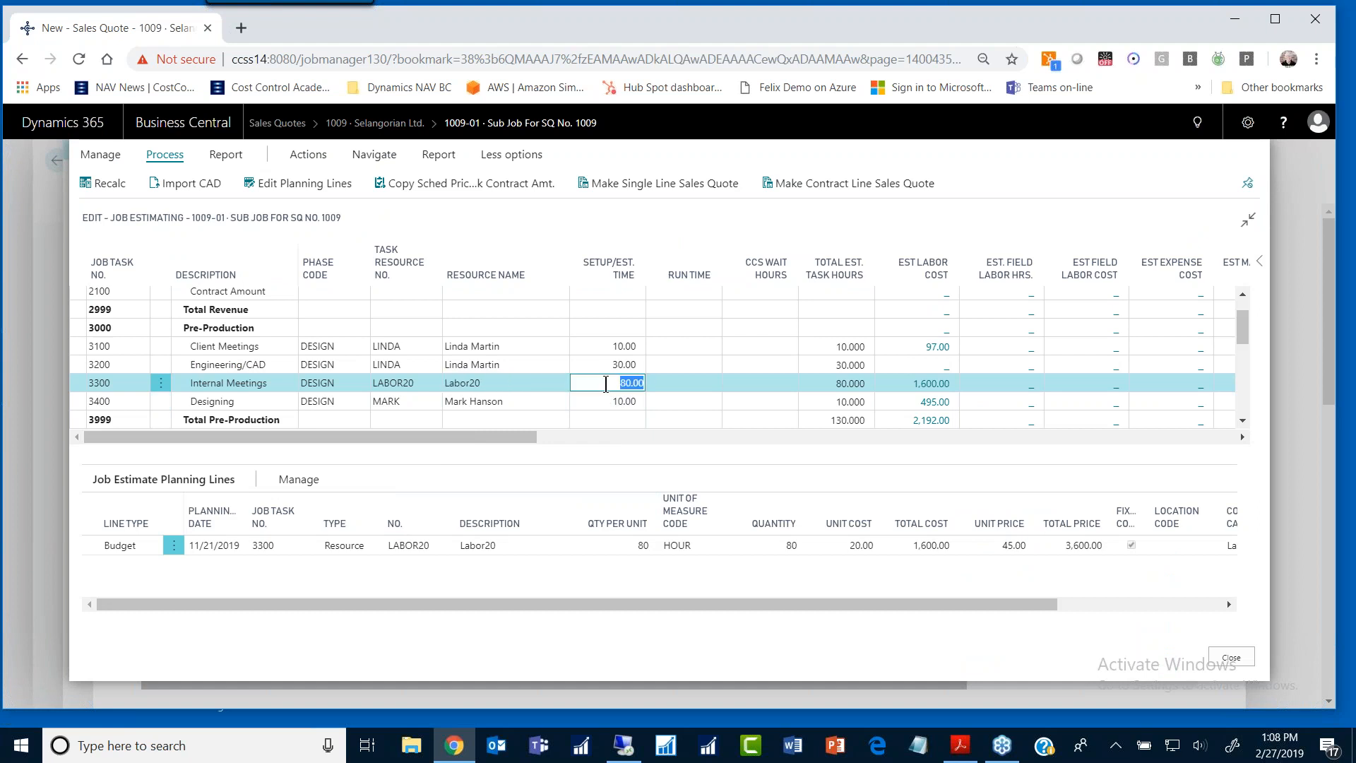
{"action": "type", "text": "6"}
{"action": "key", "text": "Tab"}
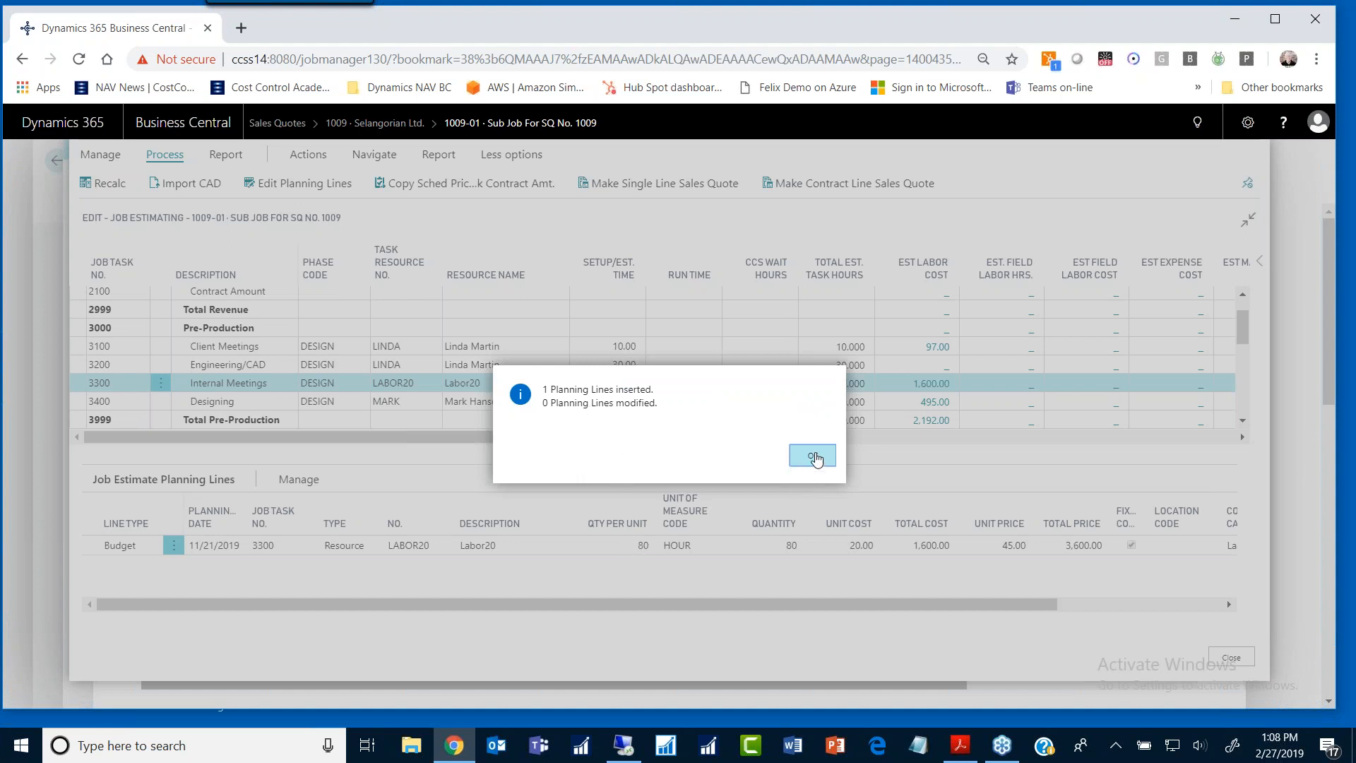
{"action": "left_click", "coordinate": [813, 457]}
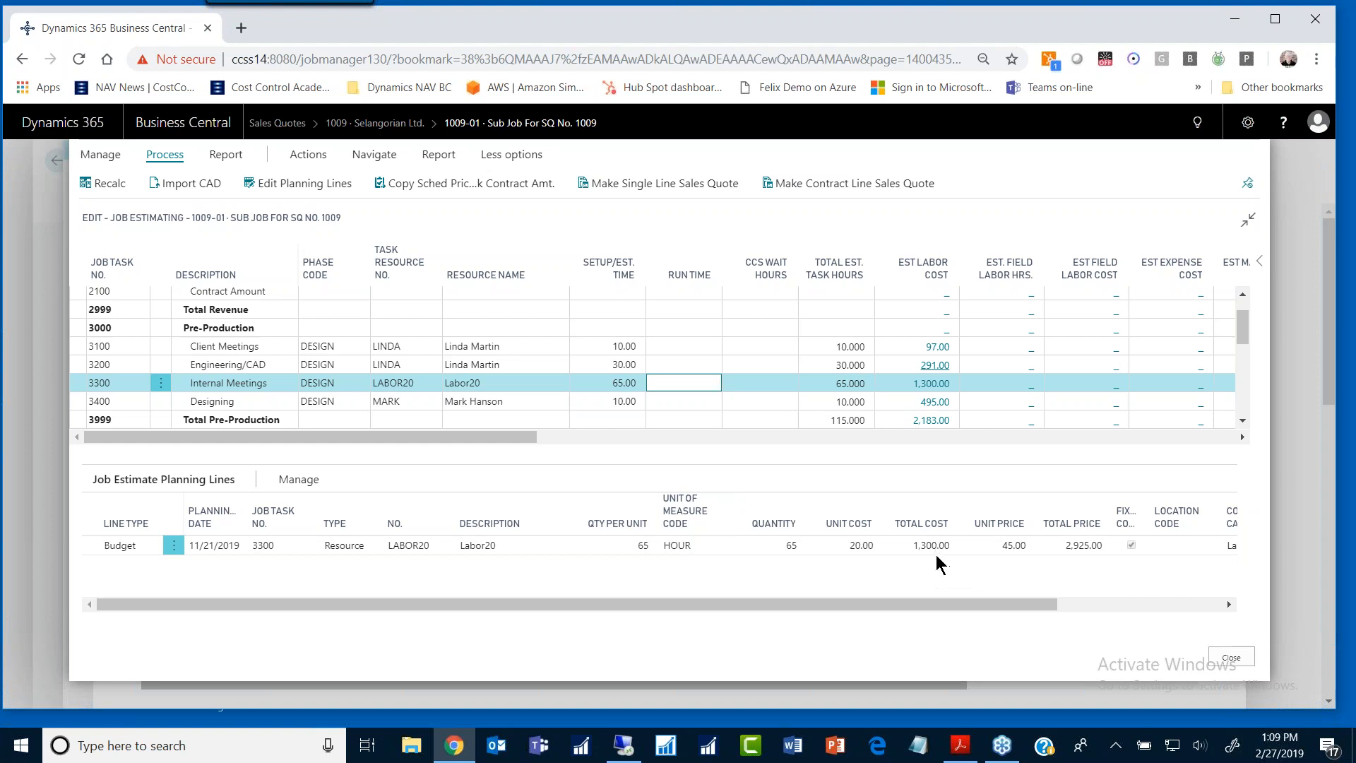
Step: Review the planning lines of the Internal Meetings, Engineering/CAD and Client Meetings tasks
{"action": "left_click", "coordinate": [496, 386]}
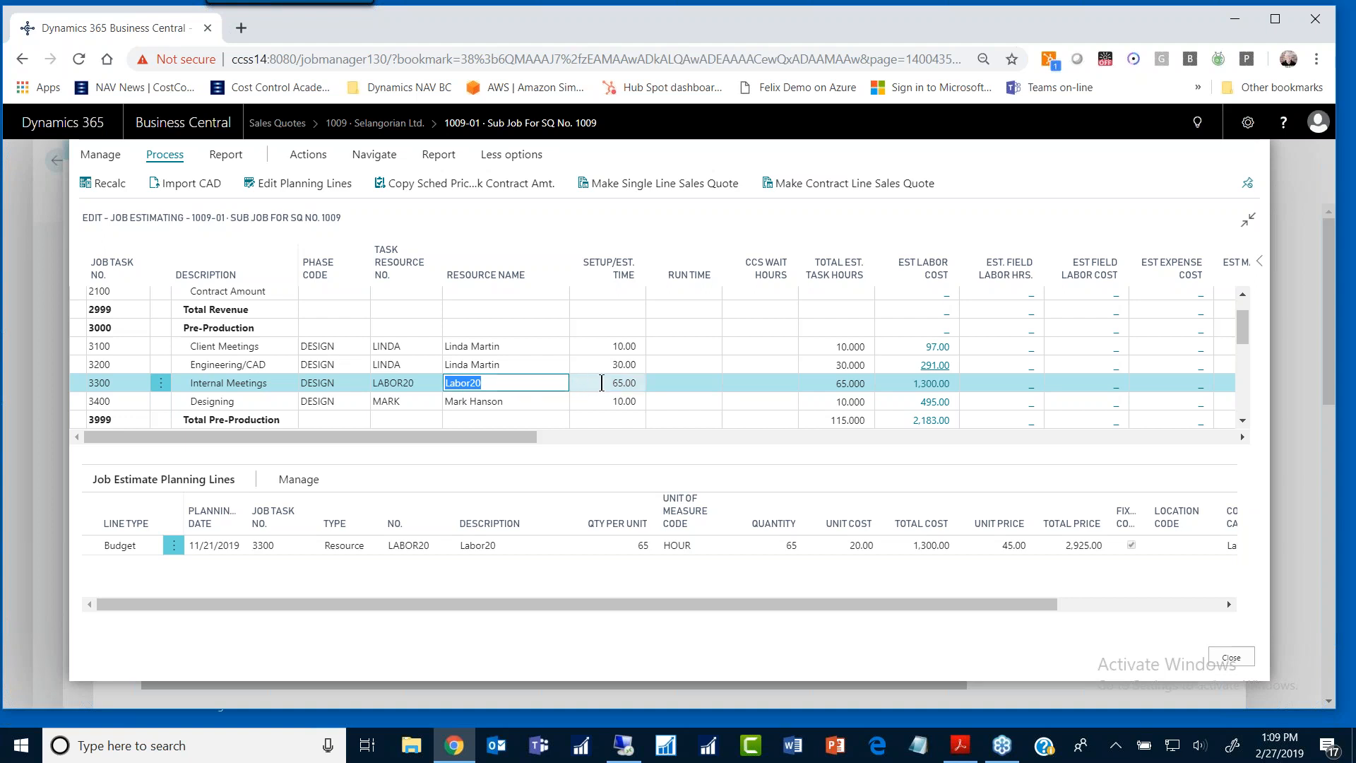
{"action": "left_click", "coordinate": [514, 372]}
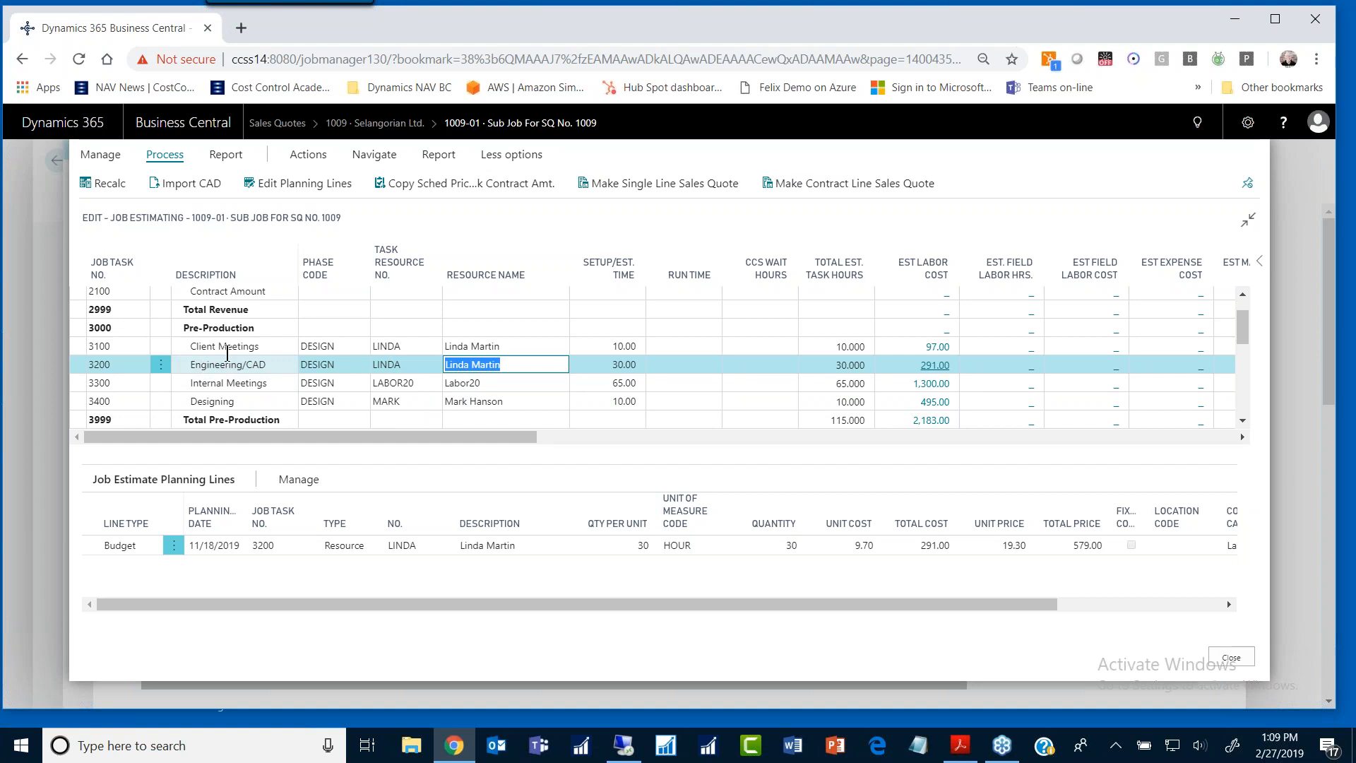
{"action": "left_click", "coordinate": [230, 347]}
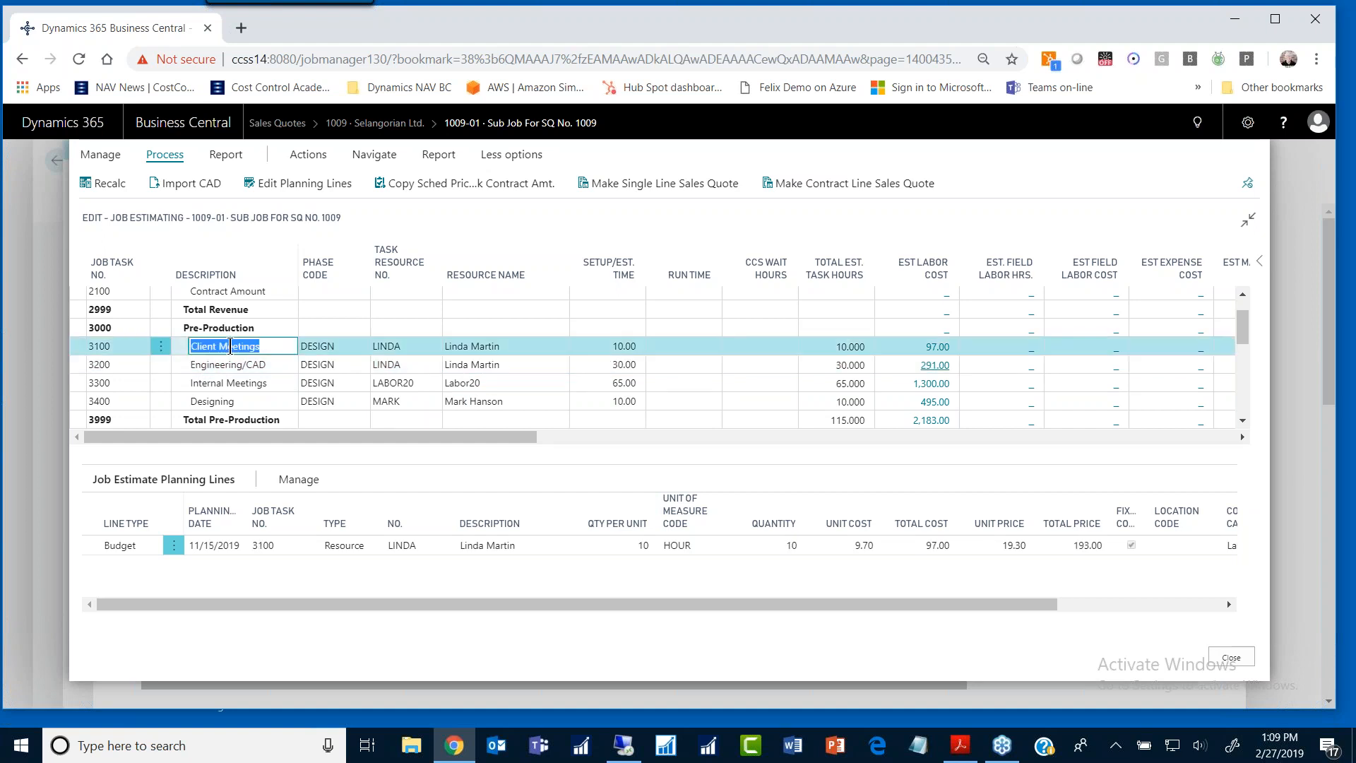
Step: Examine the Cutting task's planning lines under Fabrication/Production, including the Side Panel, Base, Top Panel and Rear Panel items
{"action": "left_click", "coordinate": [1243, 421]}
{"action": "left_click", "coordinate": [1242, 422]}
{"action": "left_click", "coordinate": [1243, 421]}
{"action": "left_click", "coordinate": [1242, 422]}
{"action": "left_click", "coordinate": [1242, 422]}
{"action": "left_click", "coordinate": [1243, 421]}
{"action": "left_click", "coordinate": [1243, 422]}
{"action": "left_click", "coordinate": [1242, 421]}
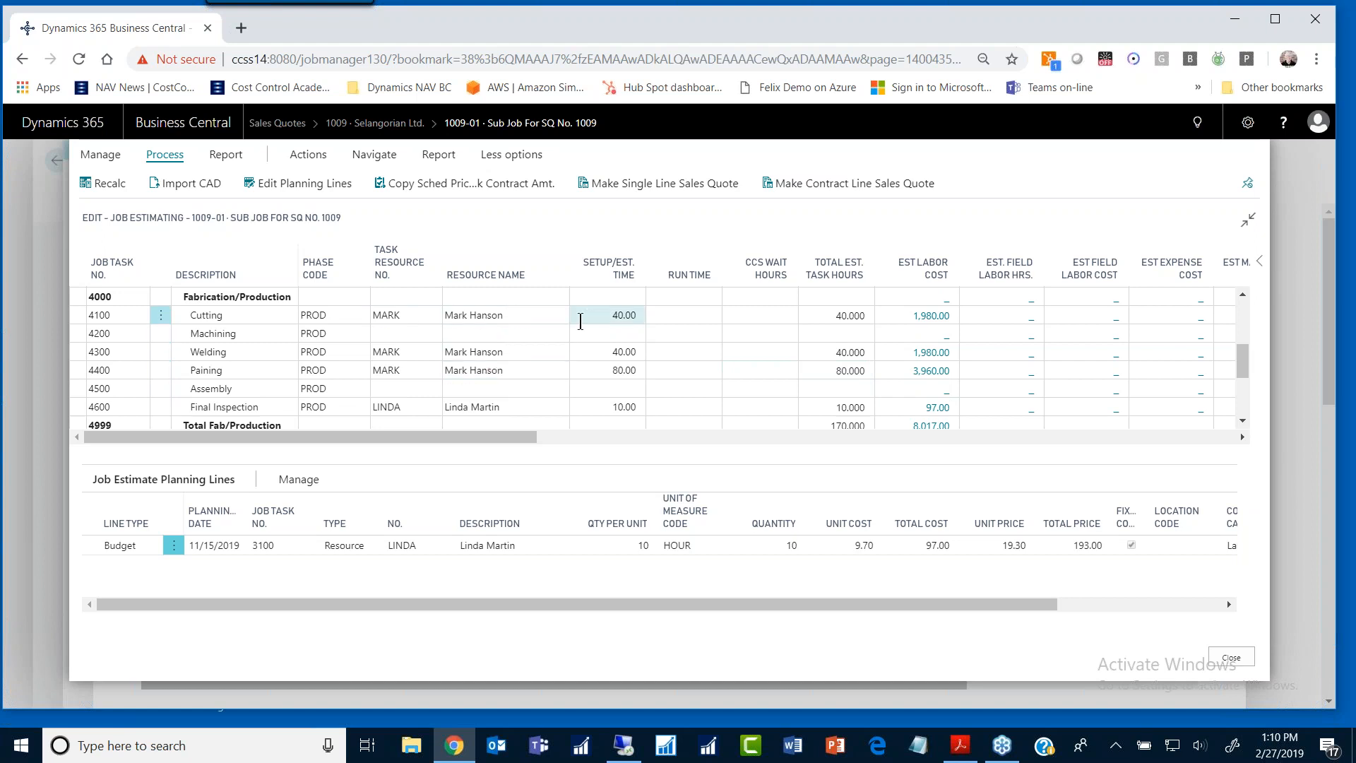
{"action": "left_click", "coordinate": [549, 314]}
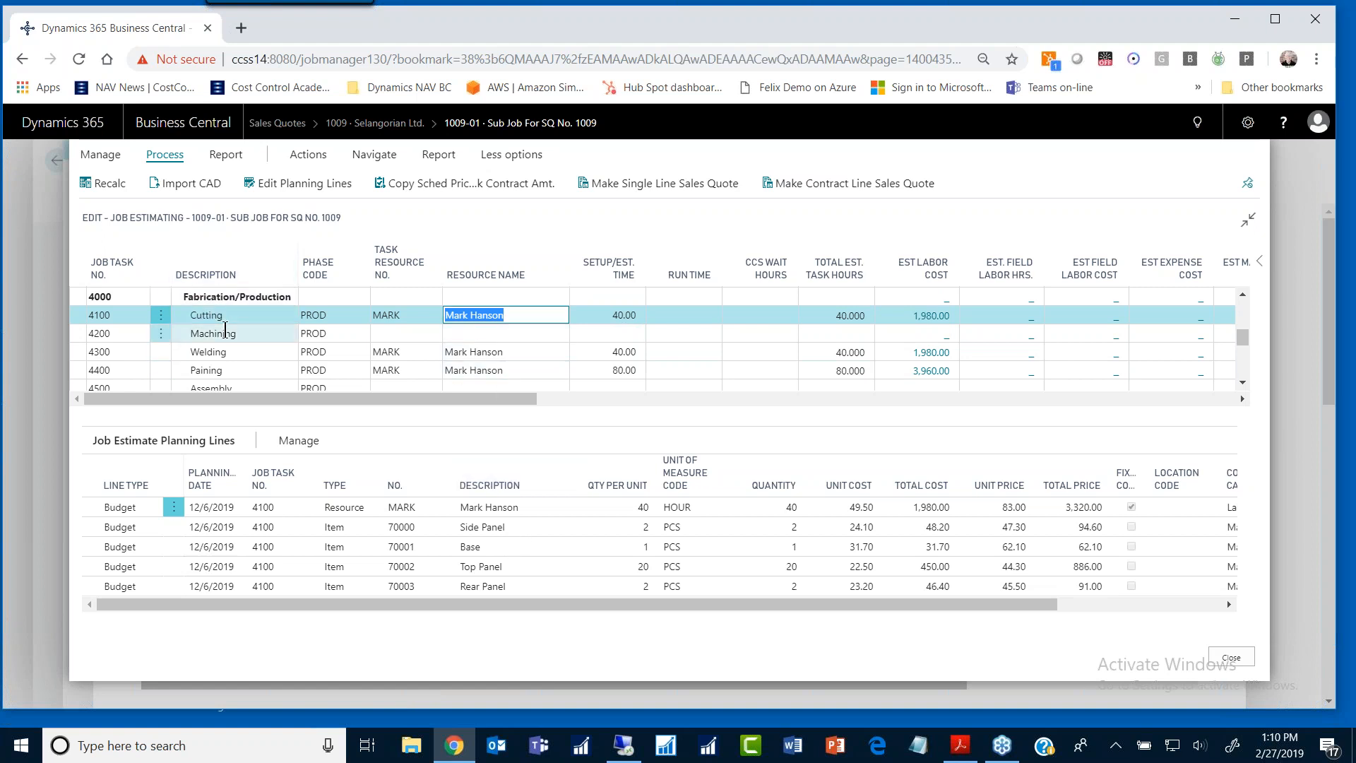
{"action": "left_click", "coordinate": [484, 530]}
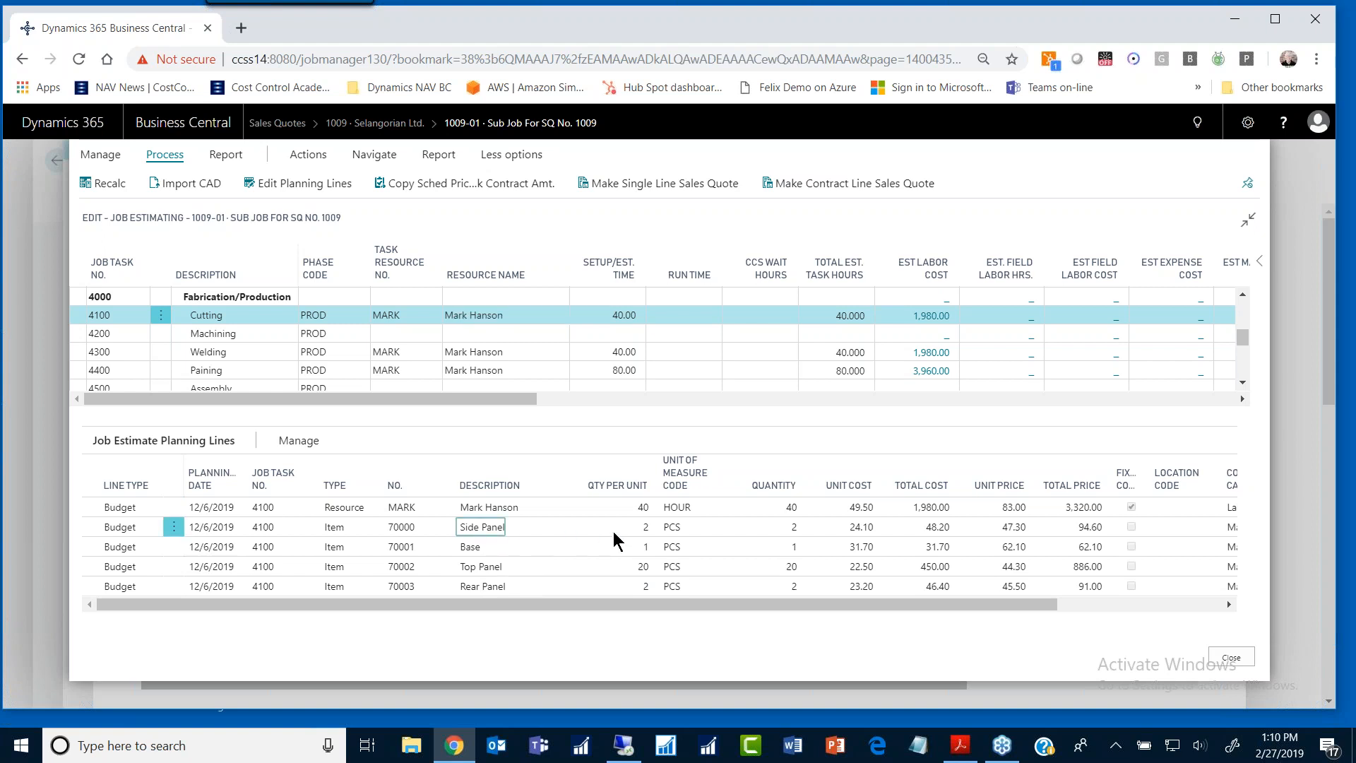
{"action": "left_click", "coordinate": [481, 548]}
{"action": "left_click", "coordinate": [480, 565]}
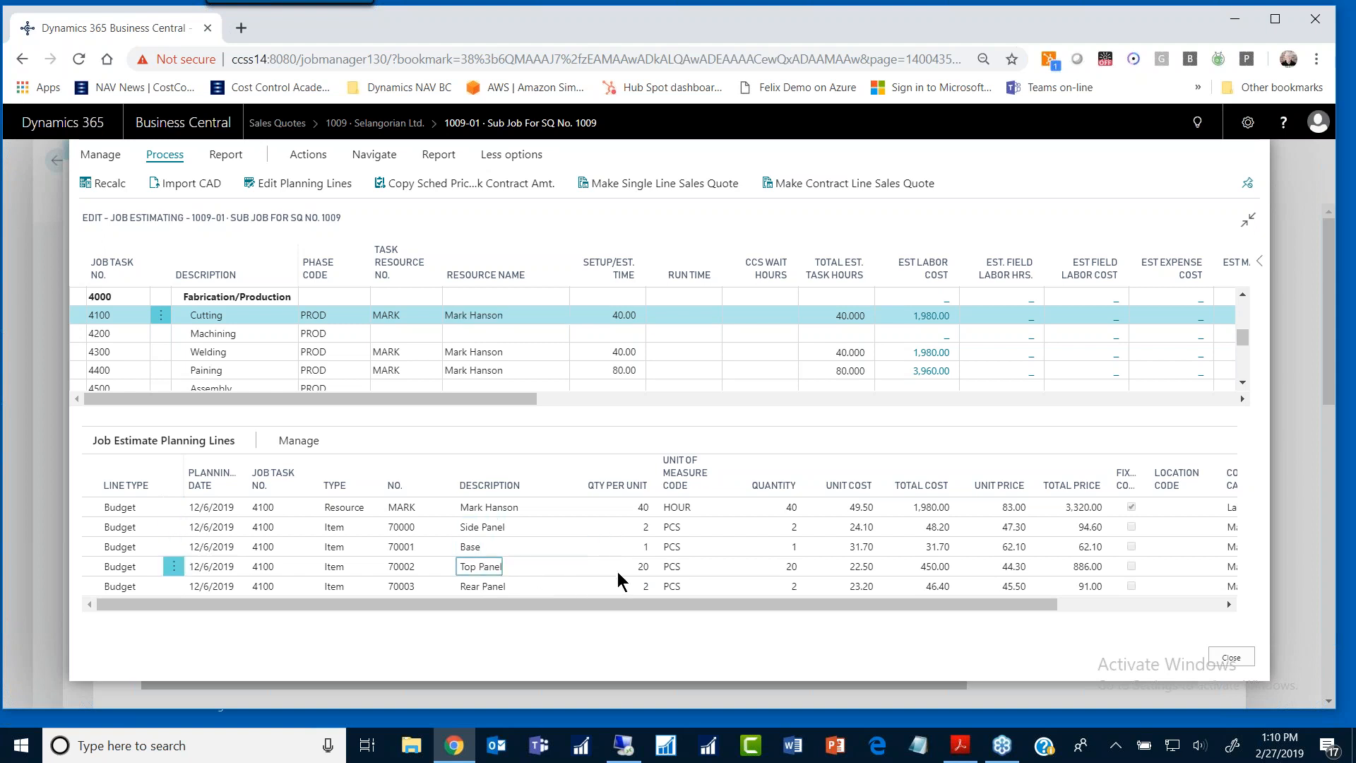
{"action": "left_click", "coordinate": [489, 587]}
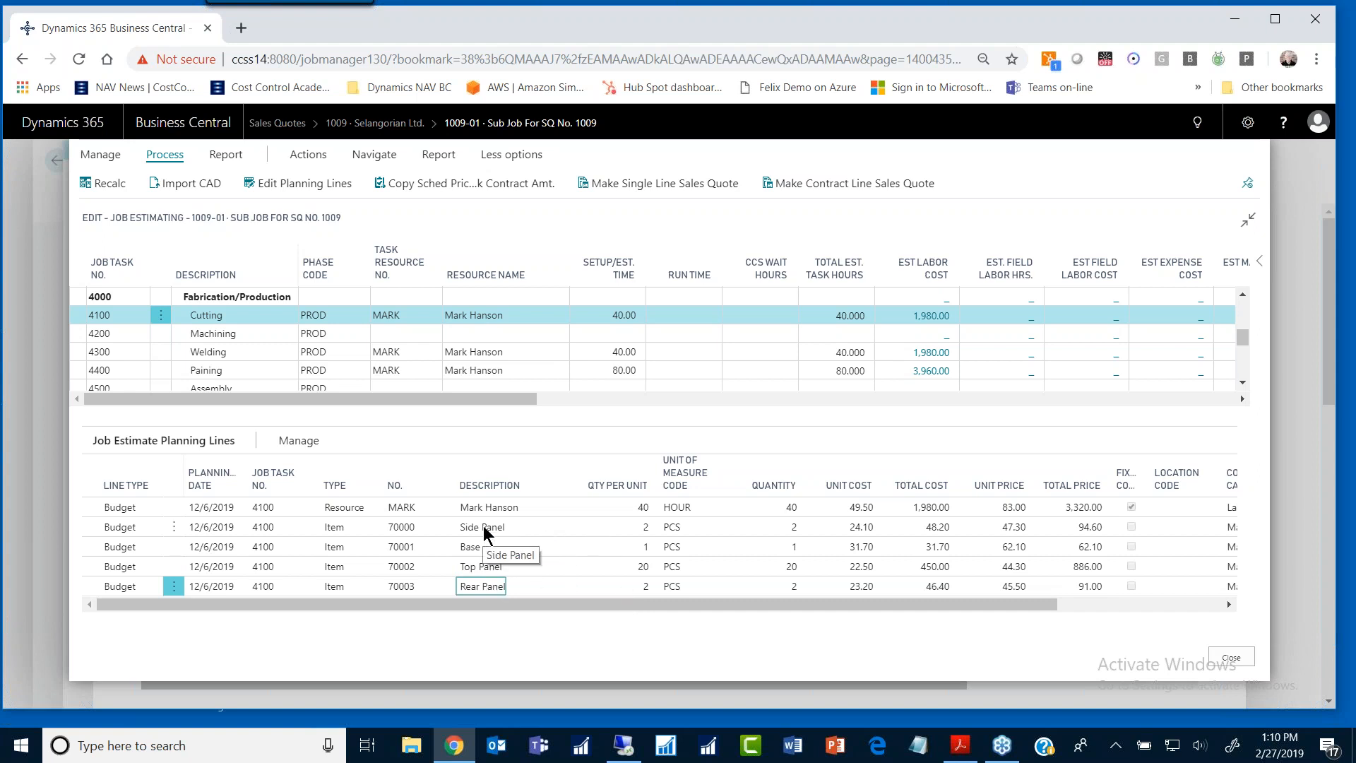
Step: Edit the Cutting task's planning lines, setting the Top Panel's quantity per unit to 18, check the line costs and return to job estimating
{"action": "left_click", "coordinate": [286, 185]}
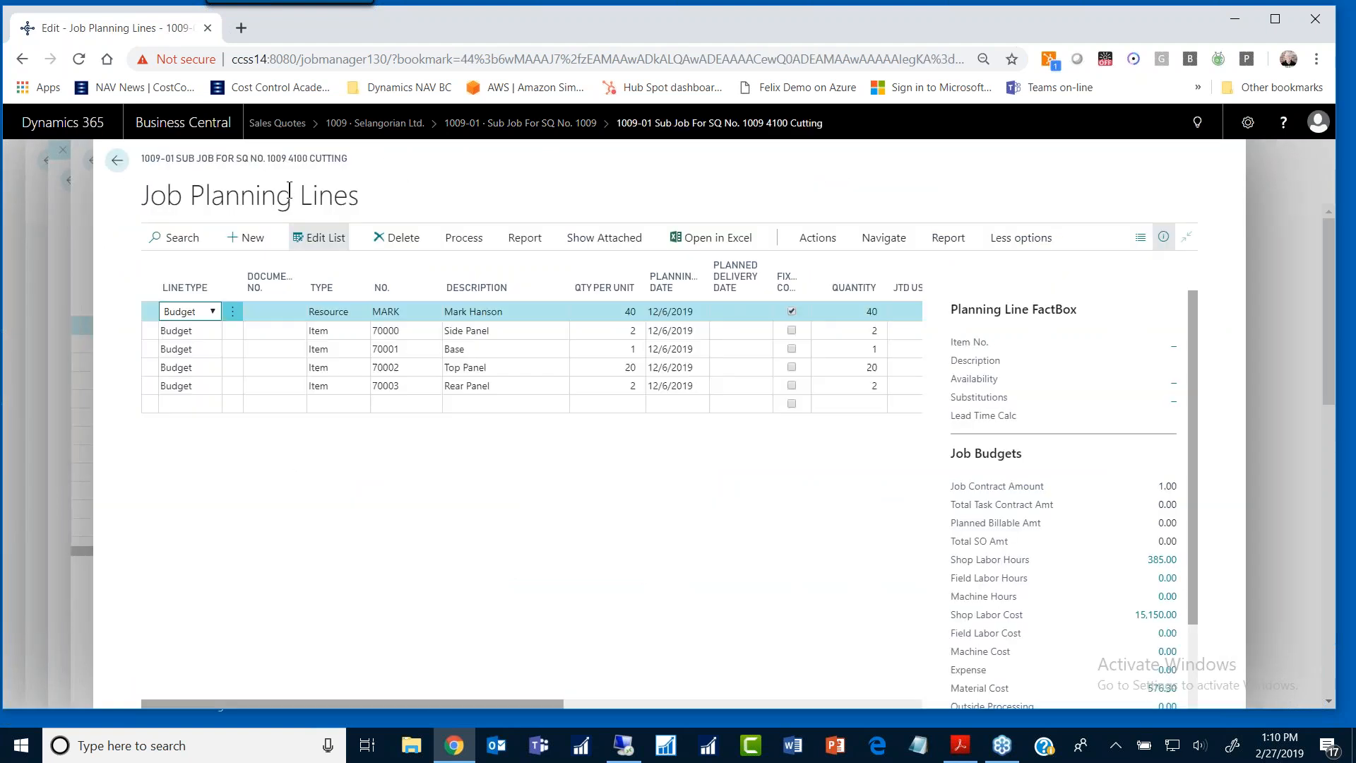
{"action": "left_click", "coordinate": [606, 366]}
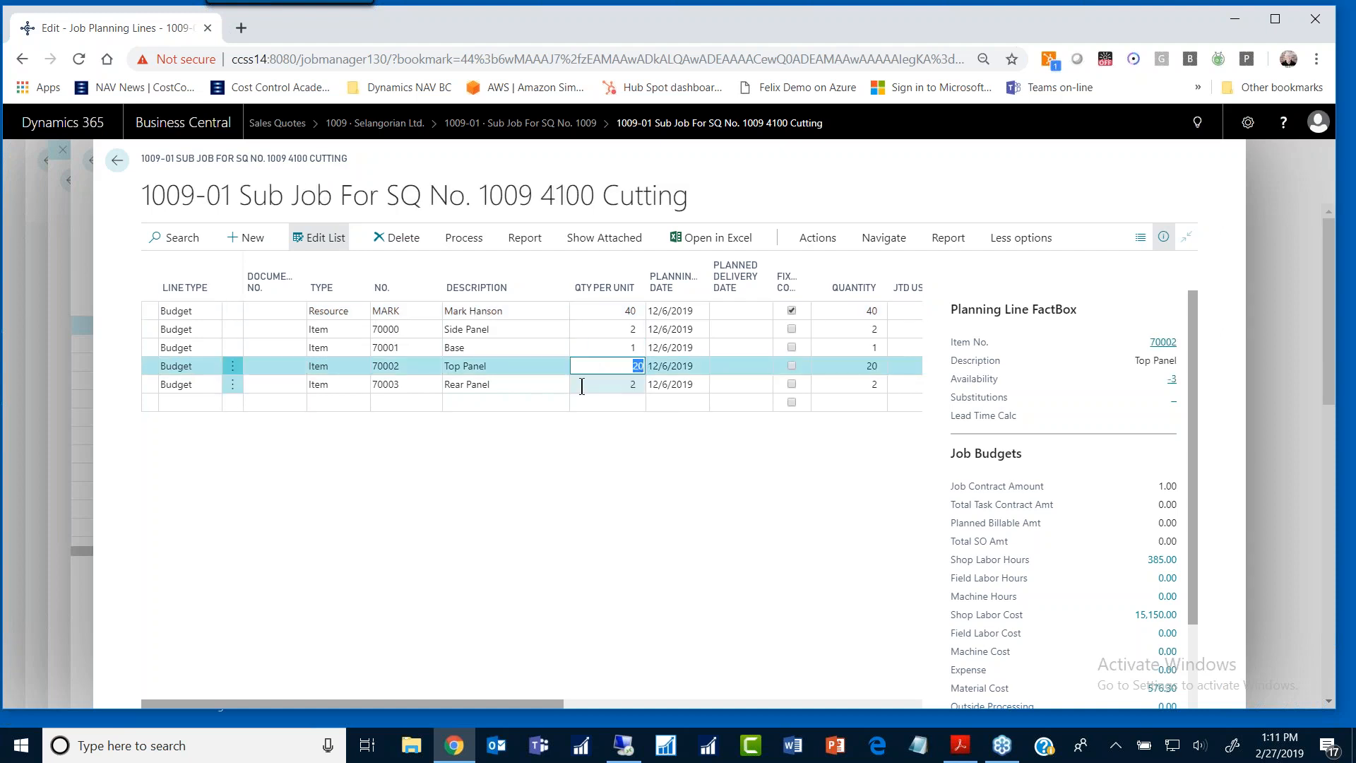
{"action": "type", "text": "18"}
{"action": "key", "text": "Up"}
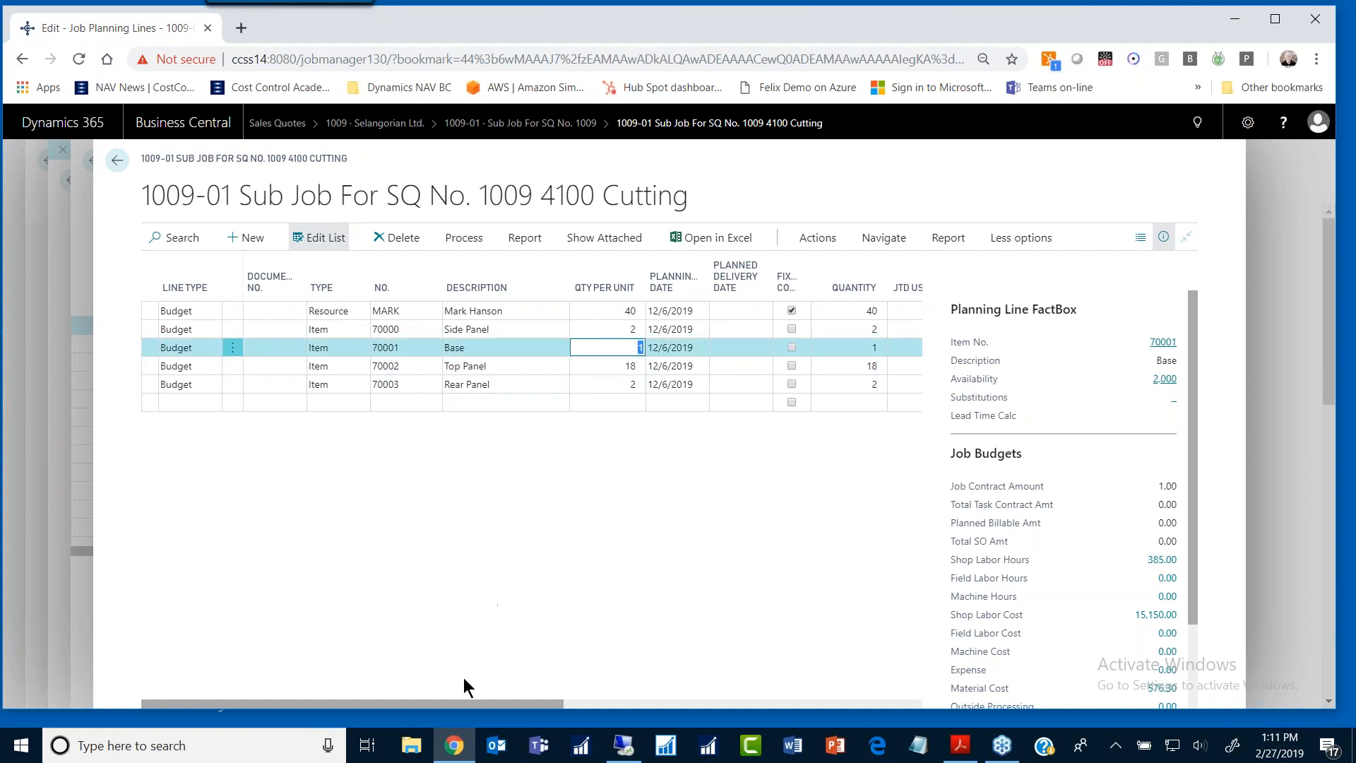
{"action": "left_click_drag", "start_coordinate": [470, 704], "coordinate": [648, 709]}
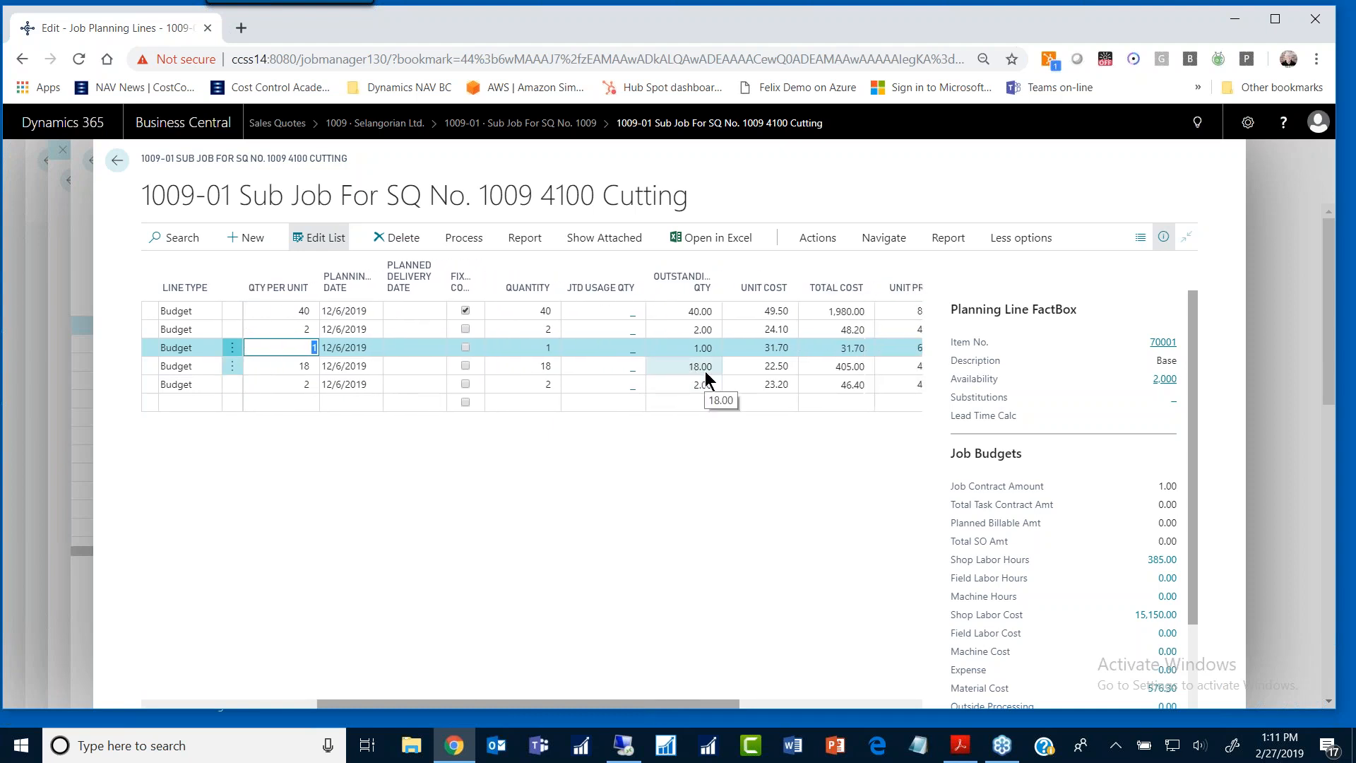
{"action": "key", "text": "Down"}
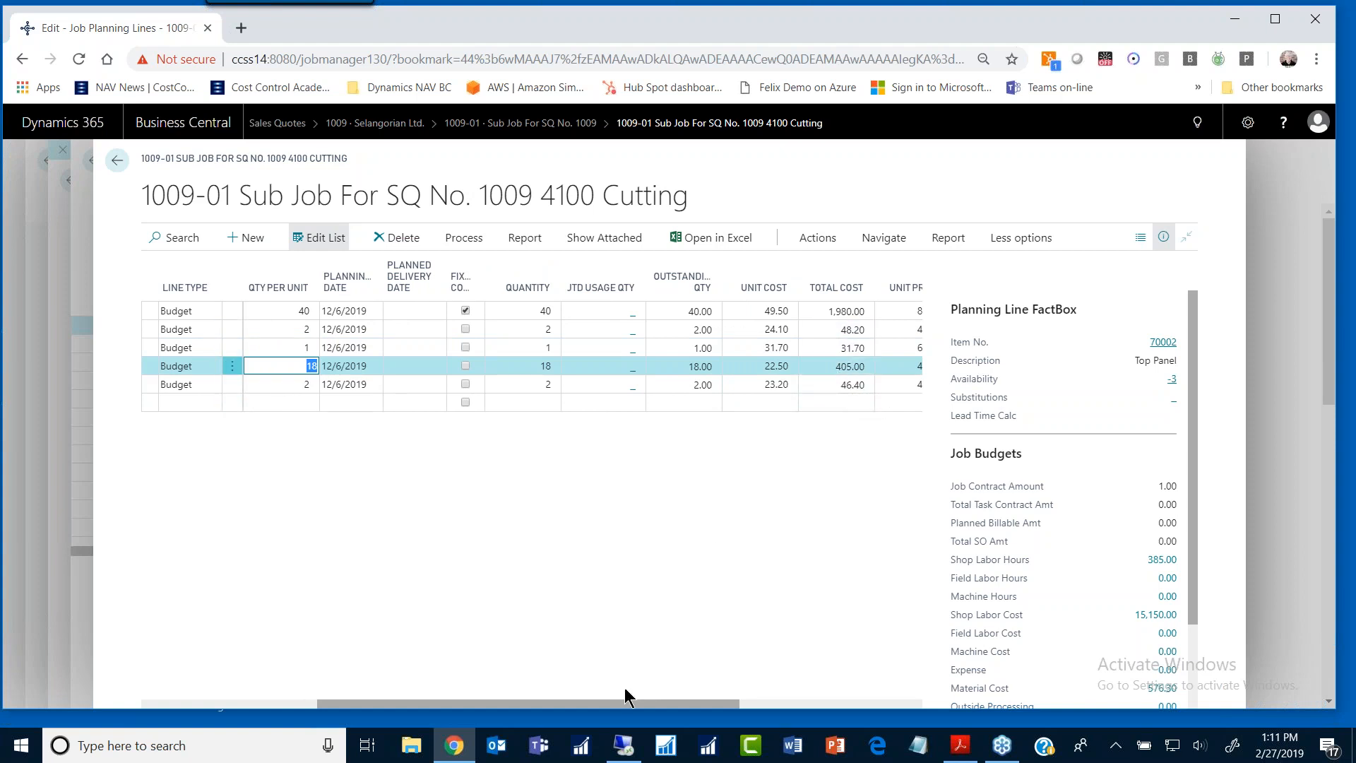
{"action": "left_click_drag", "start_coordinate": [563, 707], "coordinate": [634, 702]}
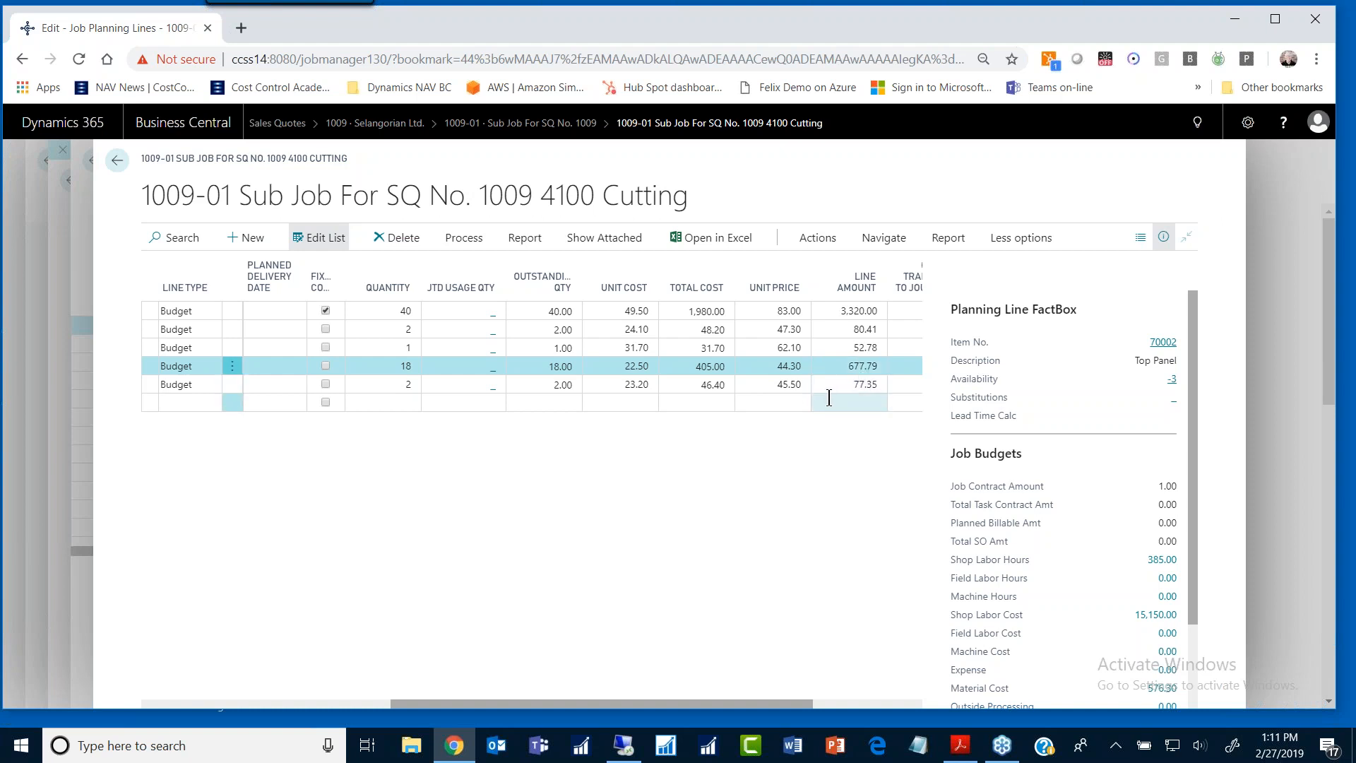
{"action": "left_click", "coordinate": [117, 160]}
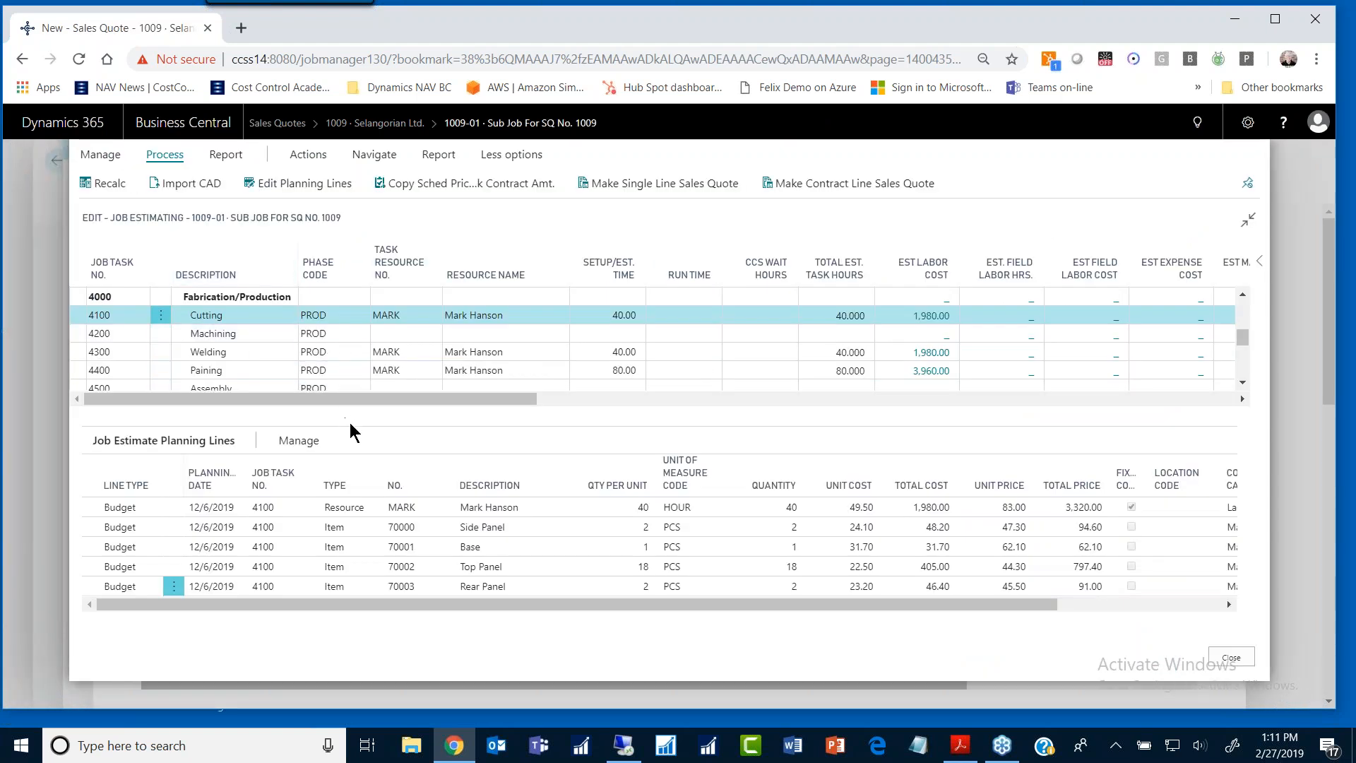
Step: Set the Cutting task's contract amount to 4000 in the job estimating worksheet
{"action": "left_click_drag", "start_coordinate": [358, 397], "coordinate": [1091, 397]}
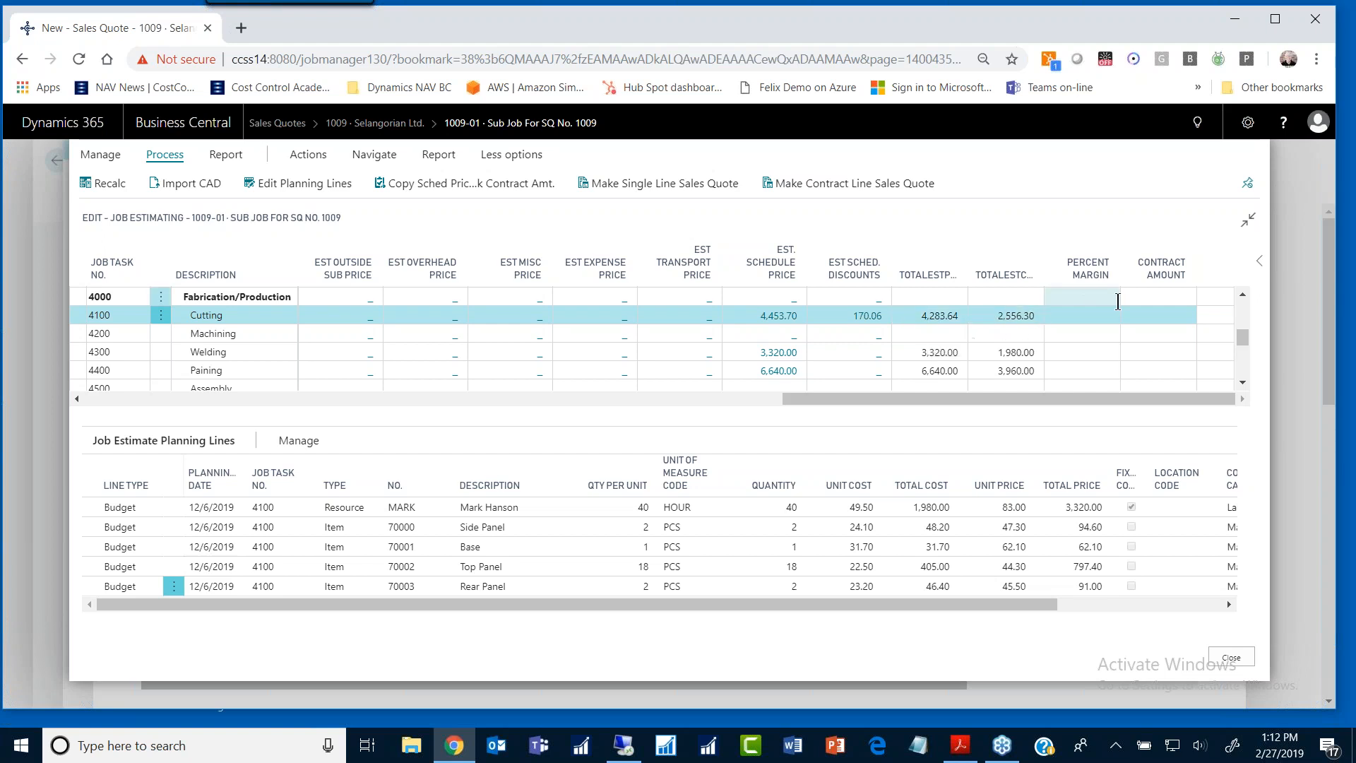
{"action": "left_click", "coordinate": [1147, 315]}
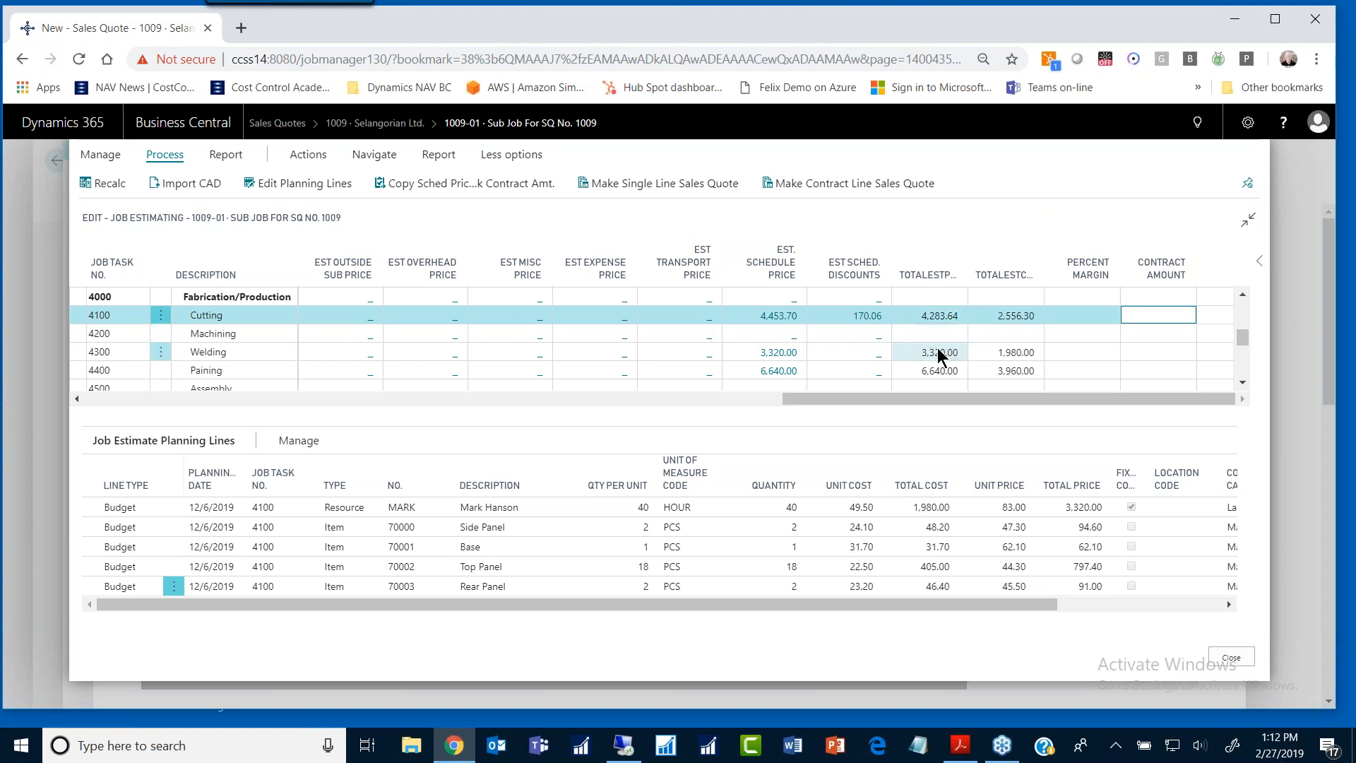
{"action": "type", "text": "4000"}
{"action": "key", "text": "Return"}
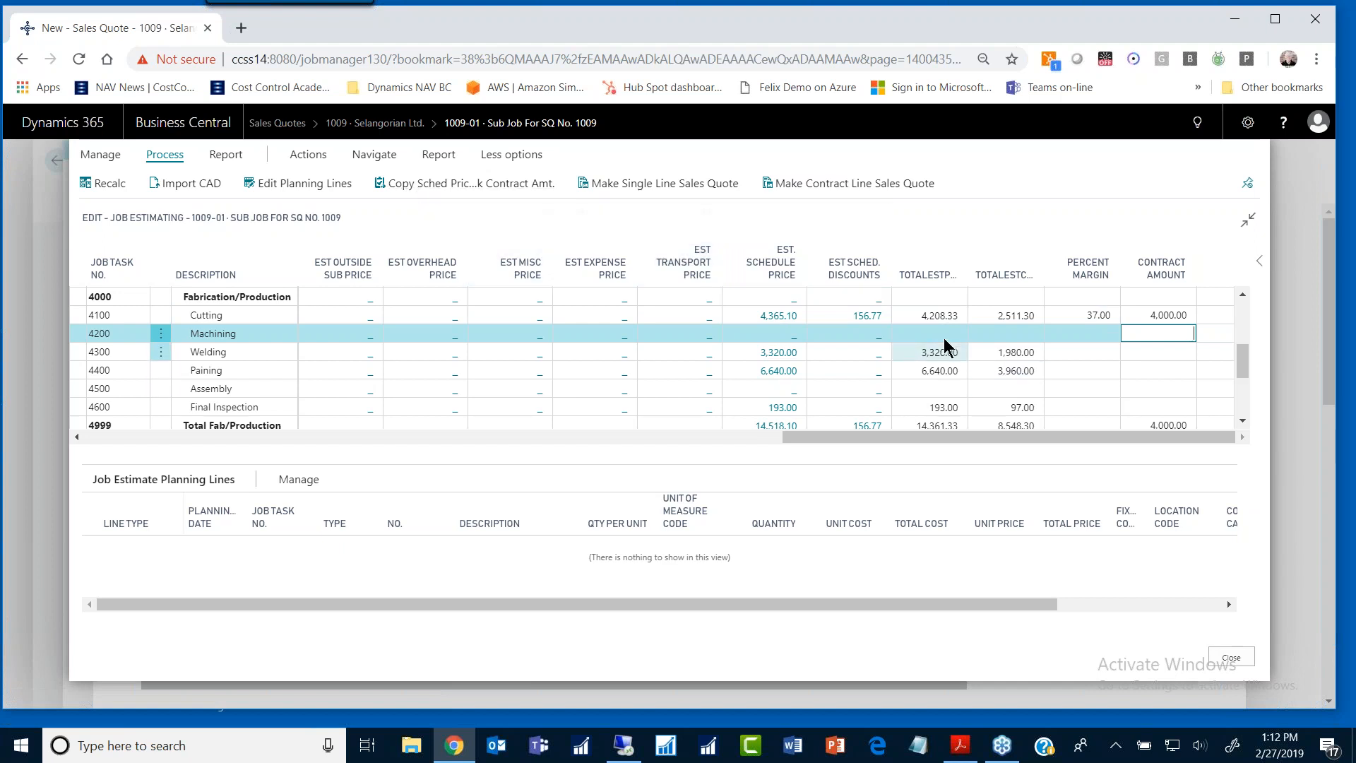
Step: Copy the scheduled prices to the contract amounts, agreeing to overwrite the fixed amount, and check the job totals
{"action": "left_click", "coordinate": [424, 187]}
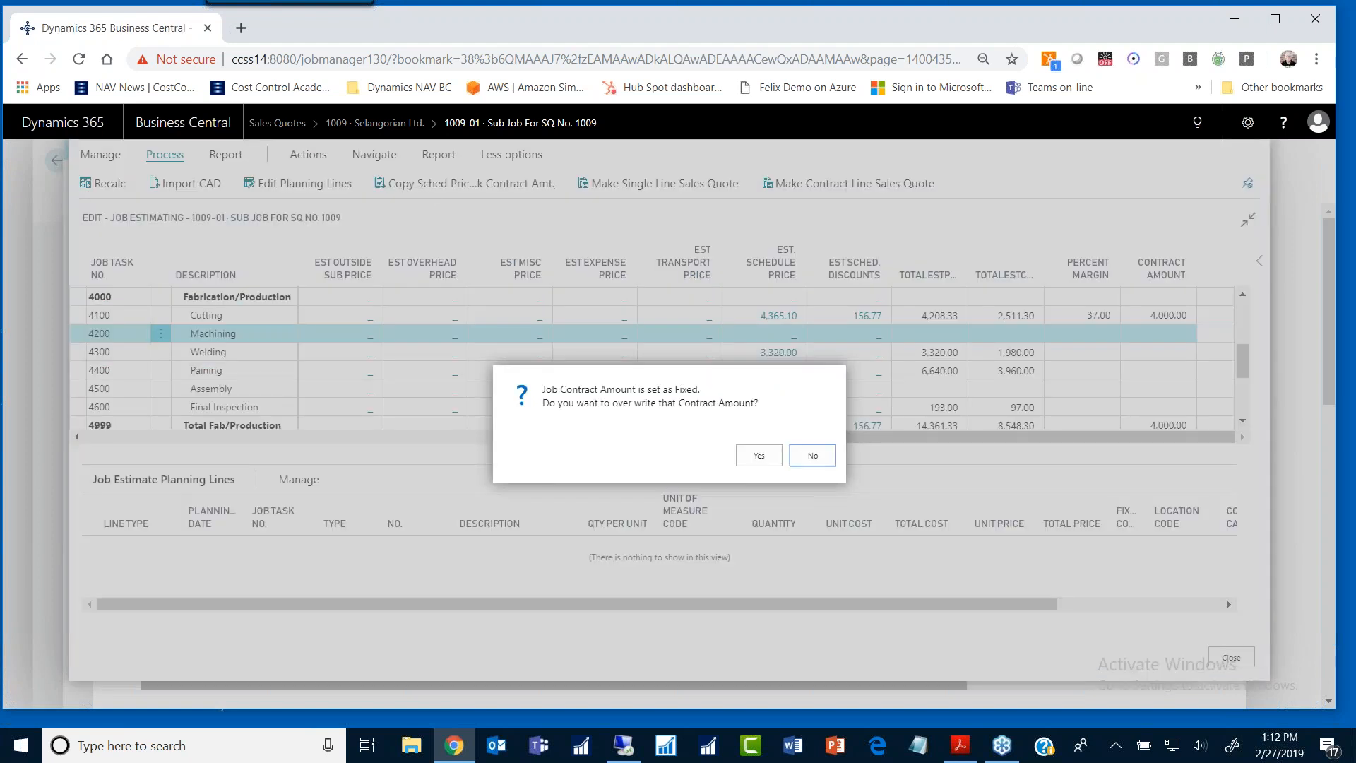
{"action": "left_click", "coordinate": [760, 459]}
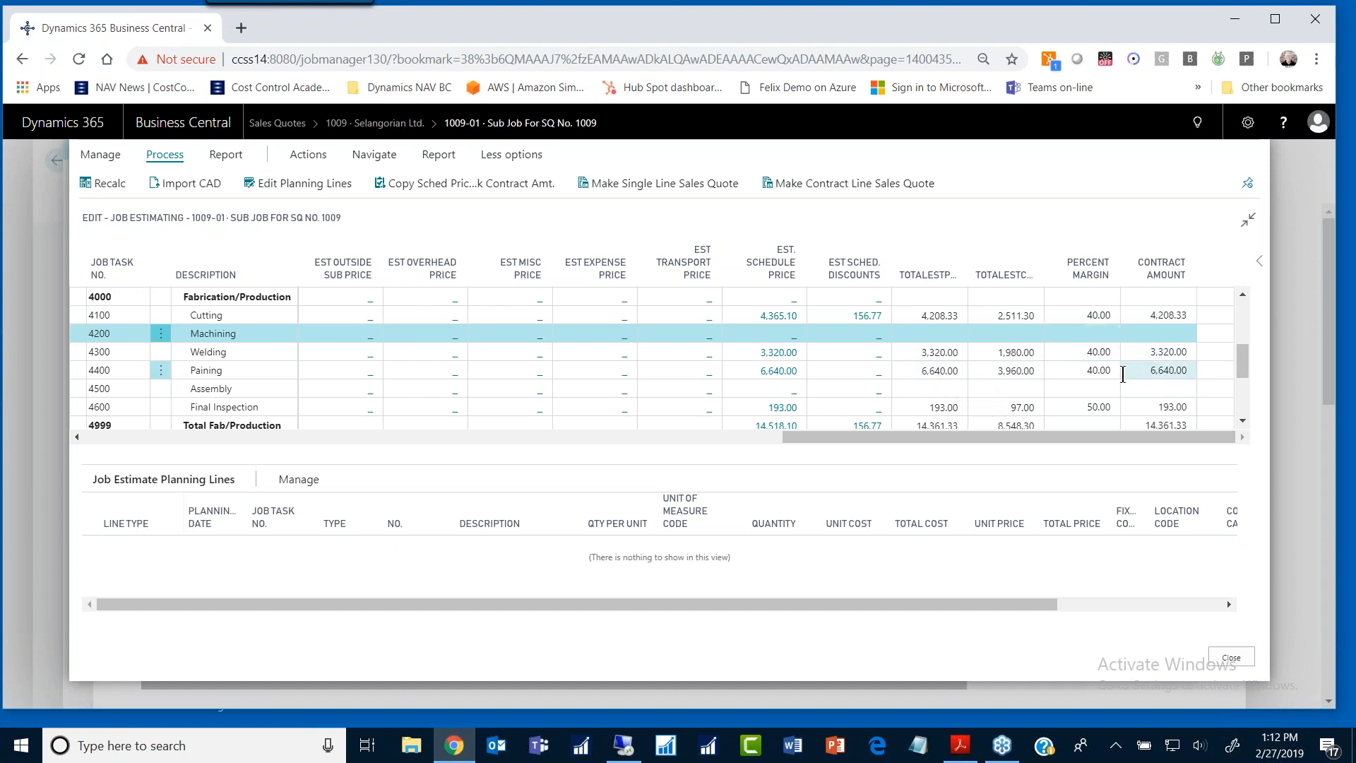
{"action": "scroll", "coordinate": [1125, 380], "scroll_direction": "down", "scroll_amount": 3}
{"action": "scroll", "coordinate": [1125, 380], "scroll_direction": "down", "scroll_amount": 1}
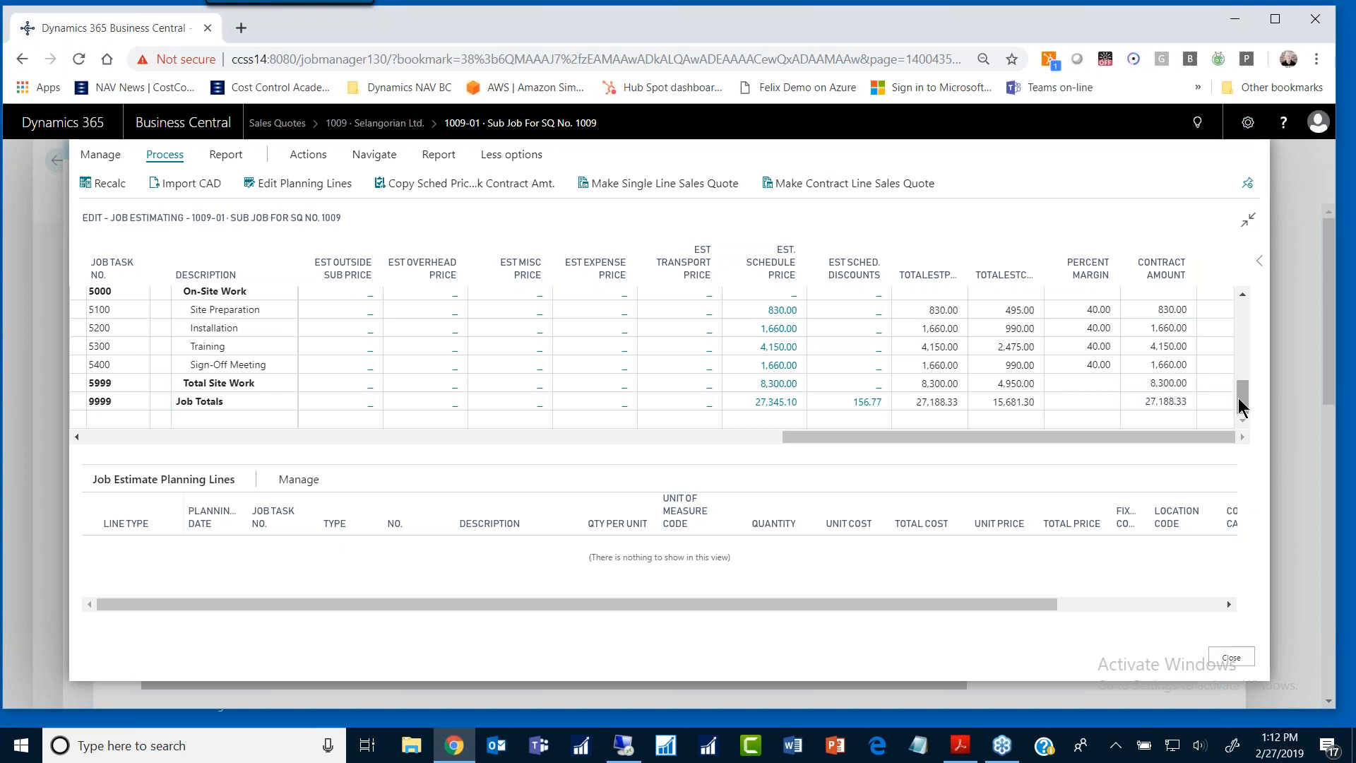
Step: Change the Cutting task's contract amount to 4500
{"action": "left_click_drag", "start_coordinate": [1242, 406], "coordinate": [1243, 357]}
{"action": "left_click", "coordinate": [1132, 351]}
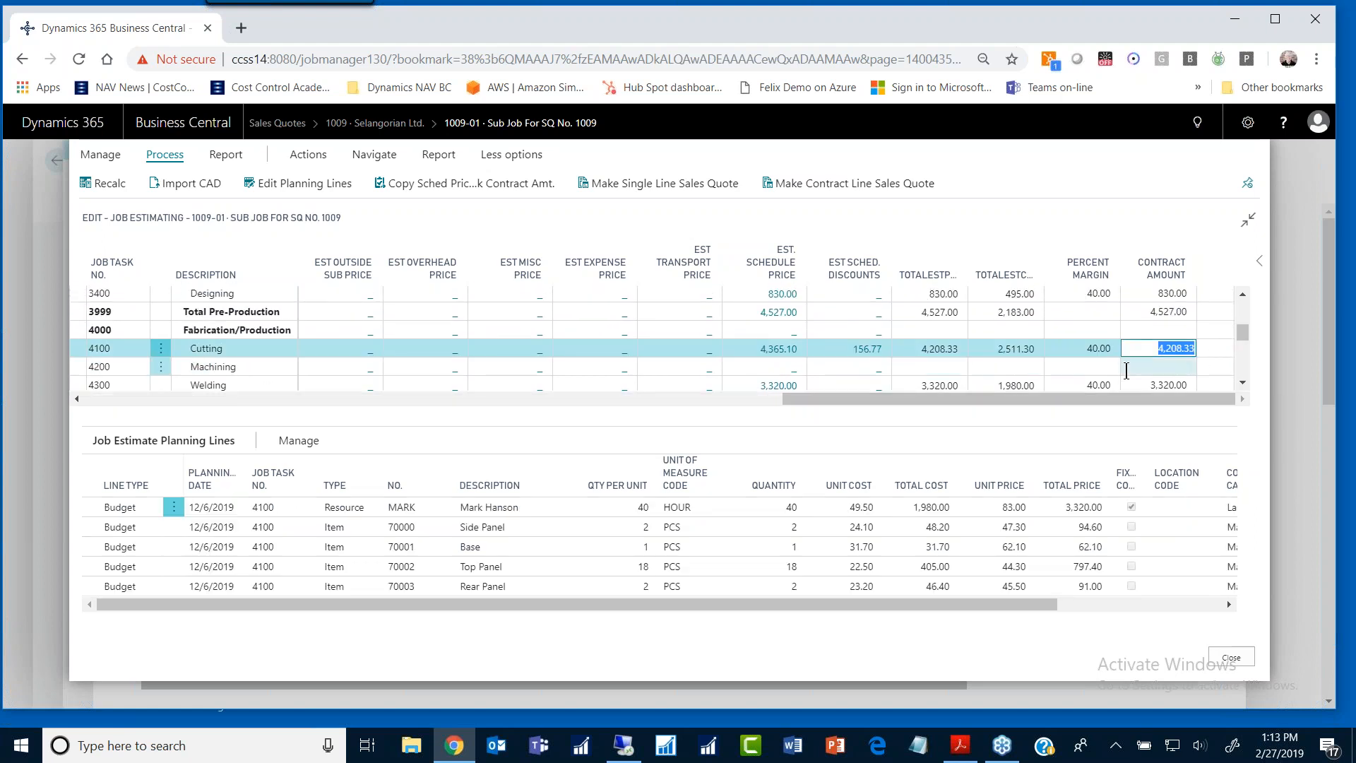
{"action": "type", "text": "4500"}
{"action": "left_click", "coordinate": [1126, 371]}
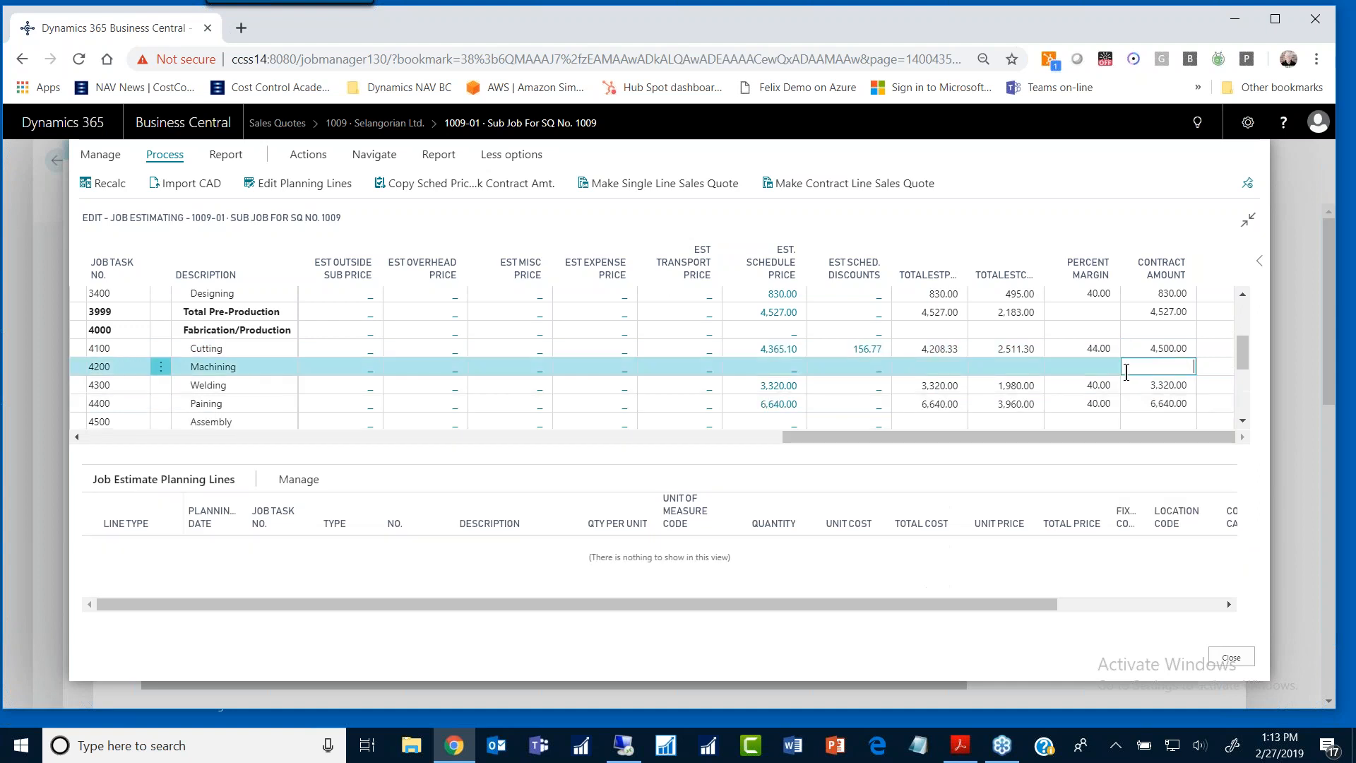
Step: Set the Cutting task's percent margin to 50
{"action": "left_click", "coordinate": [1078, 349]}
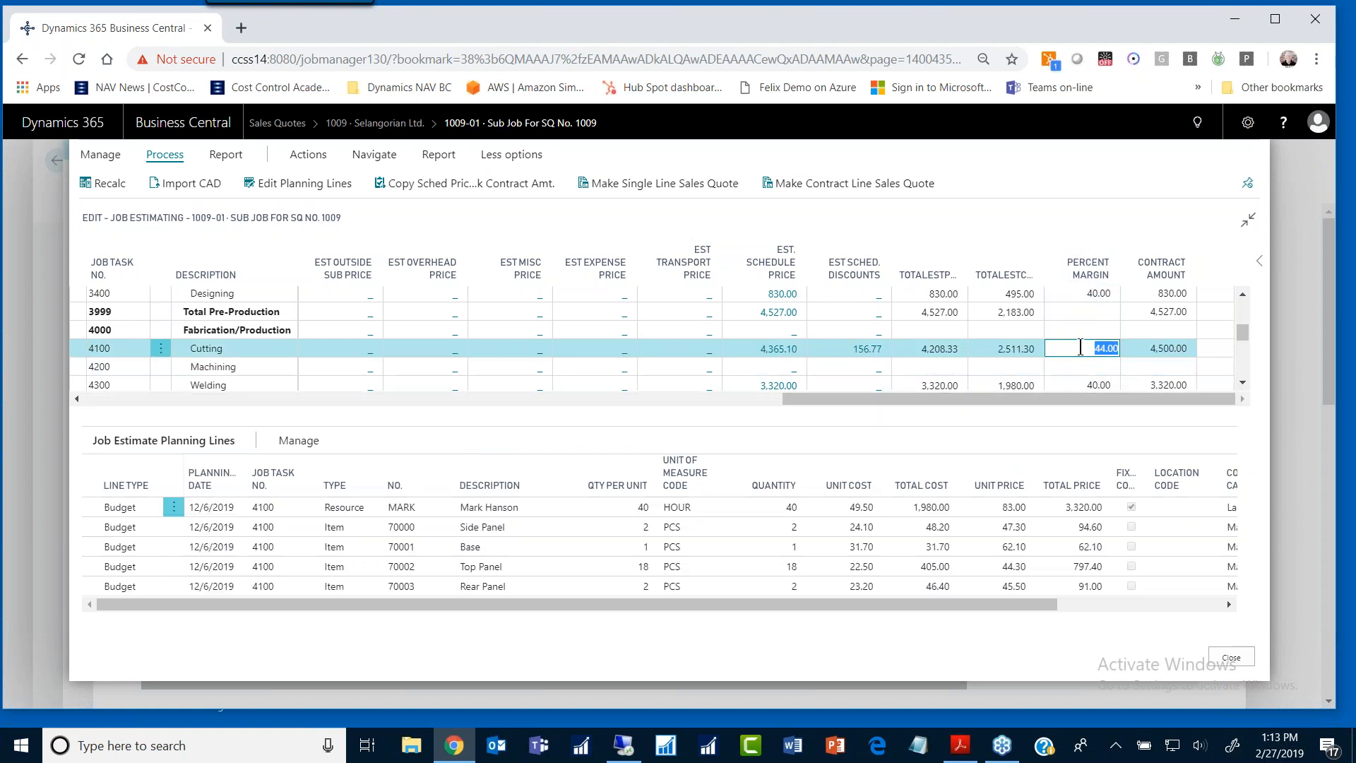
{"action": "type", "text": "50"}
{"action": "key", "text": "Tab"}
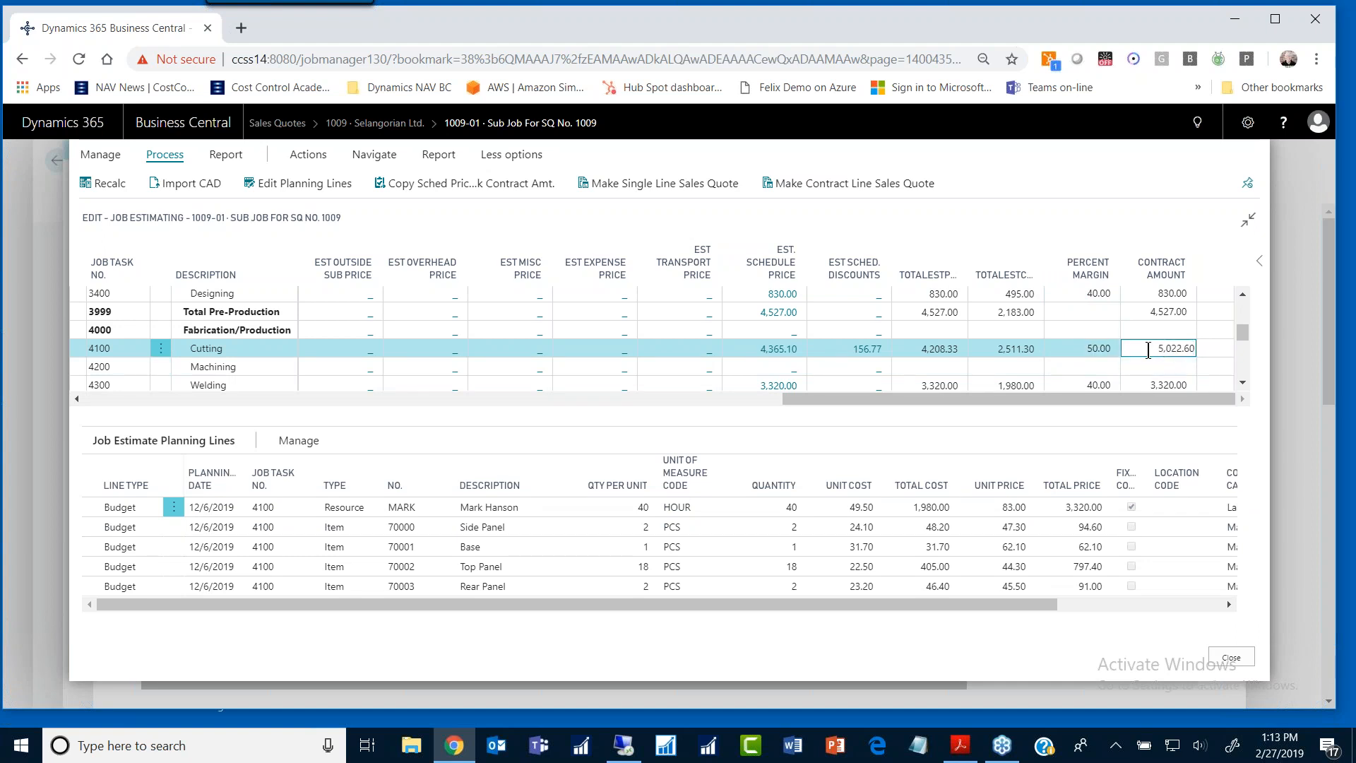
Step: Reset the Cutting task's contract amount to 4500 and check the contract amount in the job totals
{"action": "left_click_drag", "start_coordinate": [1148, 350], "coordinate": [1194, 353]}
{"action": "type", "text": "4500"}
{"action": "key", "text": "Return"}
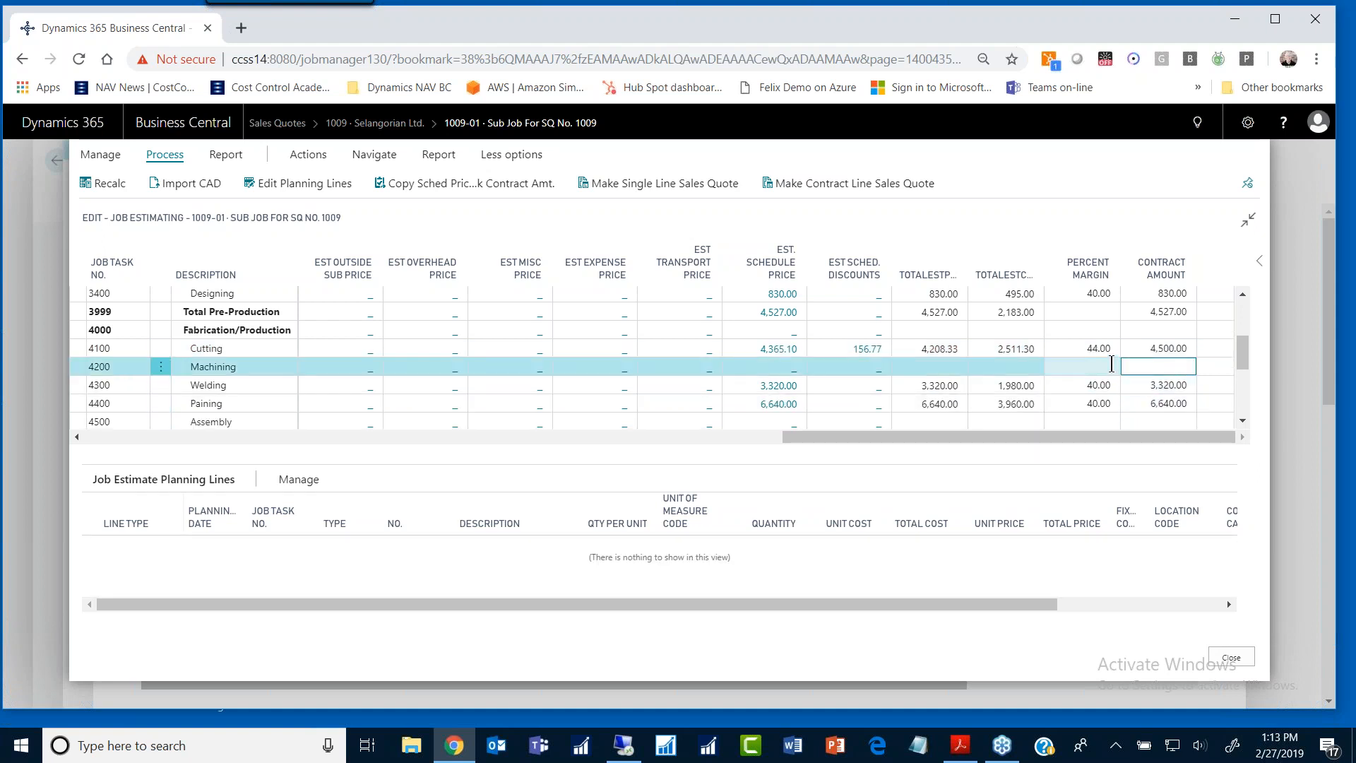
{"action": "left_click_drag", "start_coordinate": [1244, 349], "coordinate": [1248, 410]}
{"action": "left_click", "coordinate": [1159, 417]}
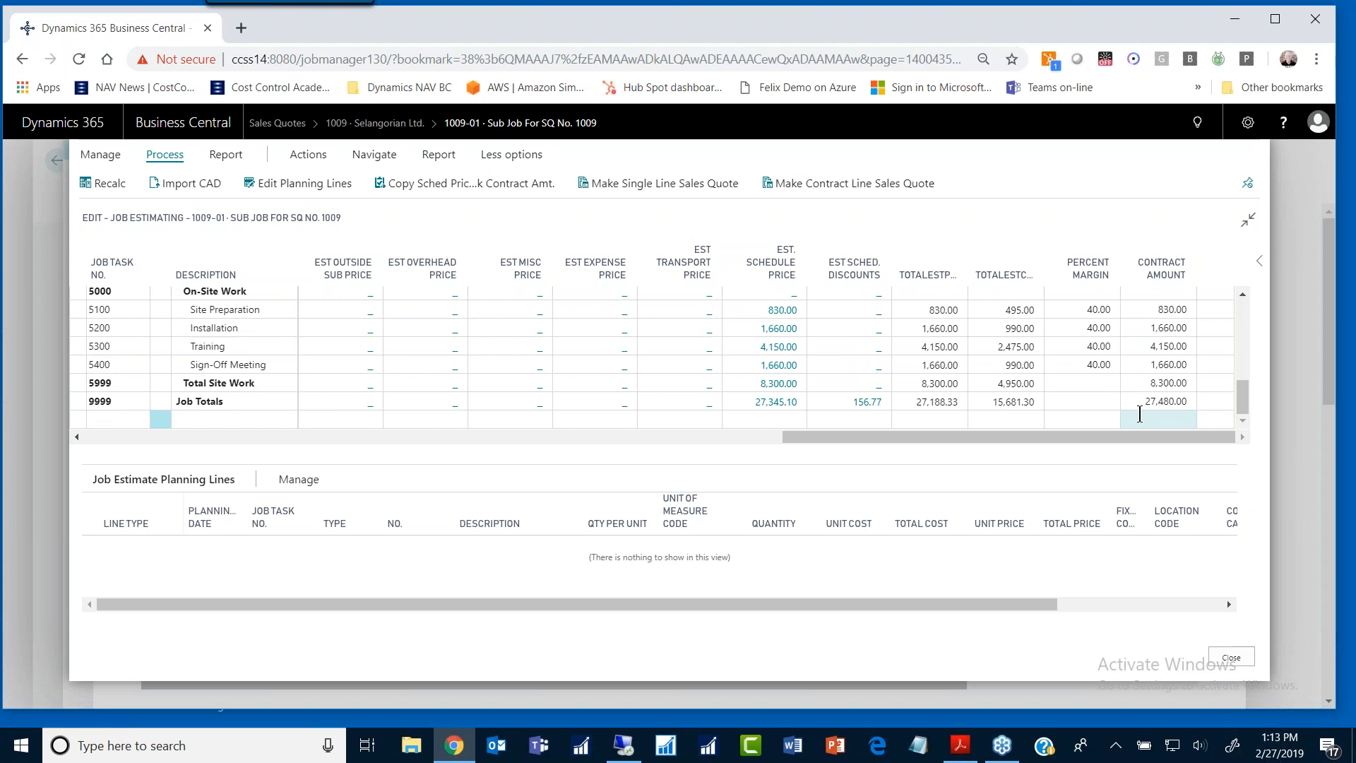
{"action": "left_click", "coordinate": [1143, 408]}
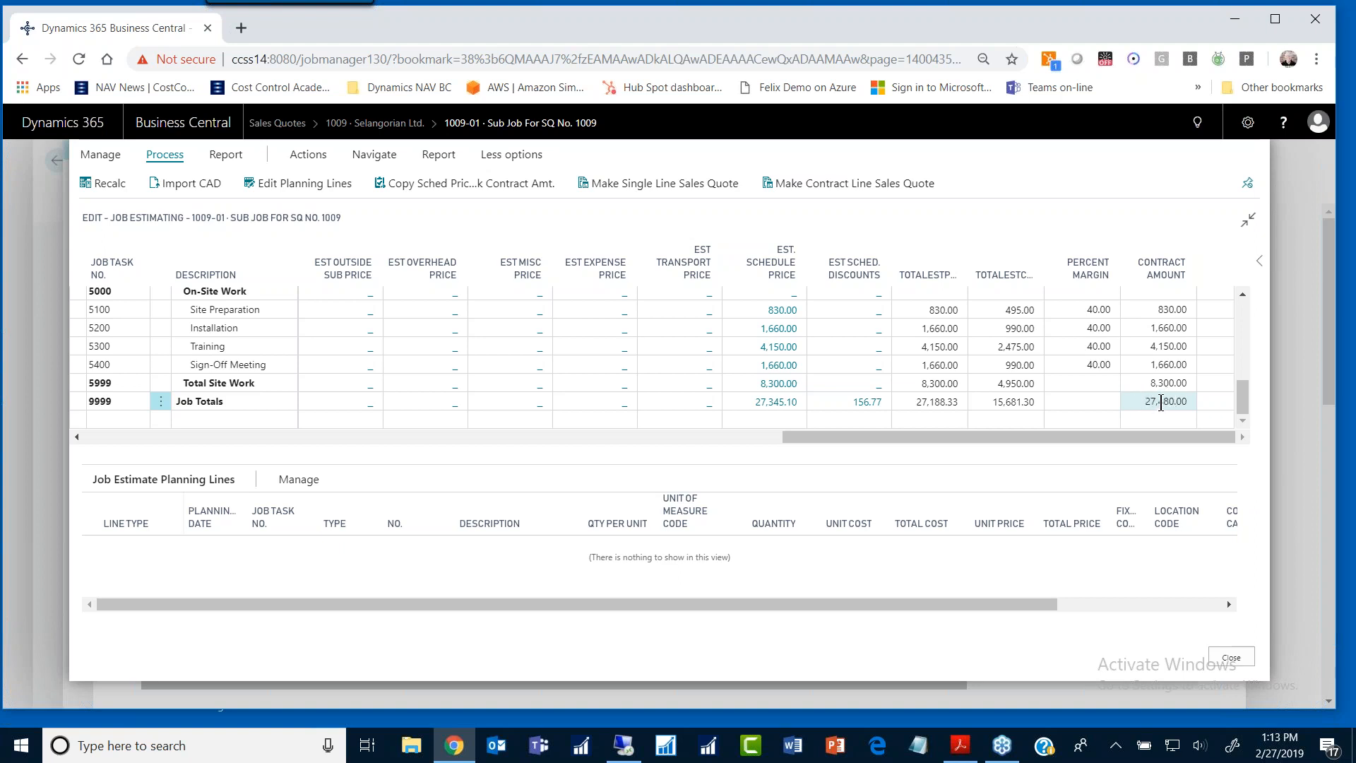
Step: Close the estimating worksheet, accept the estimate's unit price of 27,480 for the quote line, and return to the sales quote
{"action": "left_click", "coordinate": [1228, 659]}
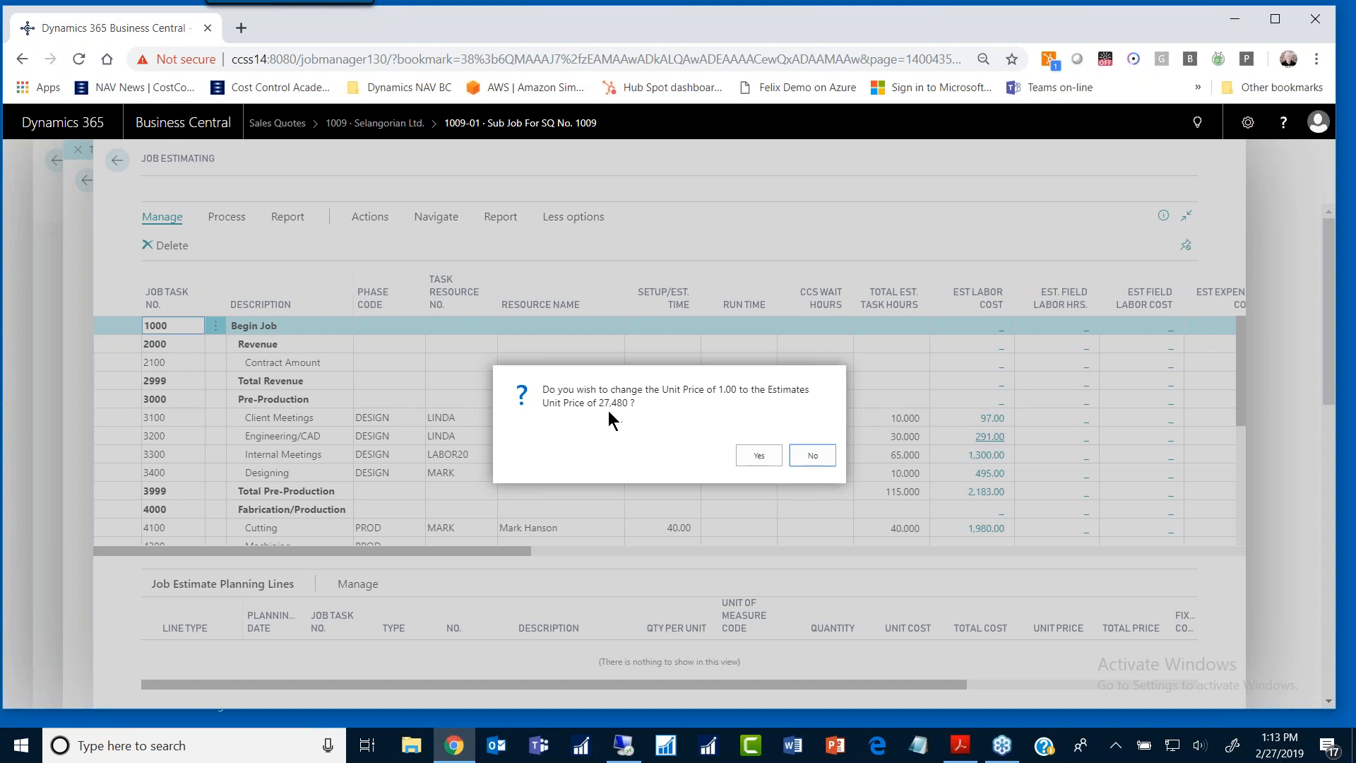
{"action": "left_click", "coordinate": [761, 456]}
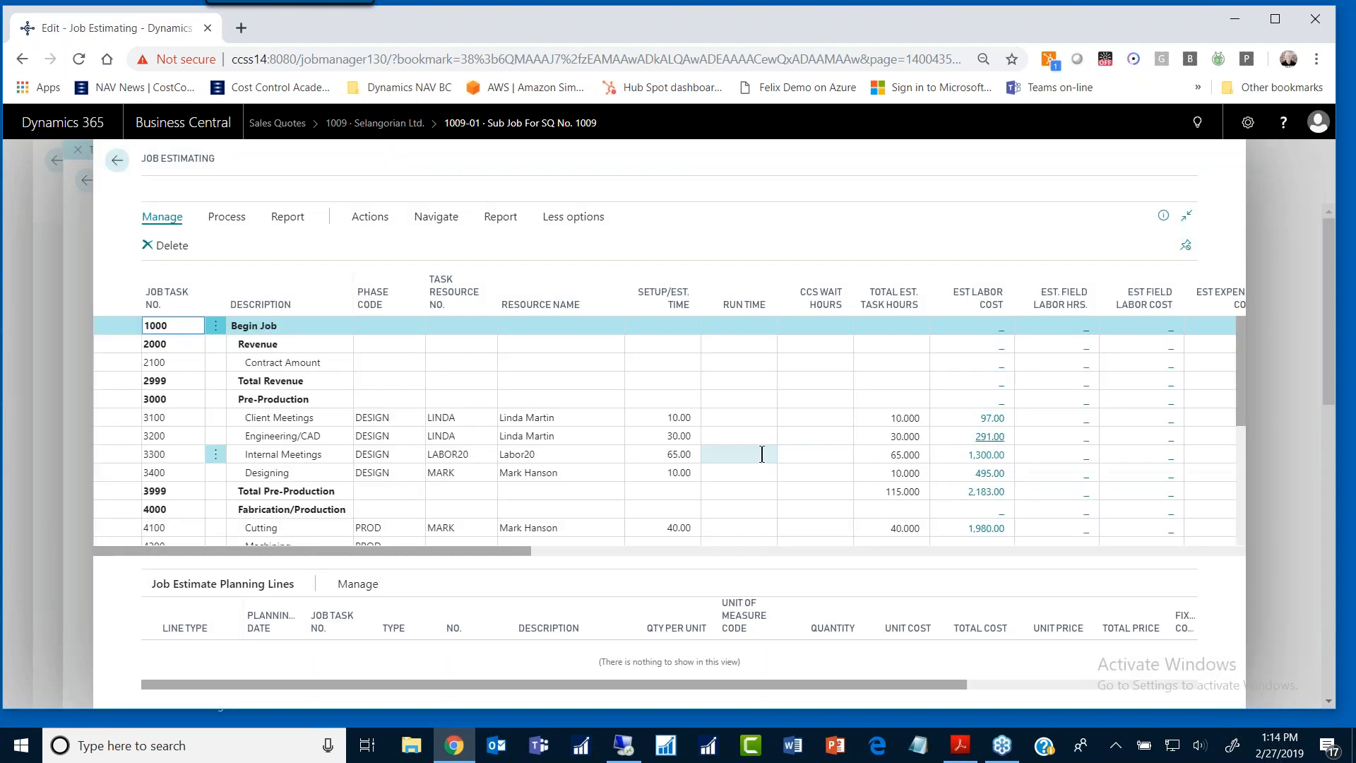
{"action": "left_click", "coordinate": [118, 160]}
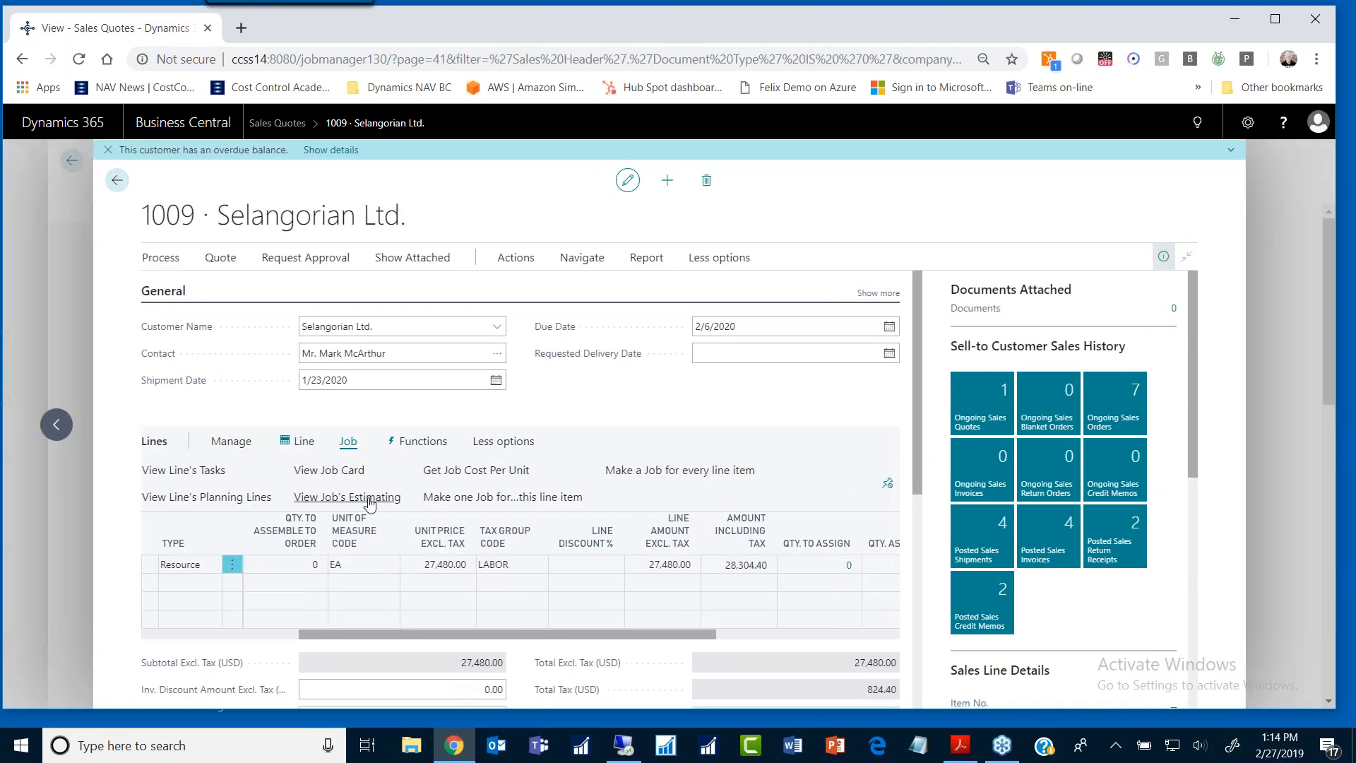
{"action": "left_click", "coordinate": [440, 578]}
Step: Try to send the sales quote by email and agree to download its attachment instead
{"action": "left_click", "coordinate": [159, 258]}
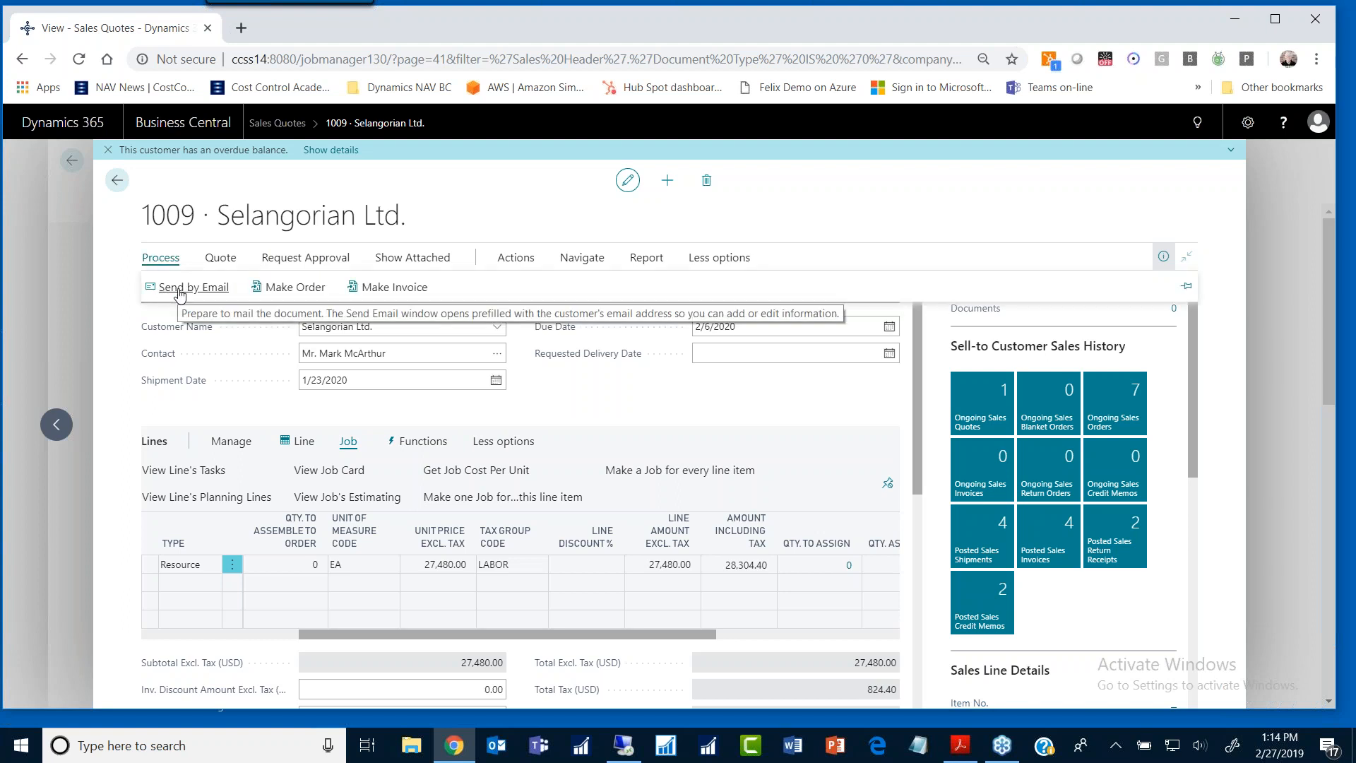
{"action": "left_click", "coordinate": [189, 290]}
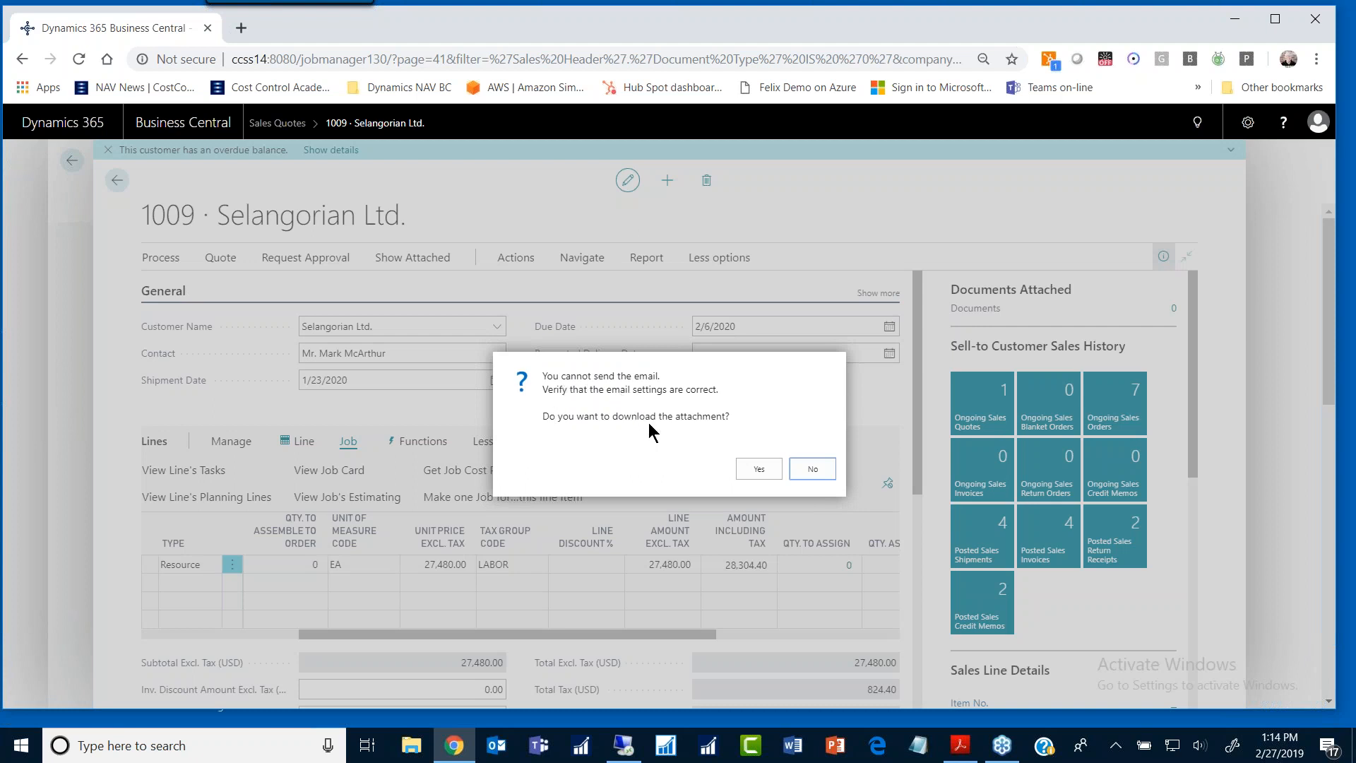
{"action": "left_click", "coordinate": [753, 469]}
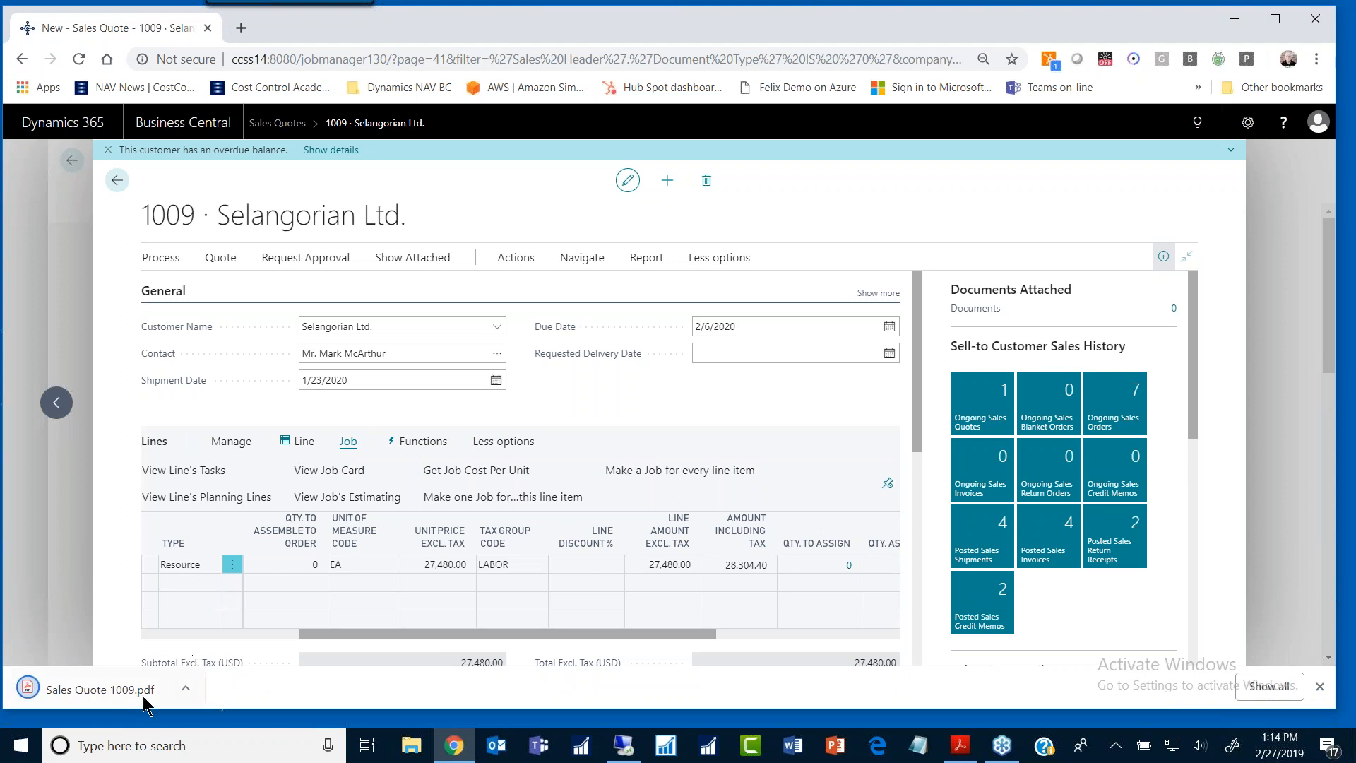
Step: Open the downloaded Sales Quote 1009.pdf, review its conveyor line and totals, and close it
{"action": "left_click", "coordinate": [85, 693]}
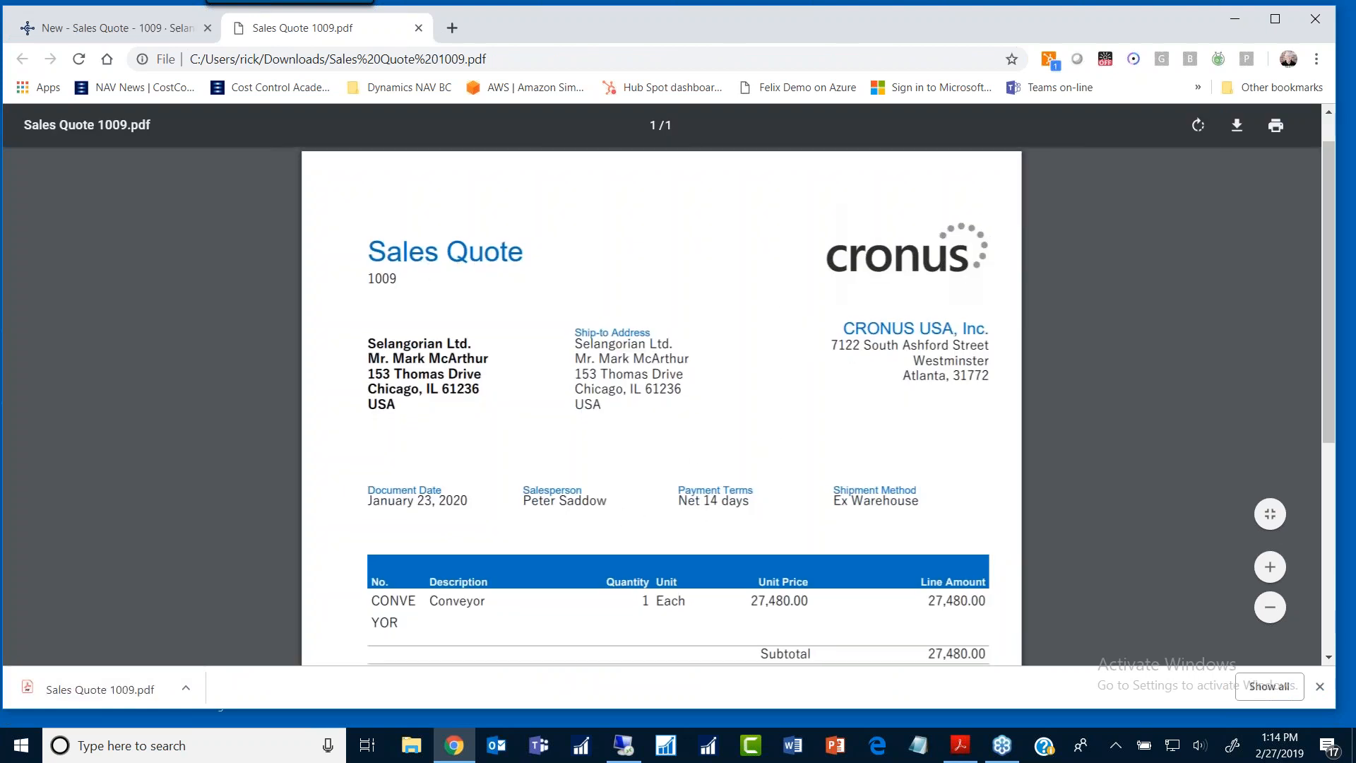
{"action": "scroll", "coordinate": [813, 416], "scroll_direction": "down", "scroll_amount": 3}
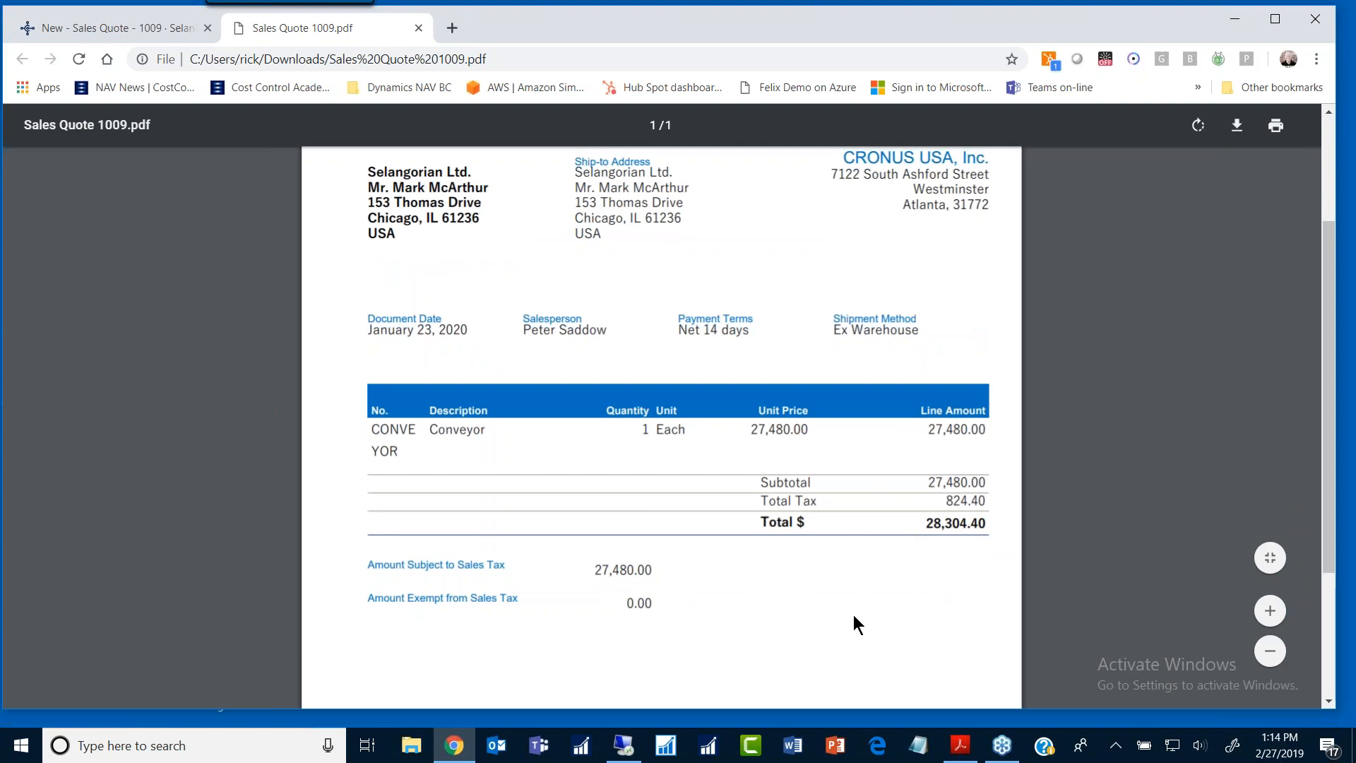
{"action": "scroll", "coordinate": [859, 635], "scroll_direction": "up", "scroll_amount": 3}
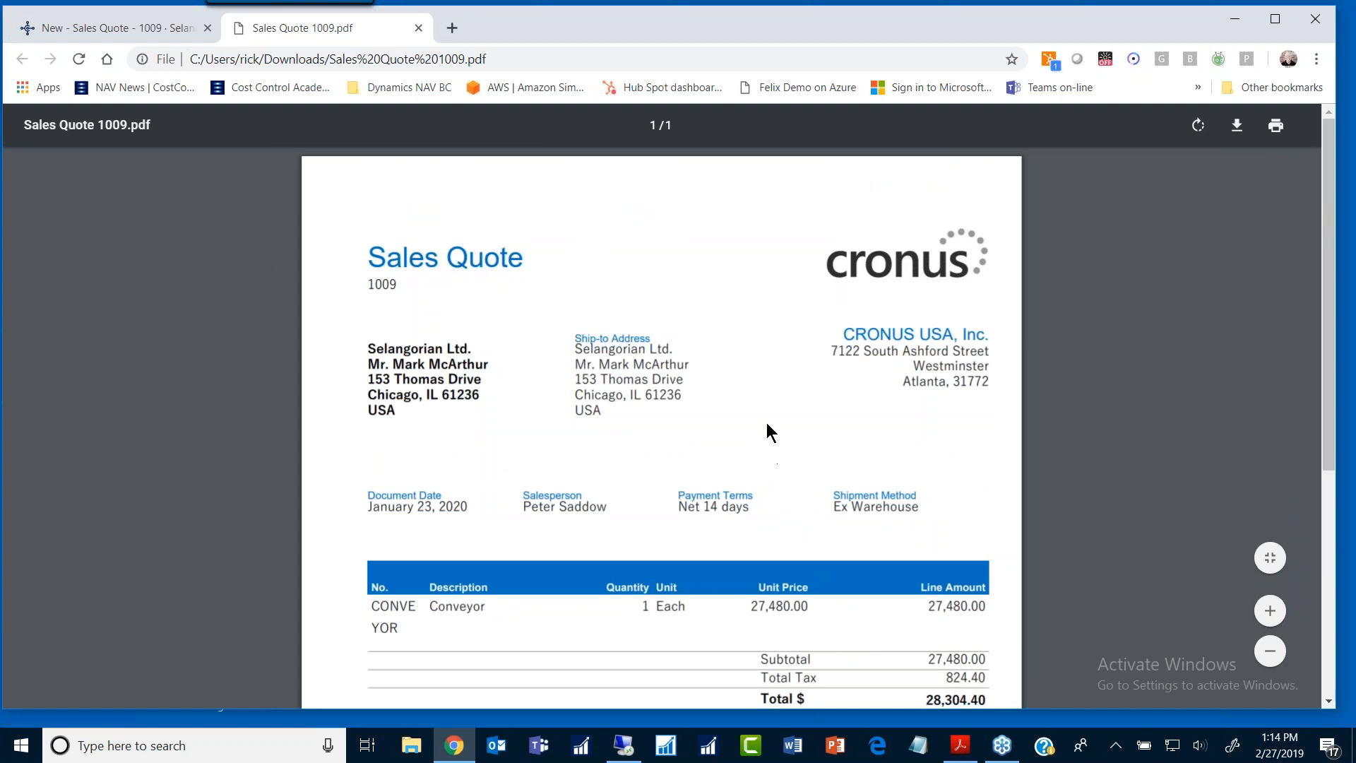
{"action": "left_click", "coordinate": [418, 28]}
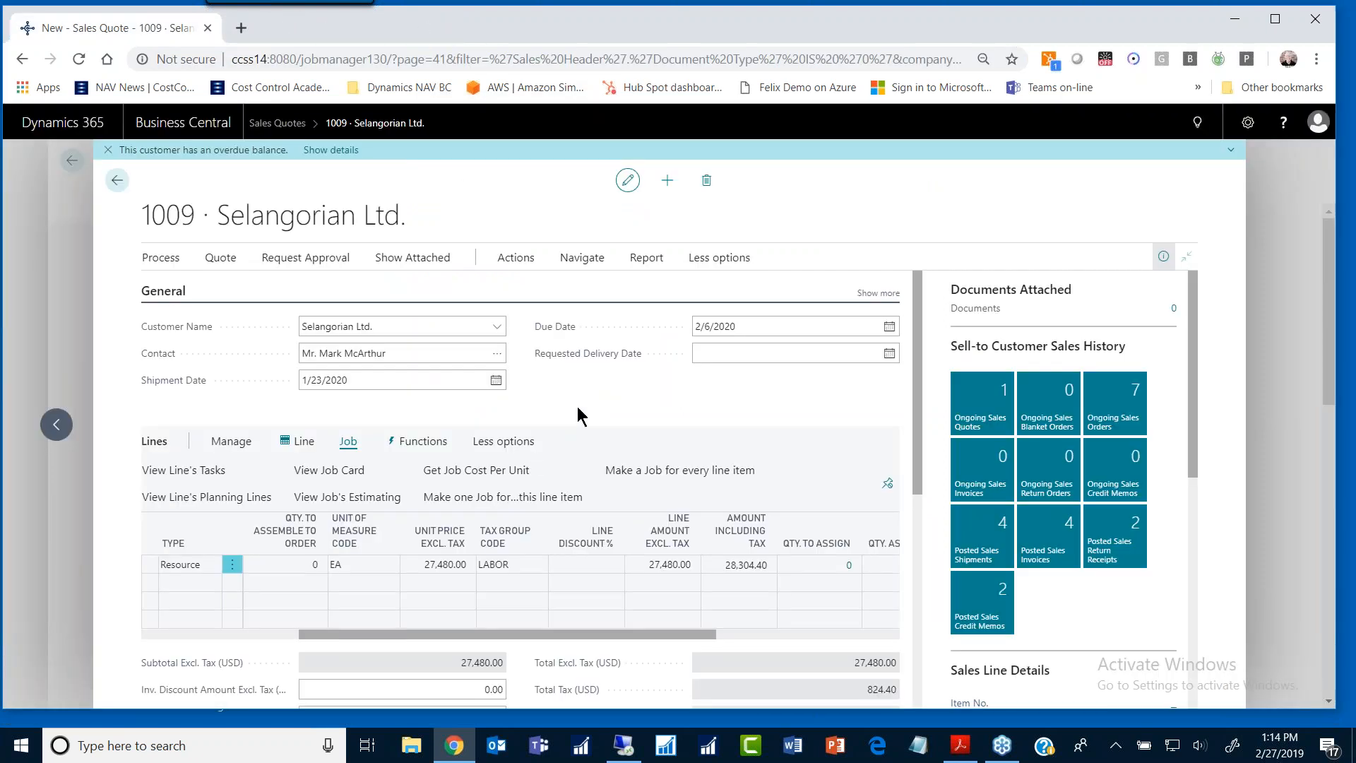
Step: Switch to the study guide in Adobe Acrobat Reader and read steps 3 to 6 of the sales quote to job close-out process
{"action": "left_click", "coordinate": [961, 747]}
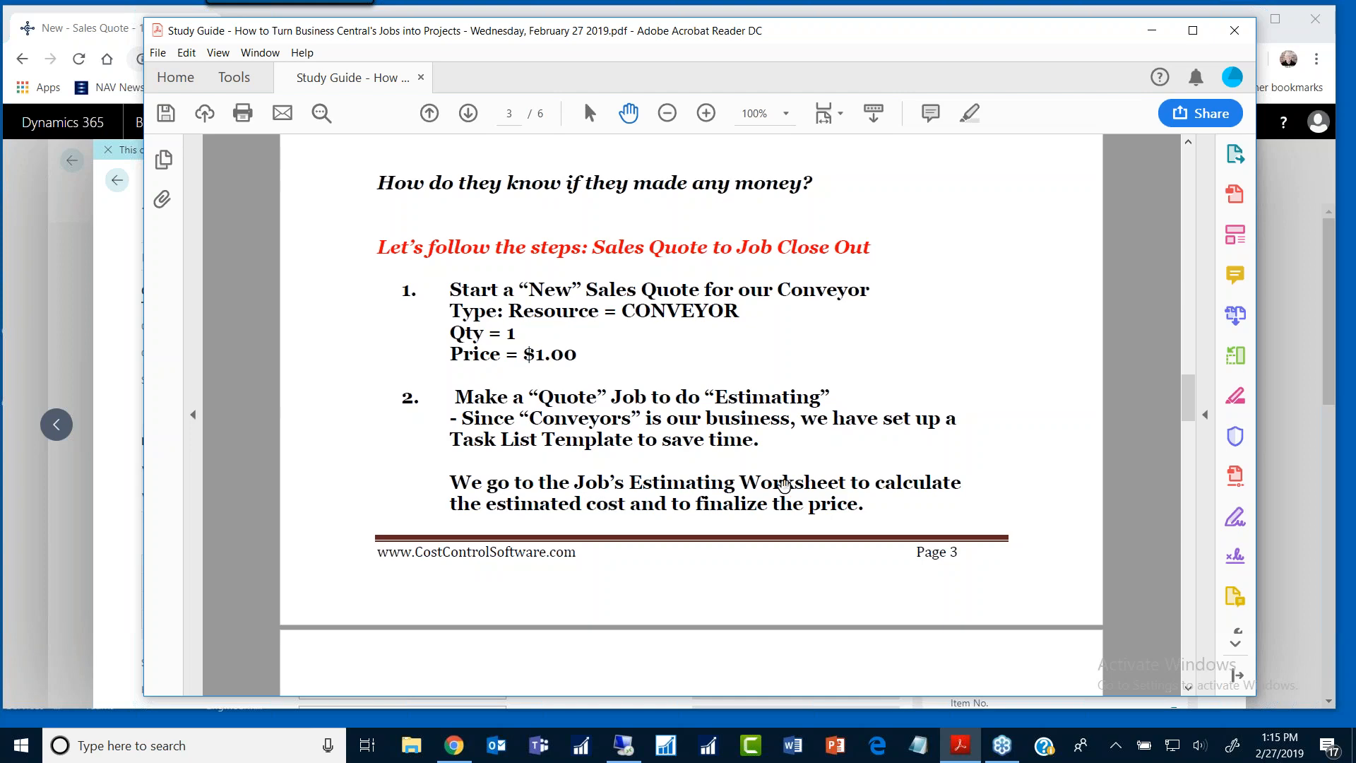
{"action": "scroll", "coordinate": [766, 508], "scroll_direction": "down", "scroll_amount": 3}
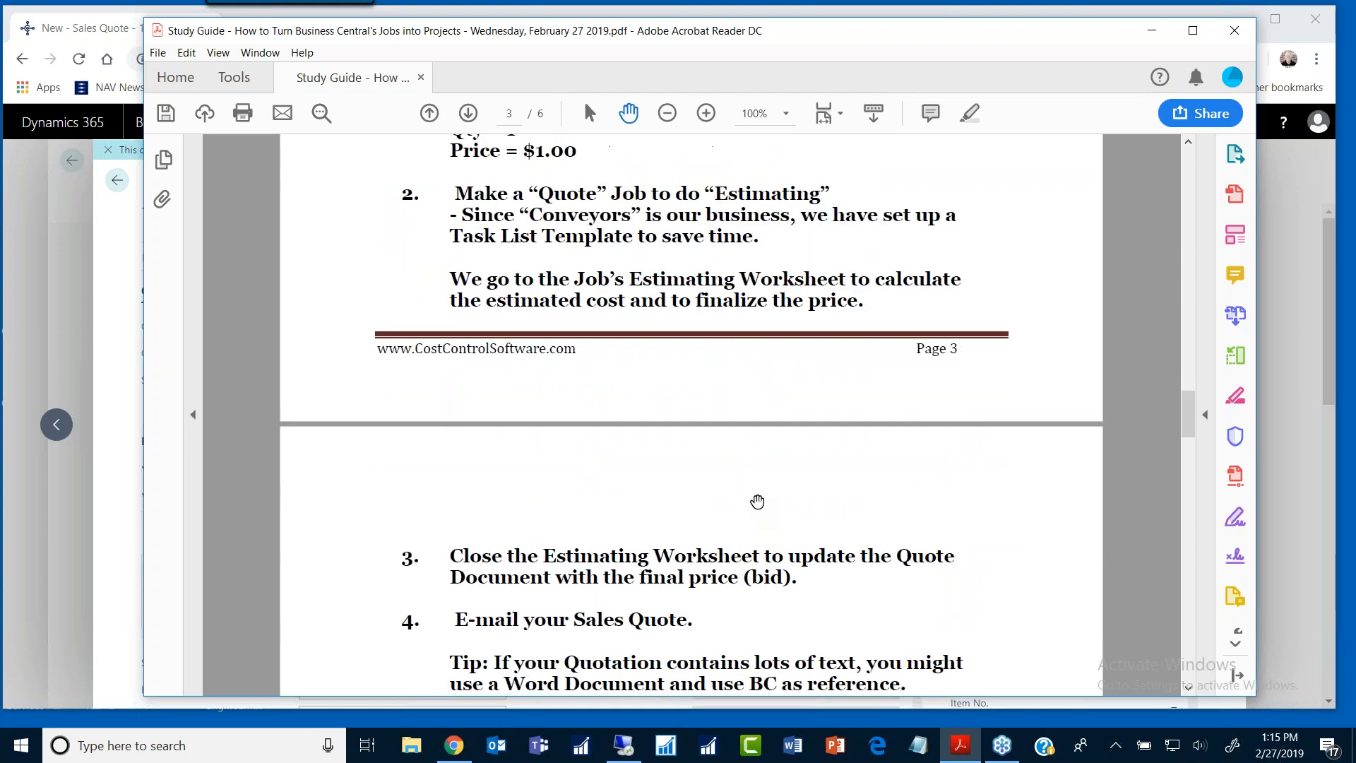
{"action": "scroll", "coordinate": [684, 499], "scroll_direction": "down", "scroll_amount": 1}
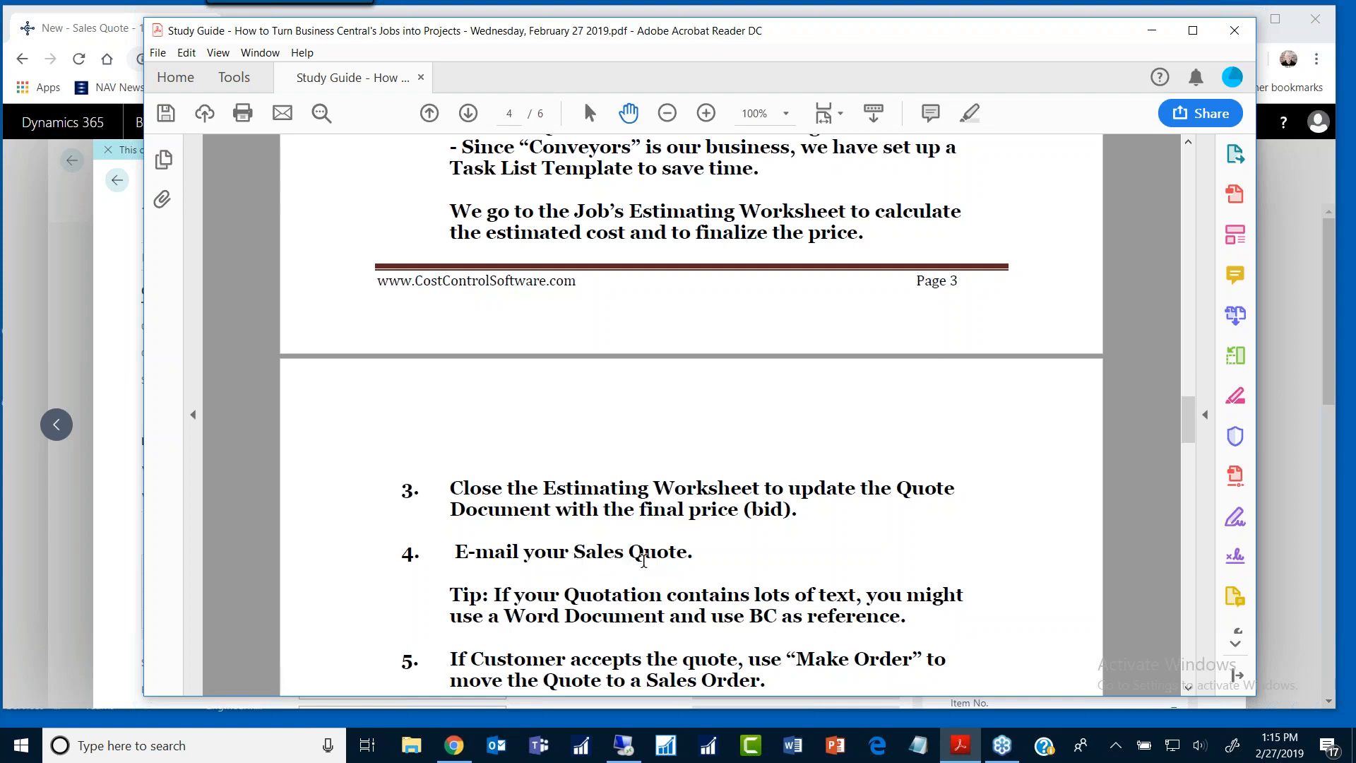
{"action": "scroll", "coordinate": [643, 559], "scroll_direction": "down", "scroll_amount": 2}
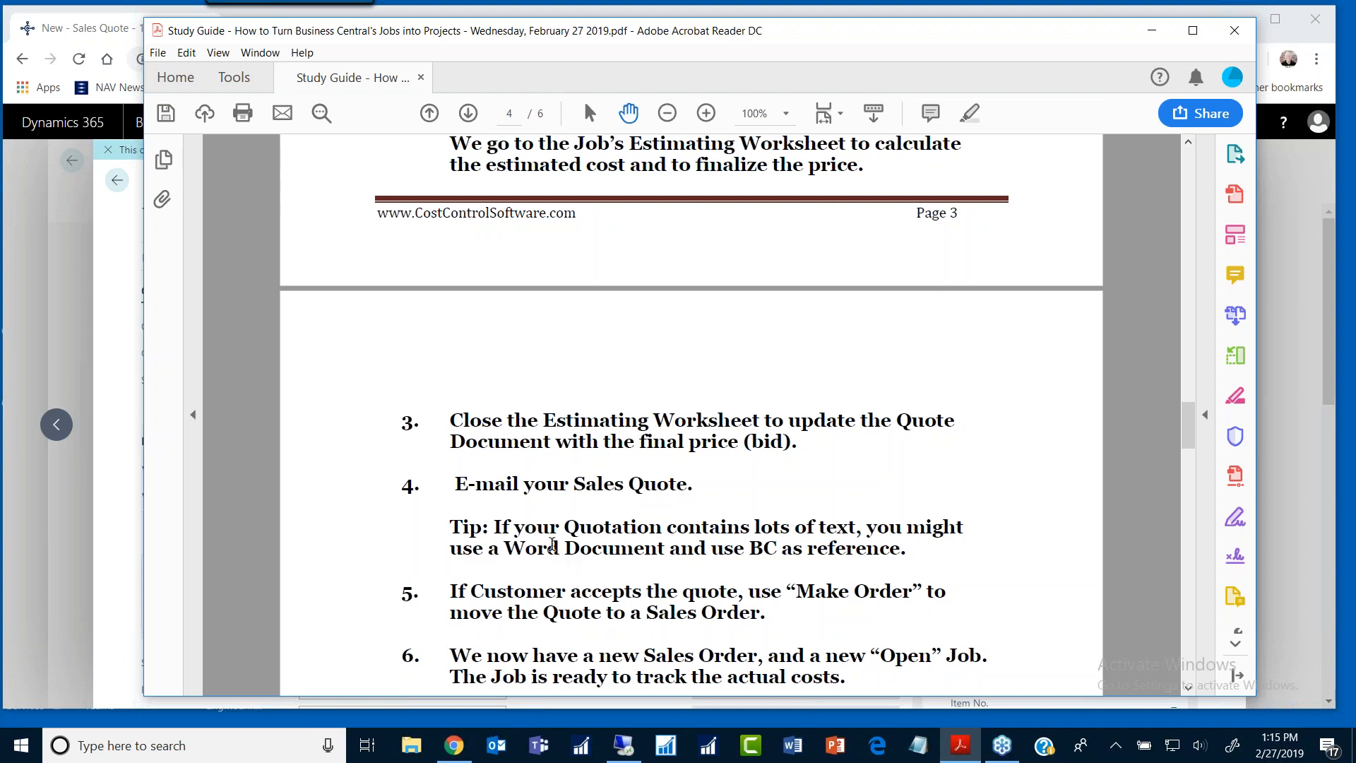
{"action": "scroll", "coordinate": [525, 531], "scroll_direction": "down", "scroll_amount": 2}
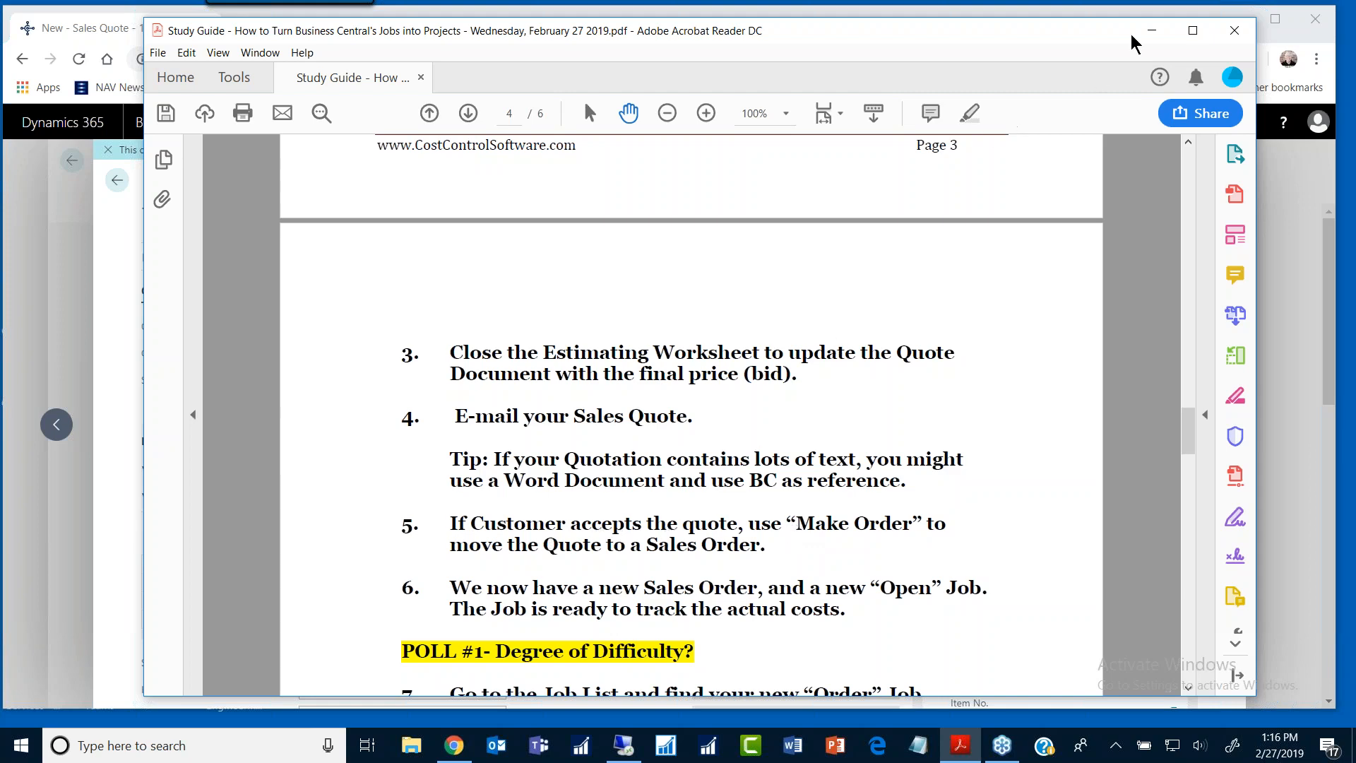
Step: Return to the sales quote in Business Central, convert it with its connected job to a sales order, and open the new order
{"action": "left_click", "coordinate": [1152, 29]}
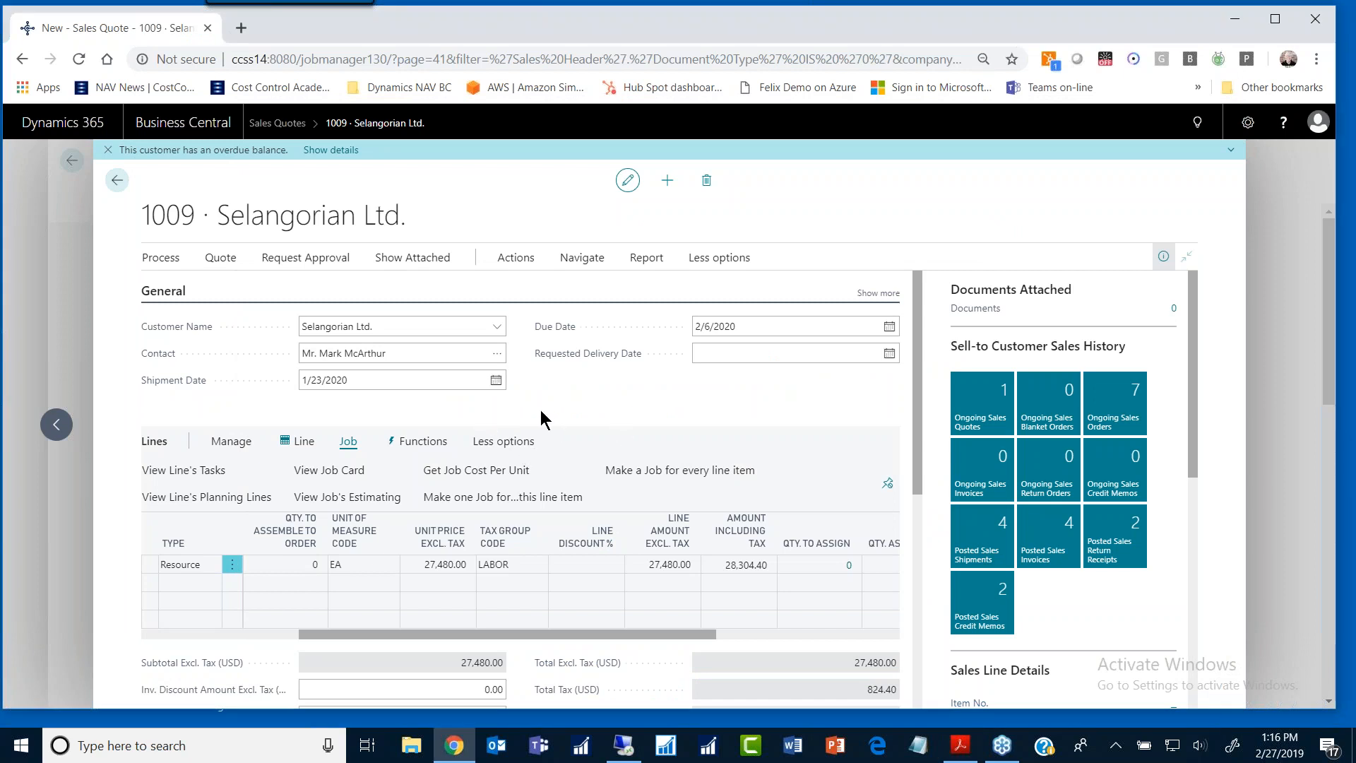
{"action": "left_click", "coordinate": [162, 259]}
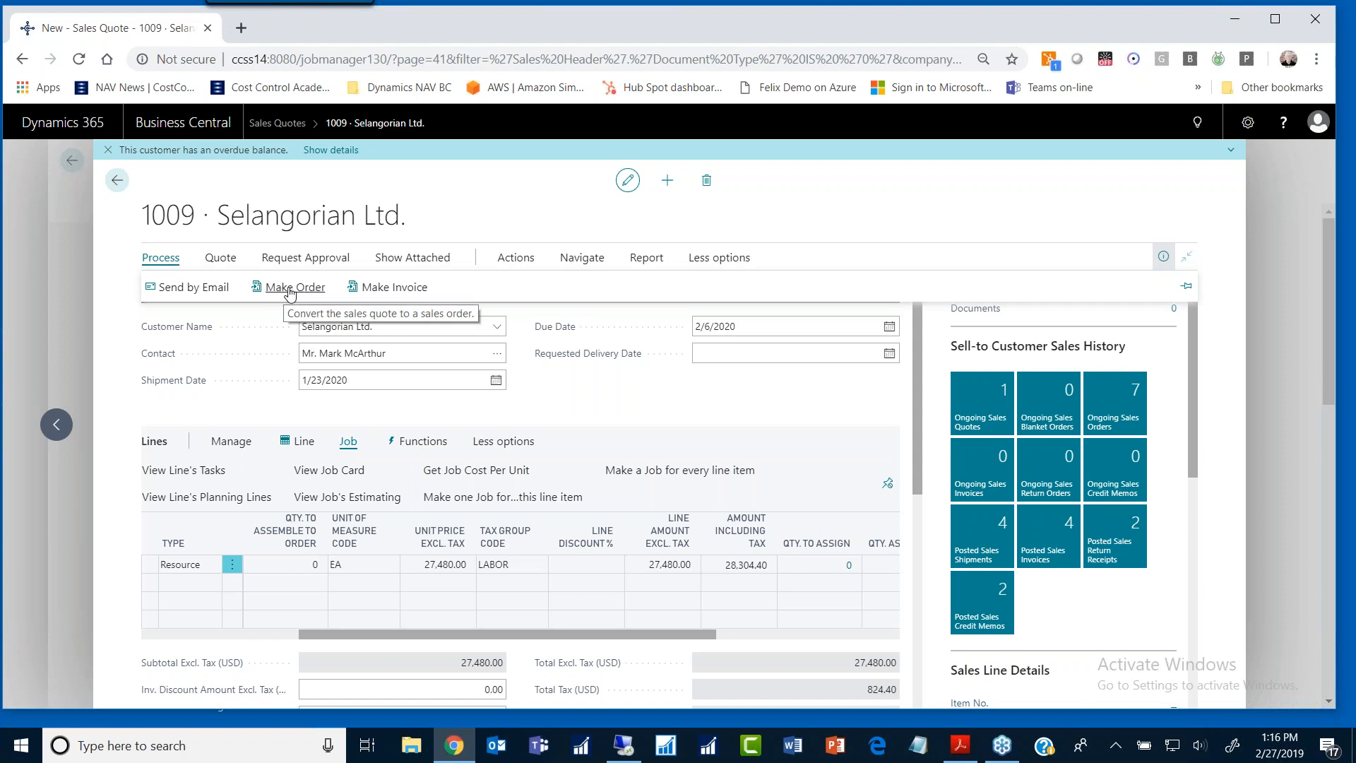
{"action": "left_click", "coordinate": [290, 288]}
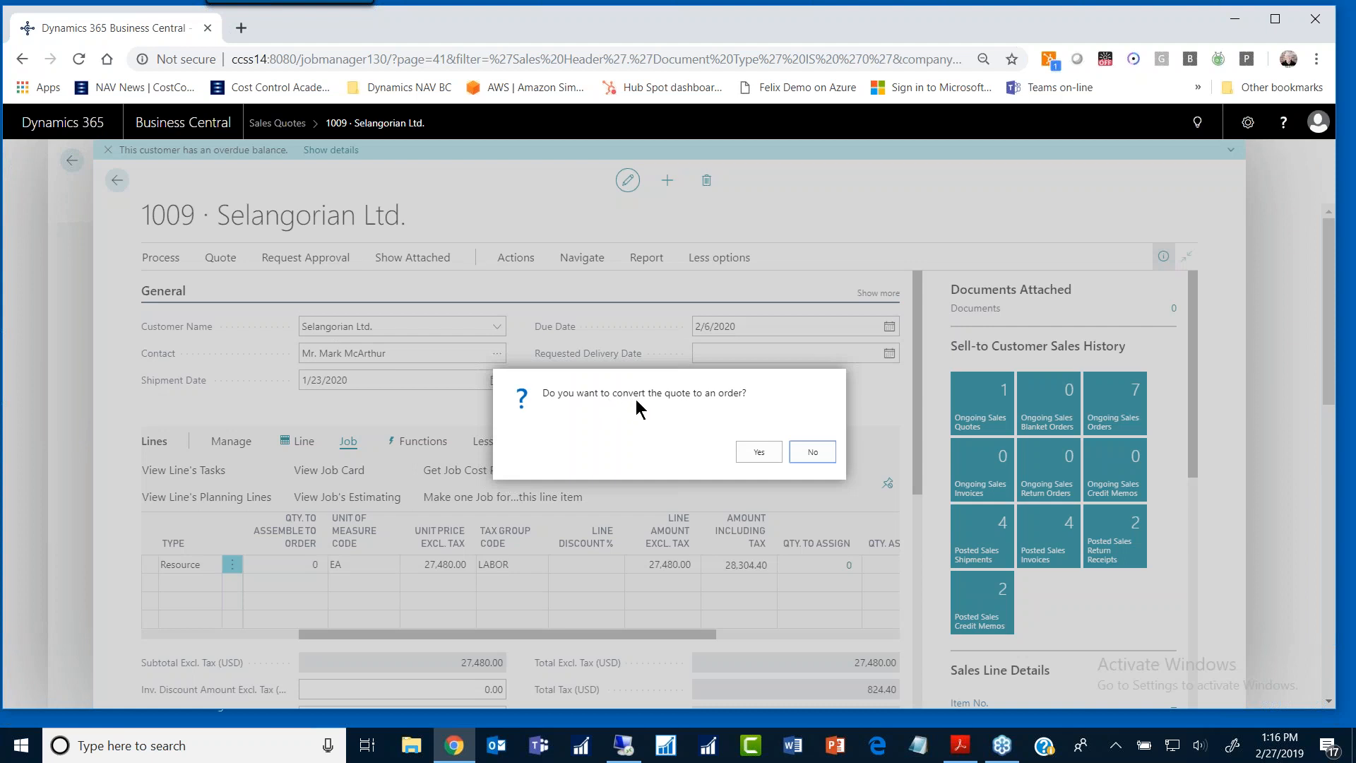
{"action": "left_click", "coordinate": [757, 455]}
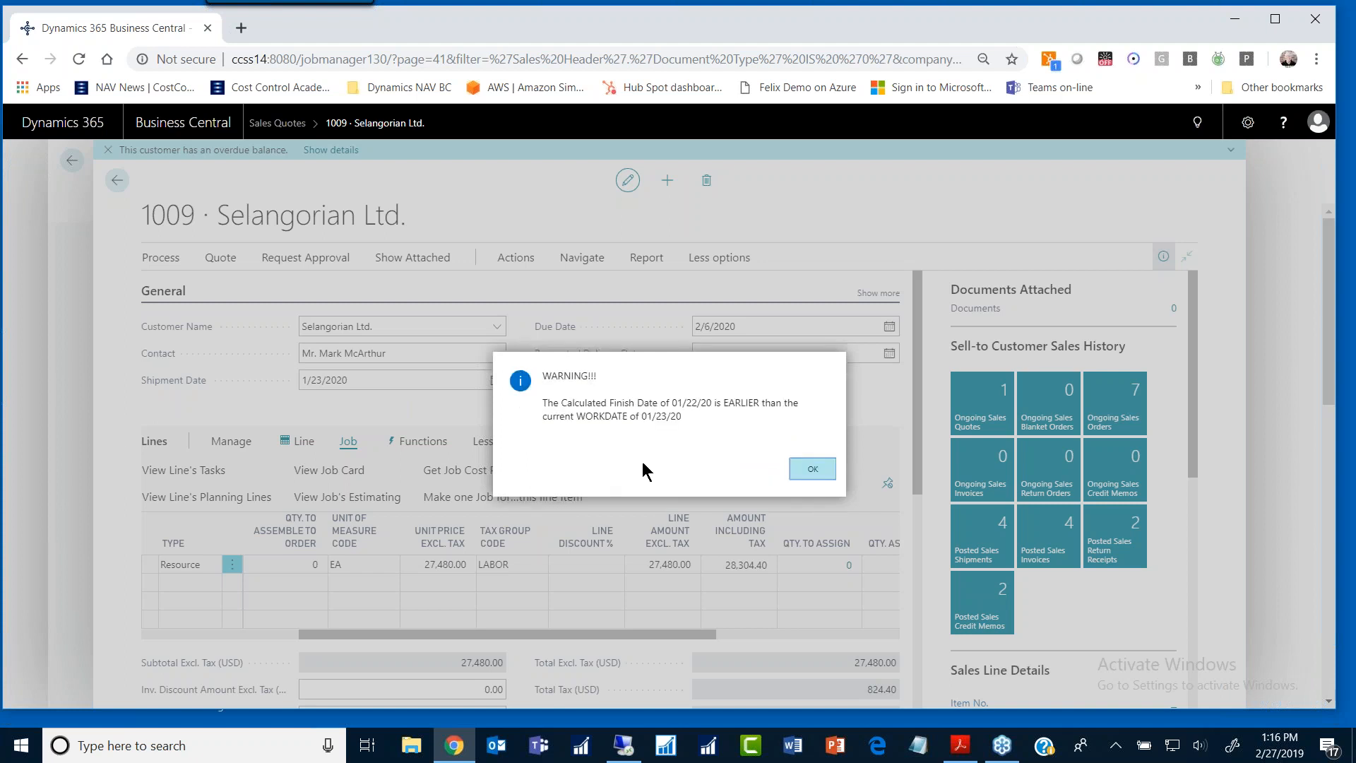
{"action": "left_click", "coordinate": [815, 472]}
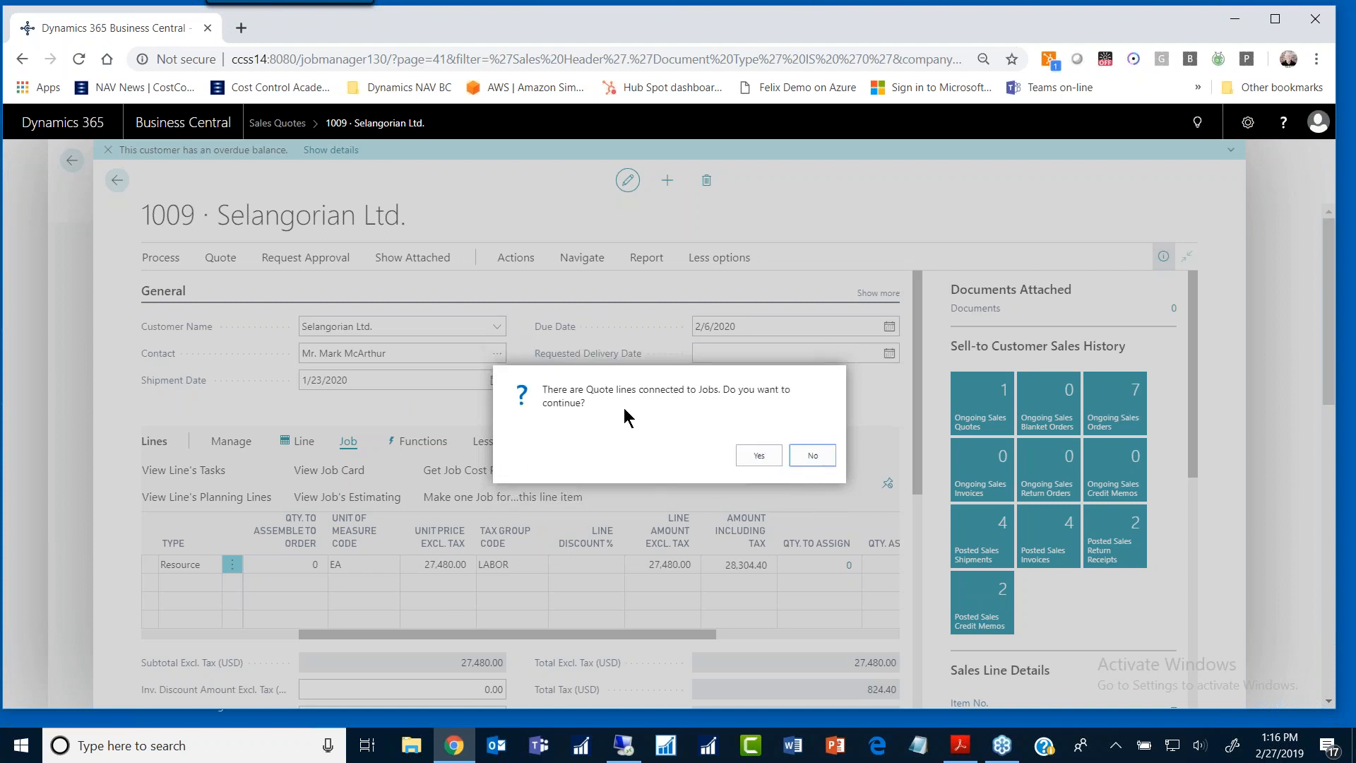
{"action": "left_click", "coordinate": [748, 449]}
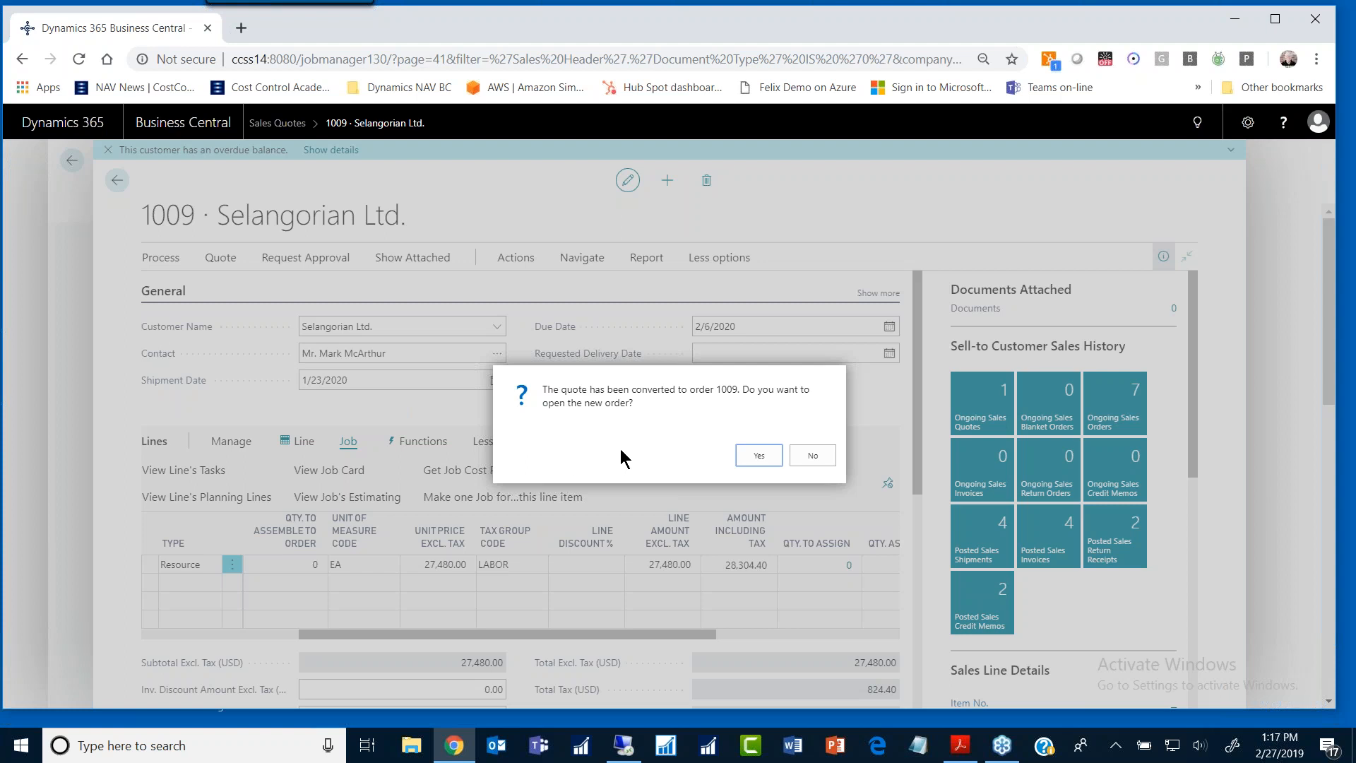
{"action": "left_click", "coordinate": [755, 457]}
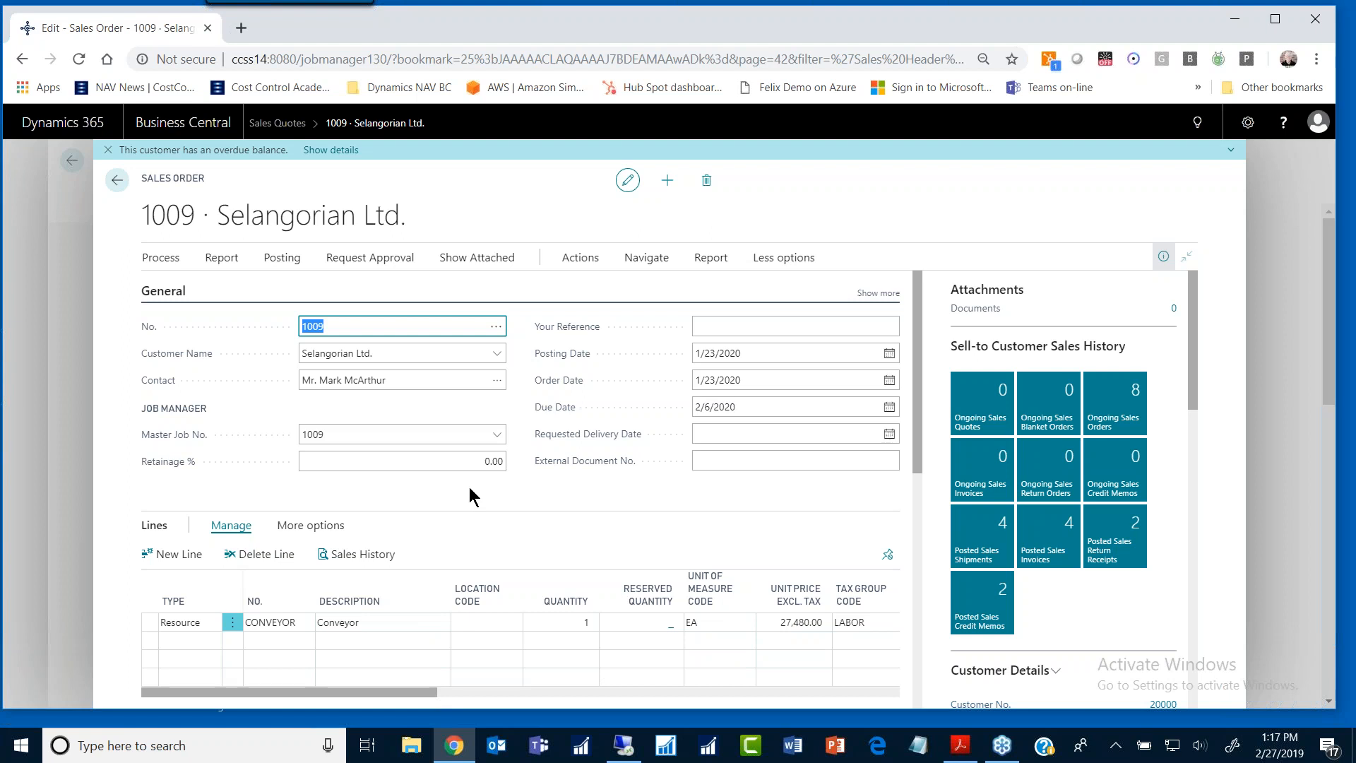
Step: Leave the sales order, open the Open Jobs list from the home page, and select the conveyor sub job 1009-01
{"action": "key", "text": "Escape"}
{"action": "left_click", "coordinate": [117, 161]}
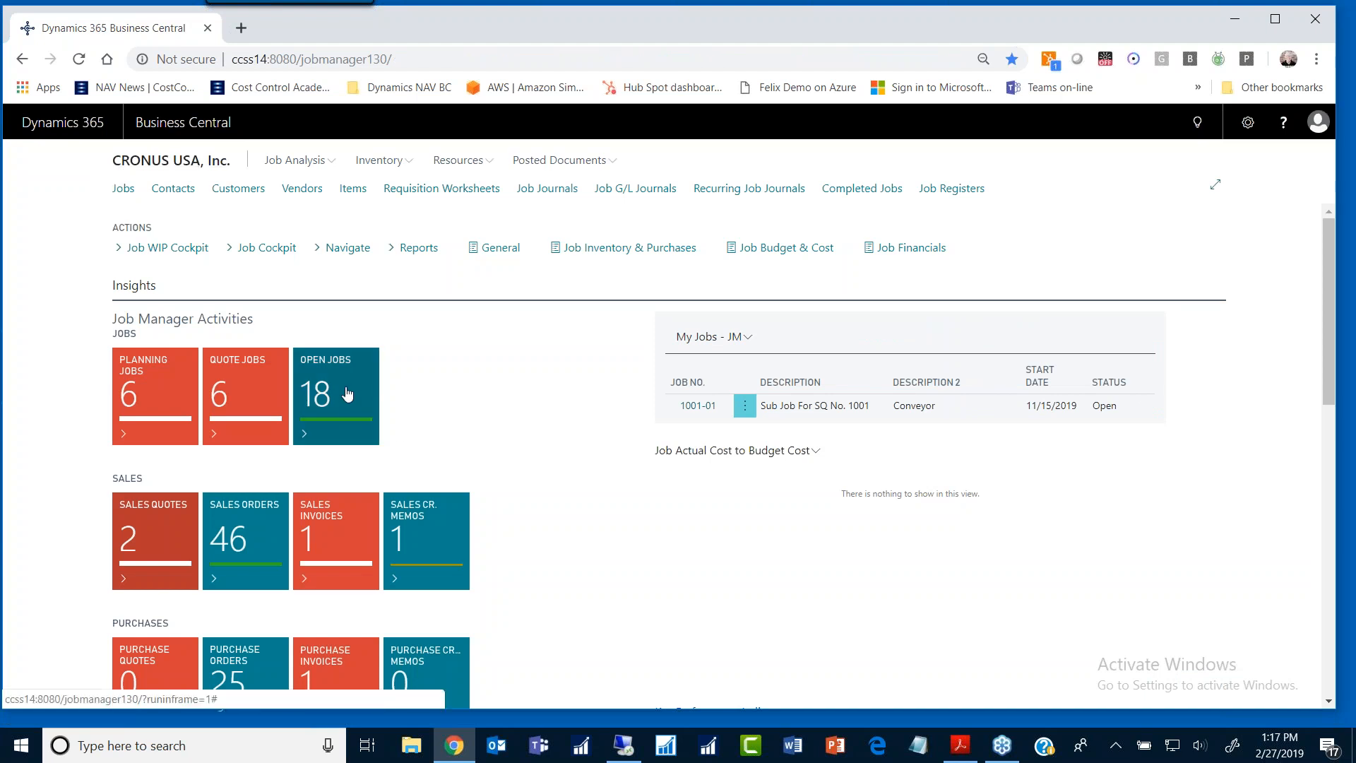
{"action": "left_click", "coordinate": [347, 394]}
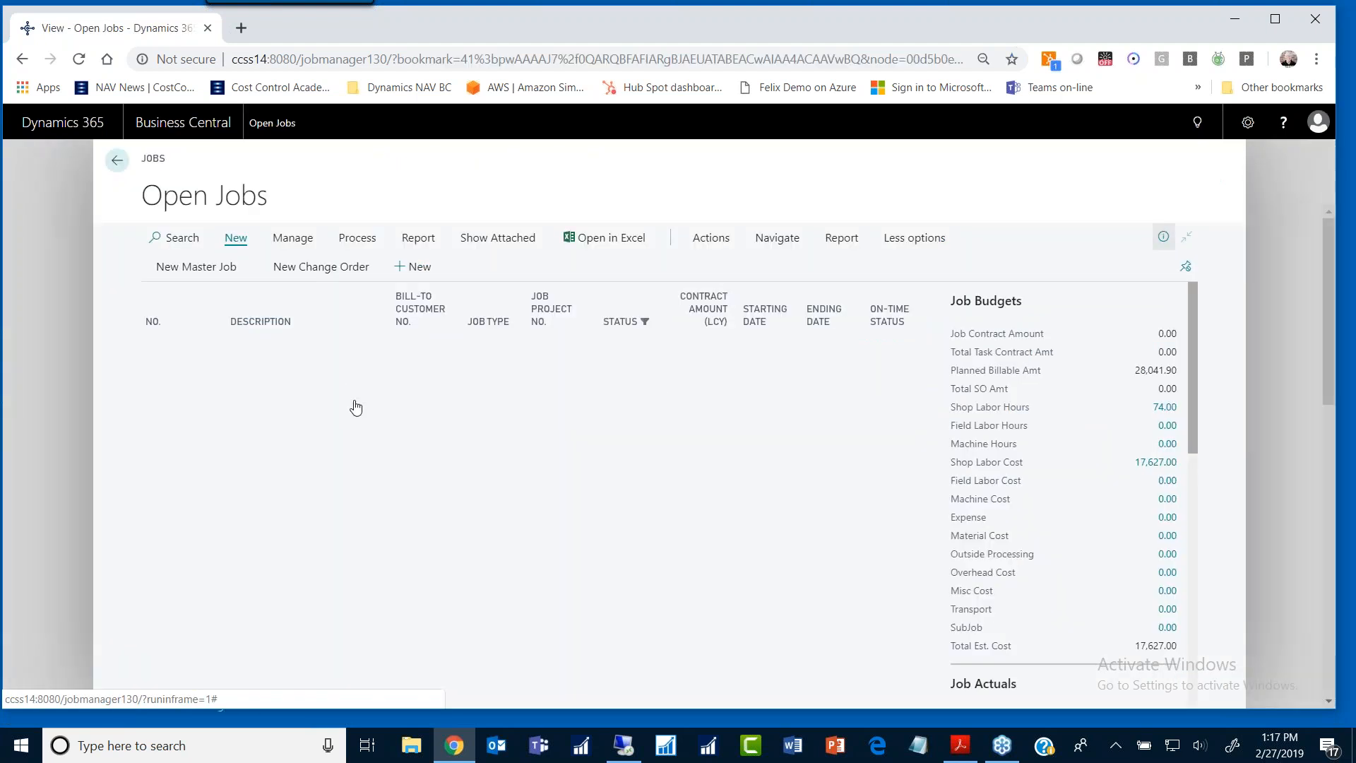
{"action": "scroll", "coordinate": [299, 400], "scroll_direction": "down", "scroll_amount": 3}
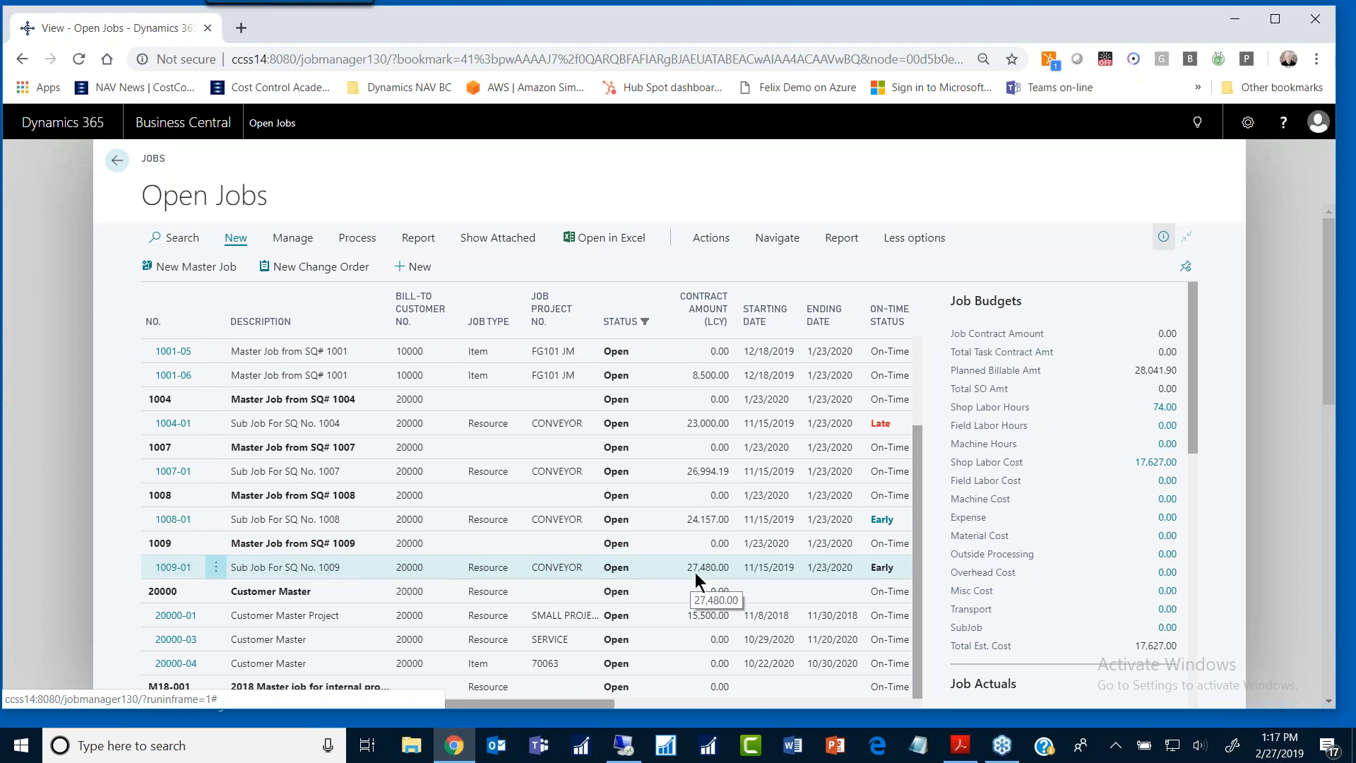
{"action": "left_click", "coordinate": [675, 571]}
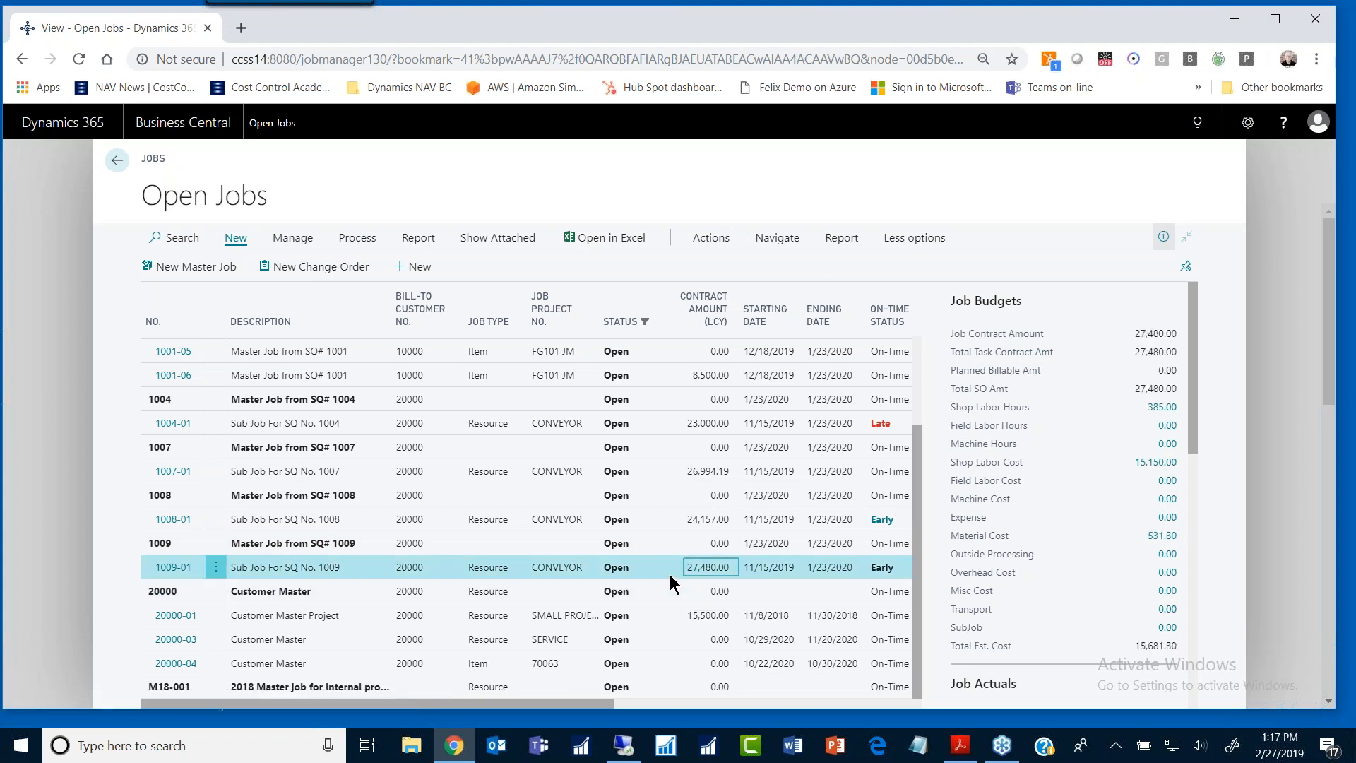
Step: Switch to the study guide in Adobe Acrobat Reader and read on from step 6 to step 10, covering the job list, statistics, and traveler
{"action": "left_click", "coordinate": [961, 752]}
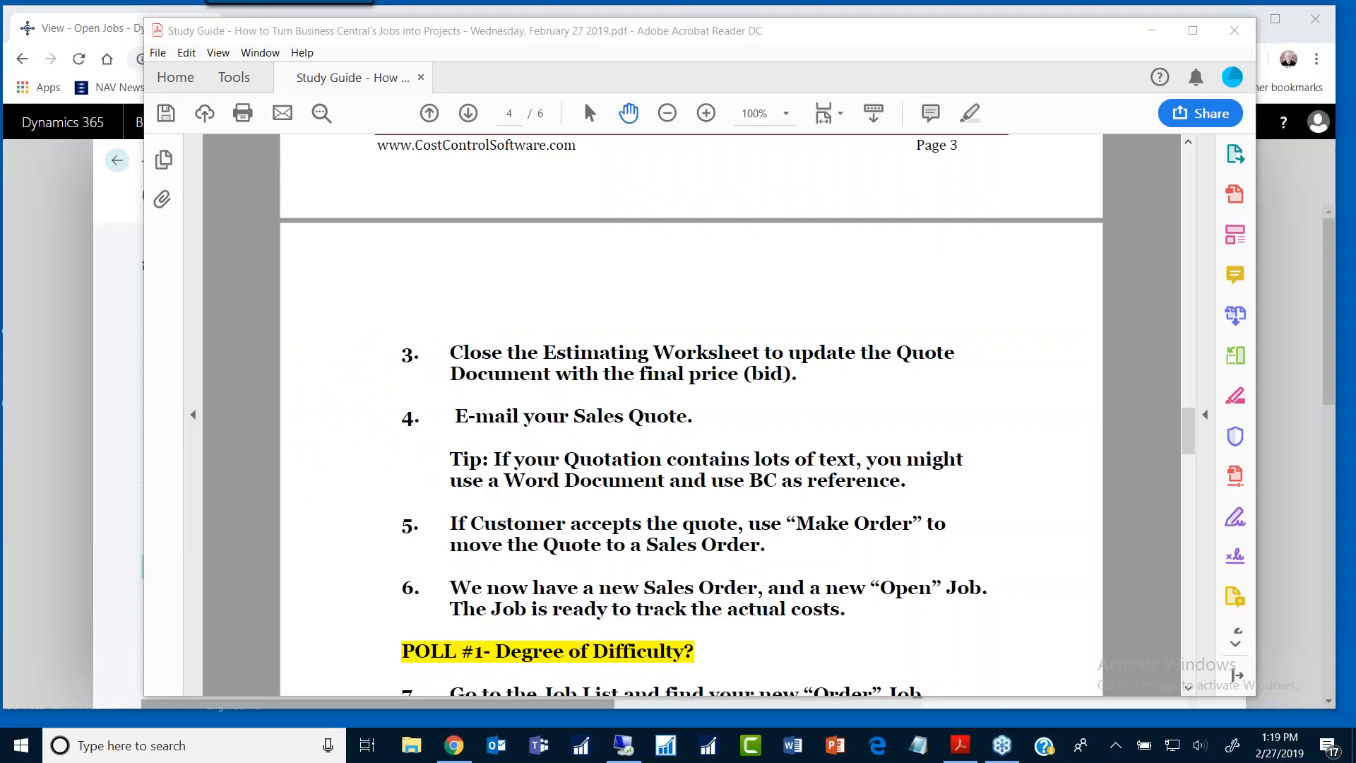
{"action": "left_click", "coordinate": [483, 589]}
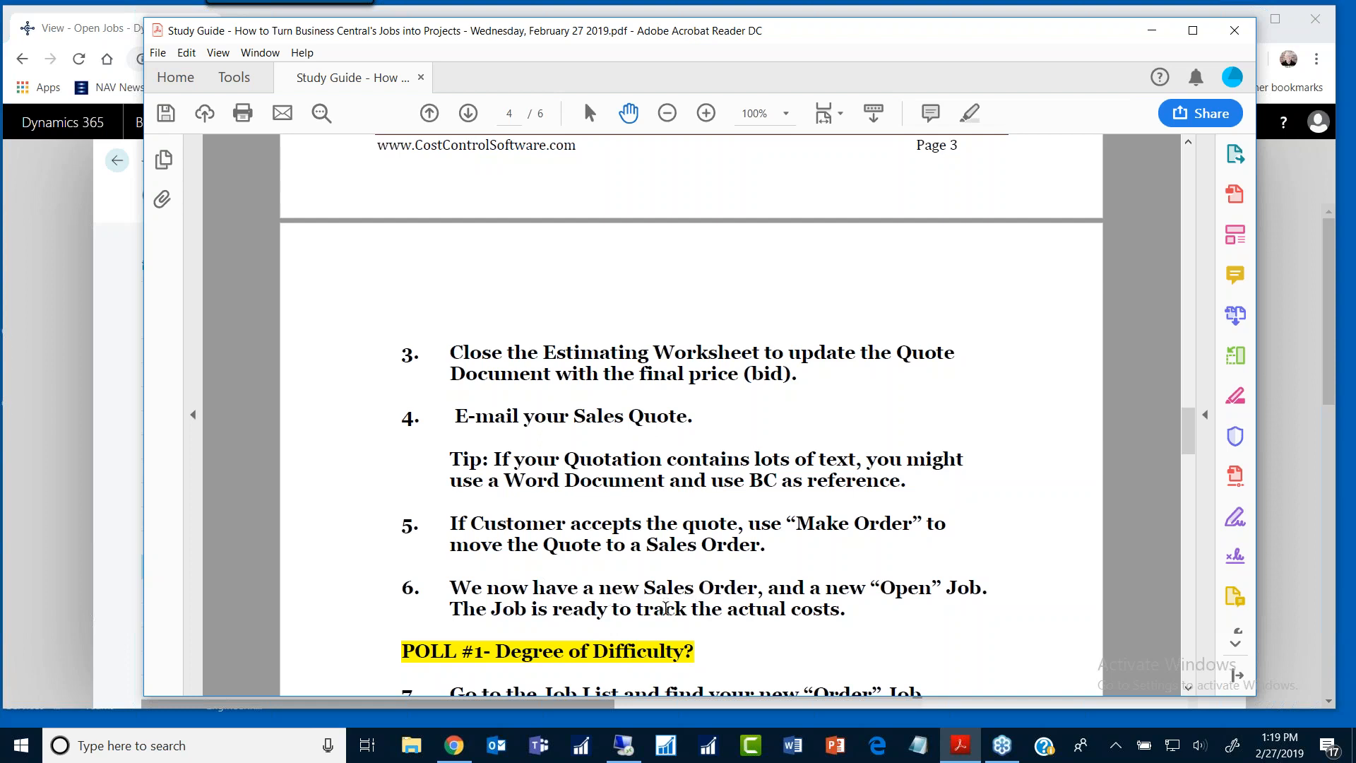
{"action": "scroll", "coordinate": [669, 590], "scroll_direction": "down", "scroll_amount": 1}
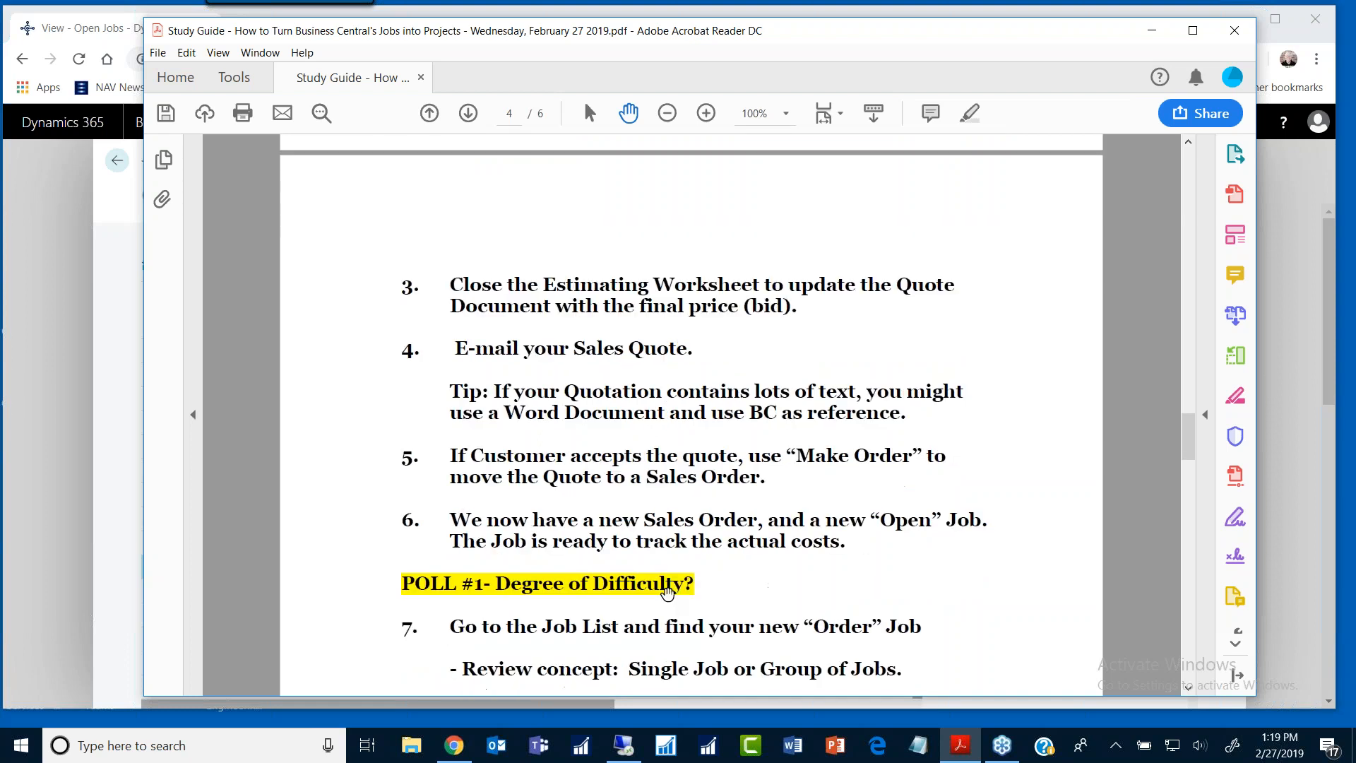
{"action": "scroll", "coordinate": [635, 508], "scroll_direction": "down", "scroll_amount": 2}
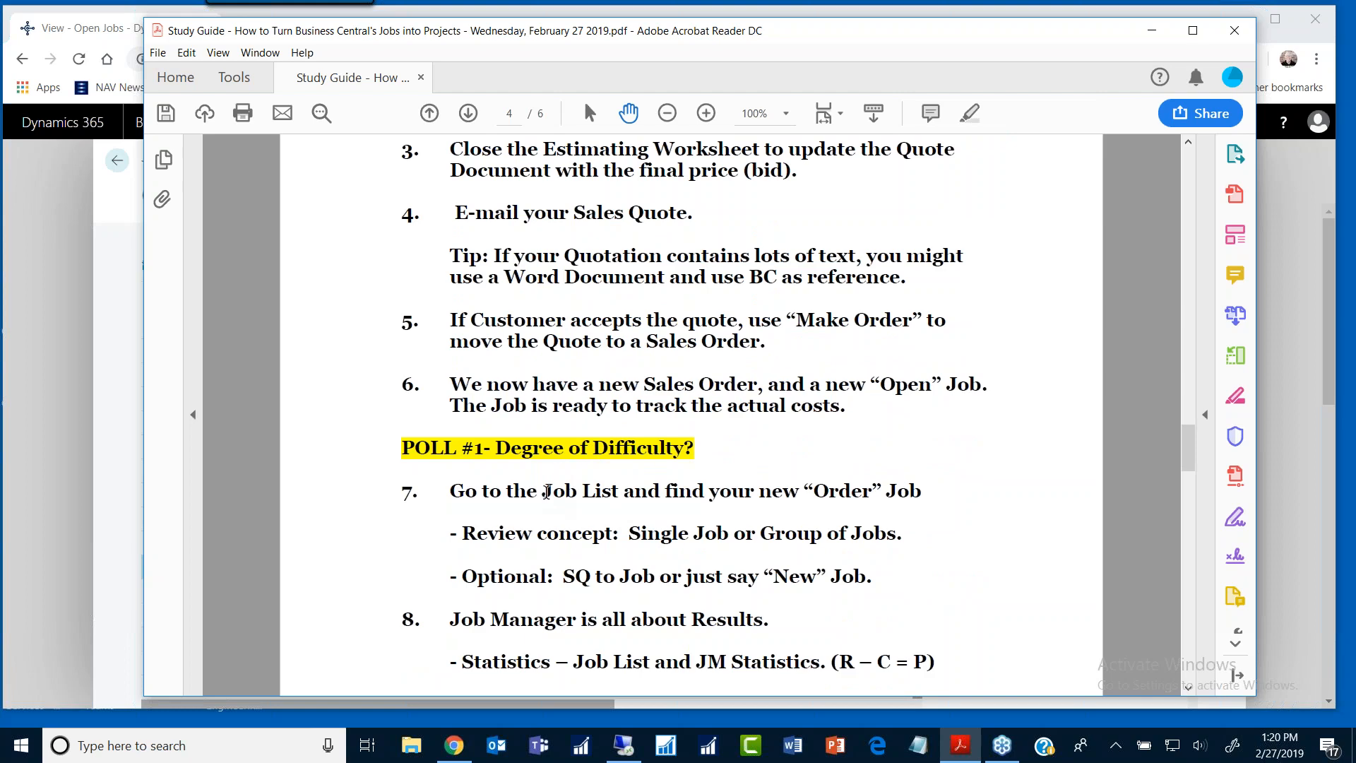
{"action": "scroll", "coordinate": [539, 495], "scroll_direction": "down", "scroll_amount": 1}
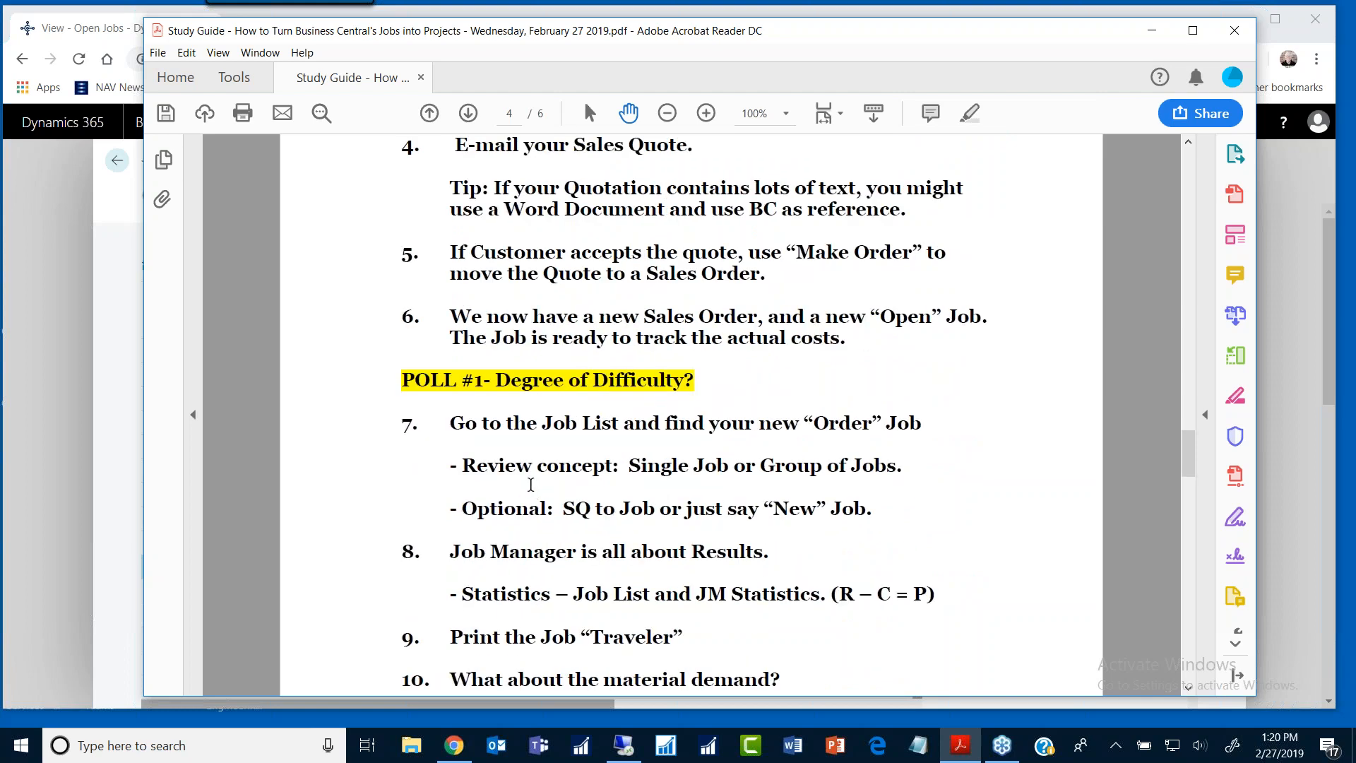
{"action": "scroll", "coordinate": [530, 480], "scroll_direction": "down", "scroll_amount": 2}
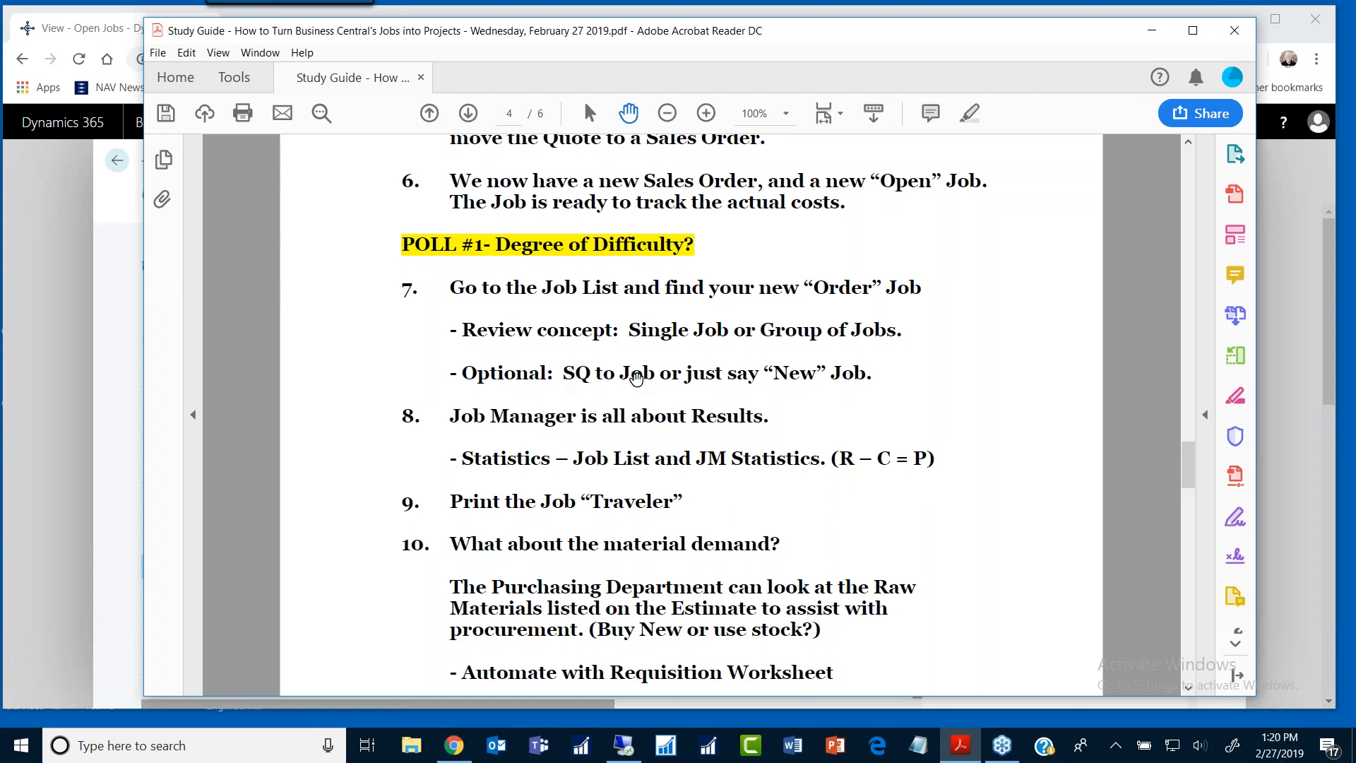
{"action": "scroll", "coordinate": [636, 378], "scroll_direction": "up", "scroll_amount": 2}
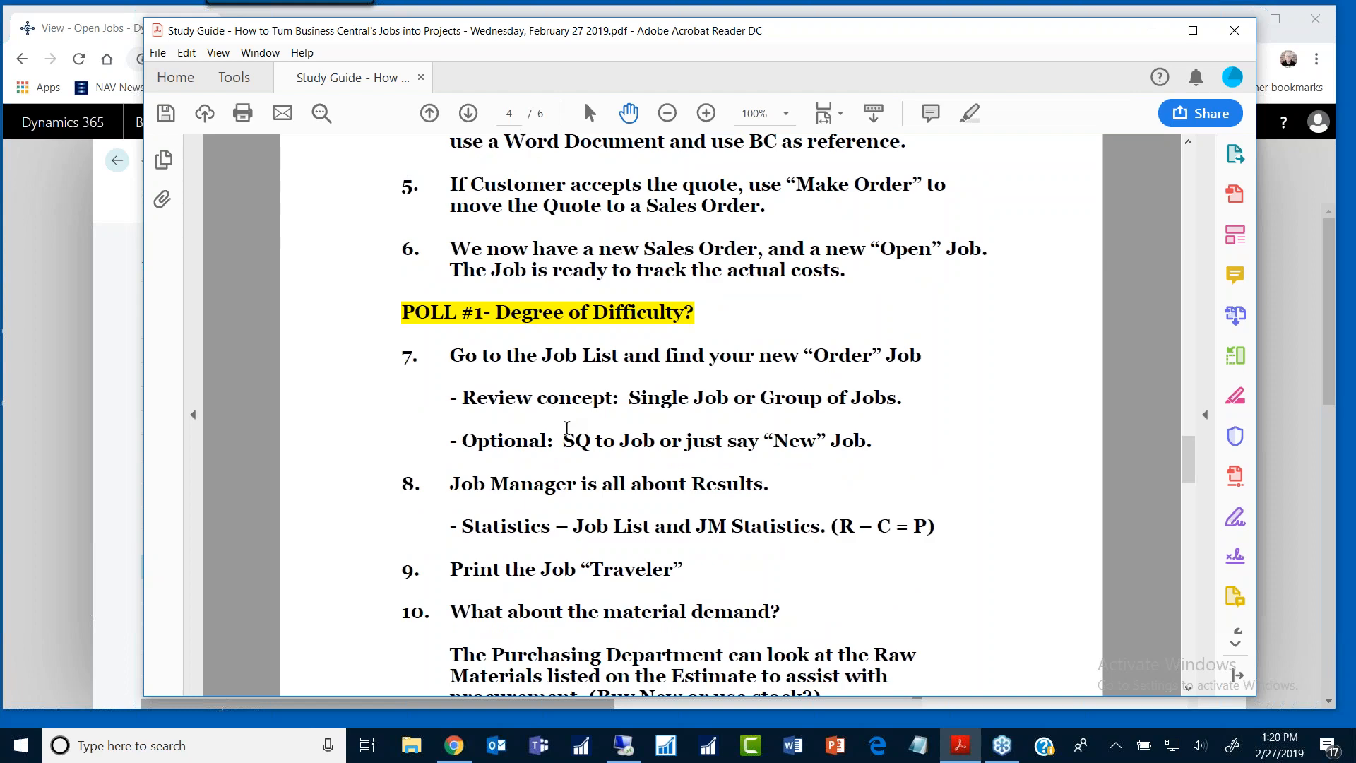
{"action": "scroll", "coordinate": [567, 429], "scroll_direction": "up", "scroll_amount": 10}
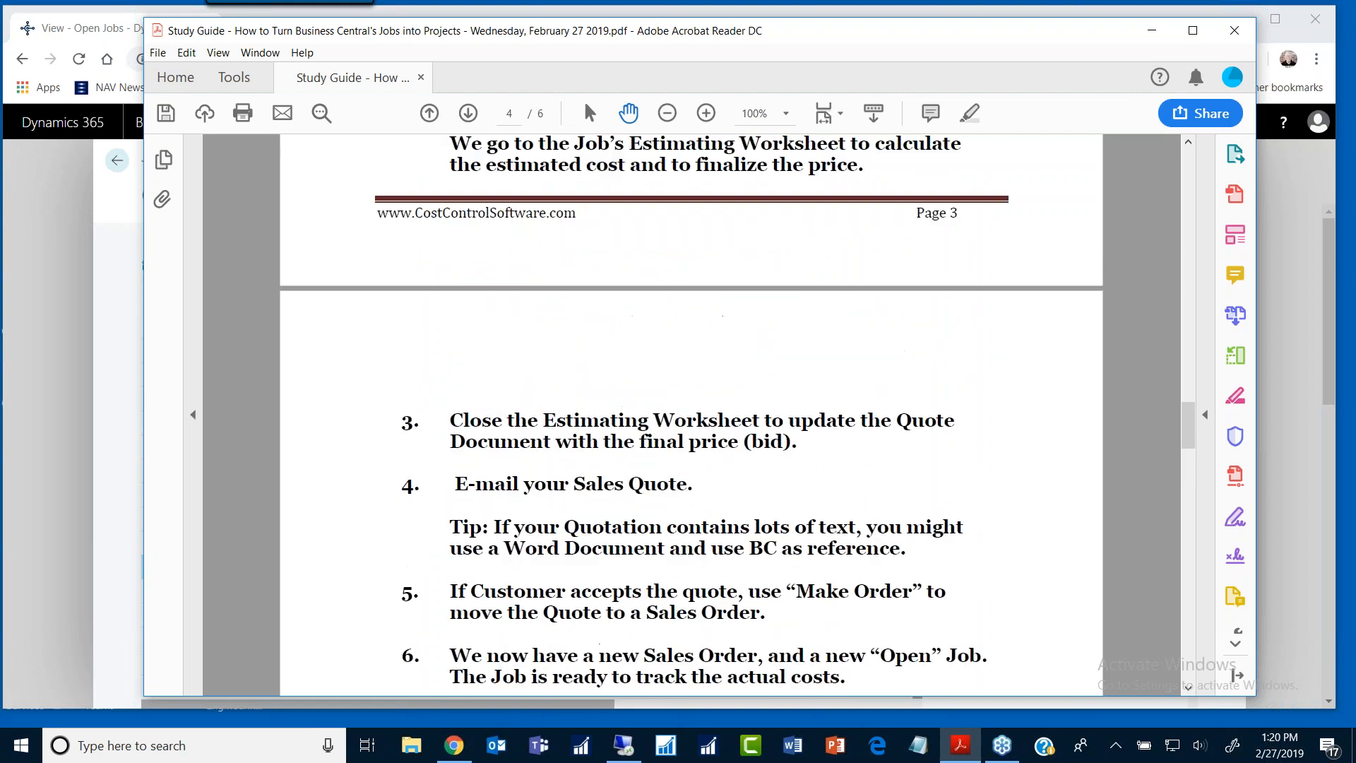
{"action": "scroll", "coordinate": [550, 392], "scroll_direction": "up", "scroll_amount": 3}
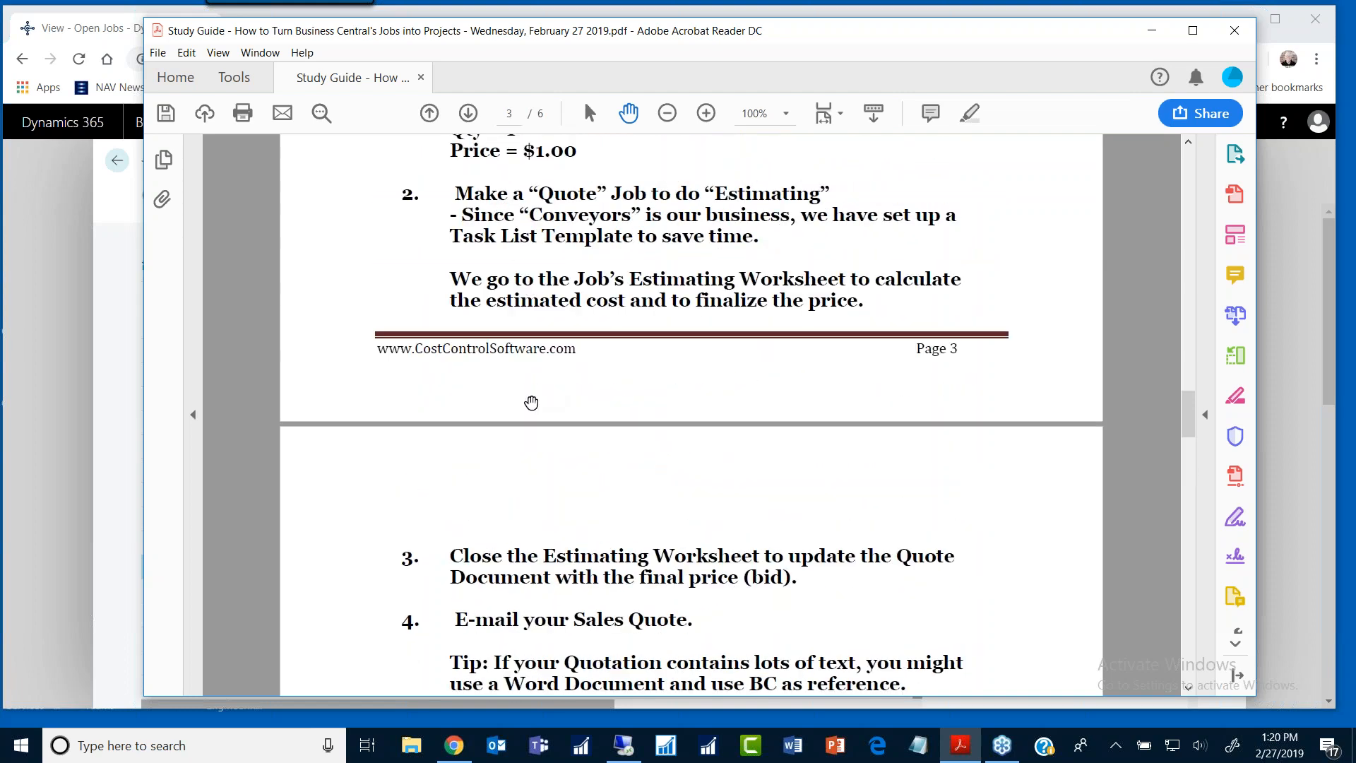
{"action": "scroll", "coordinate": [531, 402], "scroll_direction": "down", "scroll_amount": 10}
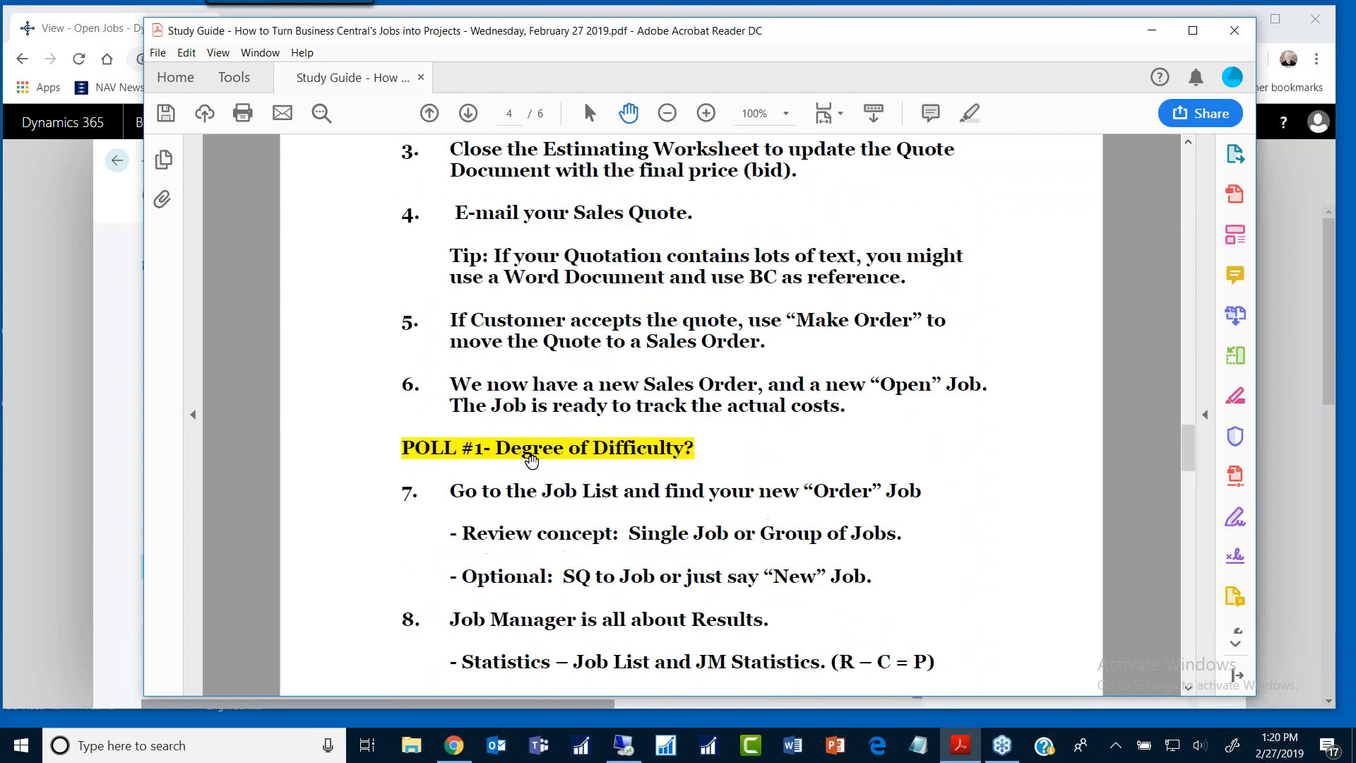
{"action": "scroll", "coordinate": [531, 461], "scroll_direction": "down", "scroll_amount": 2}
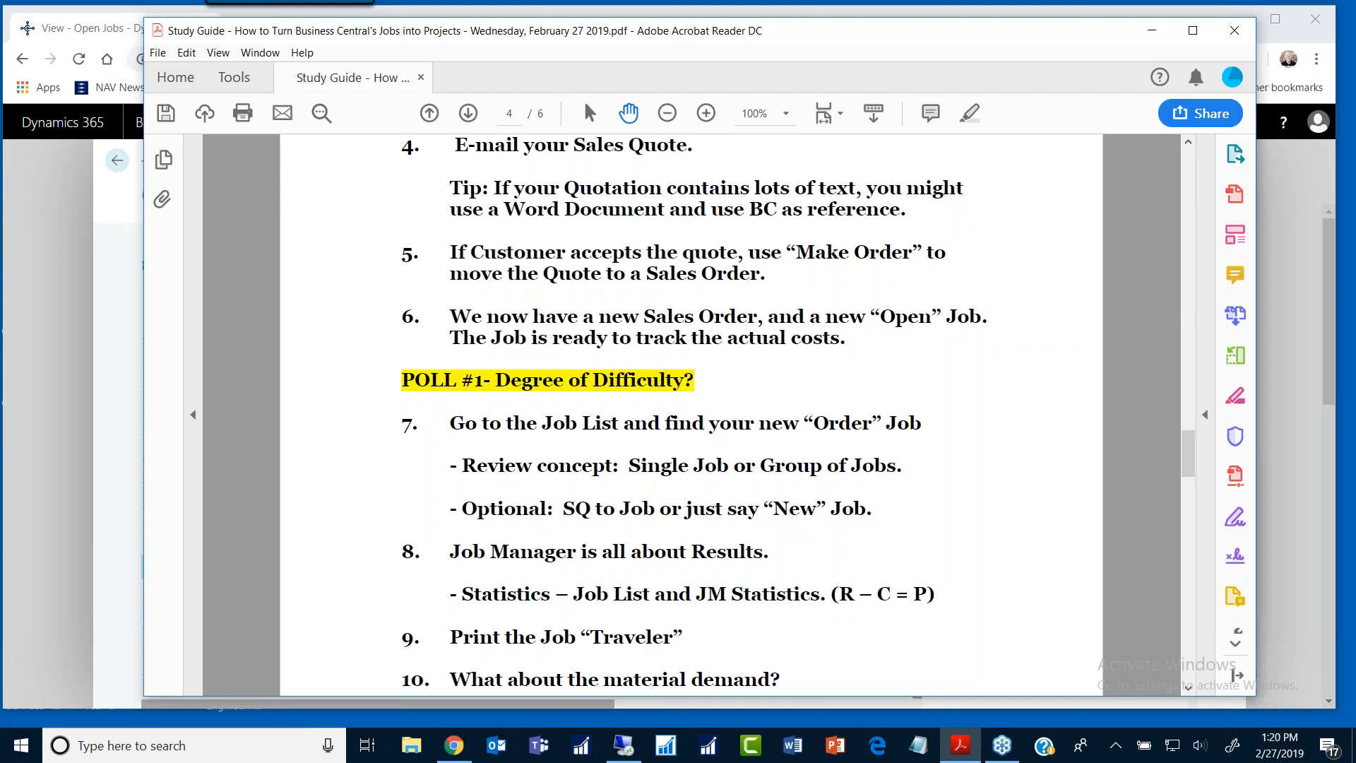
Step: Return to Business Central and examine how master jobs and their sub jobs are grouped in the Open Jobs list, including Customer Master
{"action": "left_click", "coordinate": [1153, 33]}
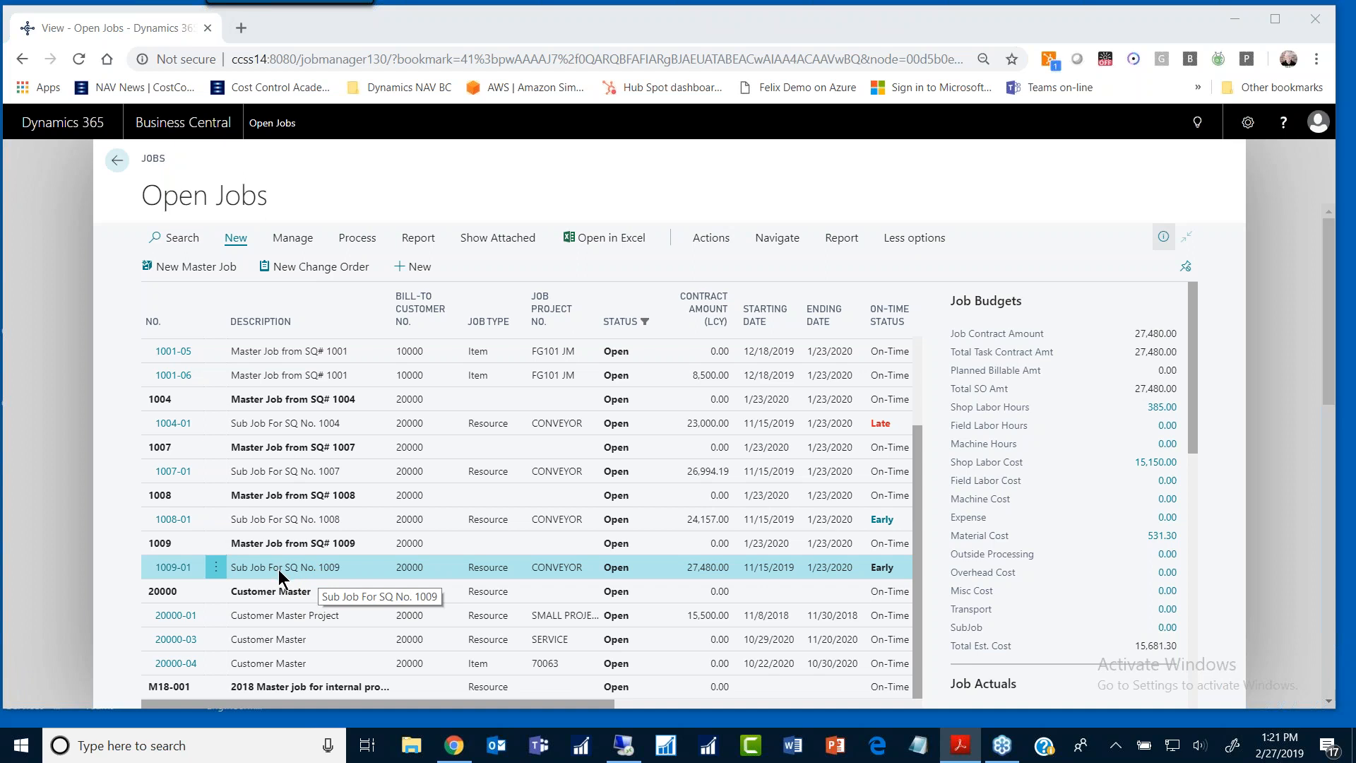
{"action": "left_click", "coordinate": [265, 595]}
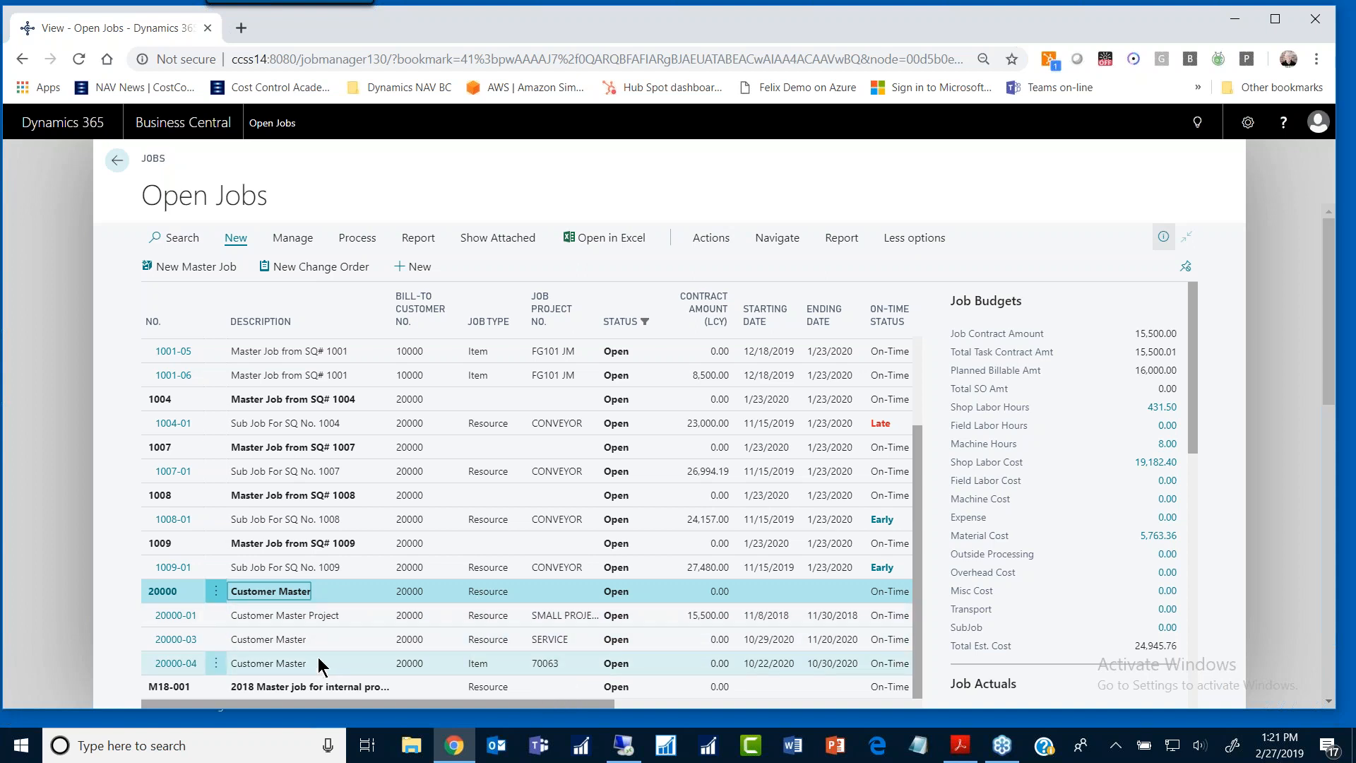
{"action": "scroll", "coordinate": [382, 501], "scroll_direction": "up", "scroll_amount": 2}
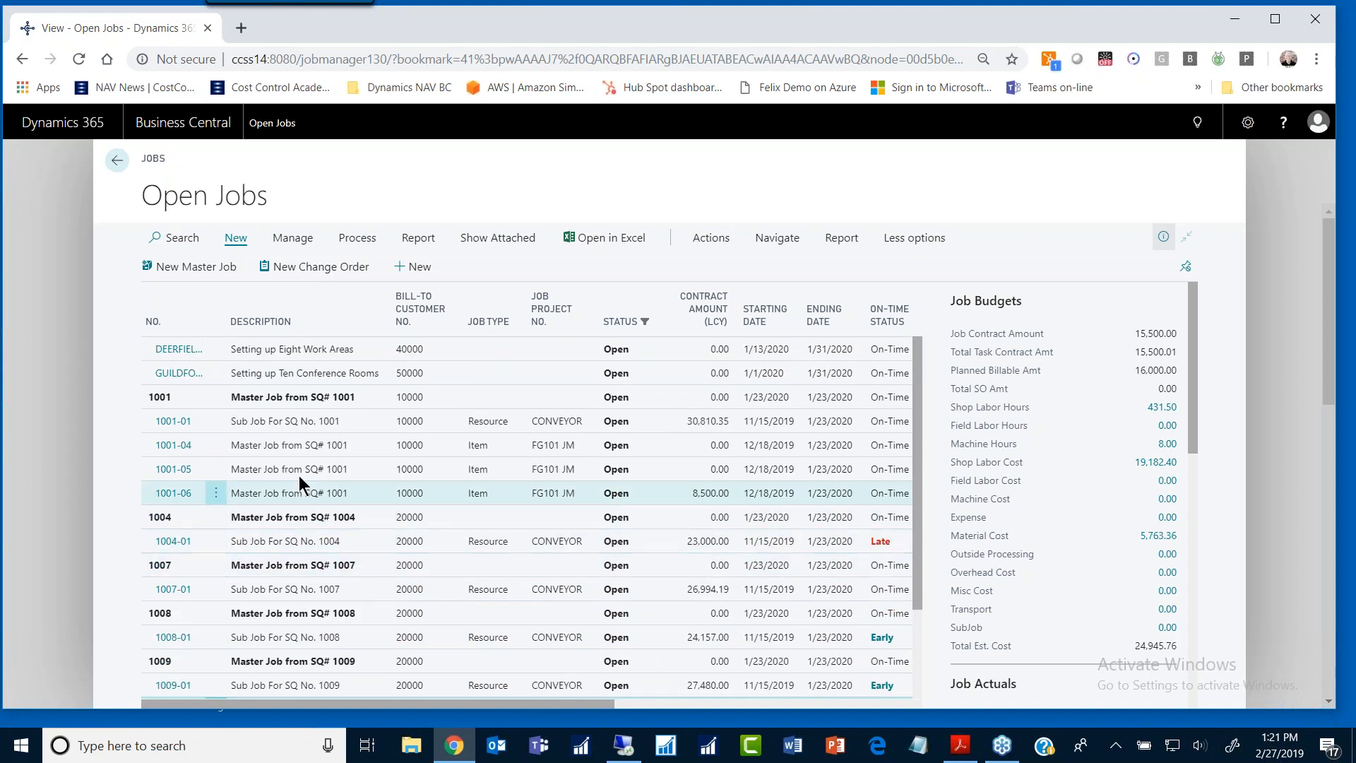
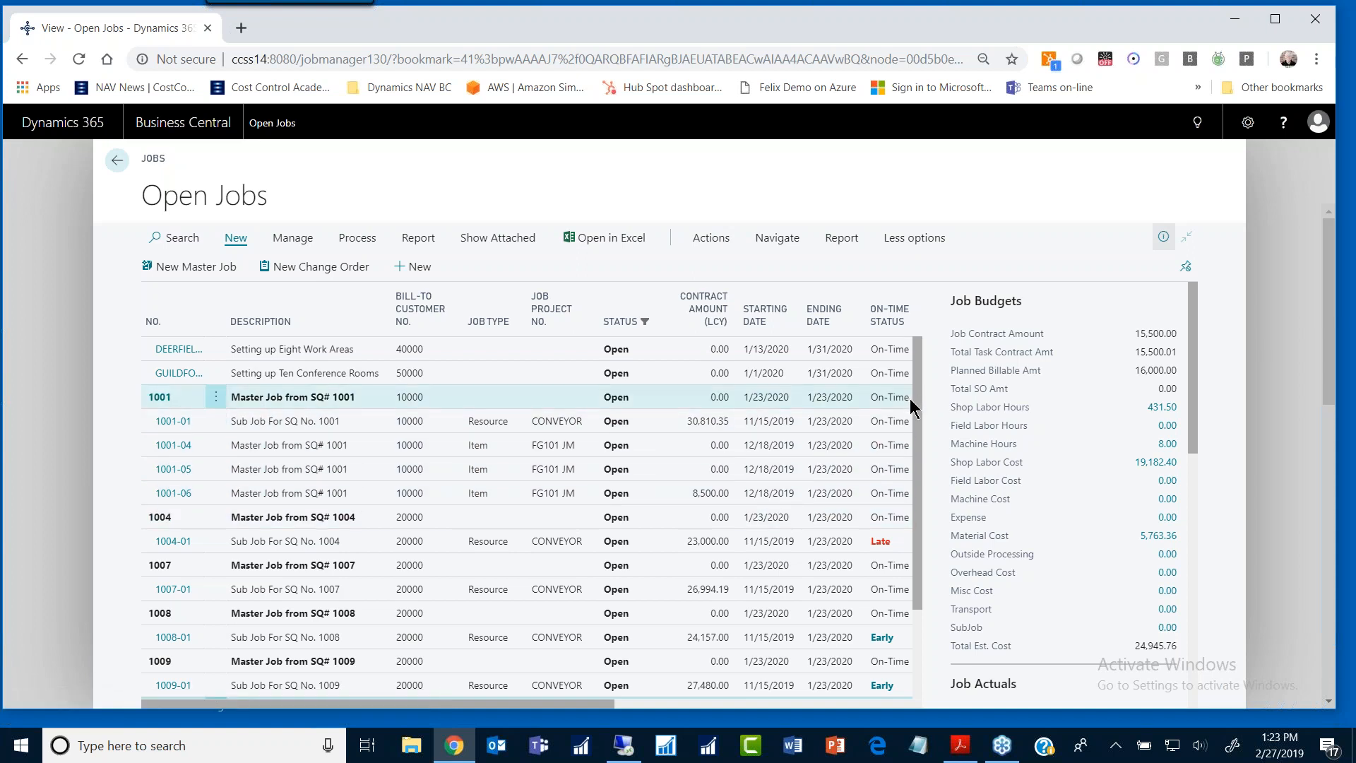
{"action": "left_click_drag", "start_coordinate": [917, 407], "coordinate": [922, 524]}
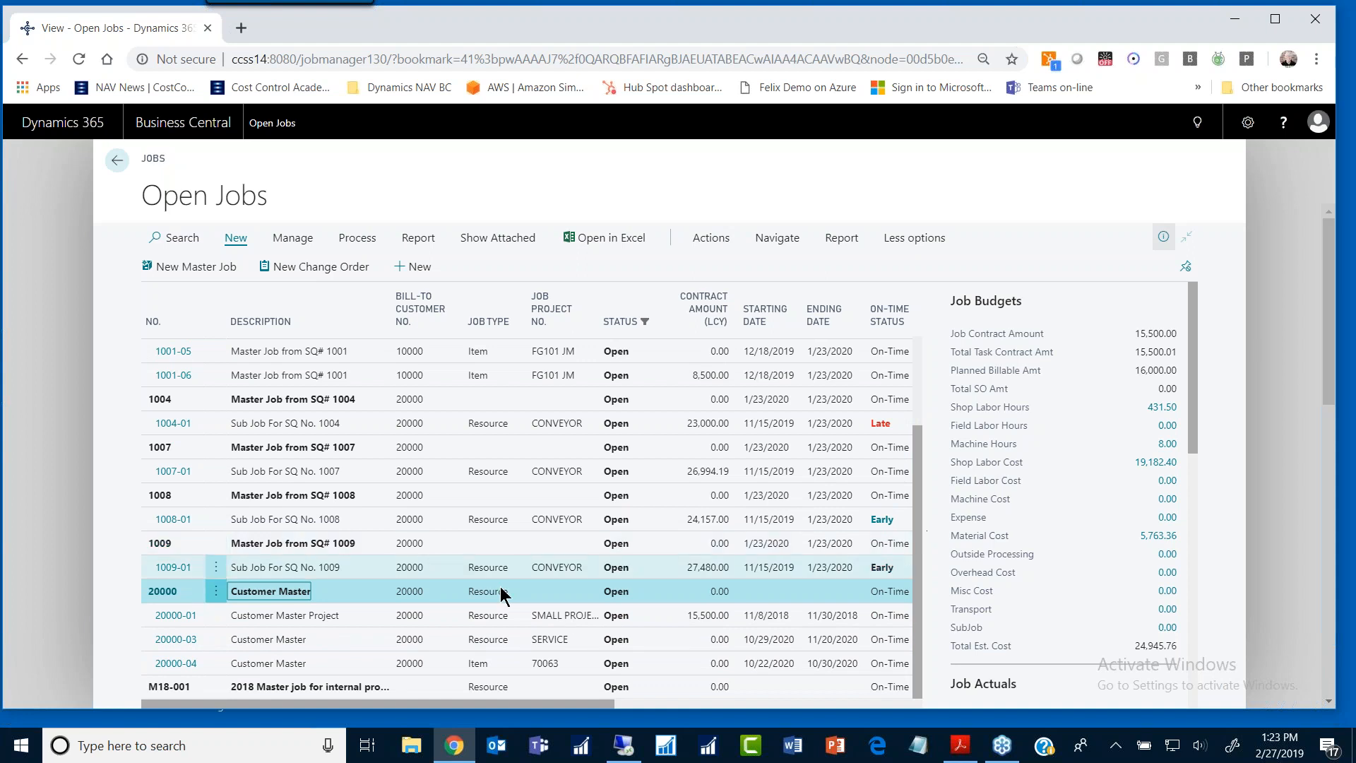
Step: Review the planning lines behind job 1009-01's budgeted Shop Labor Cost and Material Cost, and return to the Open Jobs list
{"action": "left_click", "coordinate": [365, 571]}
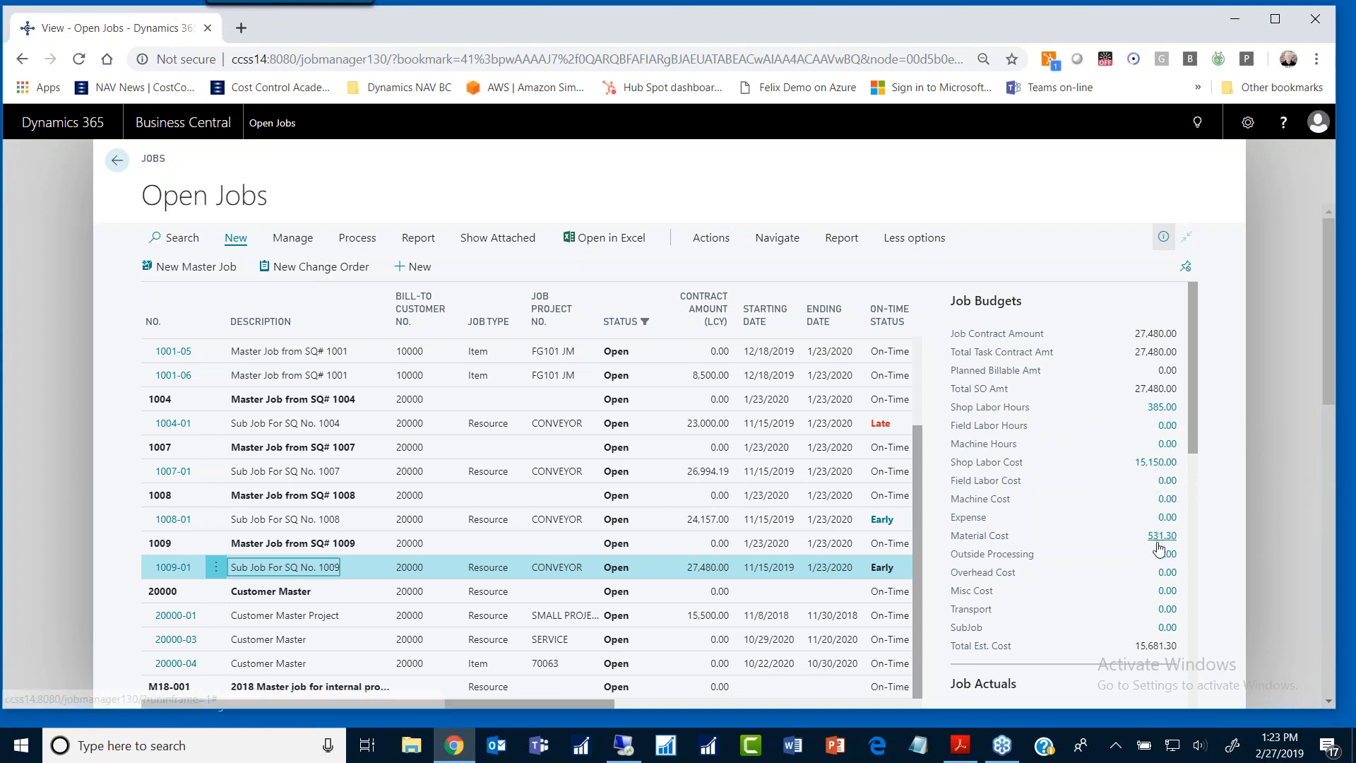
{"action": "left_click", "coordinate": [1150, 463]}
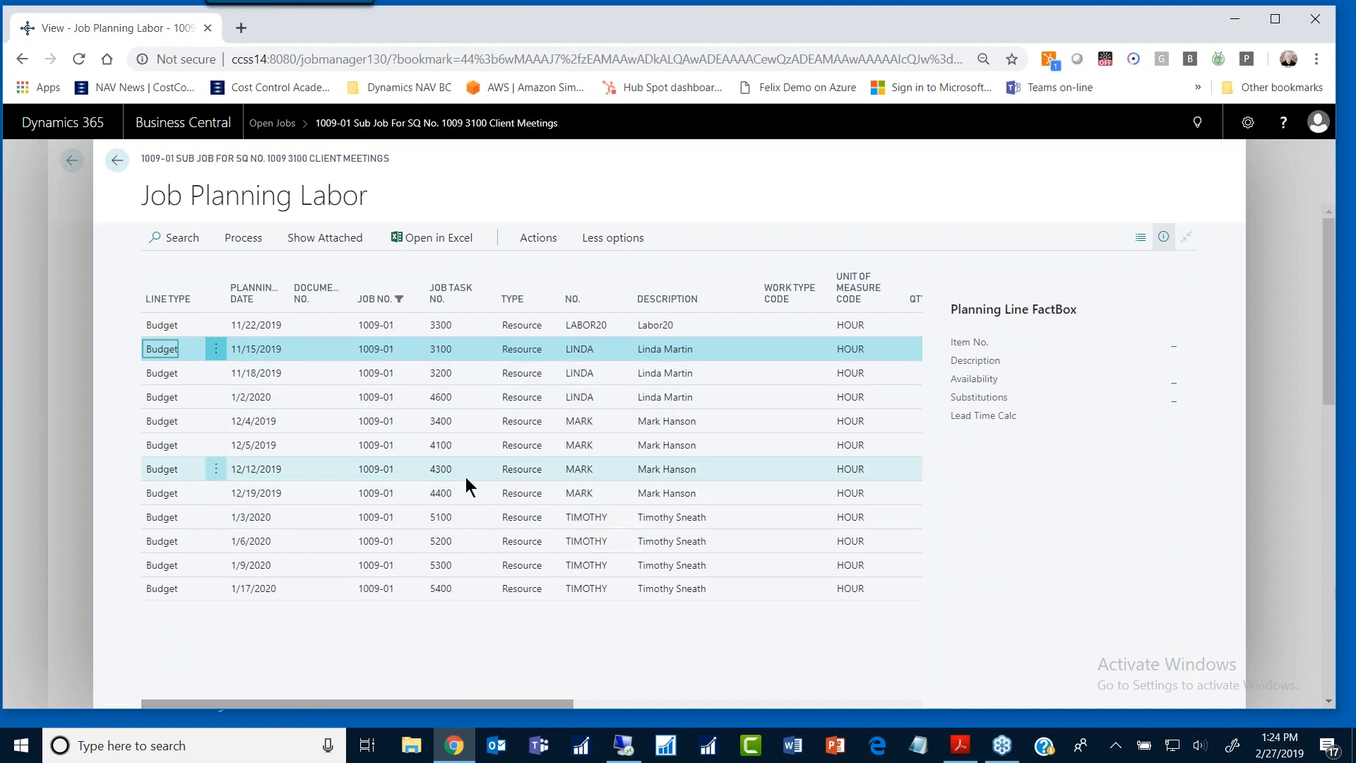
{"action": "left_click", "coordinate": [118, 160]}
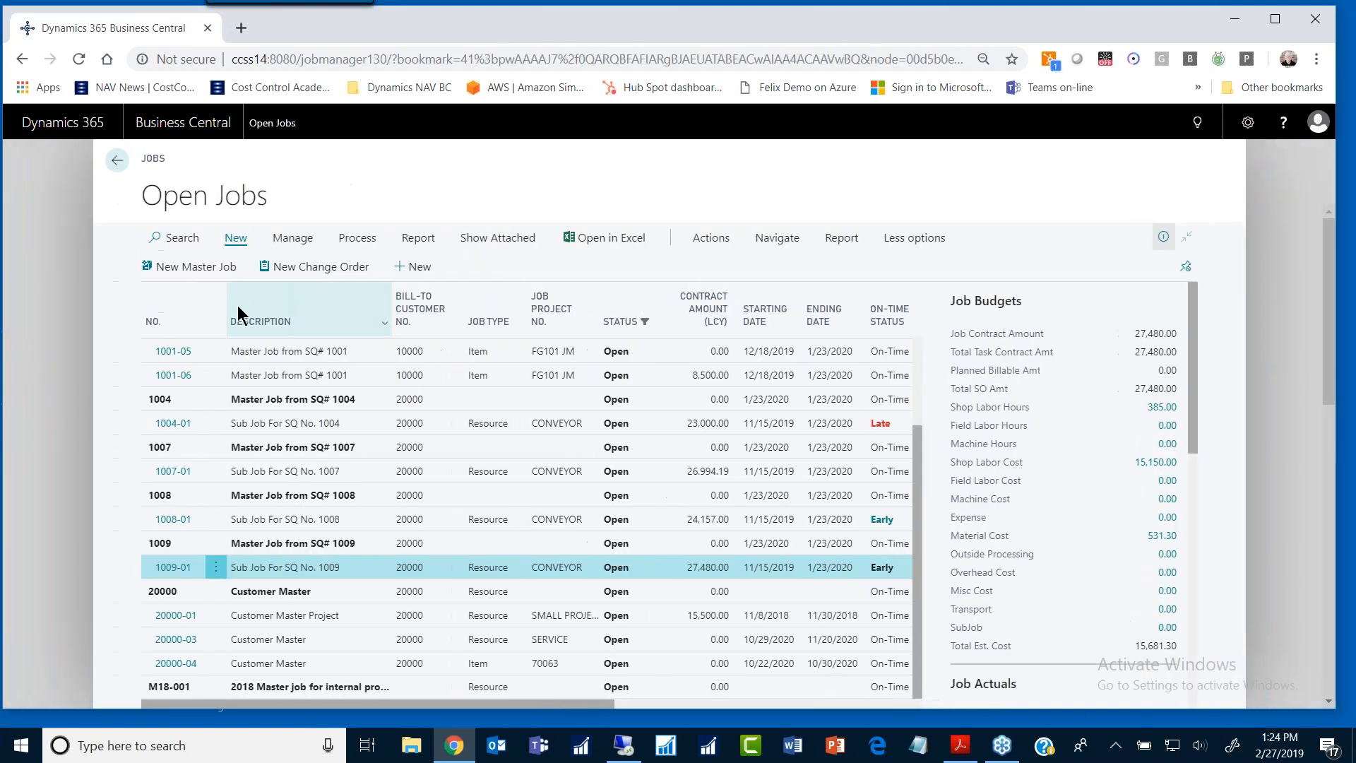
{"action": "left_click", "coordinate": [1160, 539]}
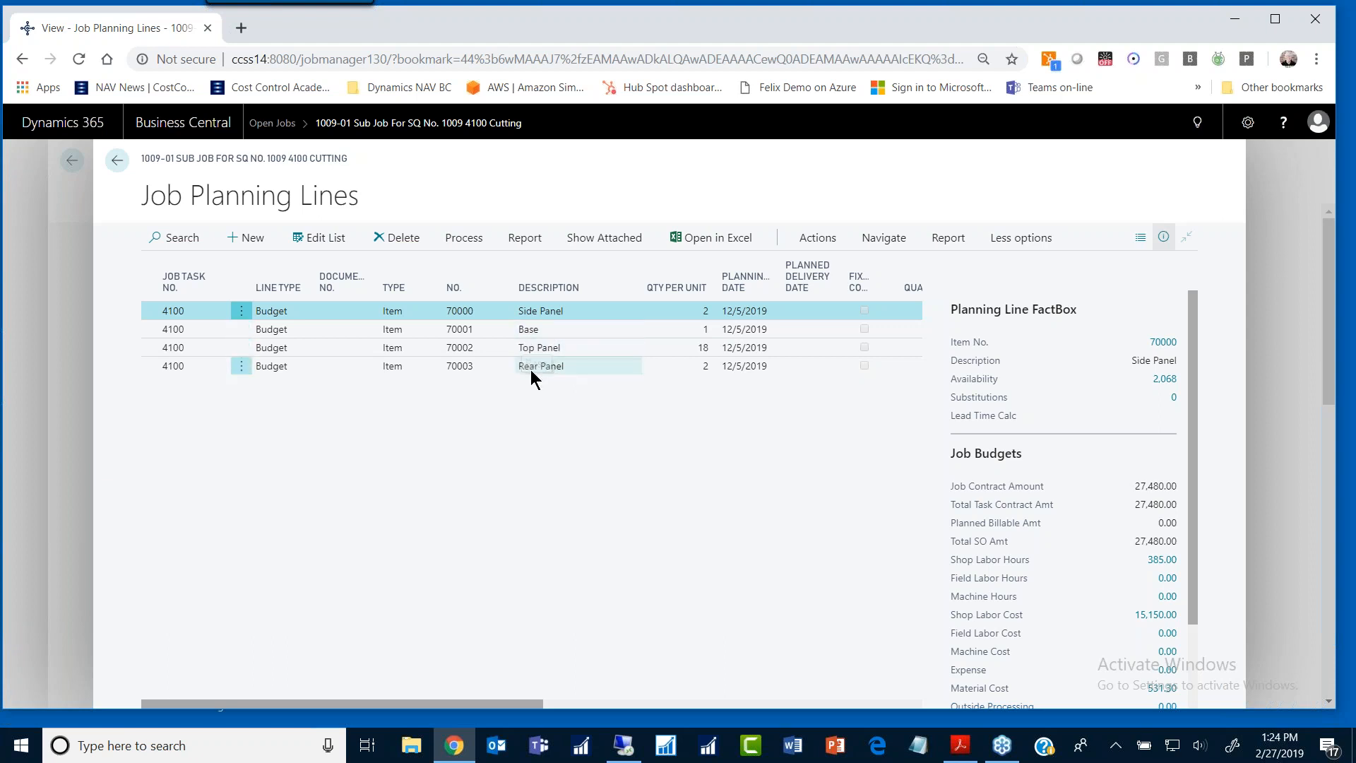
{"action": "left_click", "coordinate": [117, 160]}
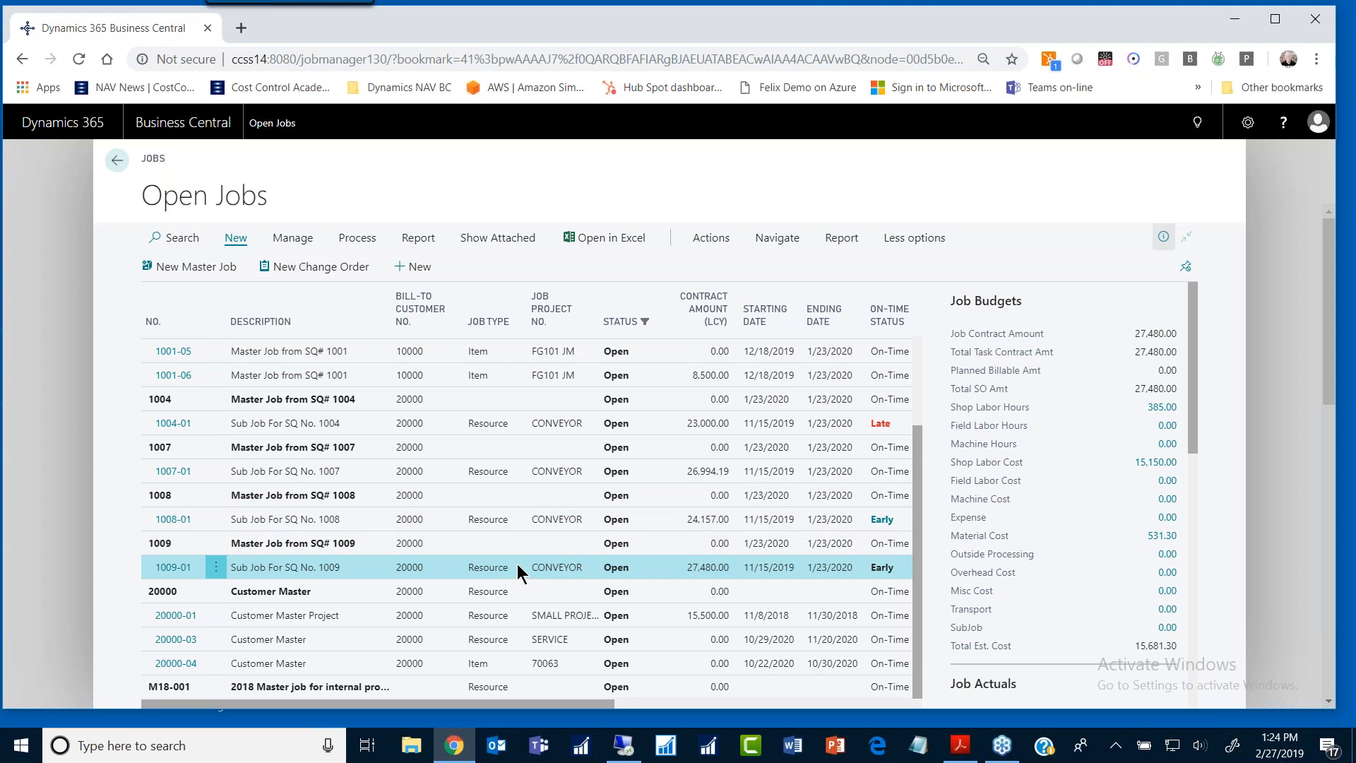
Step: Check step 8 on job statistics in the Acrobat Reader study guide, and return to the Open Jobs list in Business Central
{"action": "left_click", "coordinate": [959, 751]}
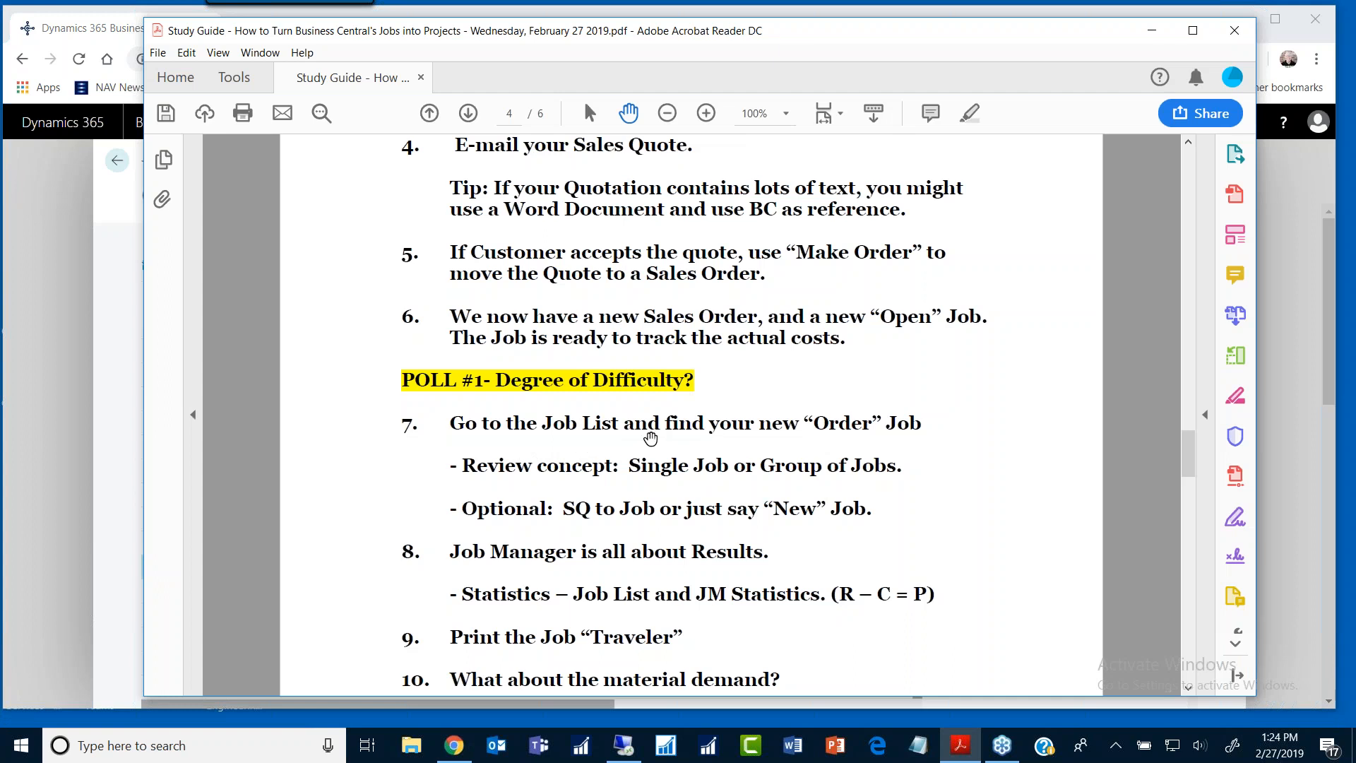
{"action": "scroll", "coordinate": [602, 480], "scroll_direction": "down", "scroll_amount": 4}
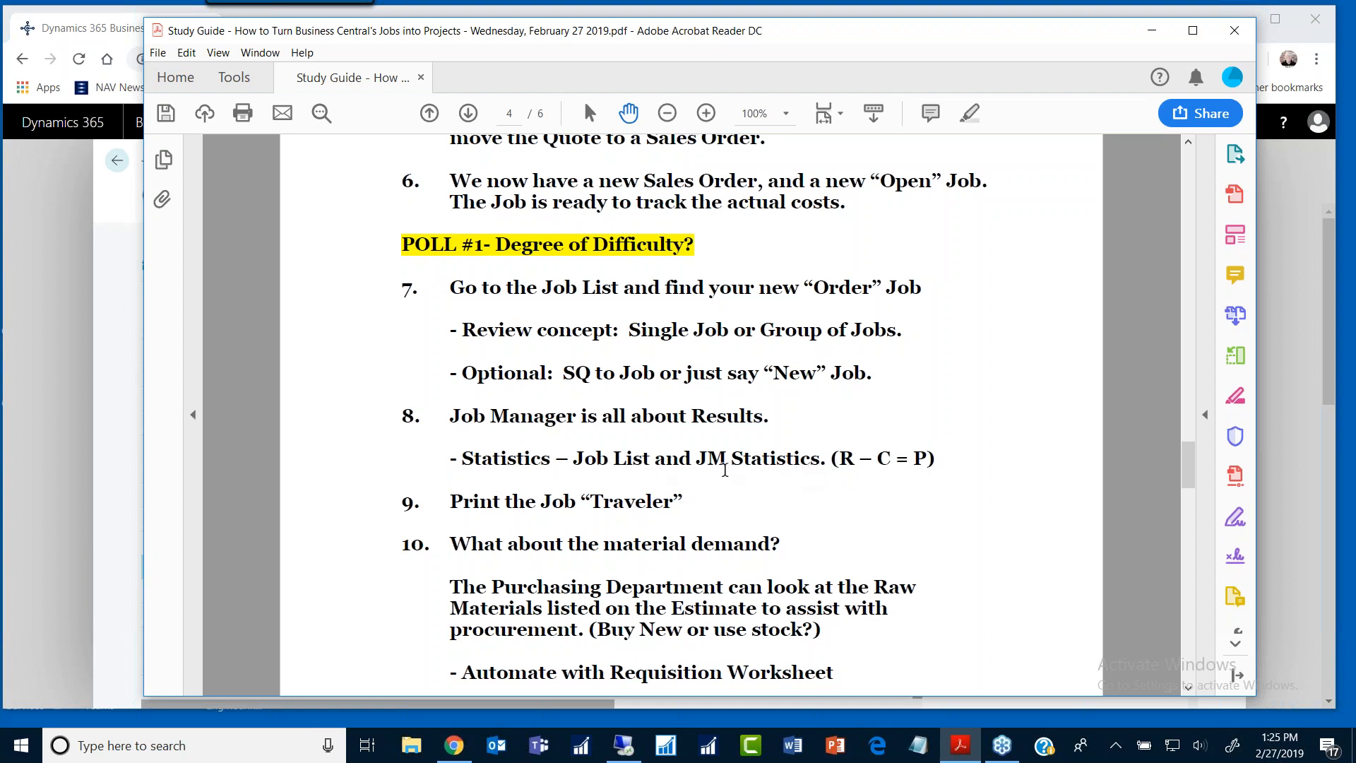
{"action": "left_click", "coordinate": [1144, 34]}
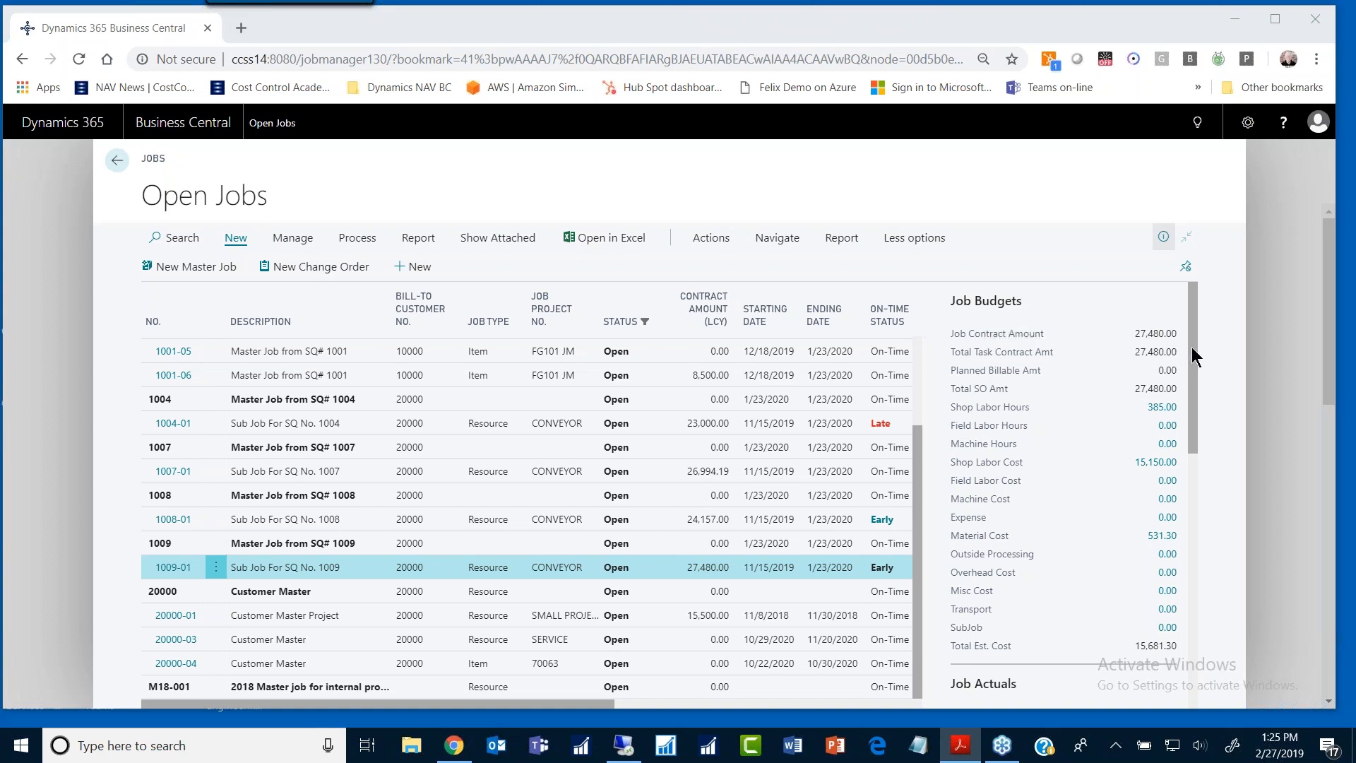
Step: Compare the Job Budgets and Job Actuals figures of jobs 1009-01 and 1001-01 in the Open Jobs list
{"action": "left_click_drag", "start_coordinate": [1193, 346], "coordinate": [1197, 379]}
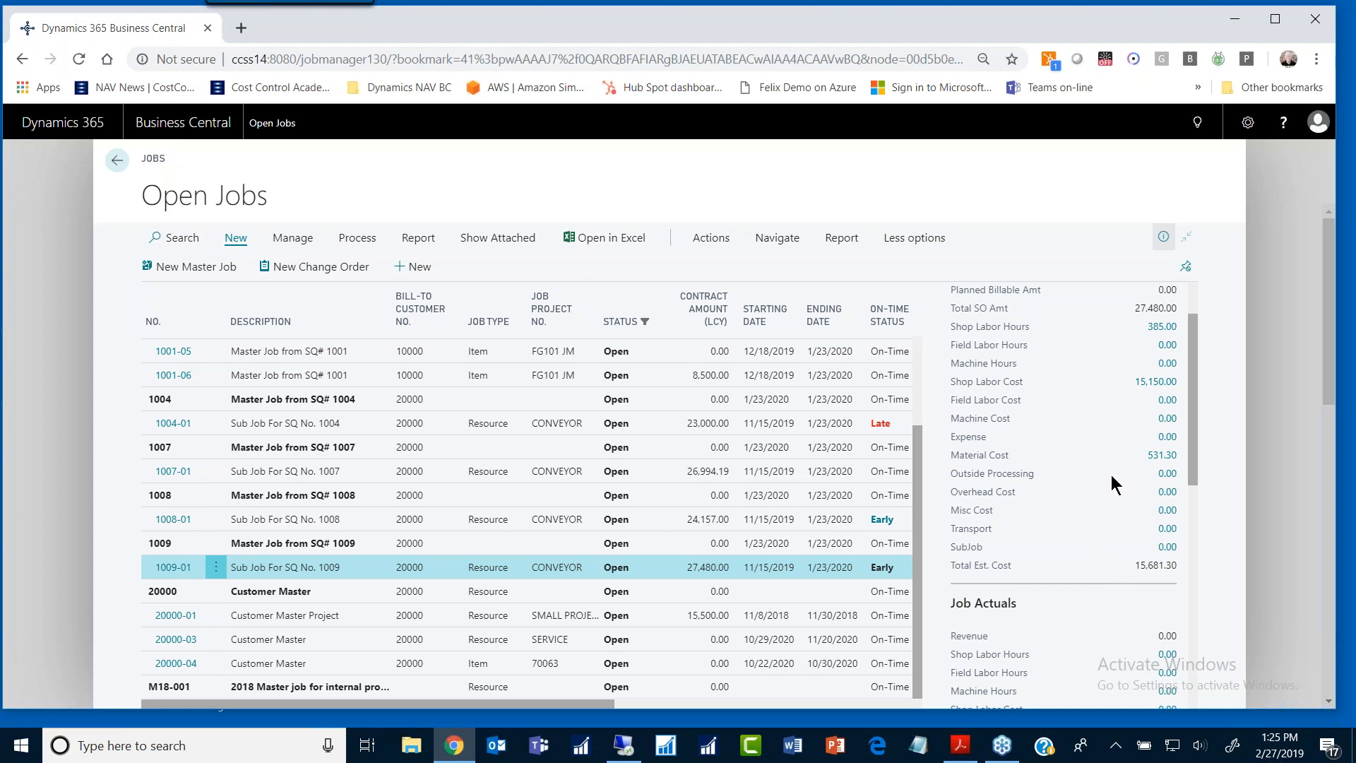
{"action": "left_click_drag", "start_coordinate": [1191, 389], "coordinate": [1189, 499]}
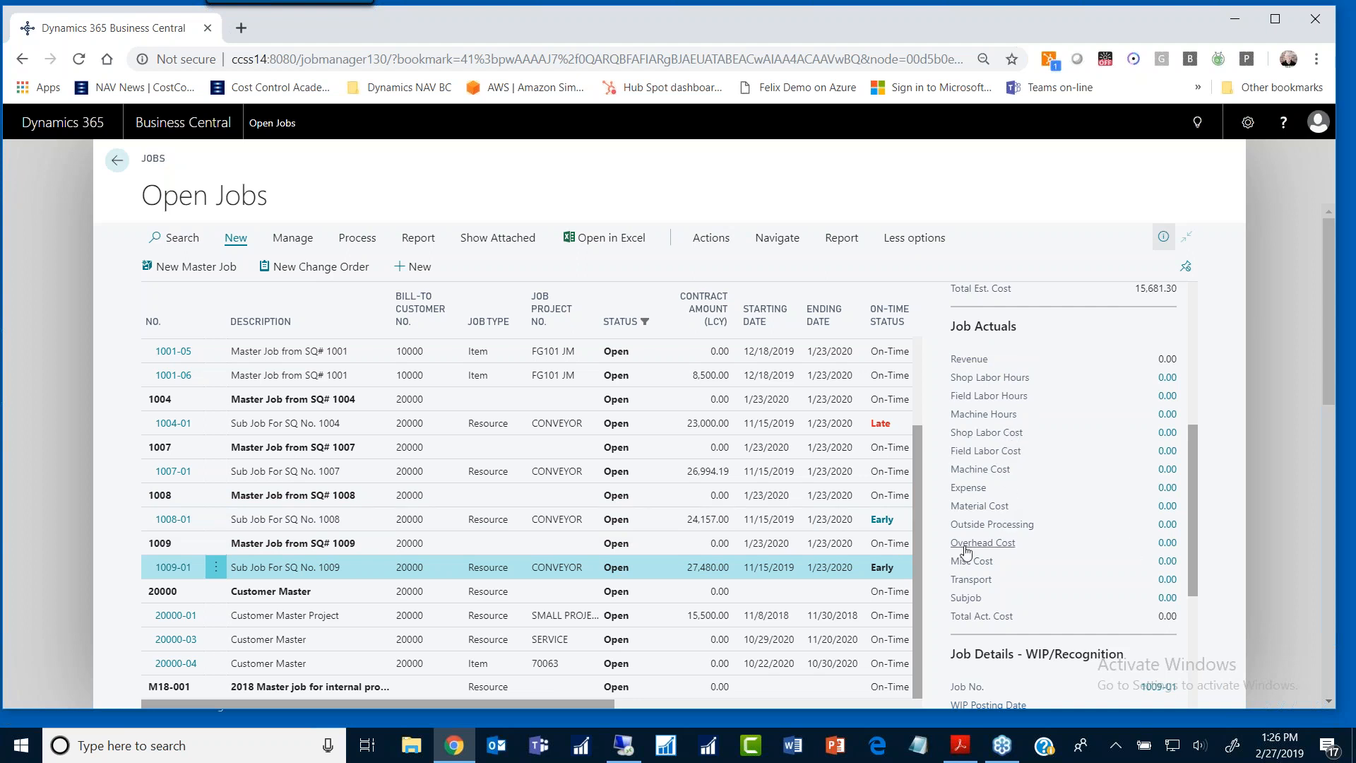
{"action": "left_click_drag", "start_coordinate": [917, 586], "coordinate": [909, 469]}
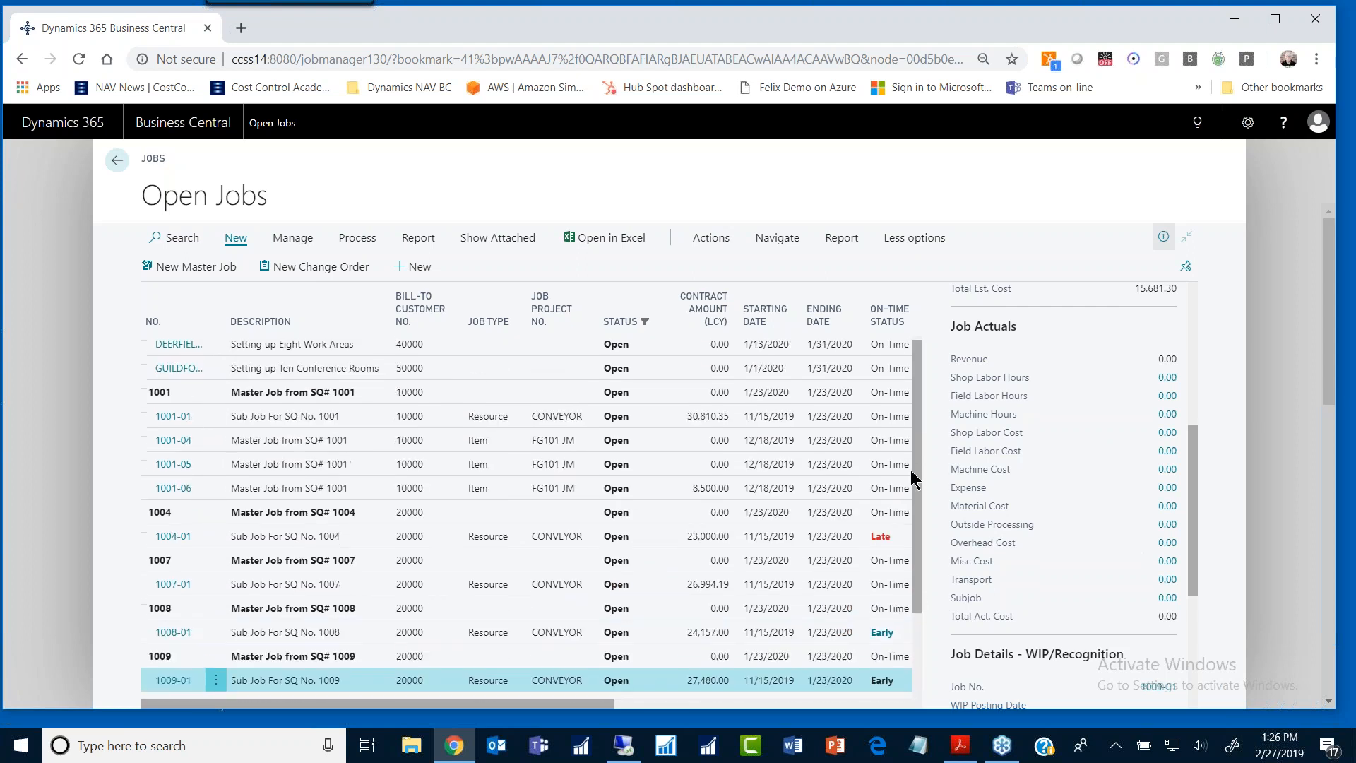
{"action": "left_click", "coordinate": [299, 418]}
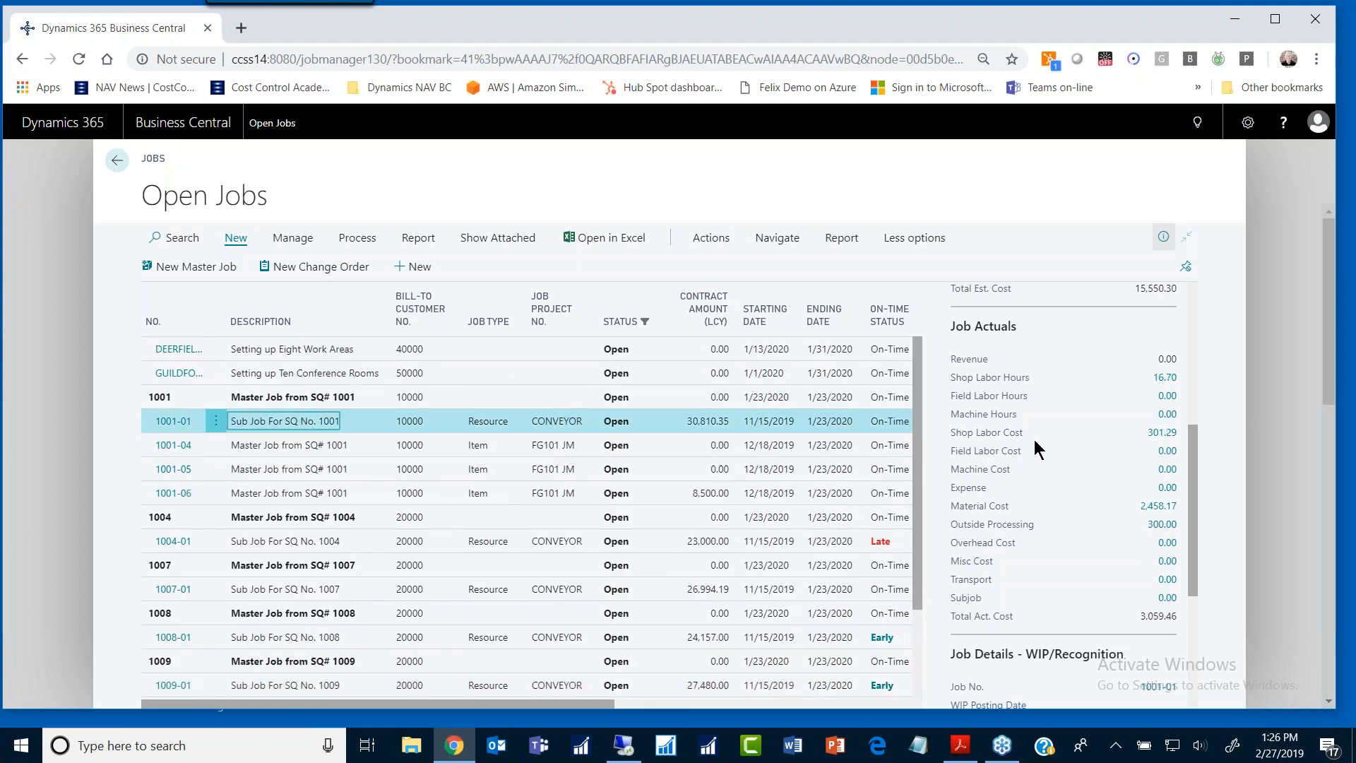
{"action": "left_click_drag", "start_coordinate": [1192, 462], "coordinate": [1199, 327]}
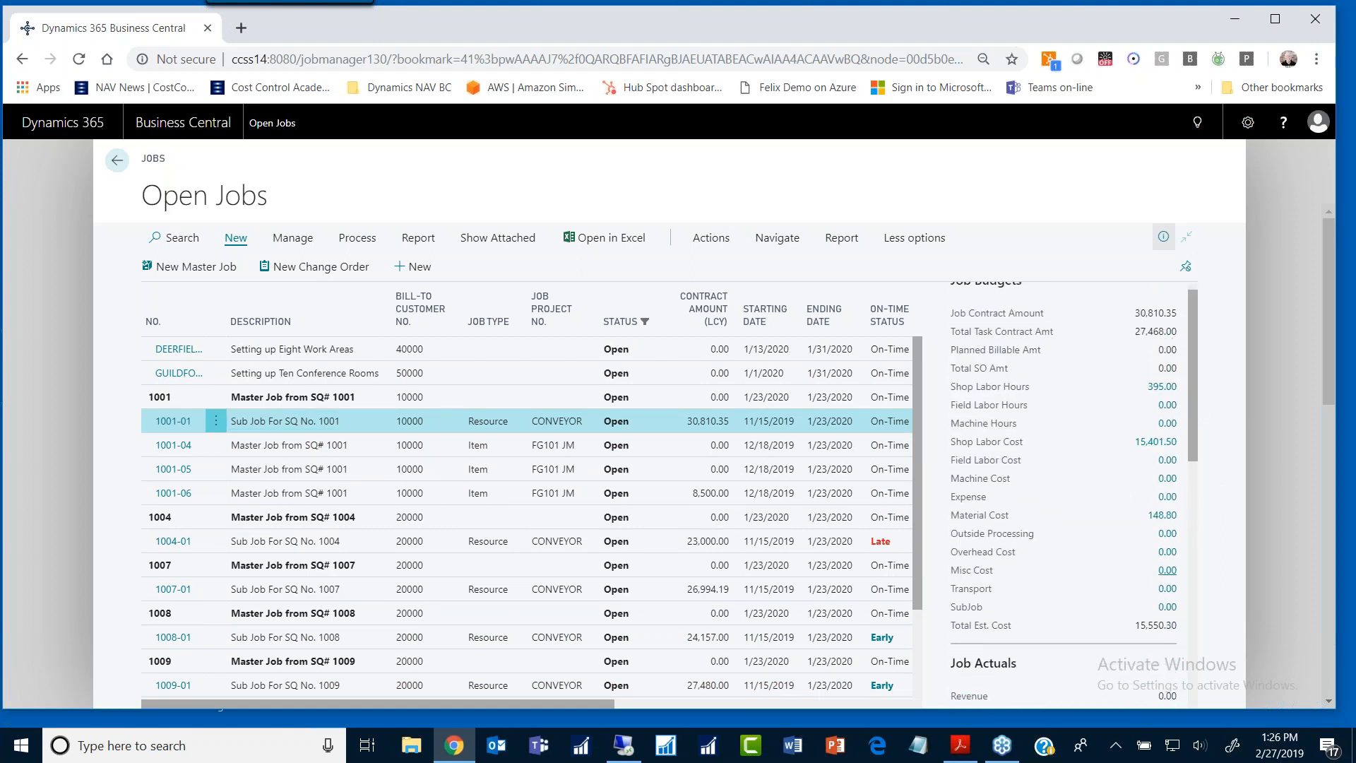
{"action": "left_click_drag", "start_coordinate": [1194, 409], "coordinate": [1192, 532]}
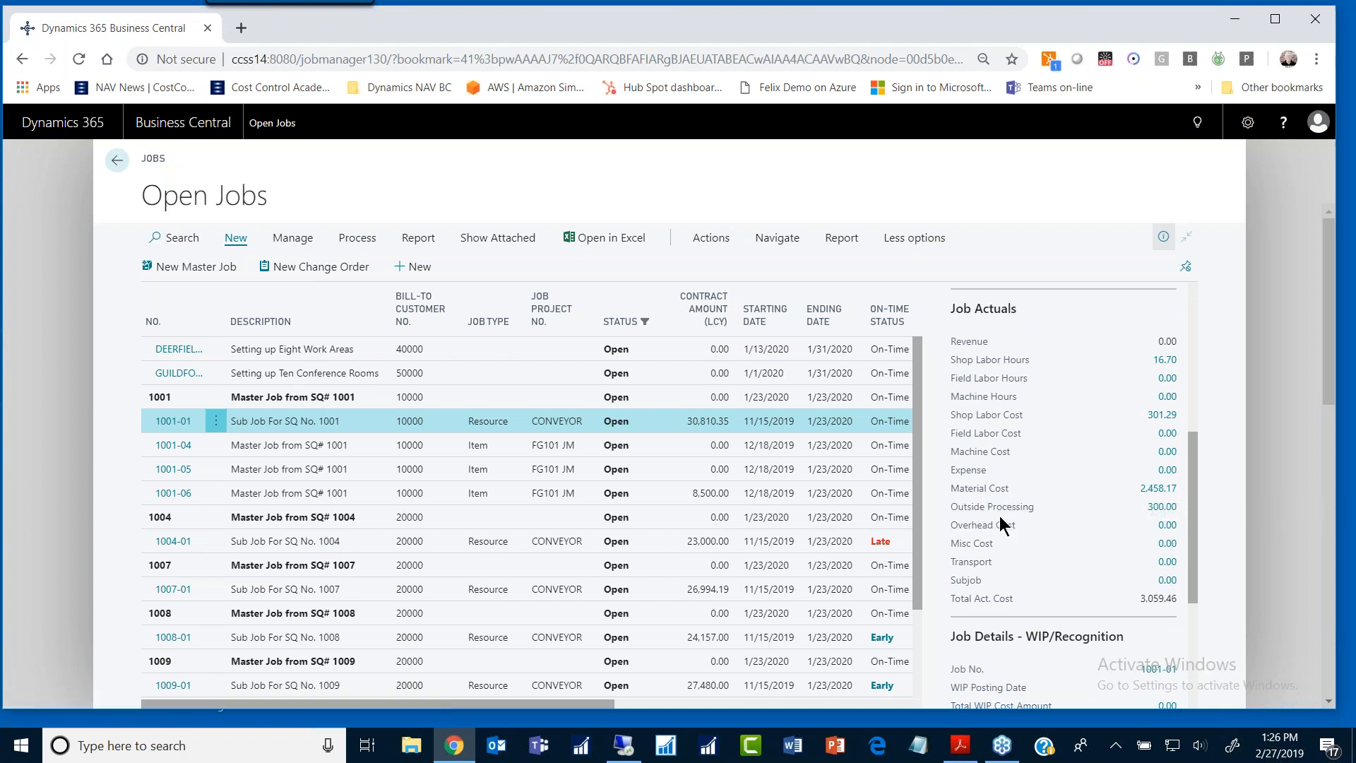
Step: Review the job ledger entries behind job 1001-01's actual Outside Processing and Material Cost, and return to the Open Jobs list
{"action": "left_click", "coordinate": [1162, 507]}
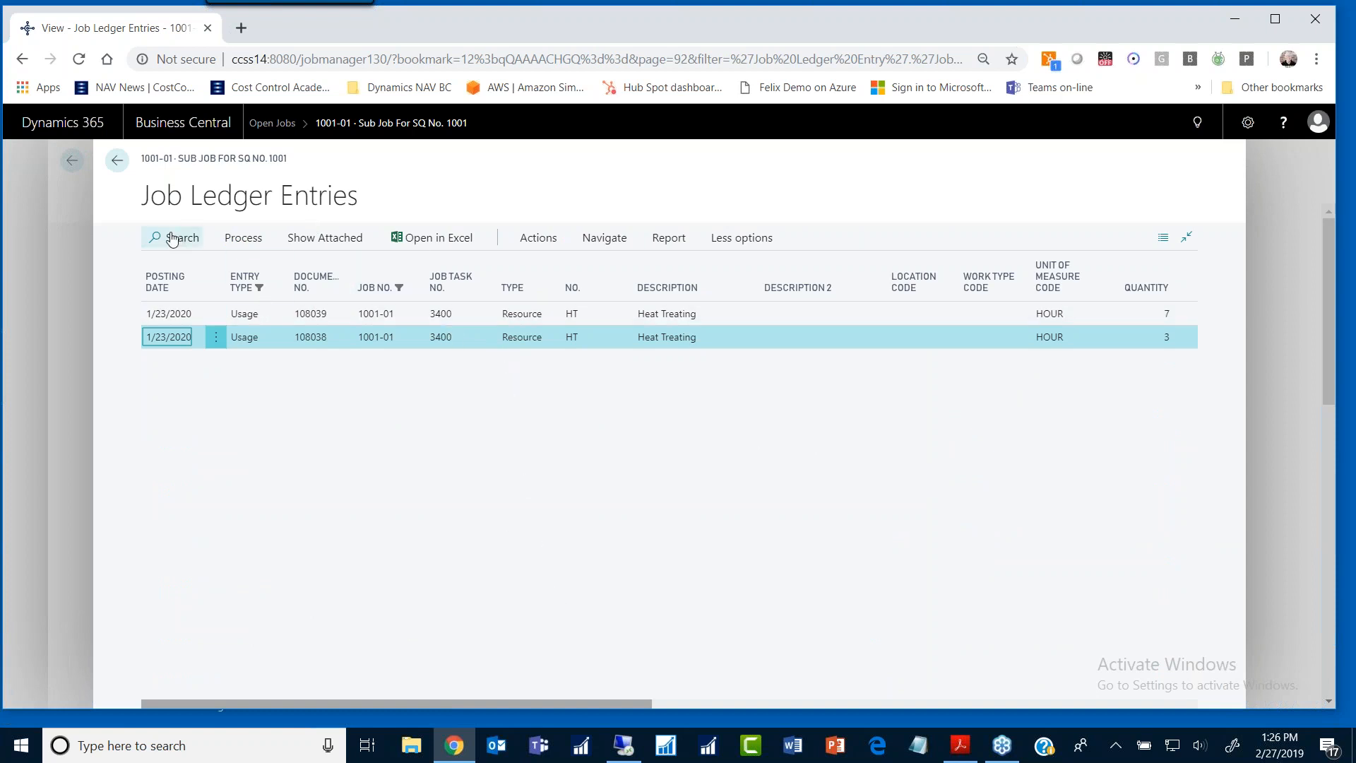
{"action": "left_click", "coordinate": [117, 162]}
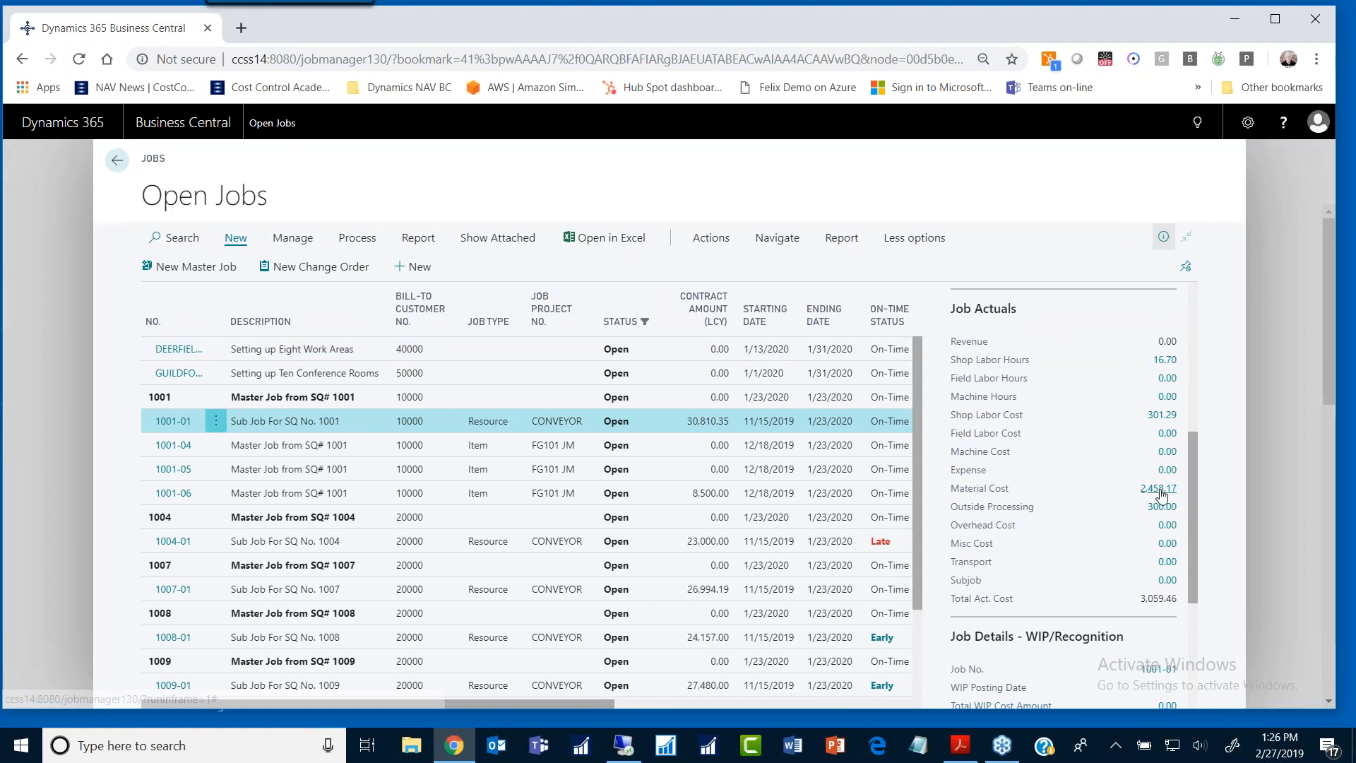
{"action": "left_click", "coordinate": [1139, 487]}
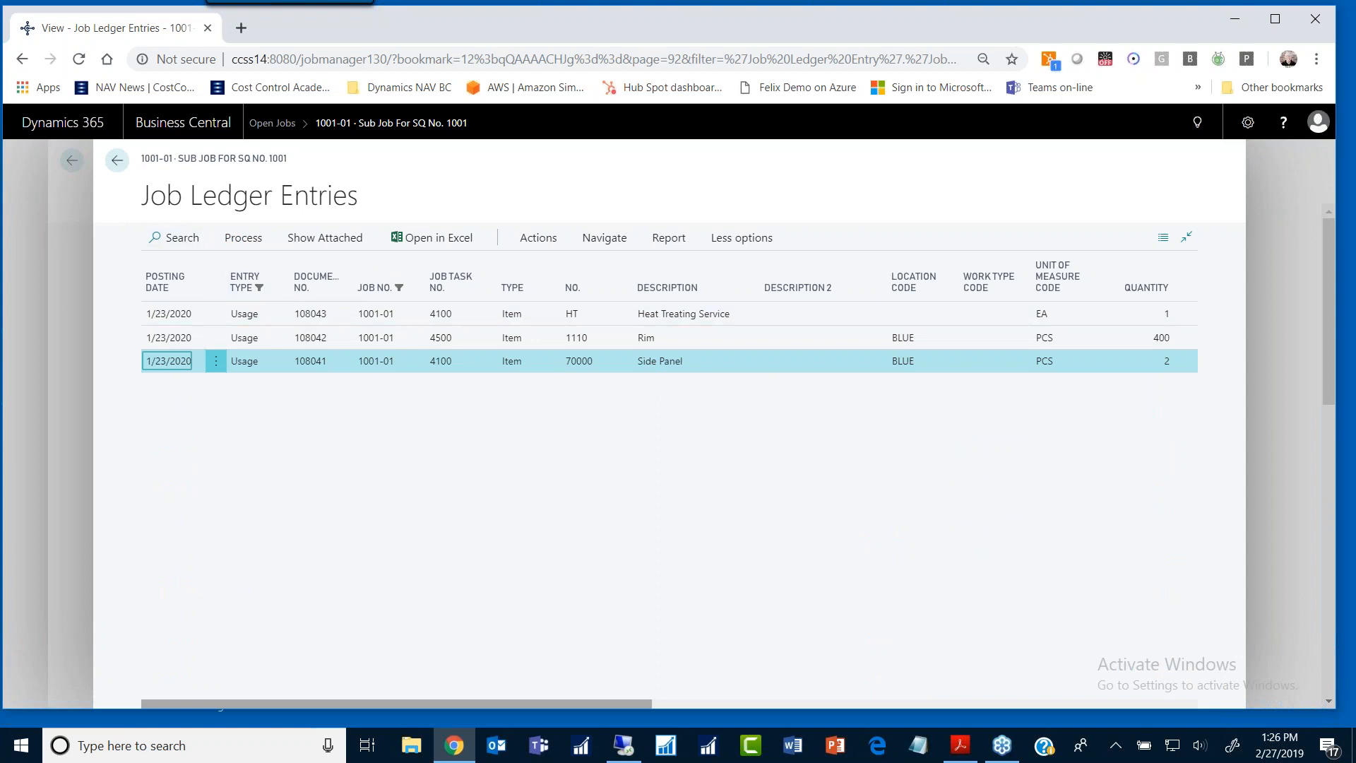
{"action": "left_click", "coordinate": [117, 160]}
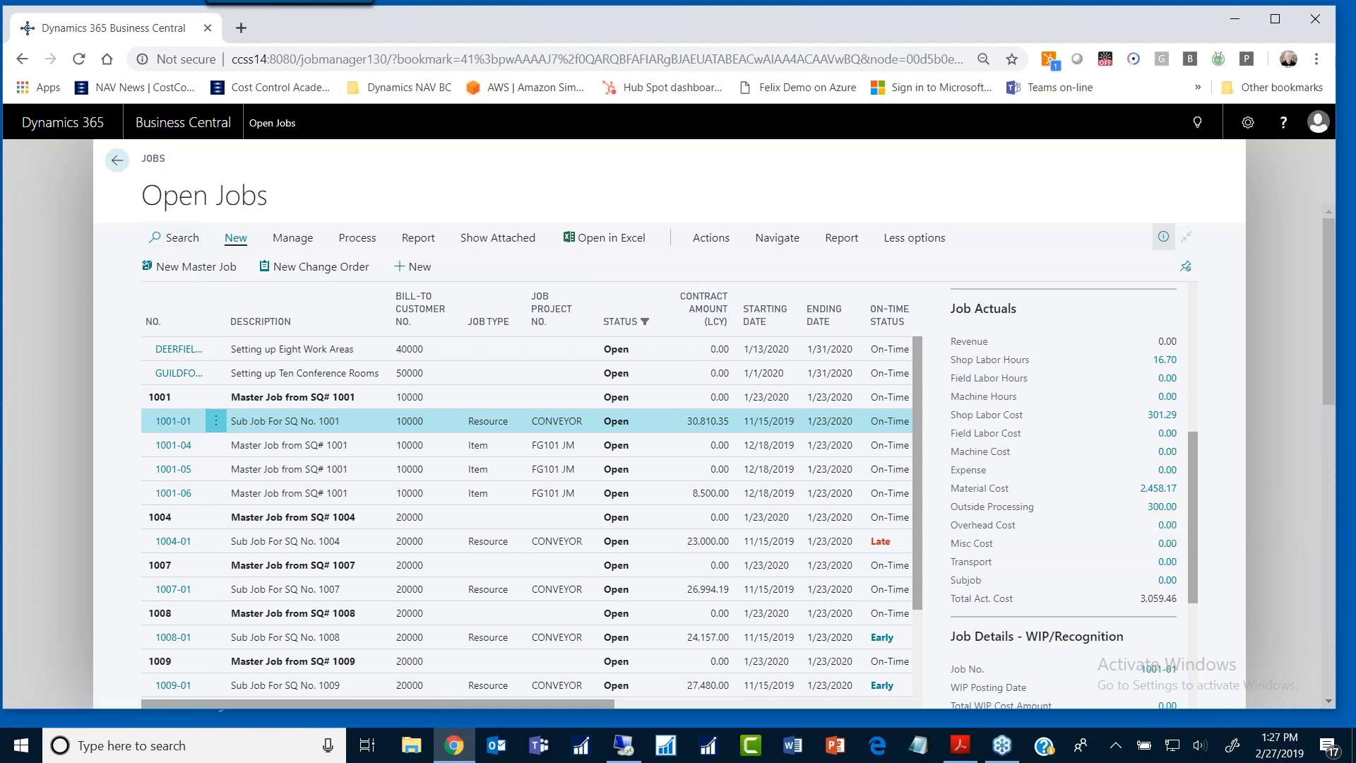
Step: Examine job 1001-01's JM Statistics, from the budget, actuals and variance columns to the totals, and return to the Open Jobs list
{"action": "left_click", "coordinate": [356, 240]}
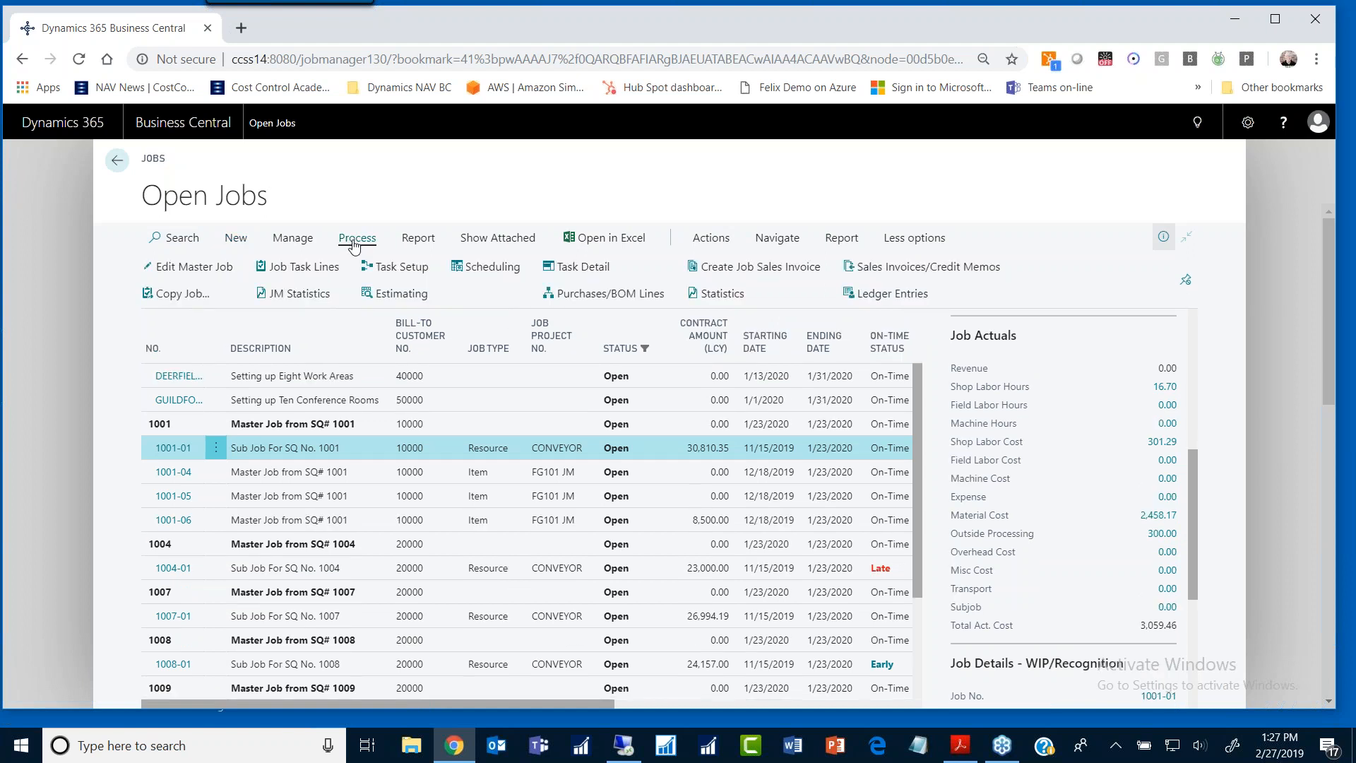
{"action": "left_click", "coordinate": [303, 295]}
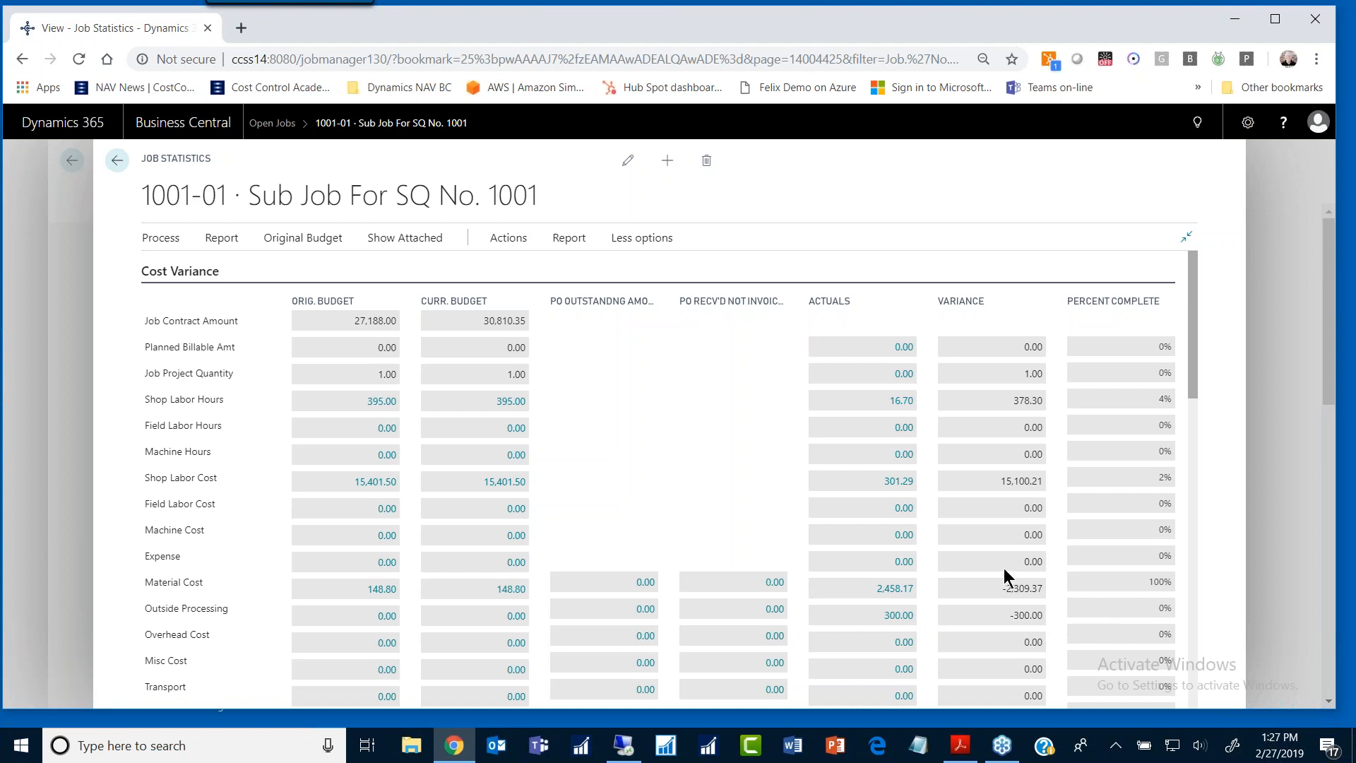
{"action": "scroll", "coordinate": [1003, 569], "scroll_direction": "down", "scroll_amount": 3}
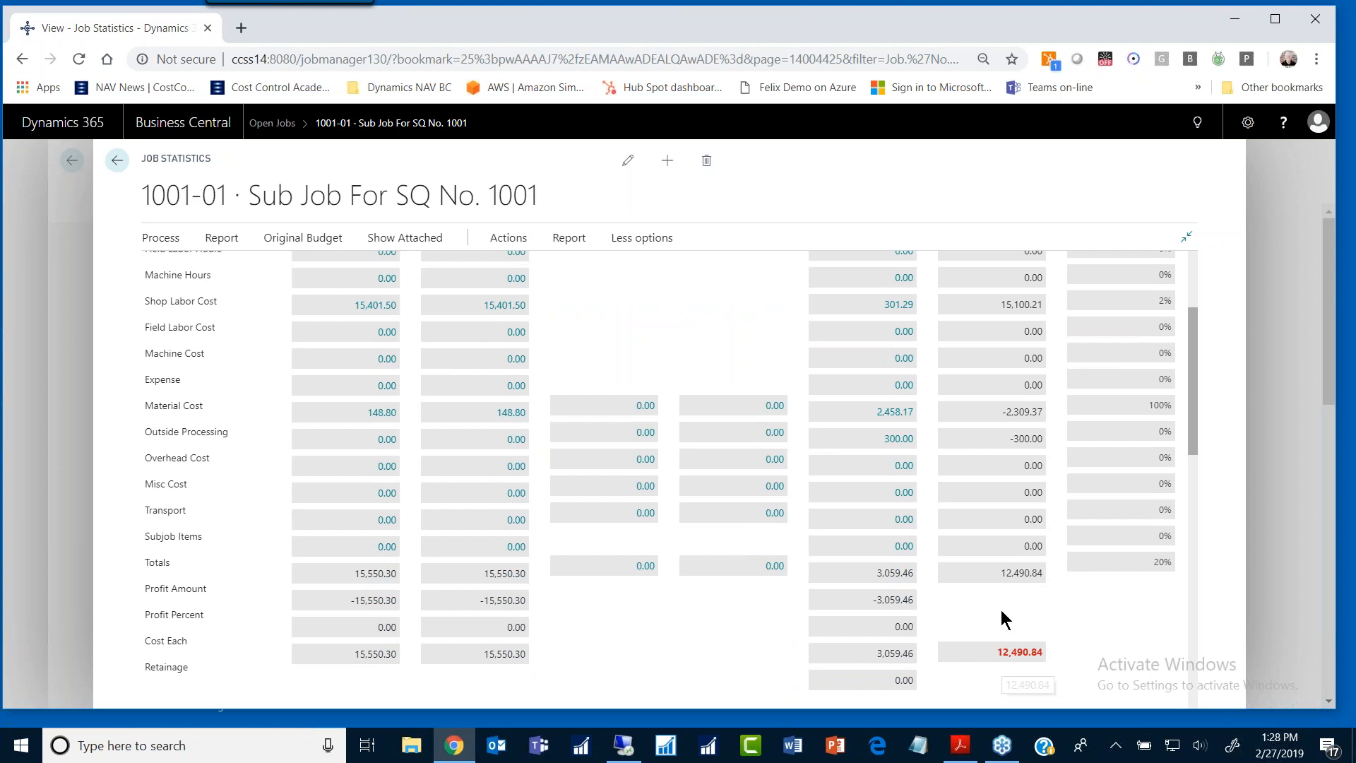
{"action": "scroll", "coordinate": [1001, 609], "scroll_direction": "up", "scroll_amount": 3}
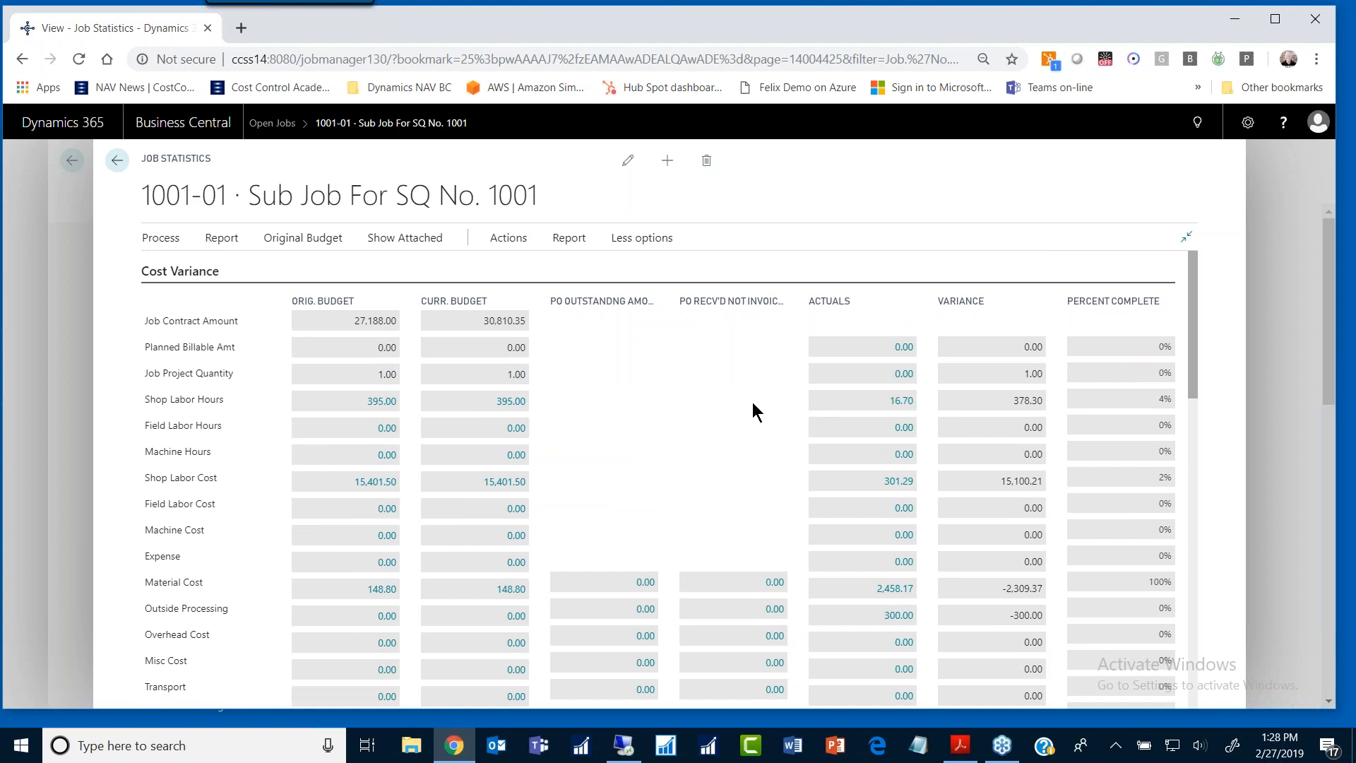
{"action": "scroll", "coordinate": [753, 406], "scroll_direction": "down", "scroll_amount": 3}
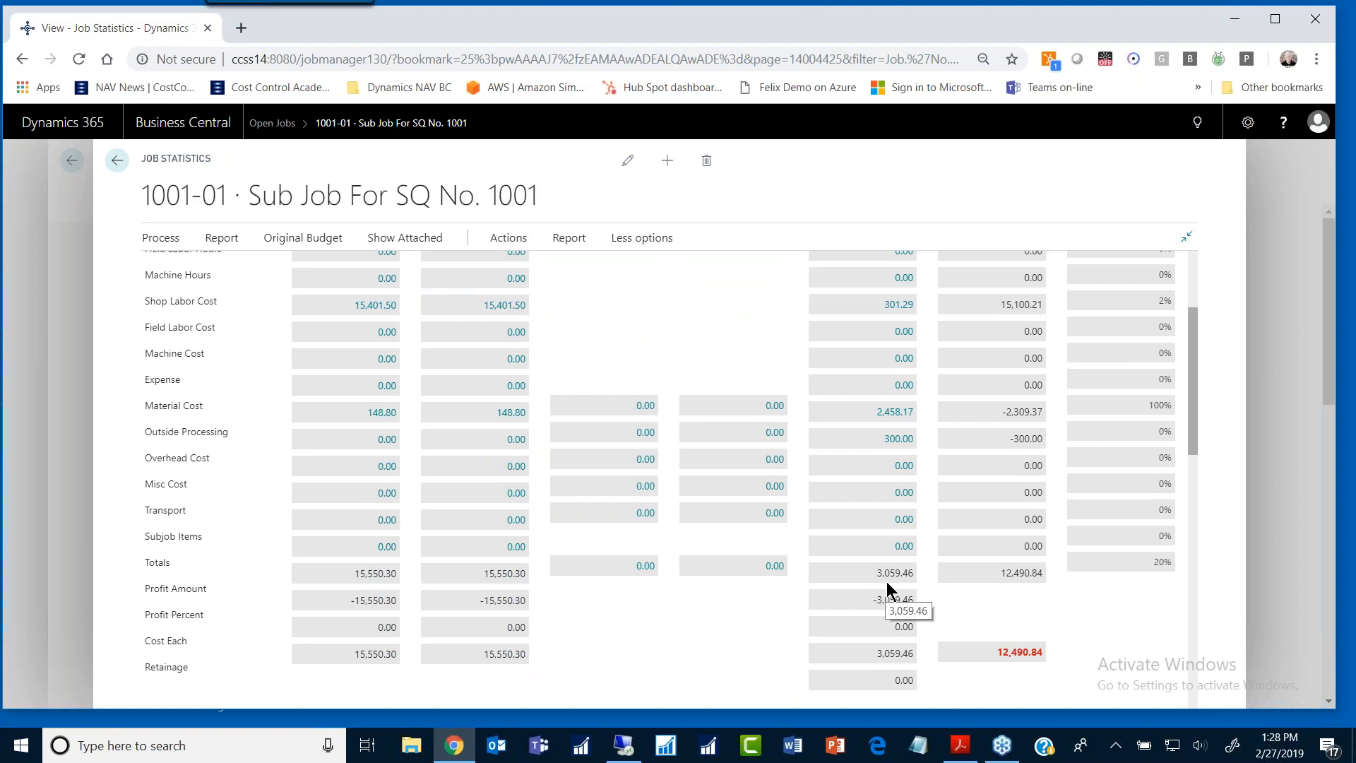
{"action": "scroll", "coordinate": [885, 579], "scroll_direction": "up", "scroll_amount": 3}
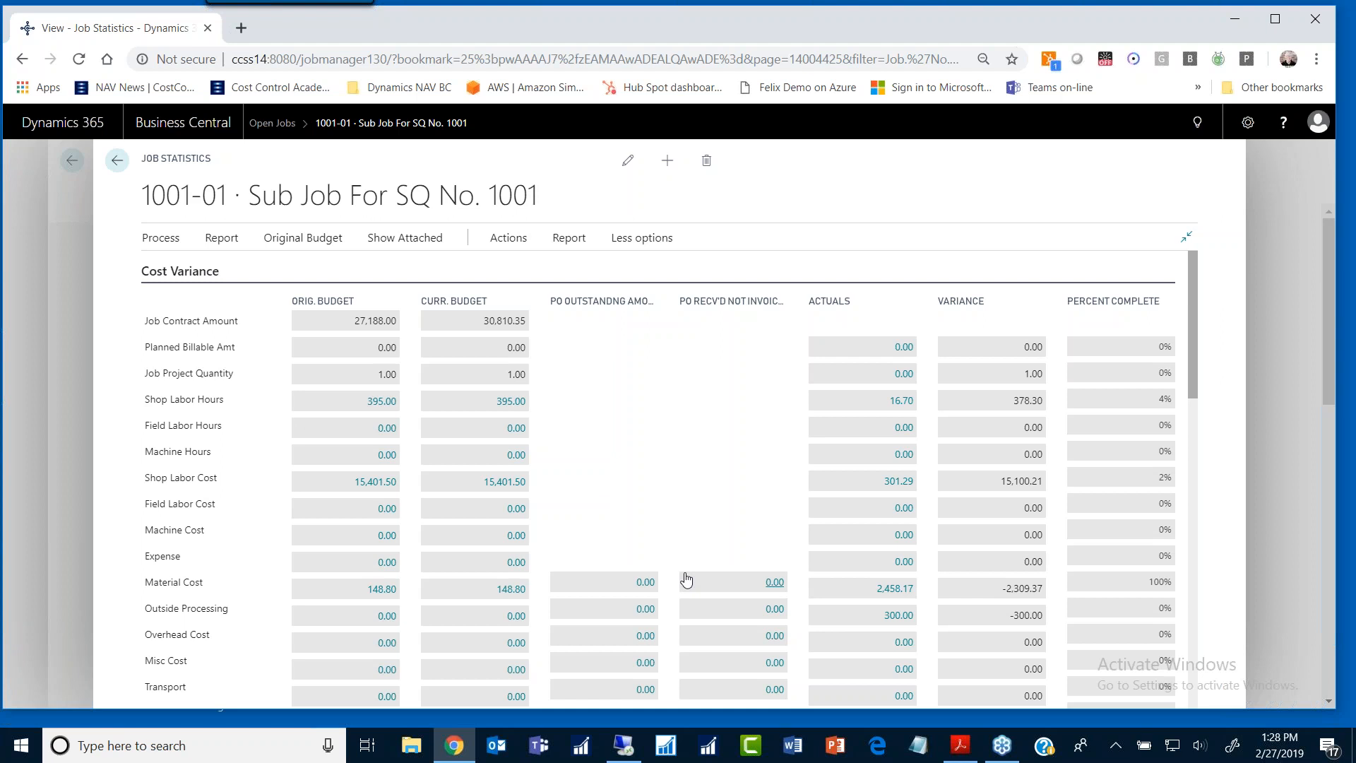
{"action": "left_click", "coordinate": [117, 161]}
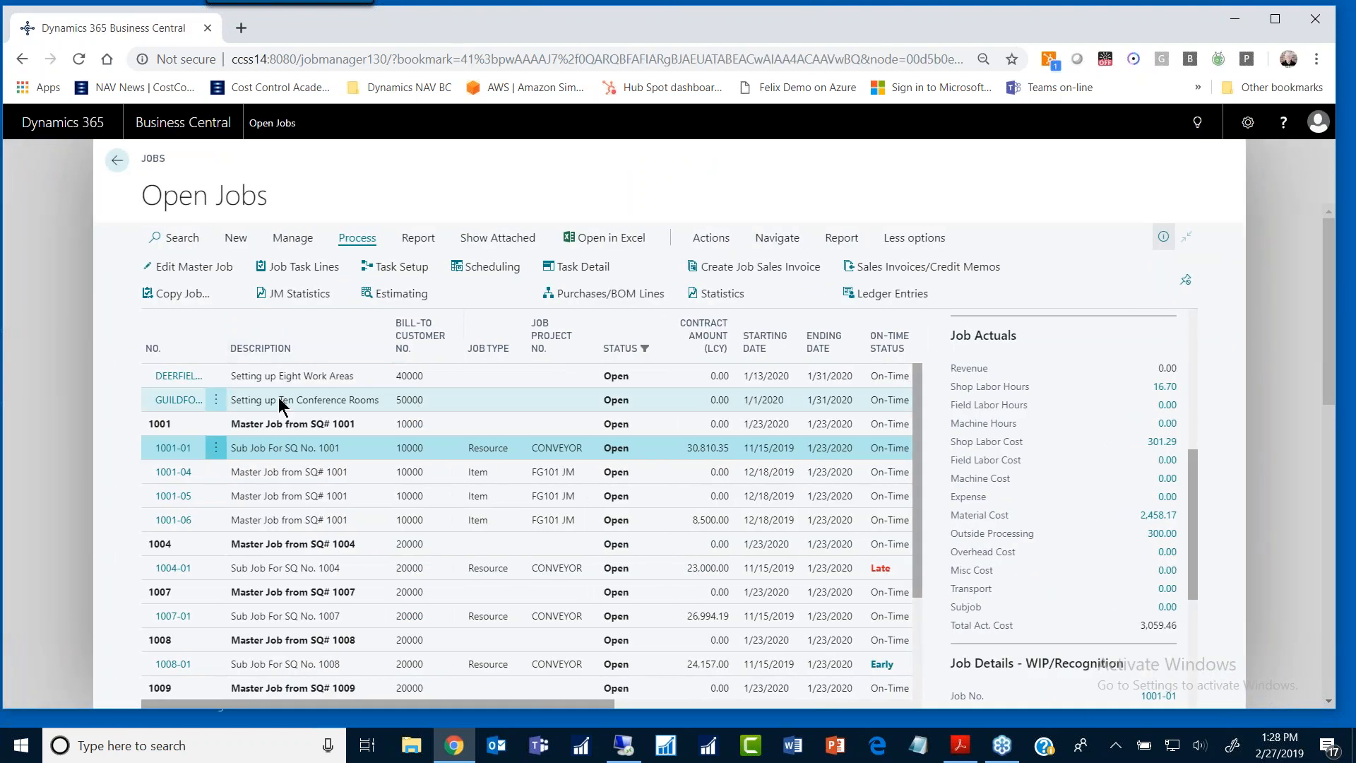
Step: Read steps 9 to 11 of the study guide in Adobe Acrobat Reader, and return to Business Central
{"action": "left_click", "coordinate": [953, 753]}
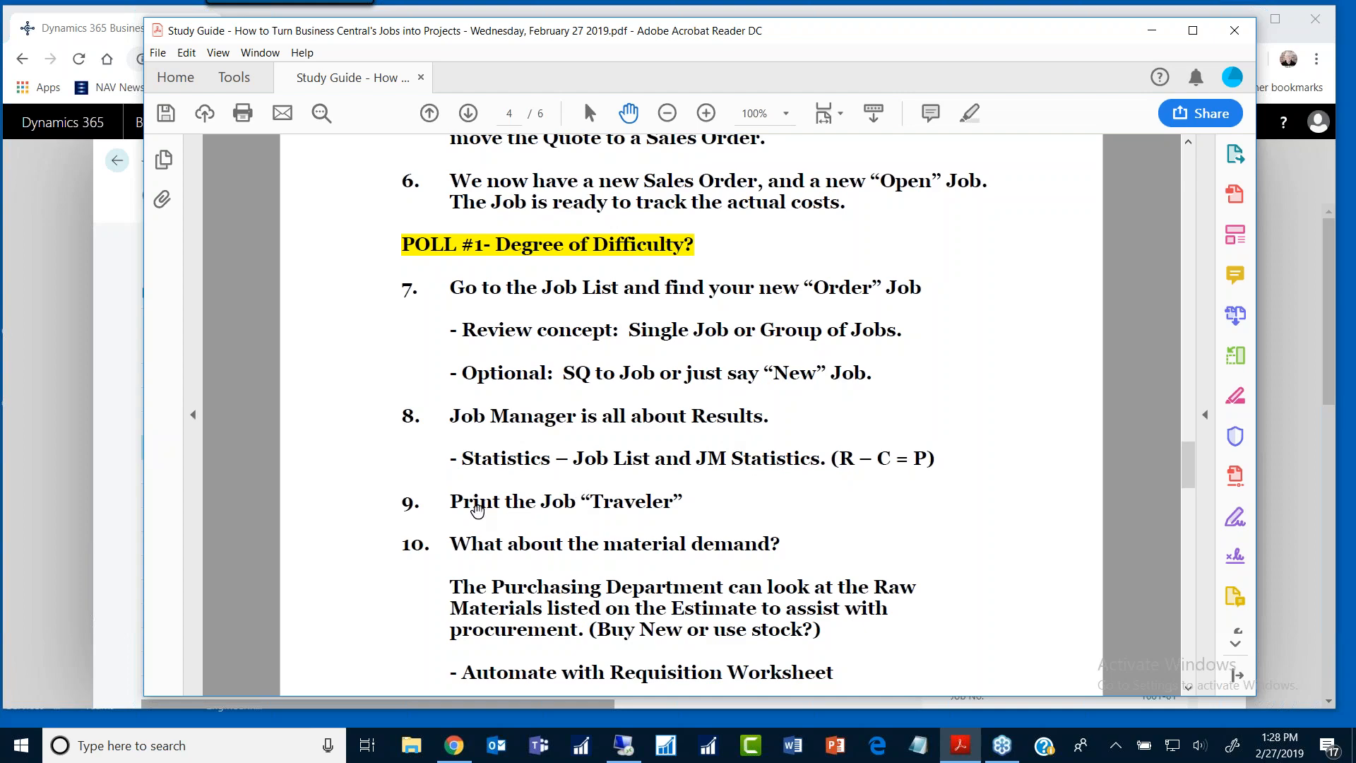
{"action": "scroll", "coordinate": [584, 484], "scroll_direction": "down", "scroll_amount": 2}
{"action": "scroll", "coordinate": [584, 484], "scroll_direction": "down", "scroll_amount": 2}
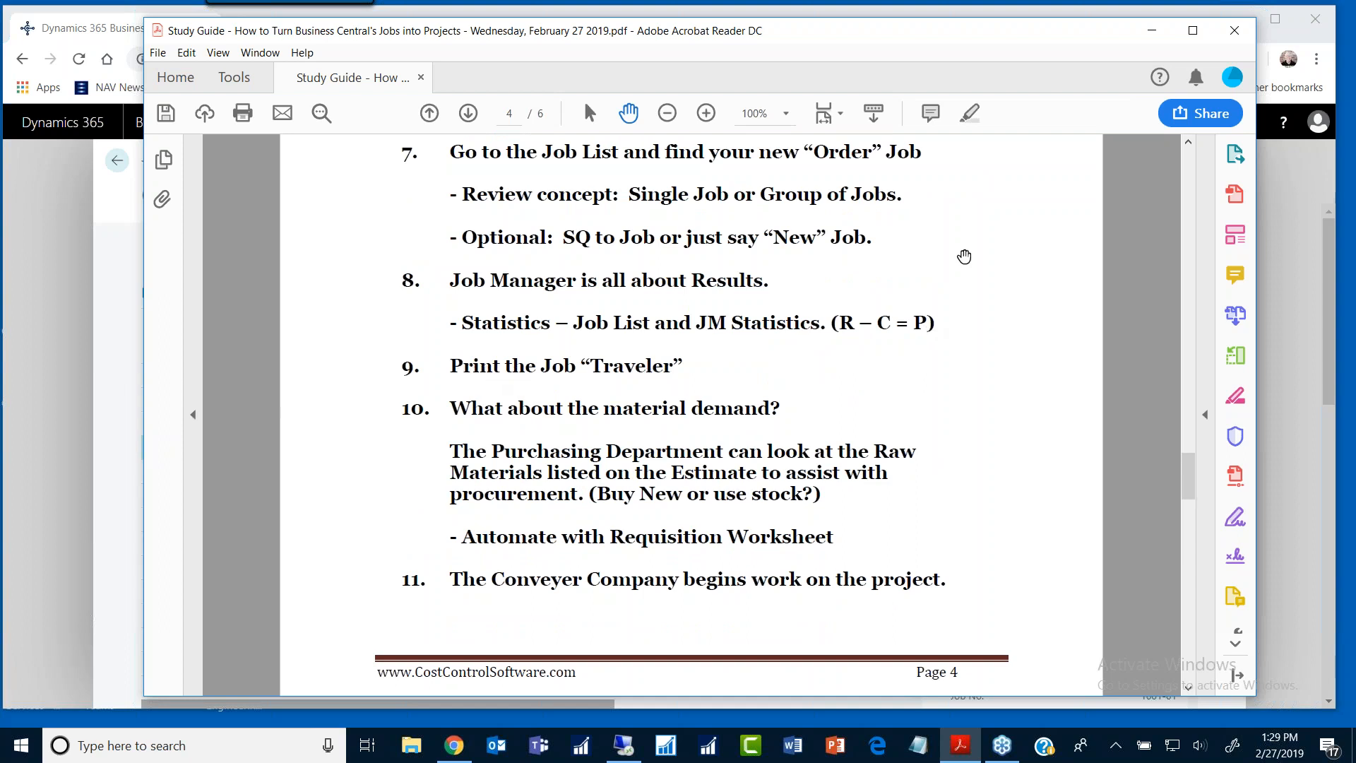
{"action": "left_click", "coordinate": [1151, 31]}
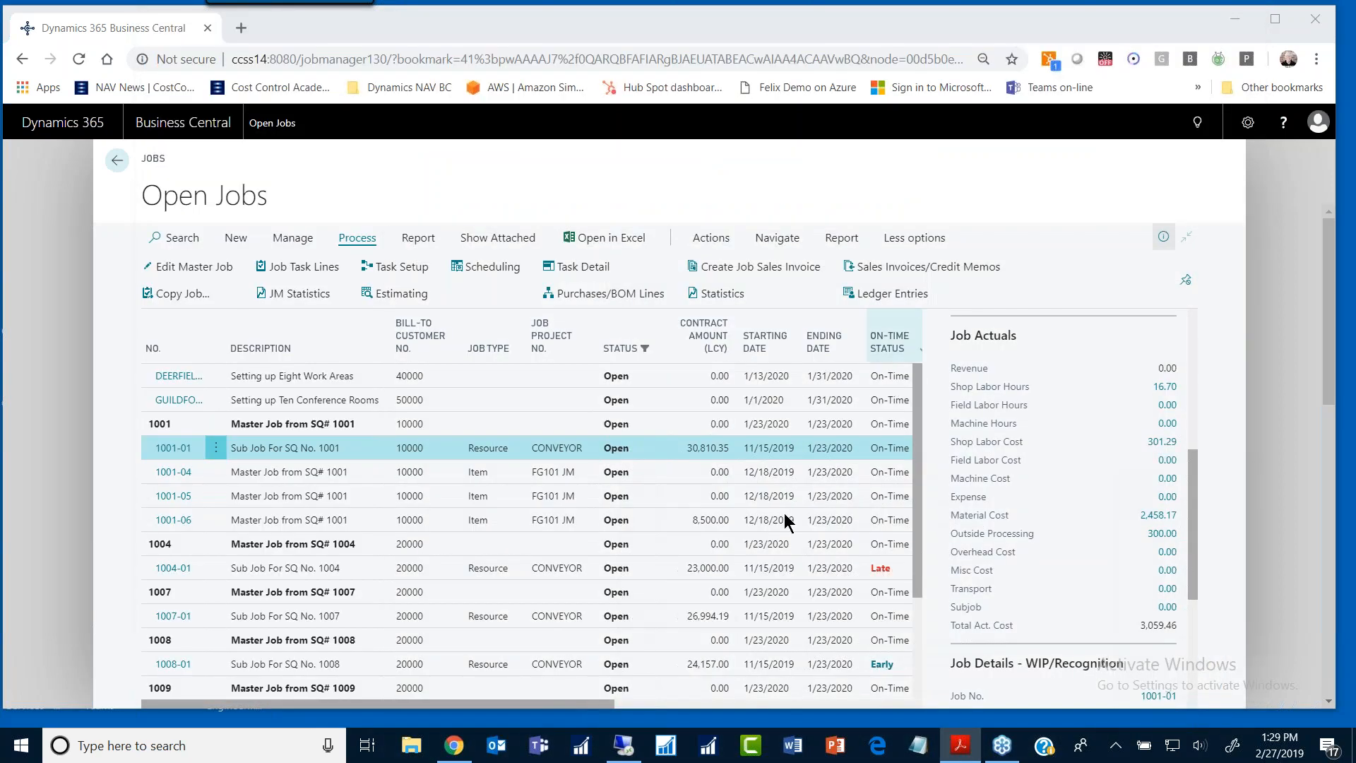
Step: Open the job card of sub job 1009-01 from the Open Jobs list
{"action": "scroll", "coordinate": [317, 527], "scroll_direction": "down", "scroll_amount": 3}
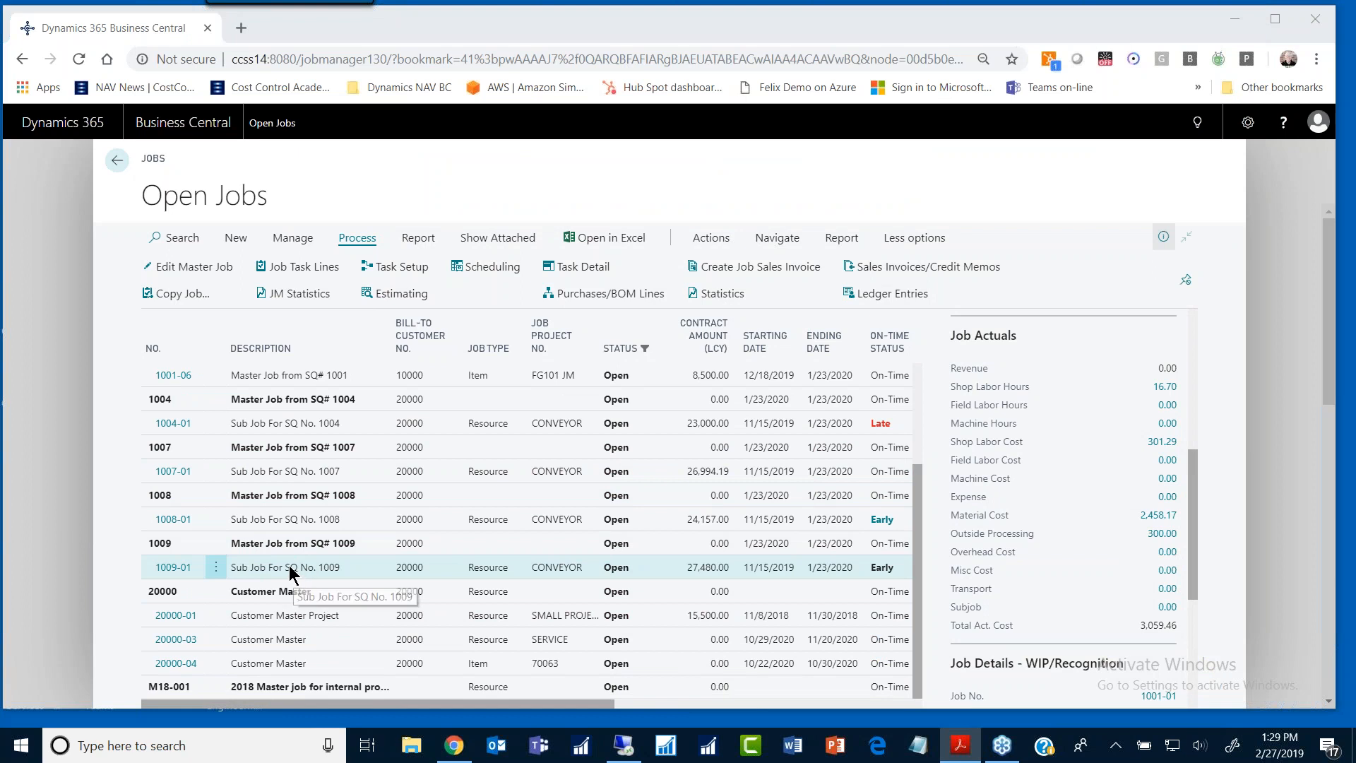
{"action": "left_click", "coordinate": [269, 566]}
{"action": "left_click", "coordinate": [170, 569]}
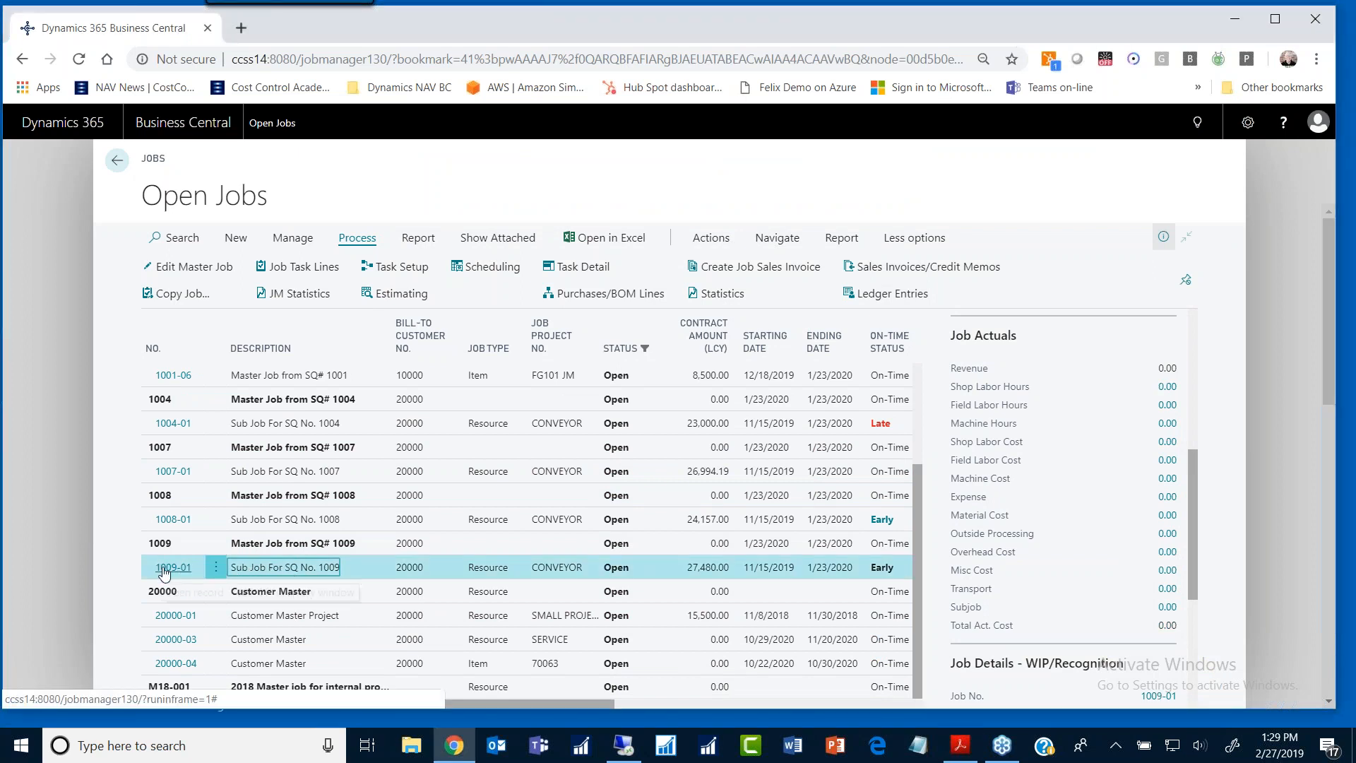
{"action": "left_click", "coordinate": [165, 569]}
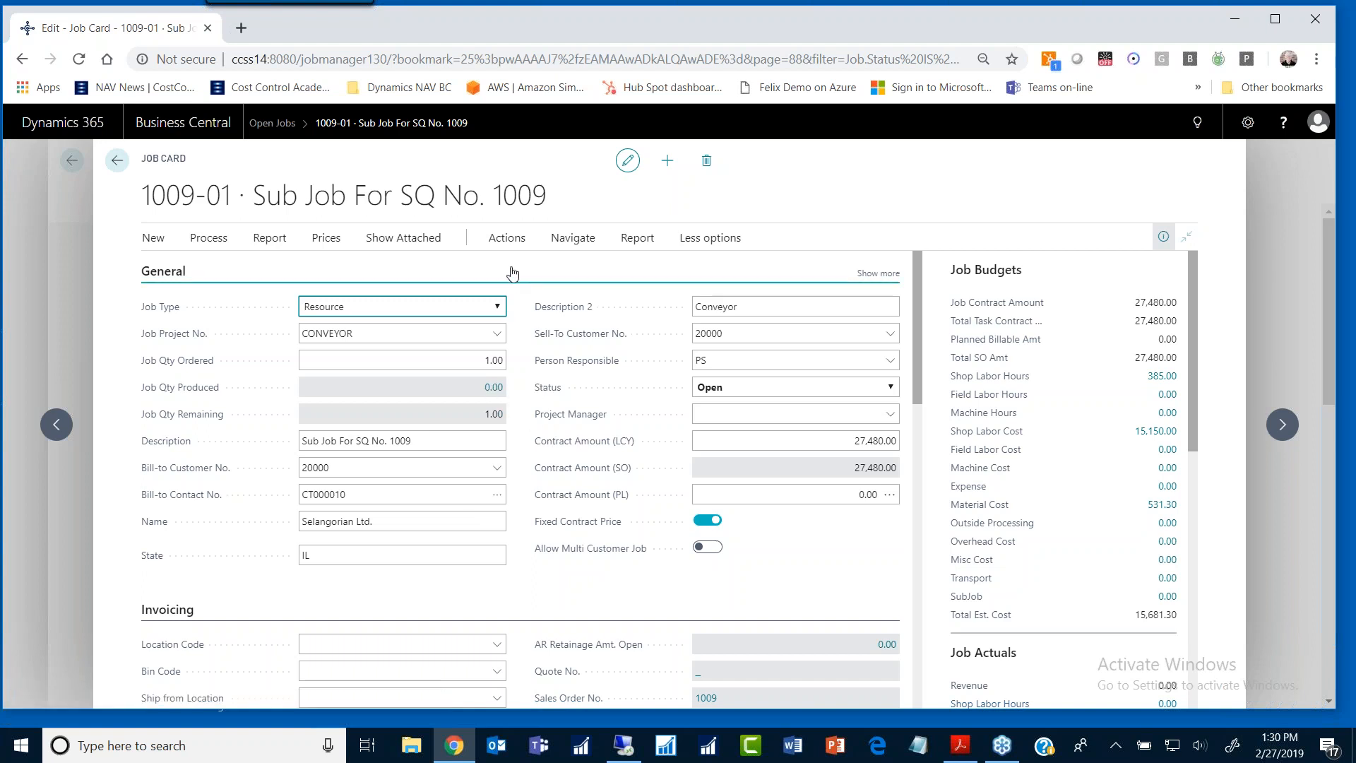
Step: Preview the Job Traveler report from the job card, filtered to job No. 1009-01
{"action": "left_click", "coordinate": [644, 240]}
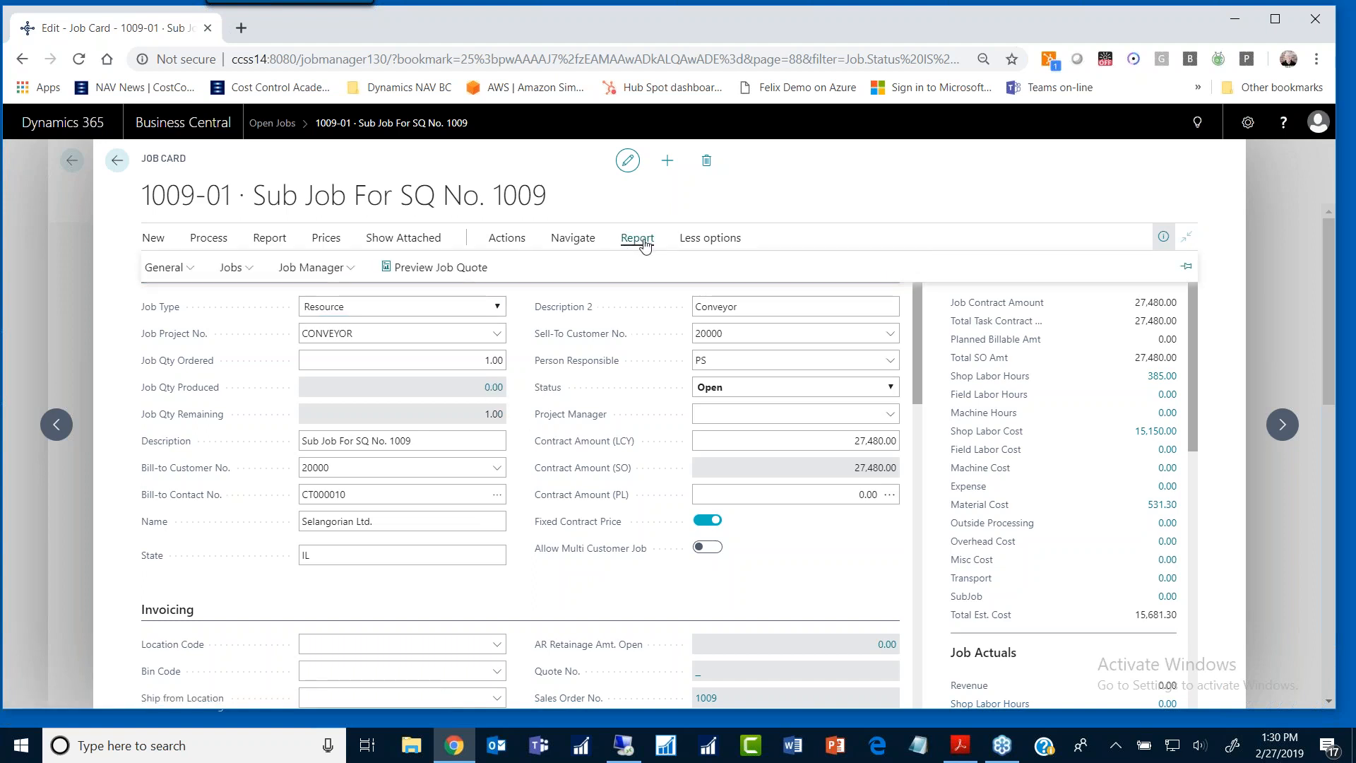
{"action": "left_click", "coordinate": [337, 275]}
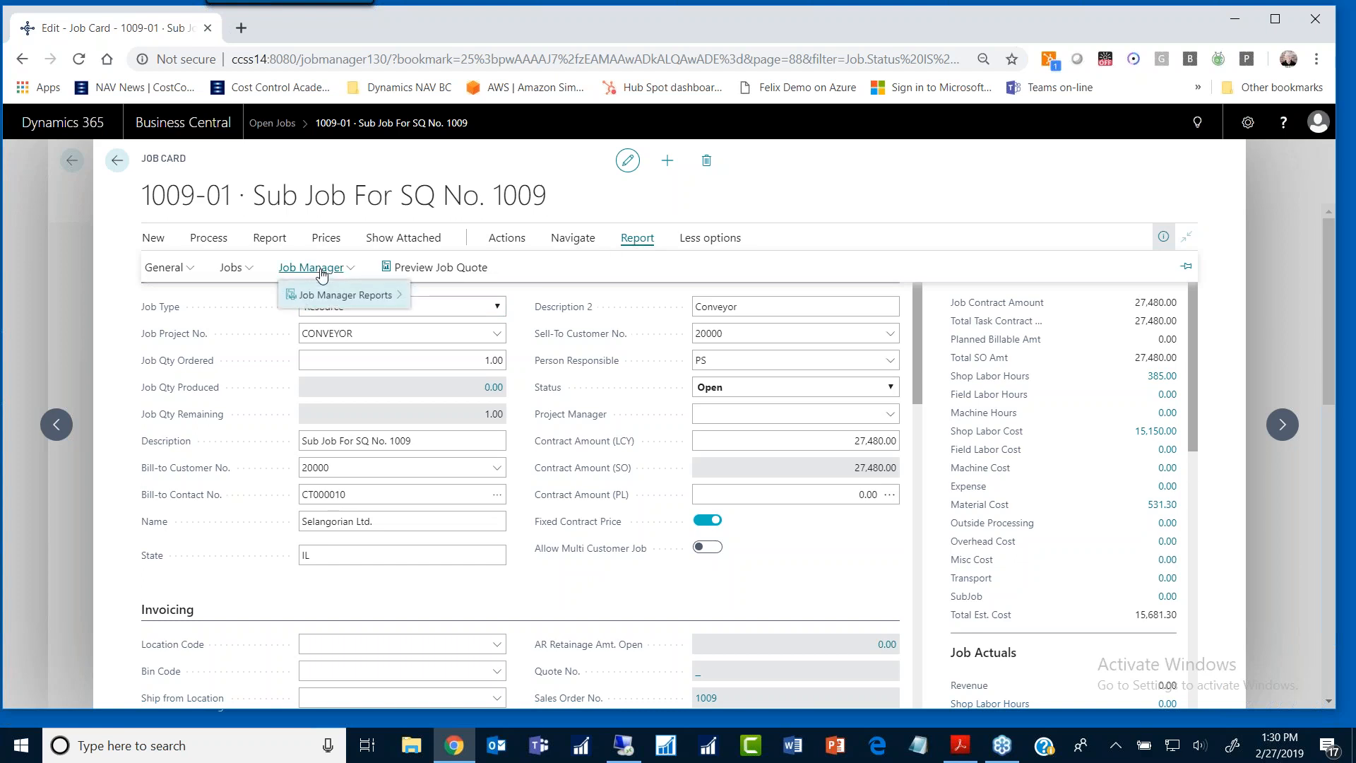
{"action": "mouse_move", "coordinate": [326, 297]}
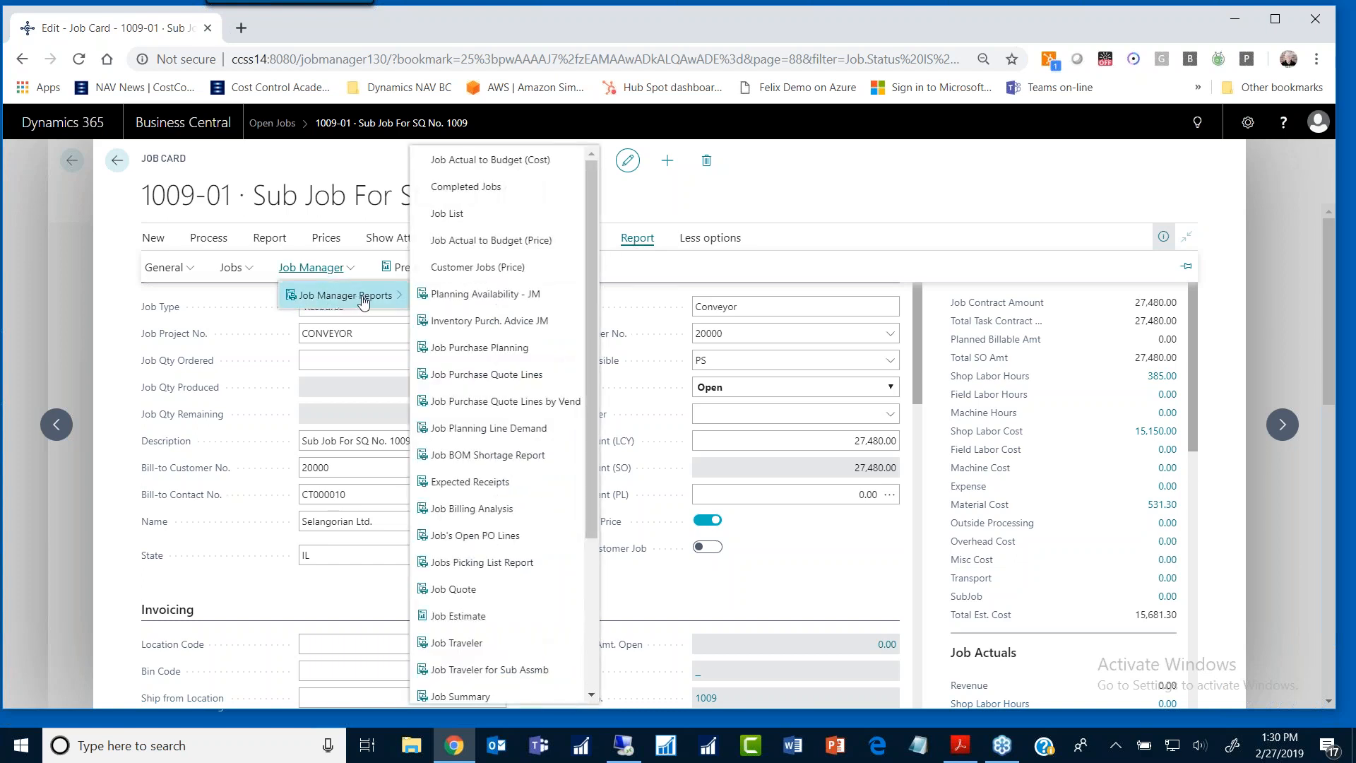
{"action": "left_click", "coordinate": [459, 642]}
{"action": "left_click", "coordinate": [735, 239]}
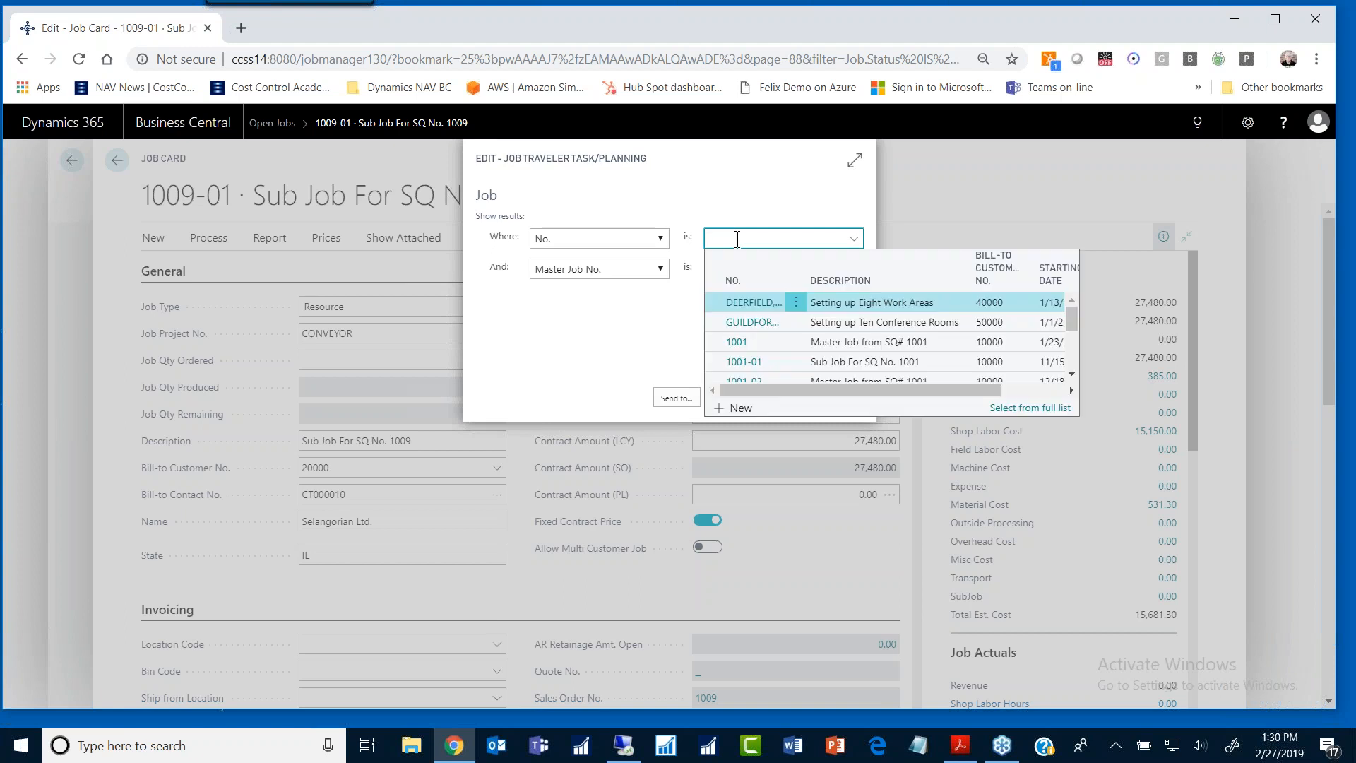
{"action": "type", "text": "1009-01"}
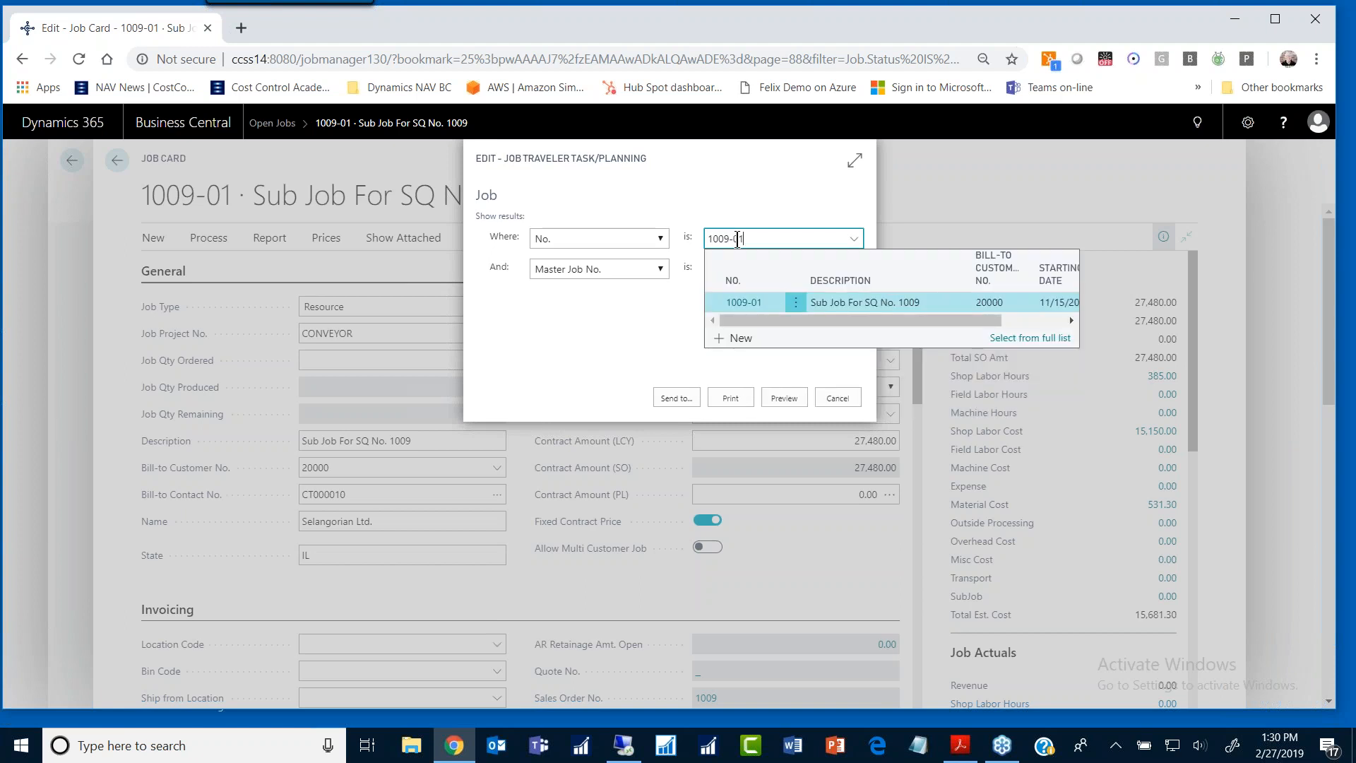
{"action": "left_click", "coordinate": [812, 306]}
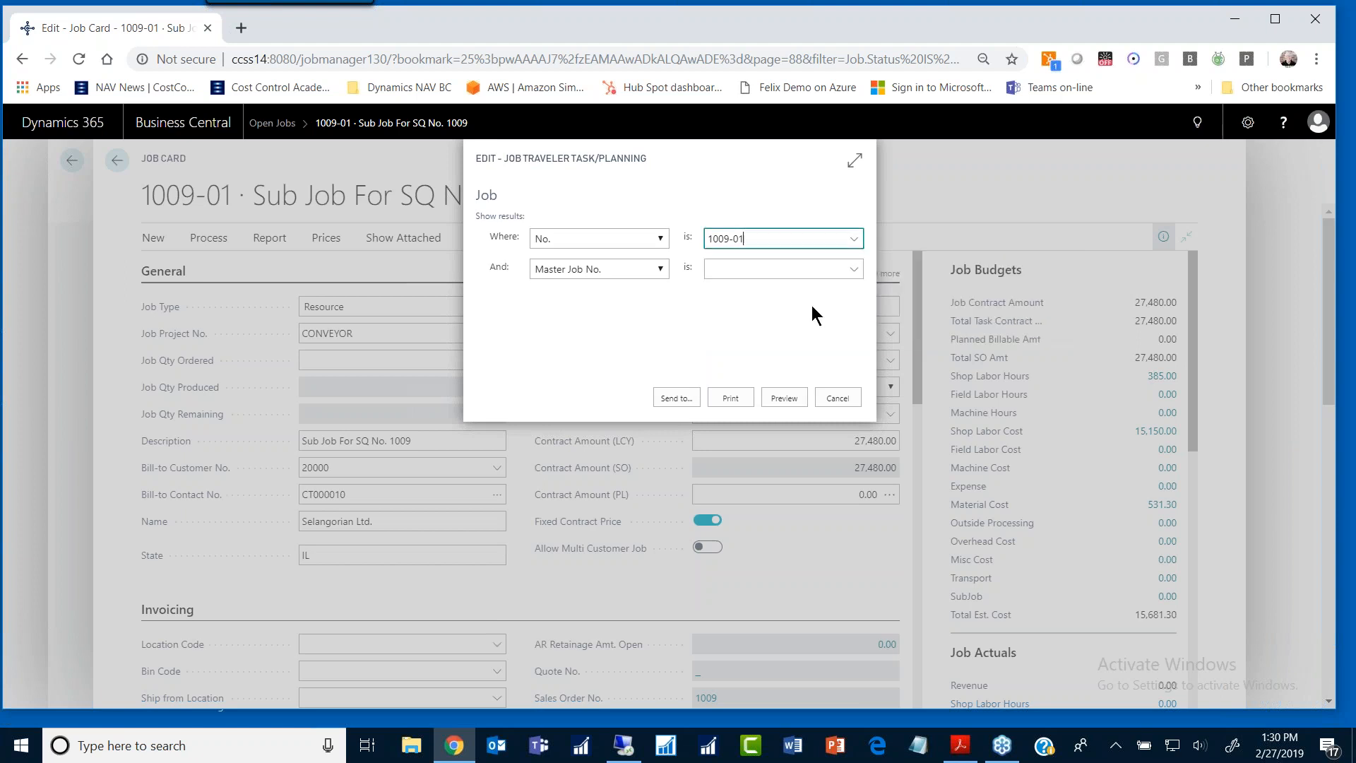
{"action": "left_click", "coordinate": [782, 397]}
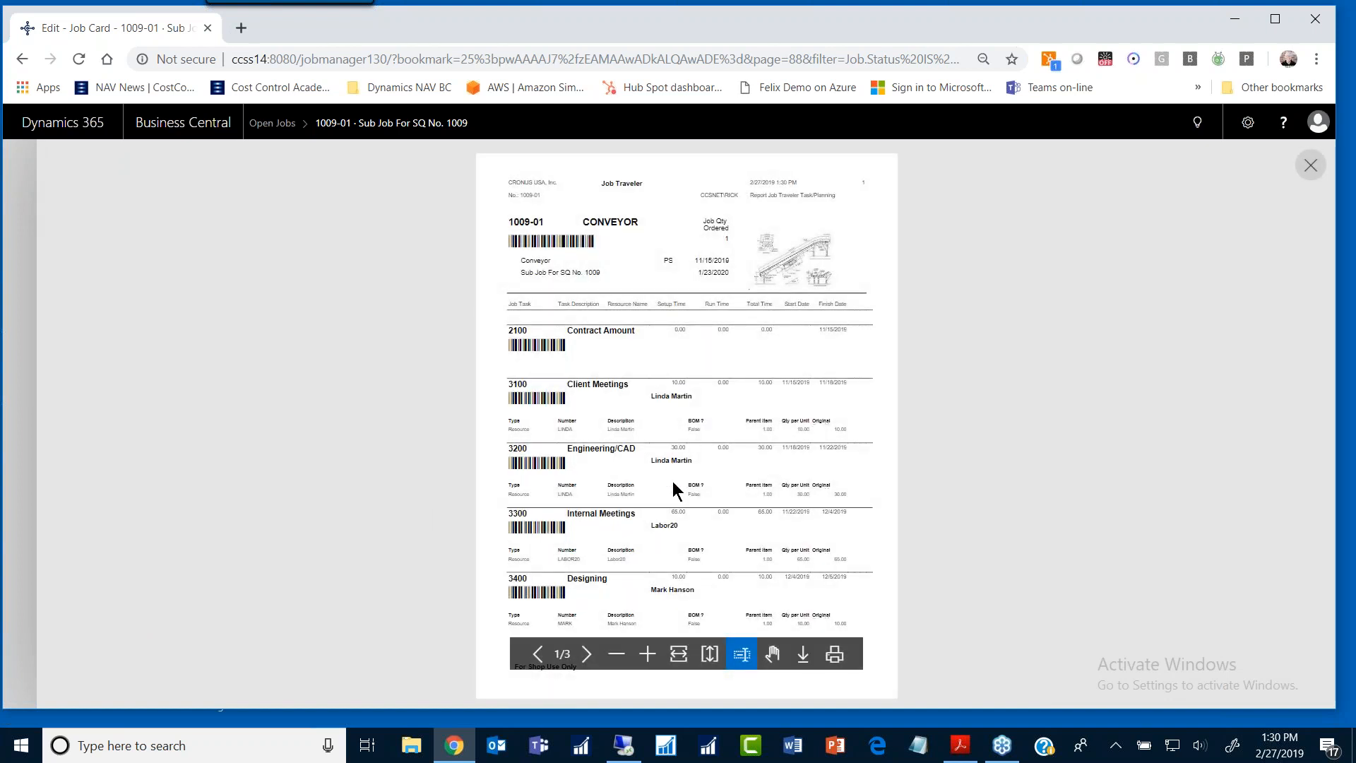
Step: Enlarge the Job Traveler preview and examine its barcoded header, task and resource lines, and the Cutting task's items on page 2
{"action": "left_click", "coordinate": [647, 654]}
{"action": "left_click", "coordinate": [648, 655]}
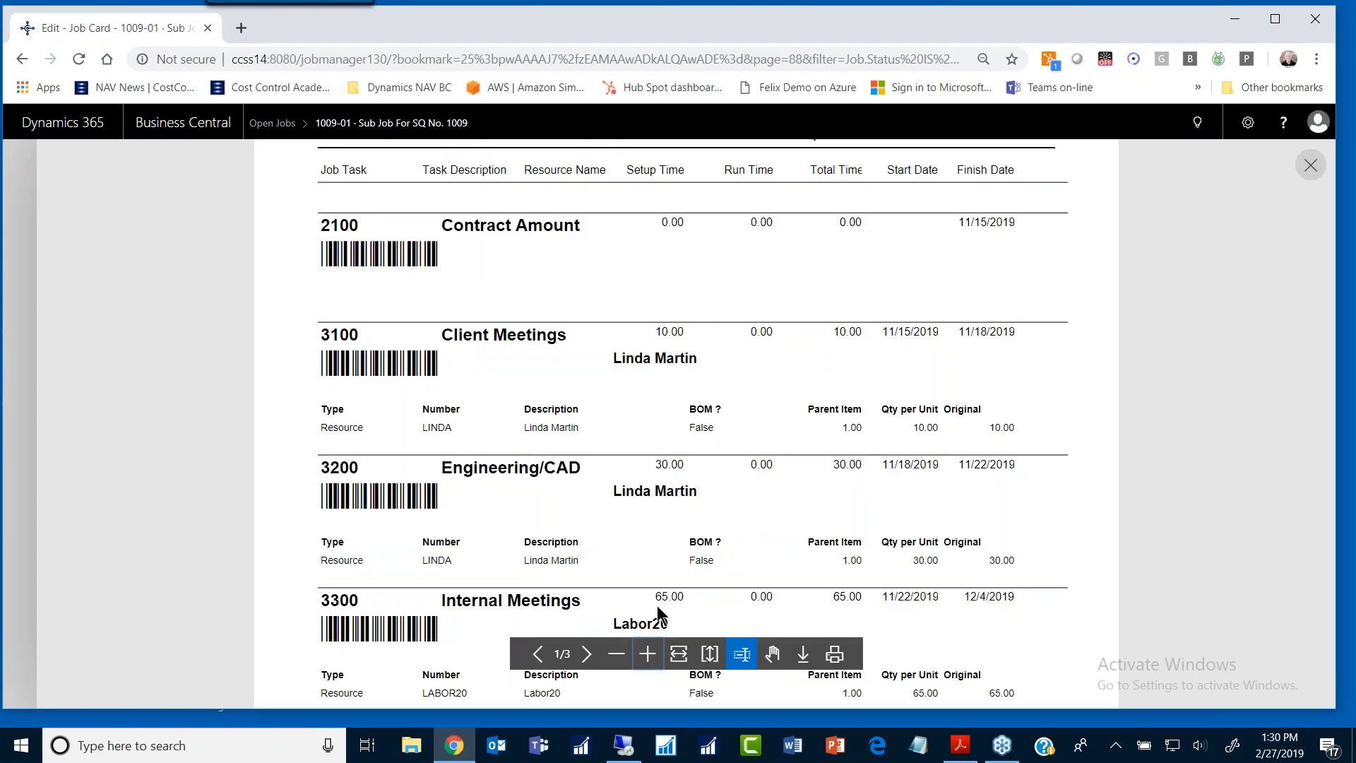
{"action": "scroll", "coordinate": [695, 560], "scroll_direction": "up", "scroll_amount": 4}
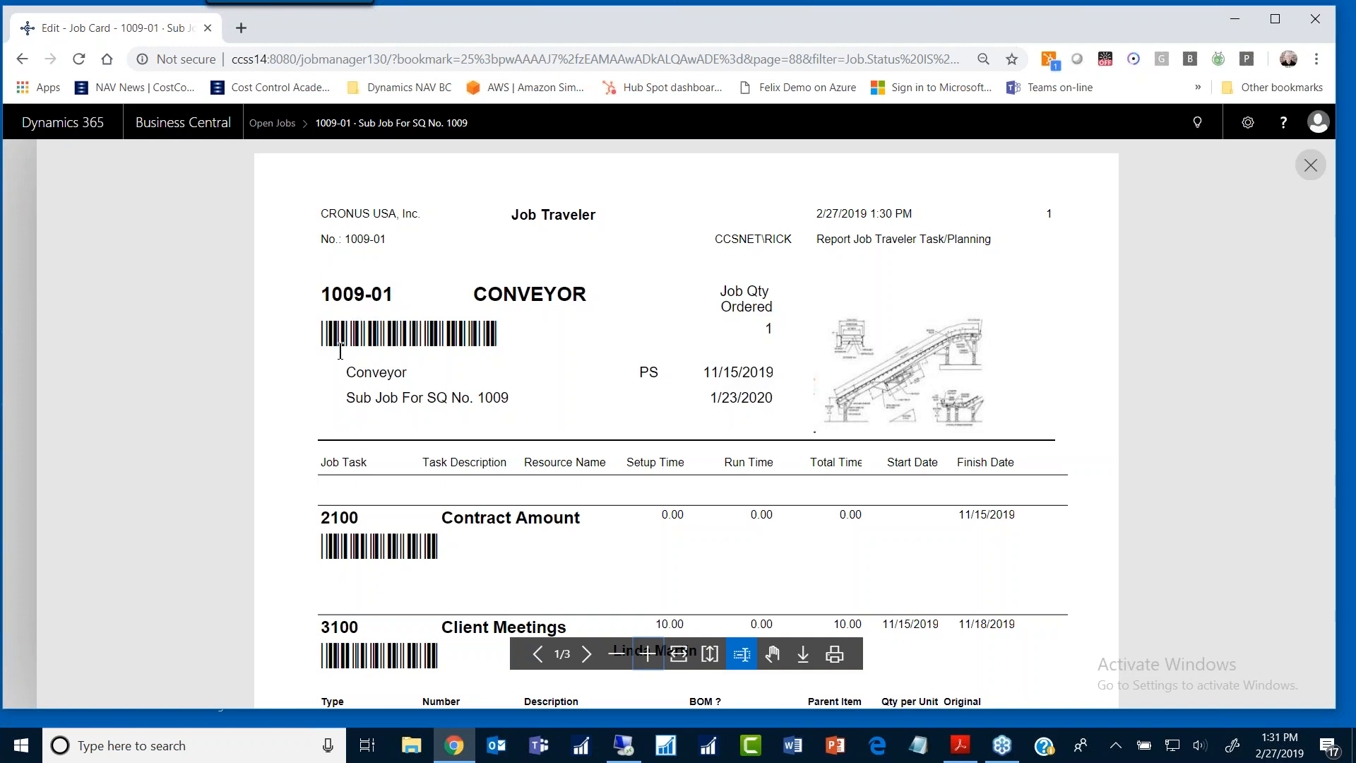
{"action": "scroll", "coordinate": [475, 427], "scroll_direction": "down", "scroll_amount": 3}
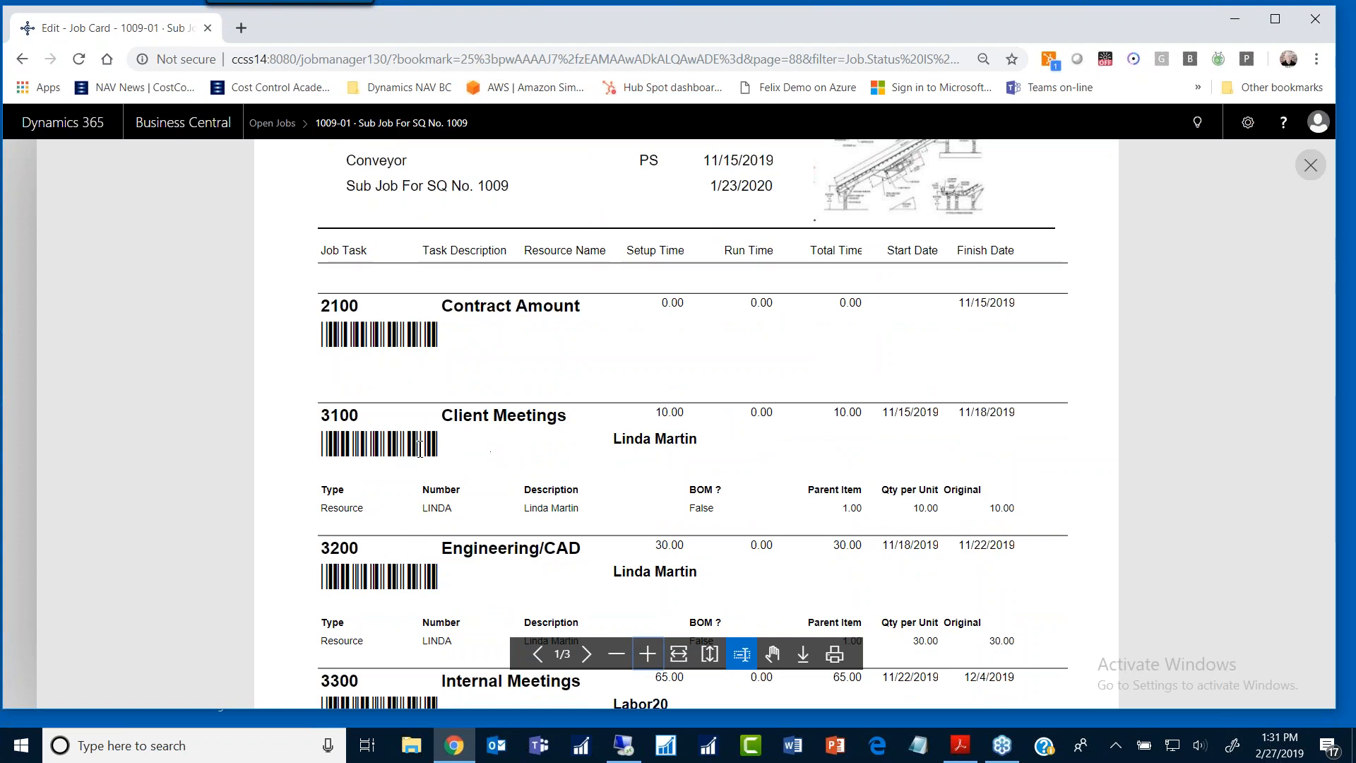
{"action": "scroll", "coordinate": [450, 505], "scroll_direction": "down", "scroll_amount": 1}
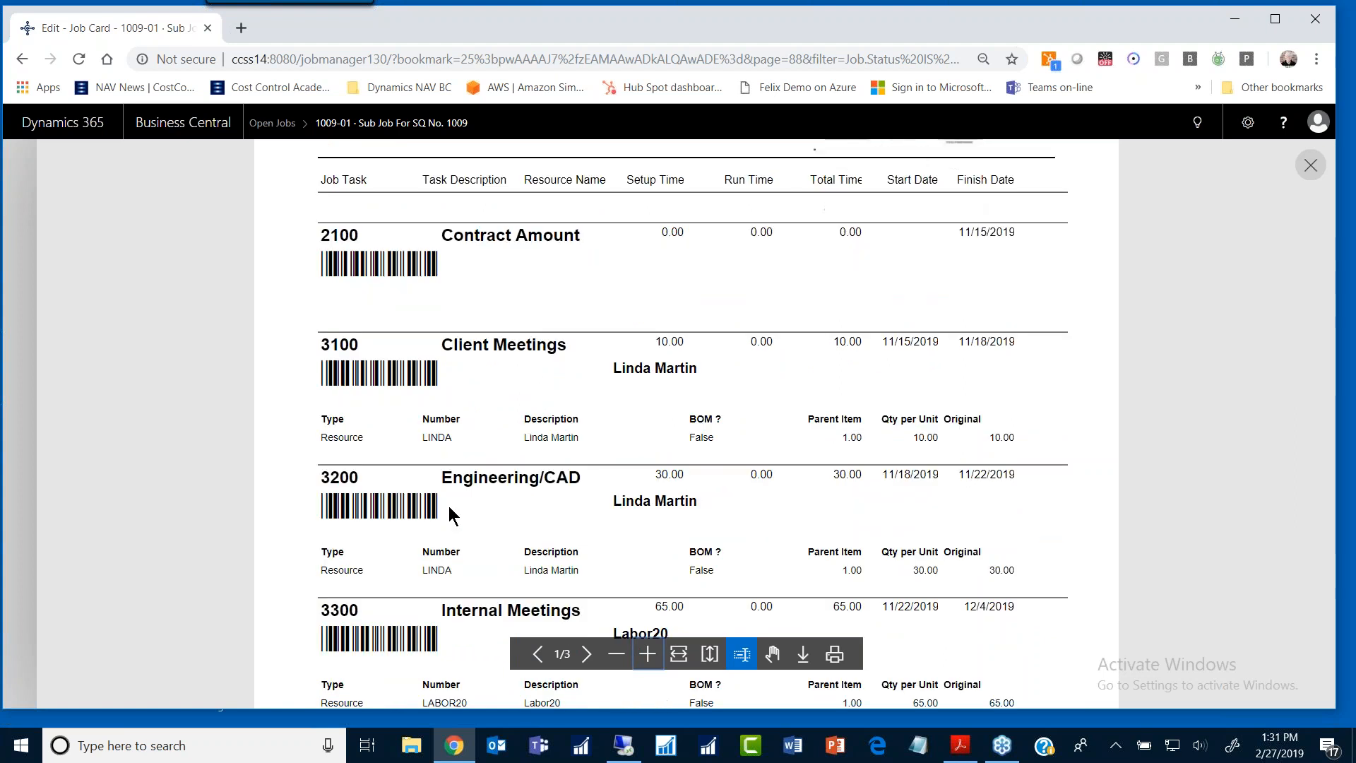
{"action": "scroll", "coordinate": [463, 502], "scroll_direction": "down", "scroll_amount": 3}
{"action": "scroll", "coordinate": [467, 495], "scroll_direction": "down", "scroll_amount": 8}
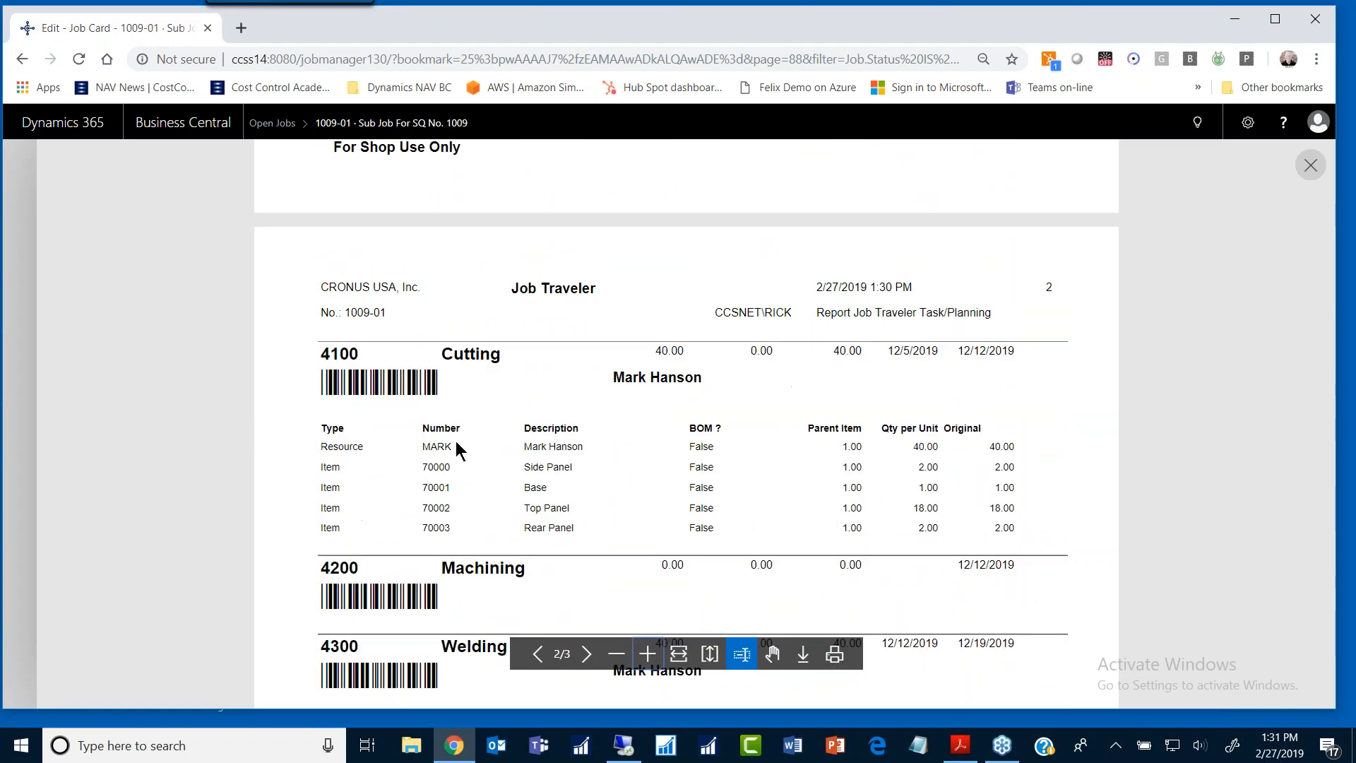
Step: Examine the Machining, Welding and Painting tasks on page 2 of the Job Traveler preview, and close the preview
{"action": "scroll", "coordinate": [507, 506], "scroll_direction": "down", "scroll_amount": 2}
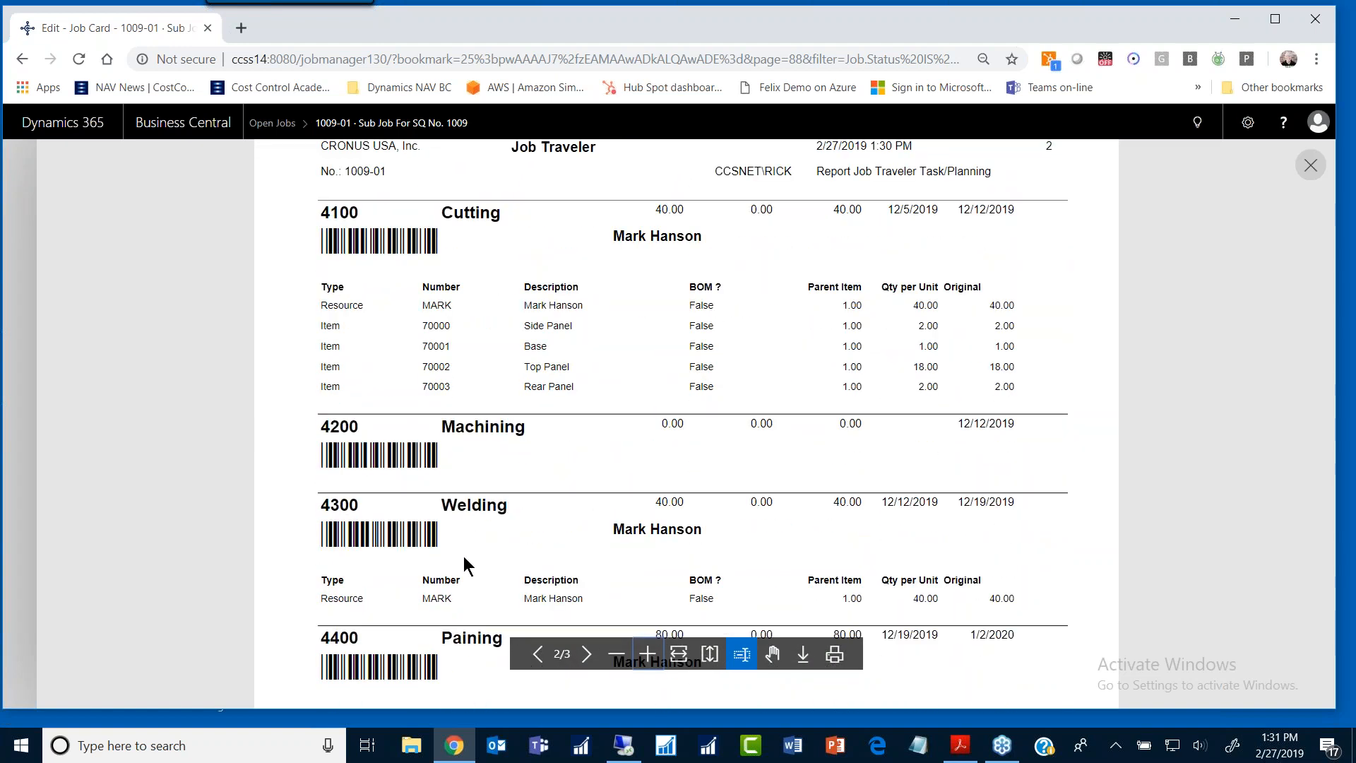
{"action": "scroll", "coordinate": [466, 565], "scroll_direction": "down", "scroll_amount": 2}
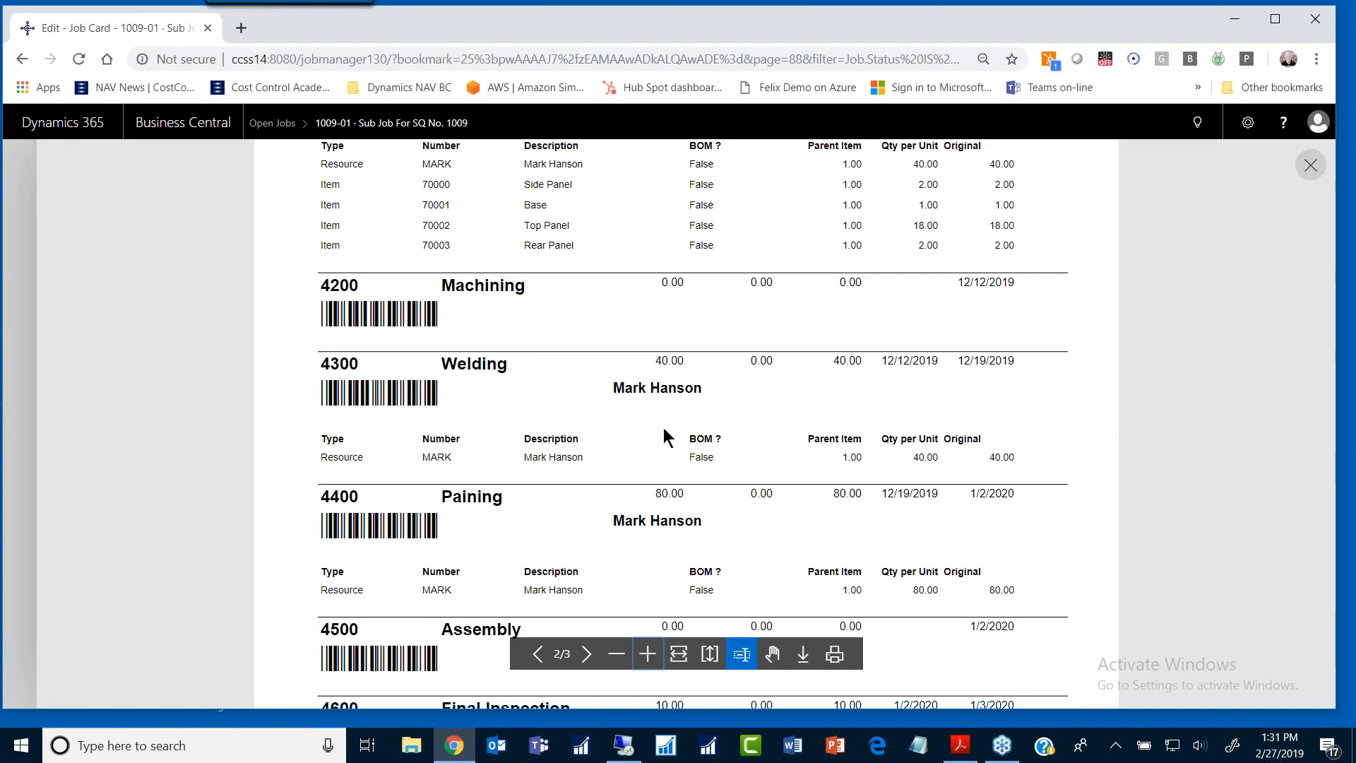
{"action": "key", "text": "Escape"}
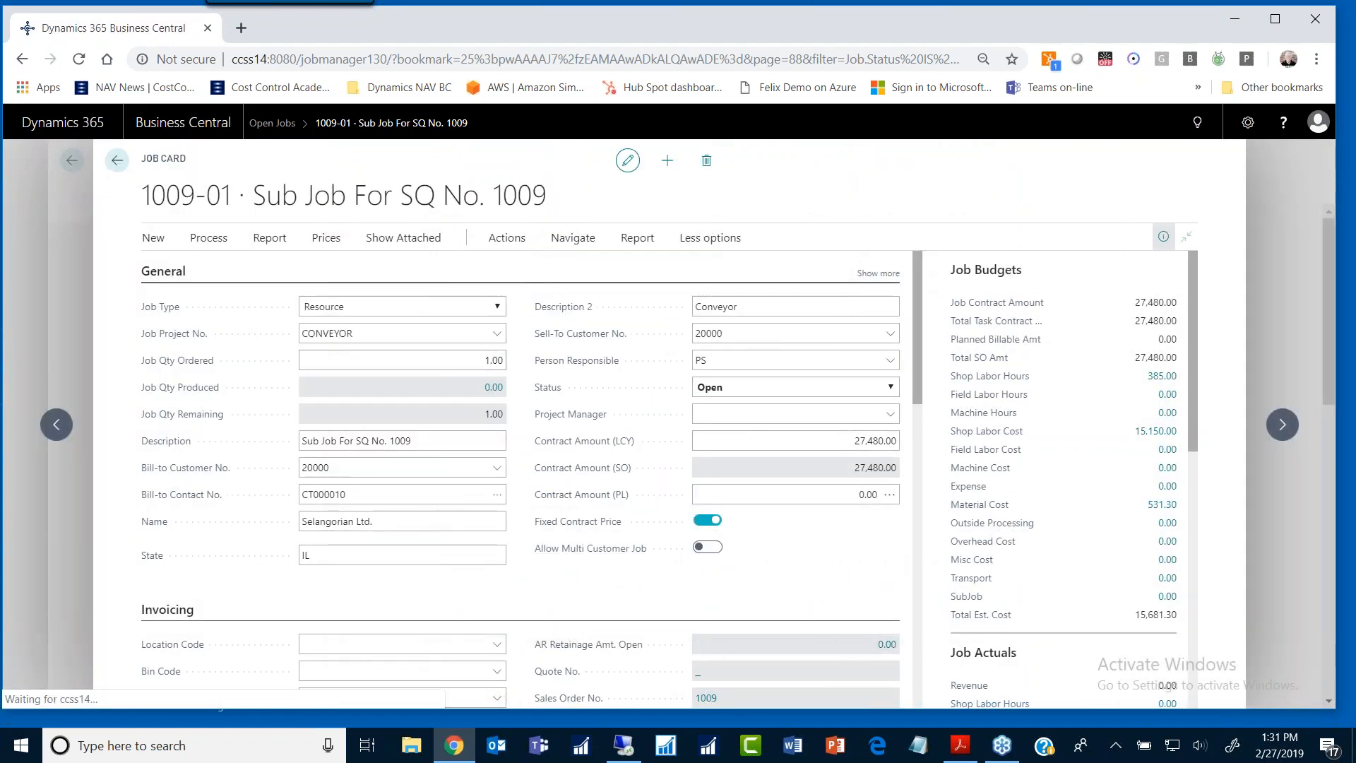
Step: Read step 10 about material demand in the study guide in Adobe Acrobat Reader, and return to Business Central
{"action": "mouse_move", "coordinate": [546, 440]}
{"action": "key", "text": "alt+Tab"}
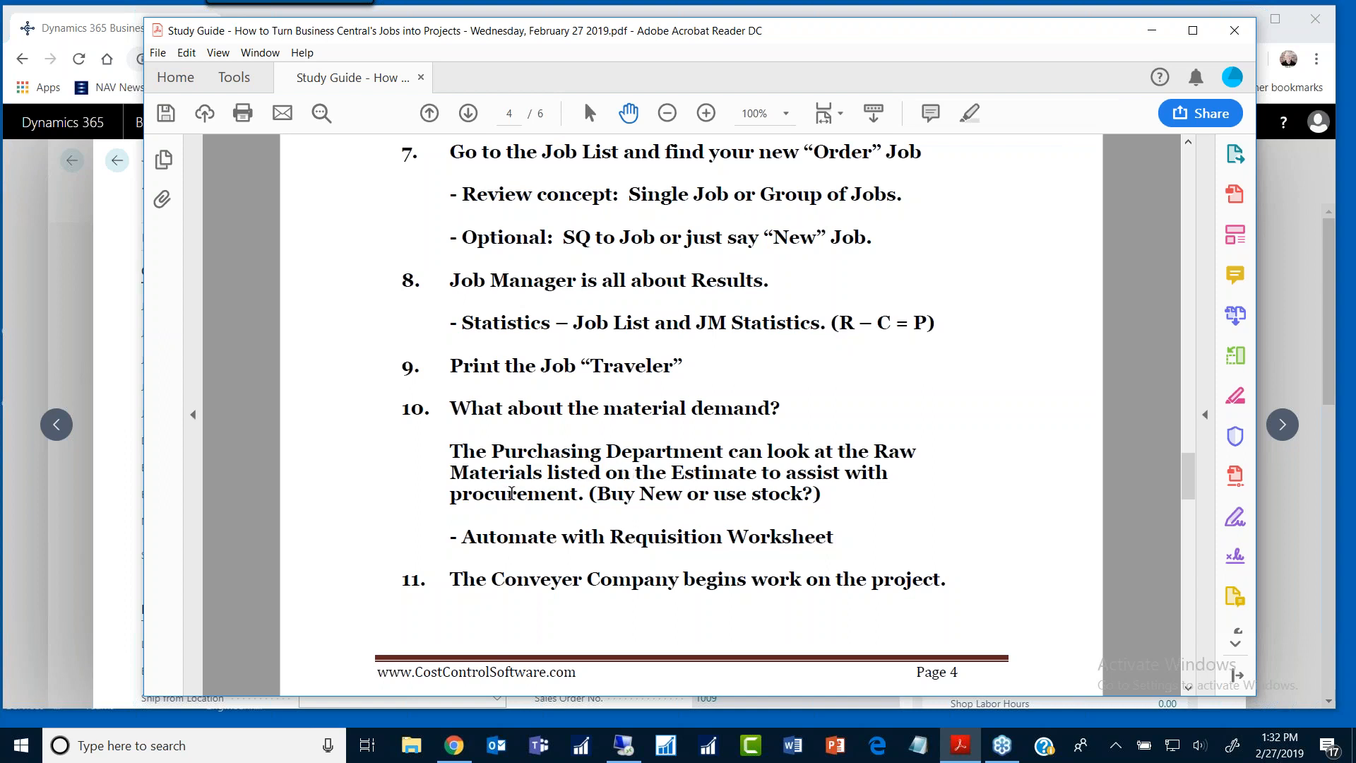
{"action": "left_click", "coordinate": [1151, 33]}
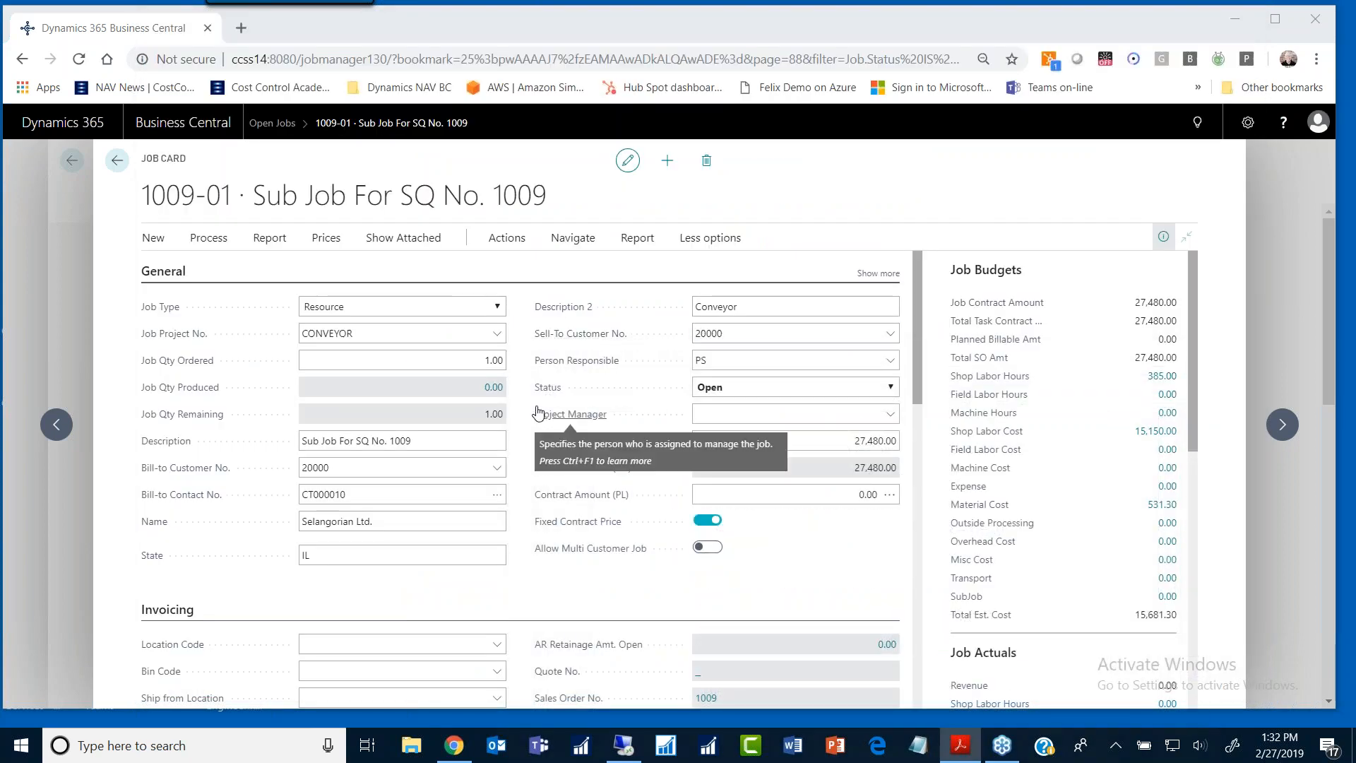
Step: Open the job estimate of sub job 1009-01 from the Open Jobs list and show the planning lines of task 4100 Cutting
{"action": "left_click", "coordinate": [116, 160]}
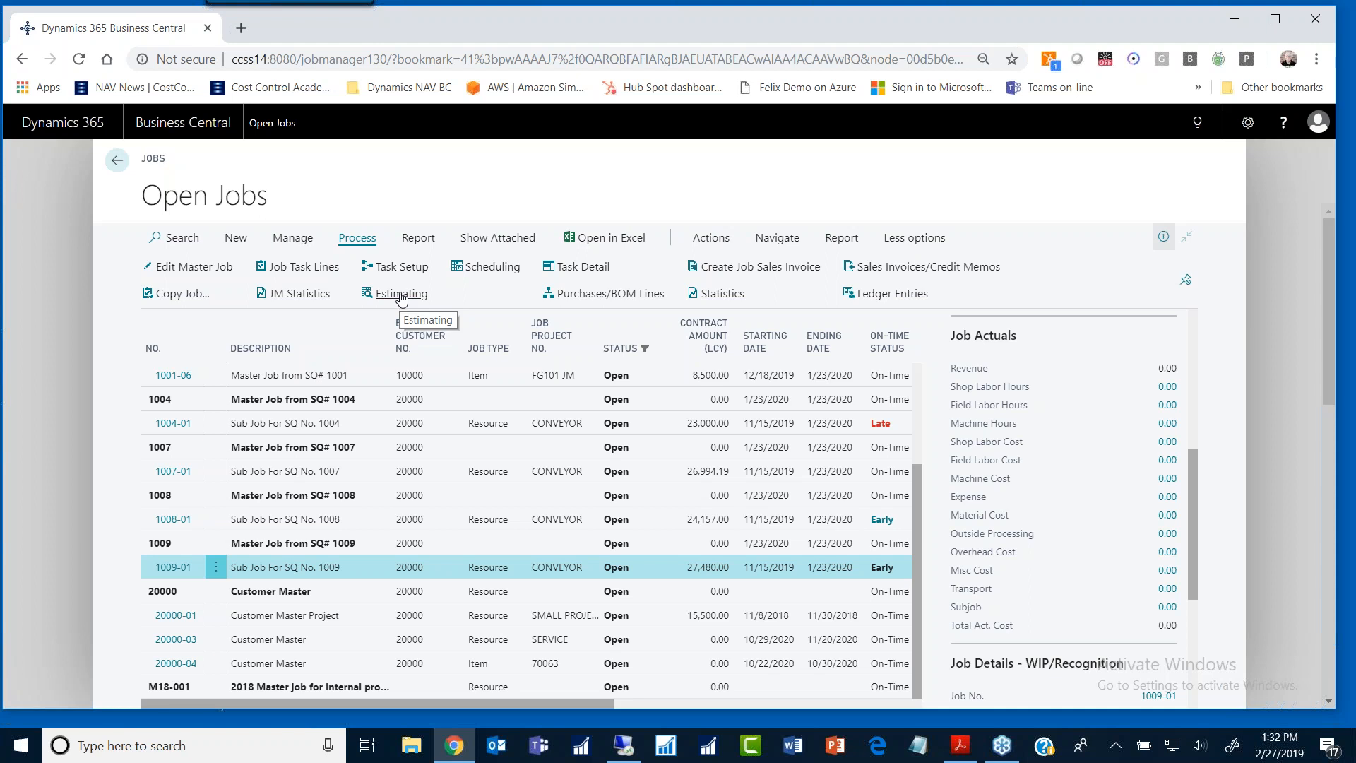
{"action": "left_click", "coordinate": [401, 294]}
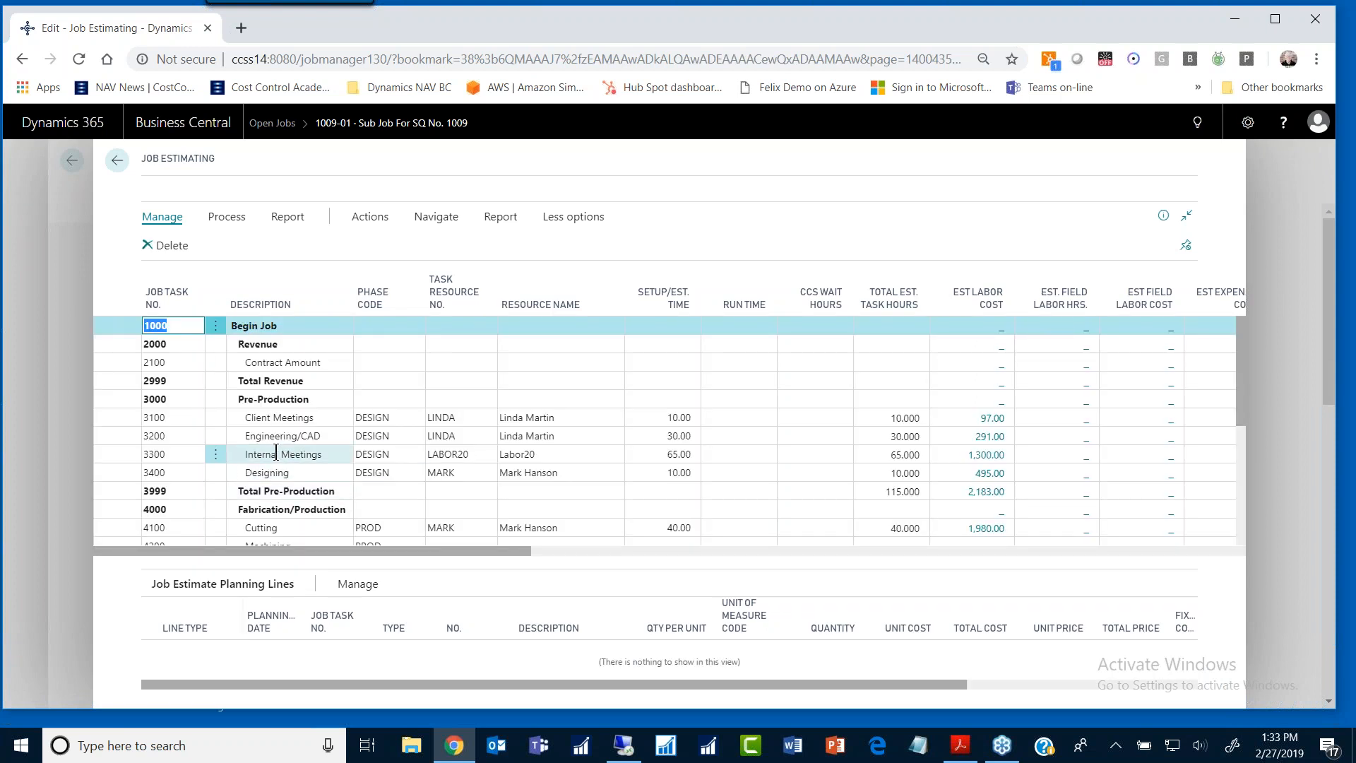
{"action": "scroll", "coordinate": [275, 452], "scroll_direction": "down", "scroll_amount": 3}
{"action": "left_click", "coordinate": [295, 351]}
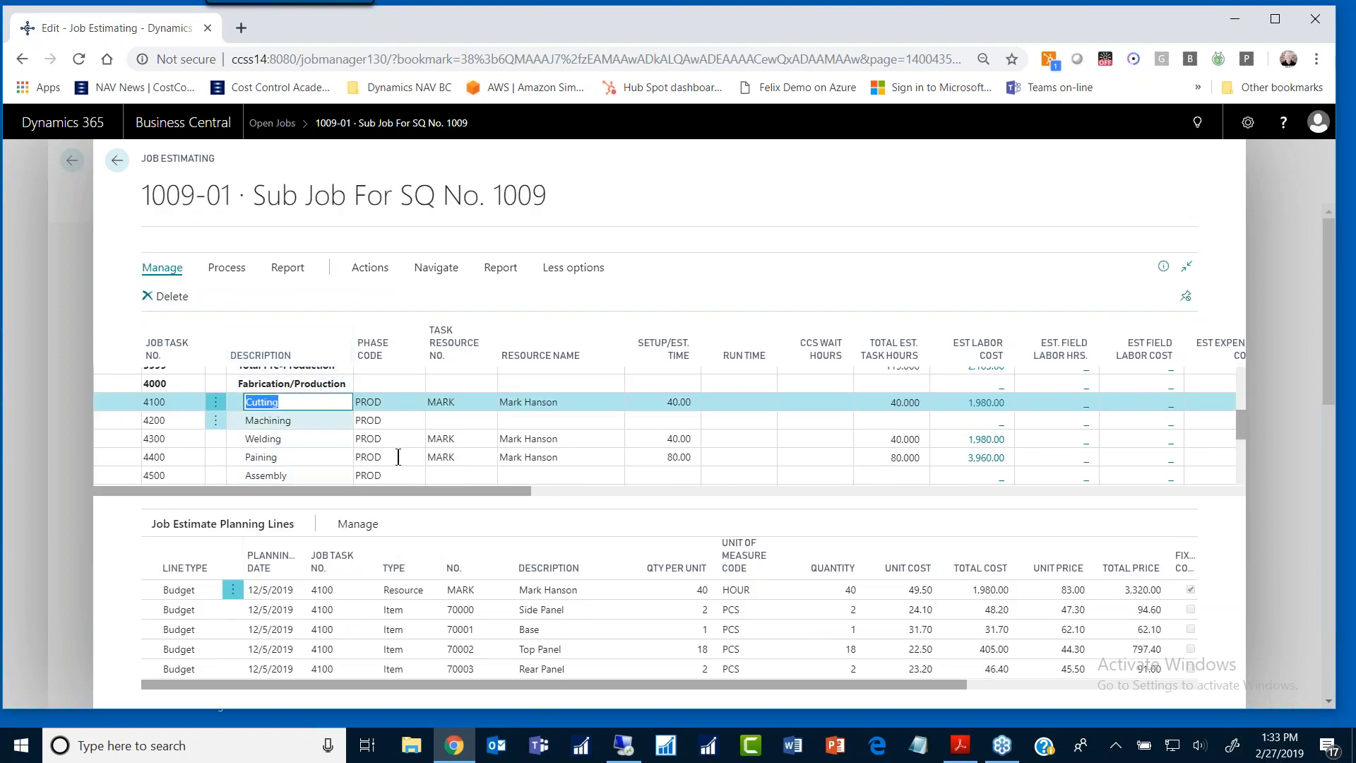
Step: Compare the estimate planning lines of tasks 4400, 4300, 4200 and 4100, and return to the Open Jobs list
{"action": "left_click", "coordinate": [297, 457]}
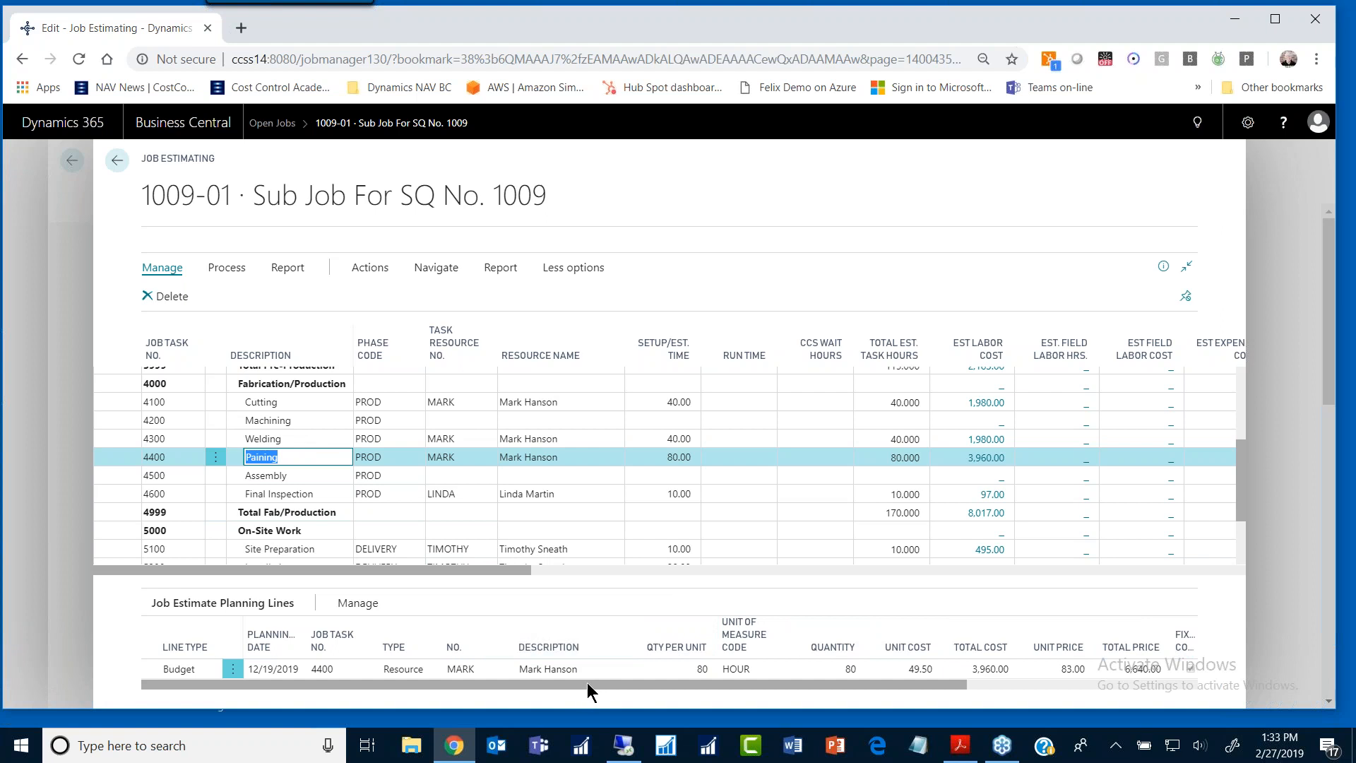
{"action": "left_click", "coordinate": [307, 440]}
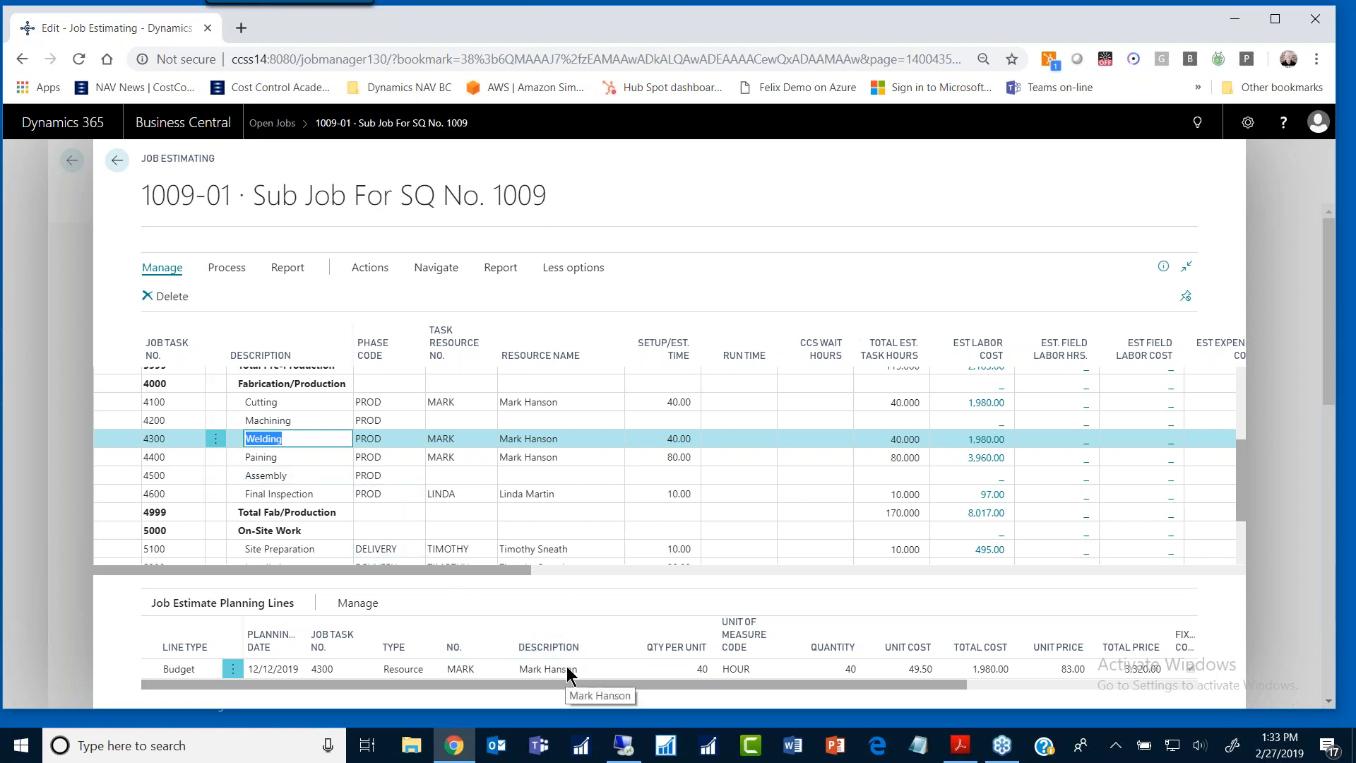
{"action": "left_click", "coordinate": [299, 422]}
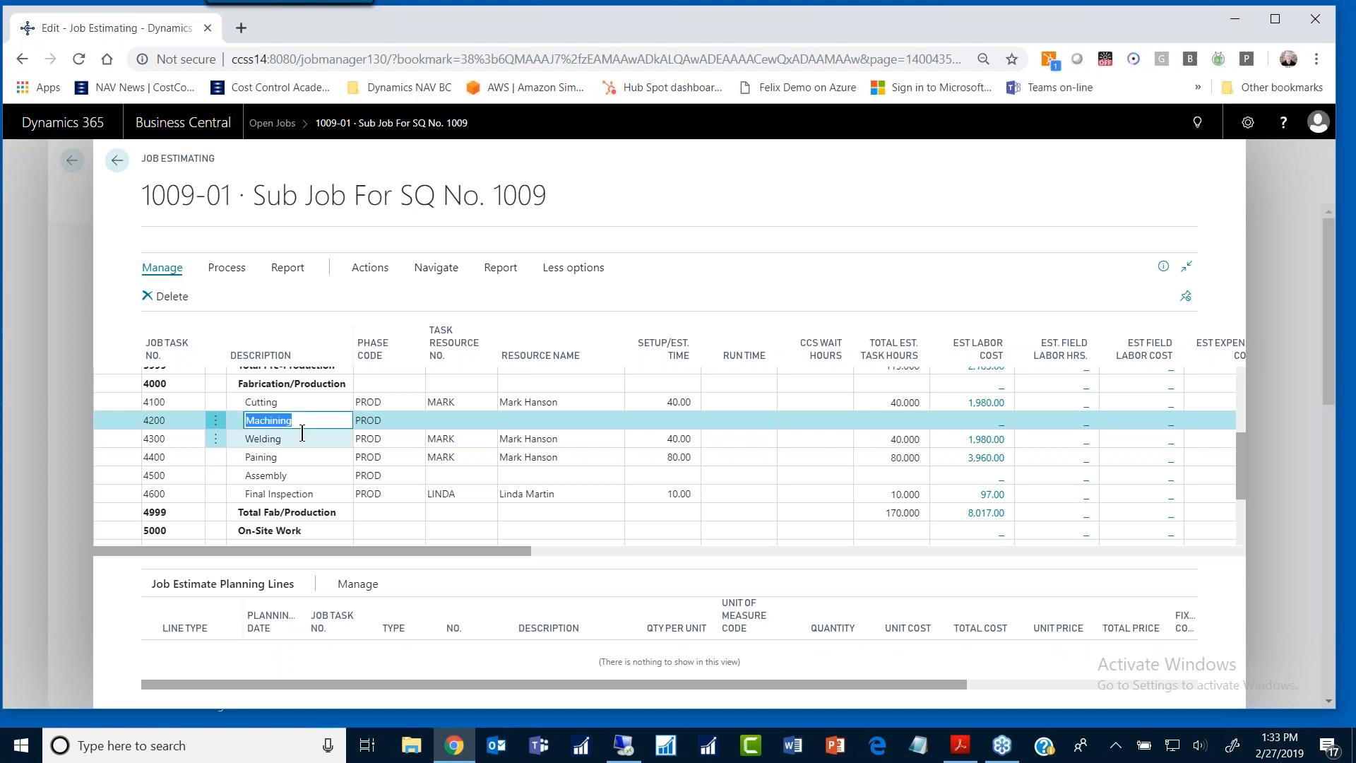
{"action": "left_click", "coordinate": [299, 440]}
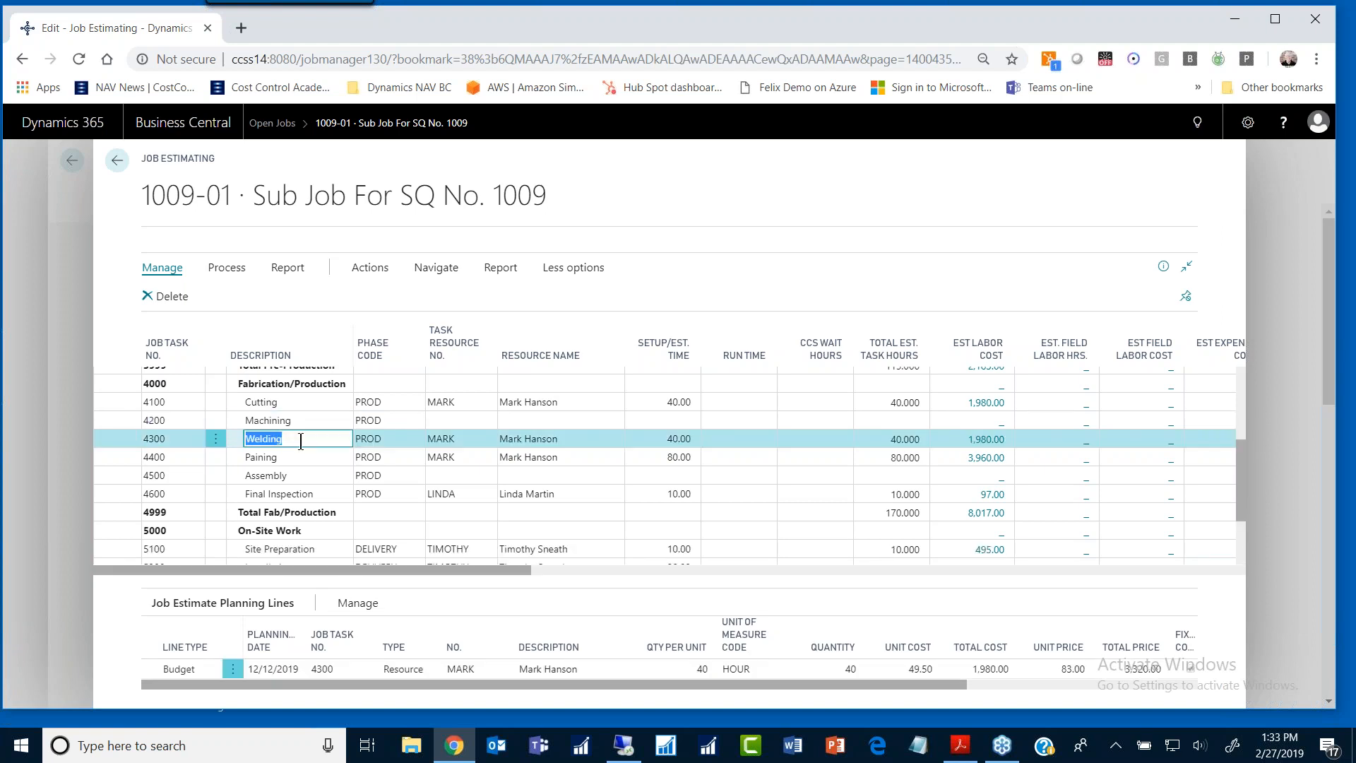
{"action": "left_click", "coordinate": [295, 402]}
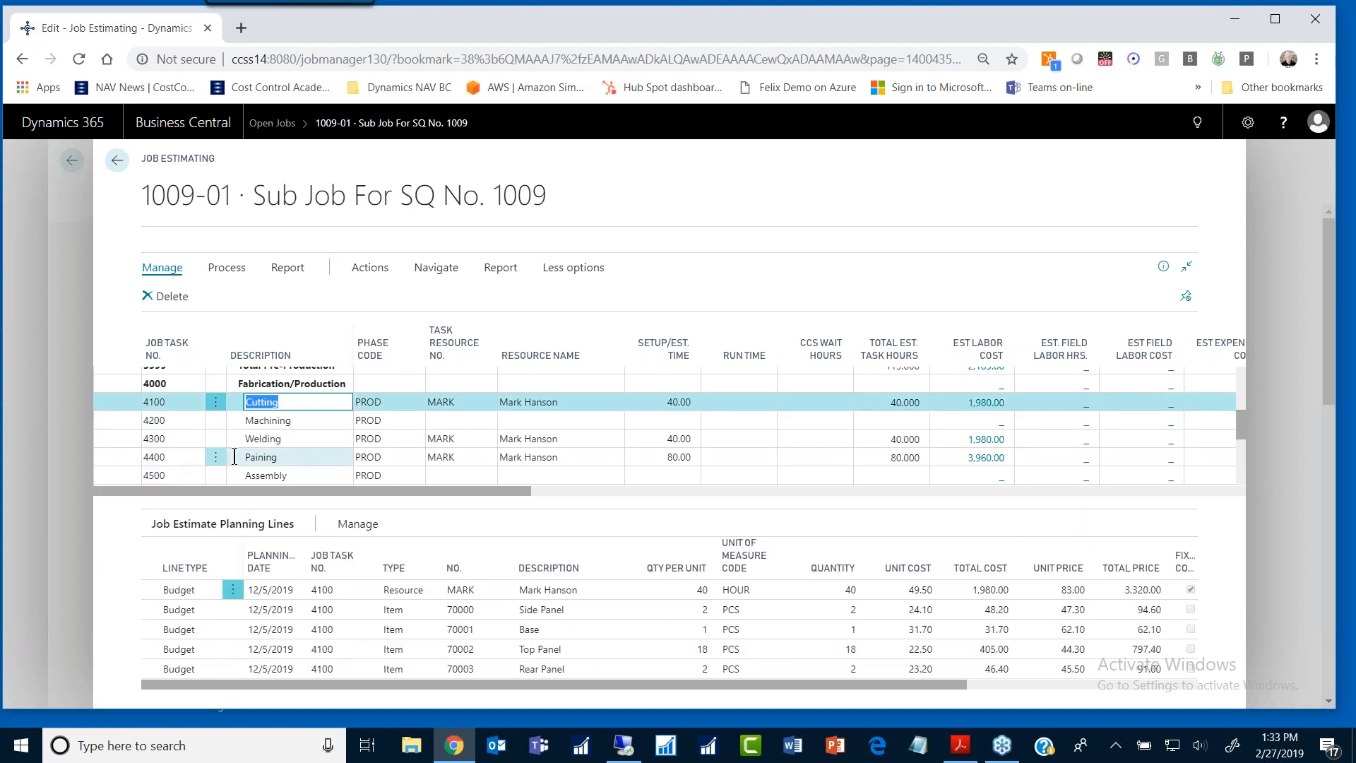
{"action": "left_click", "coordinate": [302, 421]}
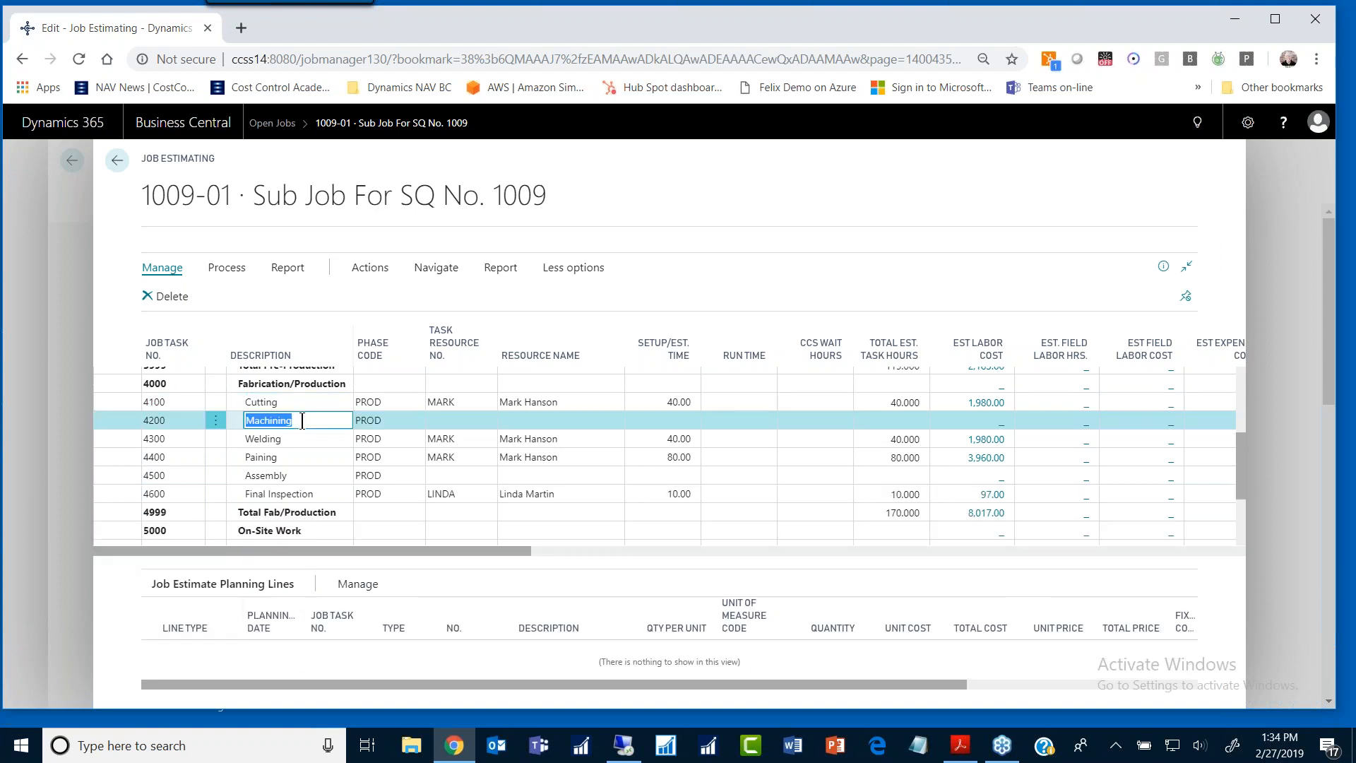
{"action": "key", "text": "Escape"}
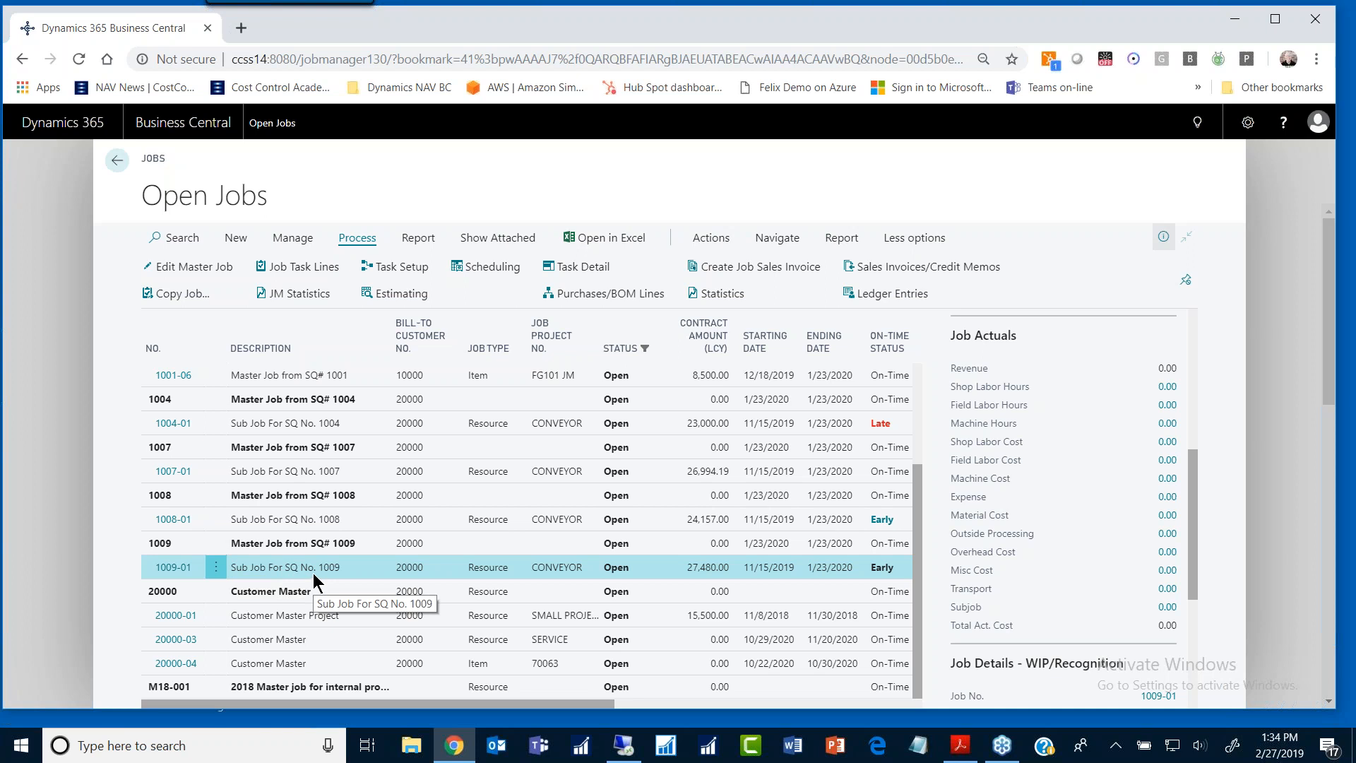
Step: Open the Purchases/BOM Lines of job 1009-01 and review the outstanding quantities and buy-from vendor of the four panel and base items
{"action": "left_click", "coordinate": [606, 294]}
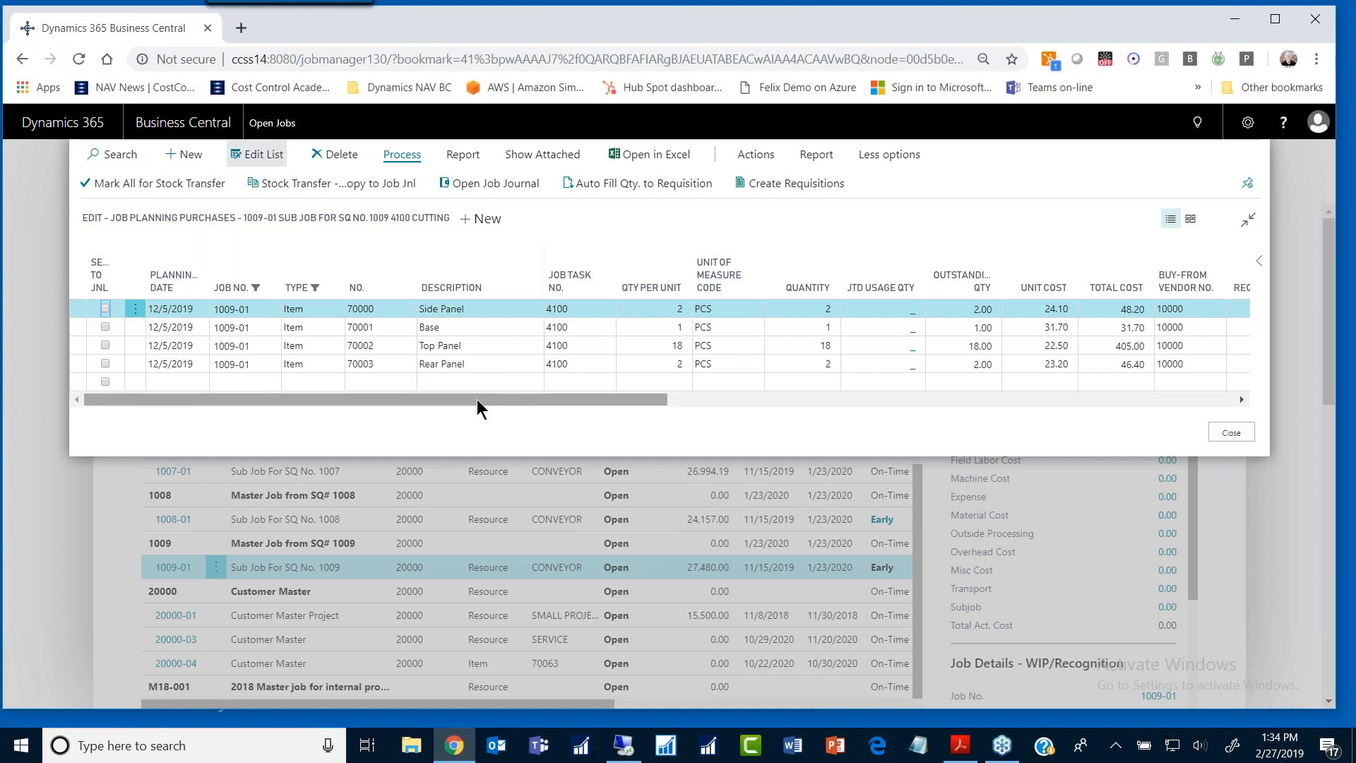
{"action": "left_click_drag", "start_coordinate": [477, 407], "coordinate": [546, 406]}
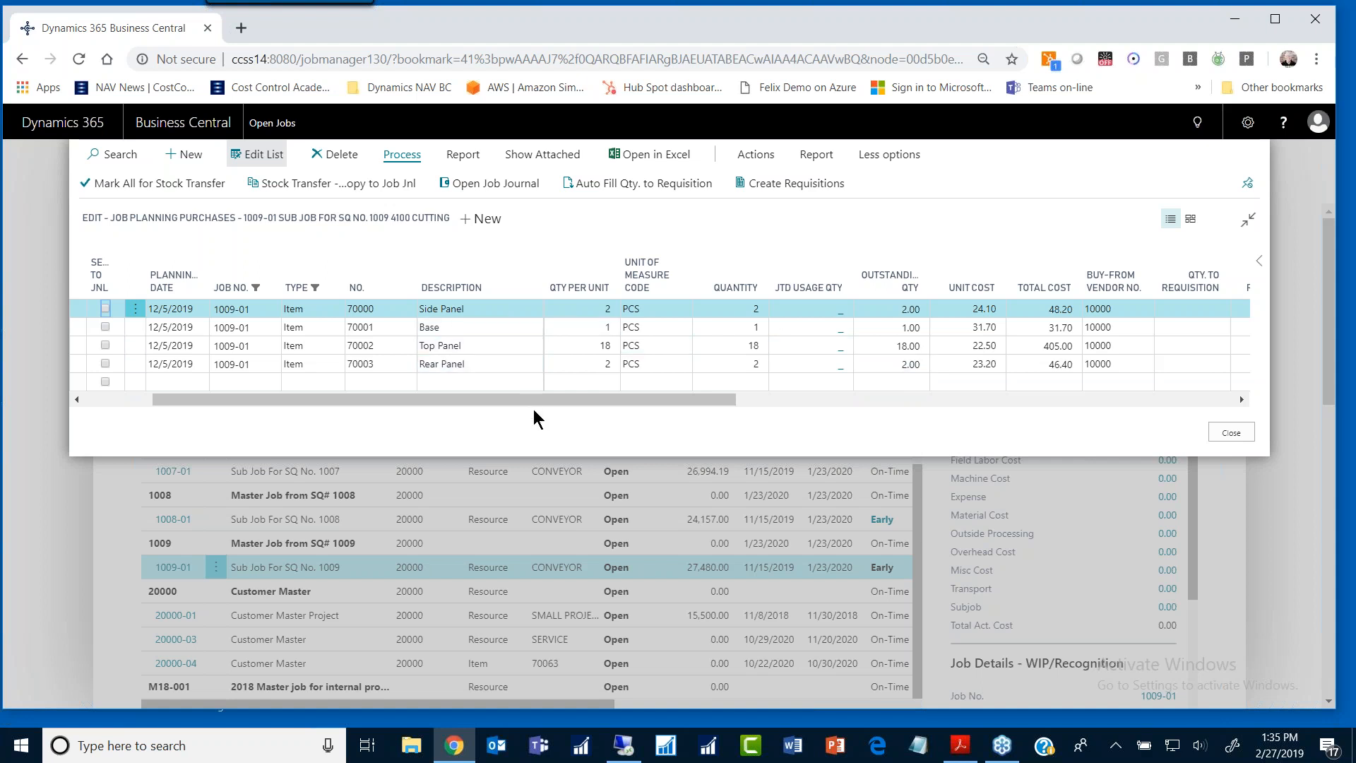
{"action": "left_click_drag", "start_coordinate": [531, 404], "coordinate": [666, 409]}
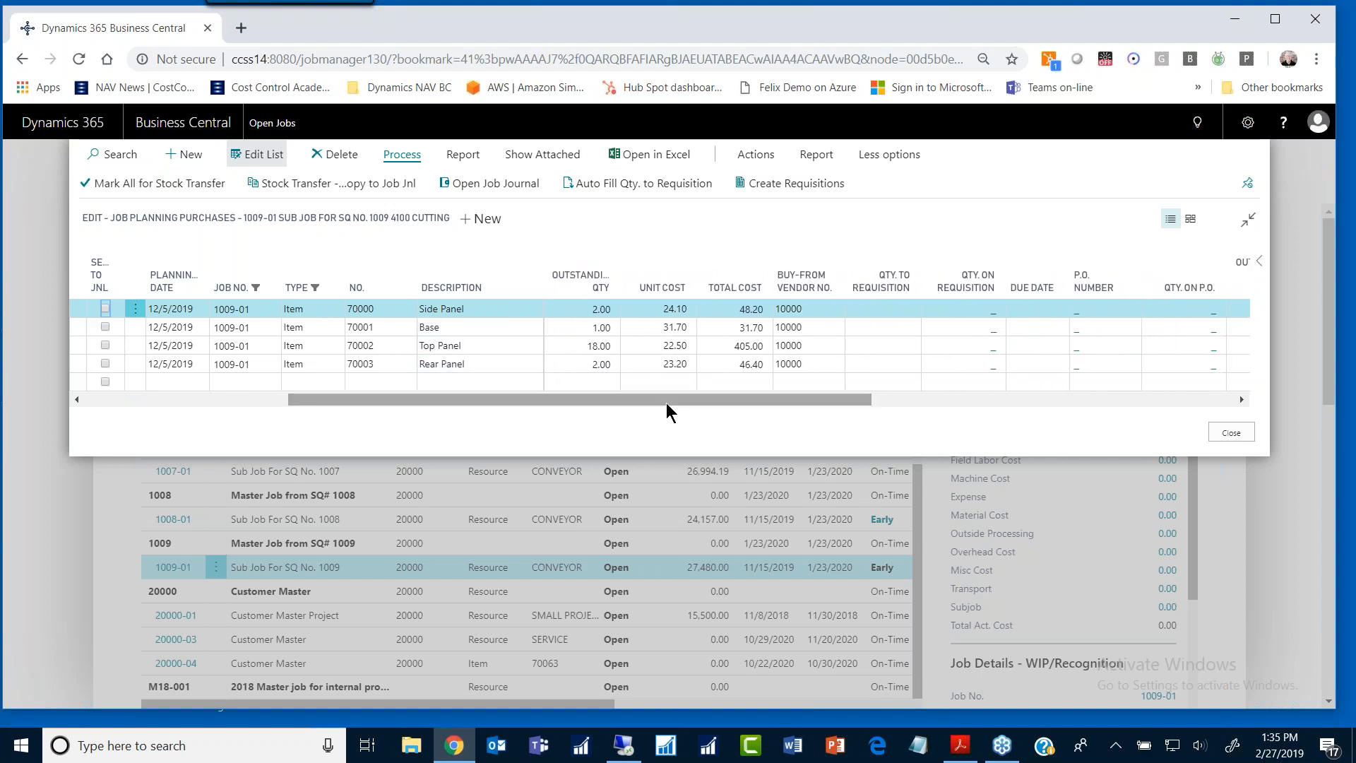
{"action": "left_click", "coordinate": [820, 309]}
{"action": "left_click", "coordinate": [817, 327]}
{"action": "left_click", "coordinate": [815, 344]}
{"action": "left_click", "coordinate": [813, 363]}
Step: Auto-fill the quantity to requisition for all items on job 1009-01 using the All filter, and close the planning purchases
{"action": "left_click", "coordinate": [887, 311]}
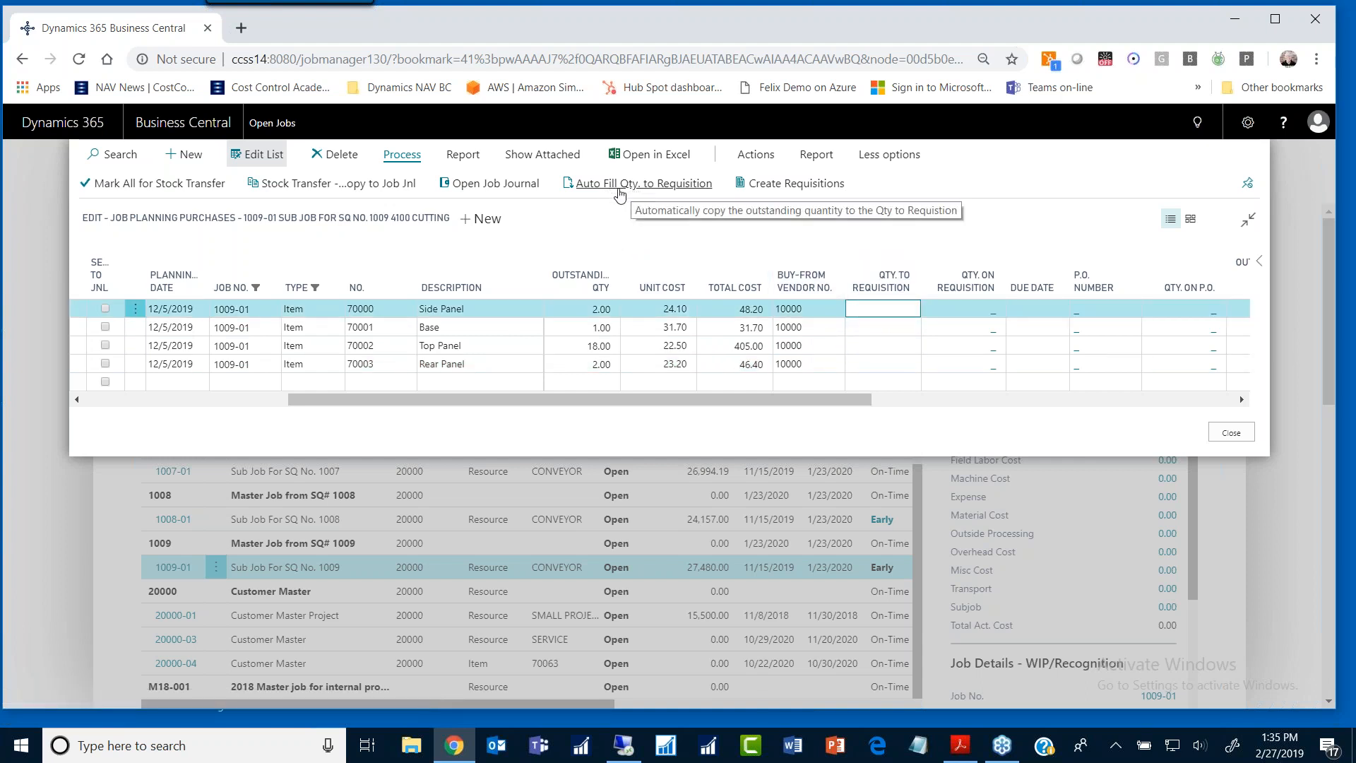
{"action": "left_click", "coordinate": [626, 188]}
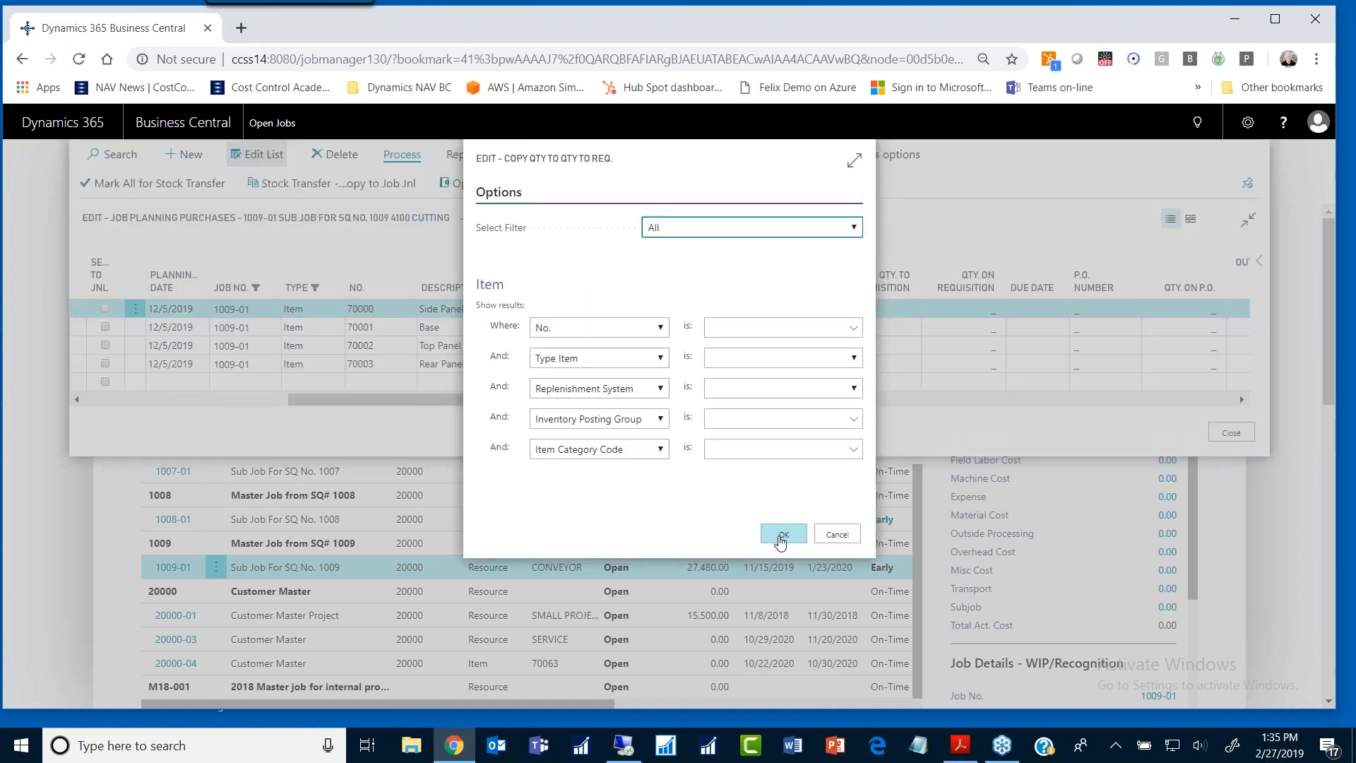
{"action": "left_click", "coordinate": [781, 536]}
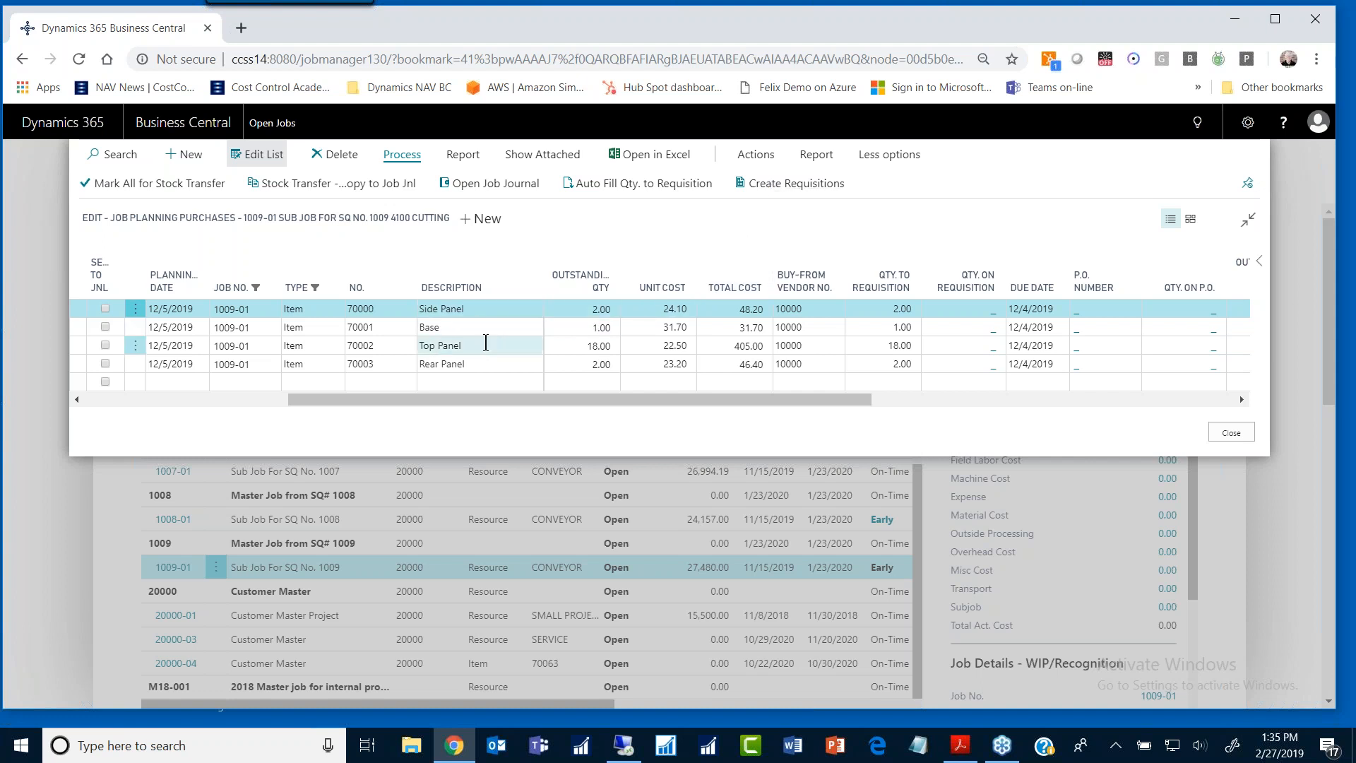
{"action": "left_click", "coordinate": [486, 380]}
{"action": "left_click", "coordinate": [493, 364]}
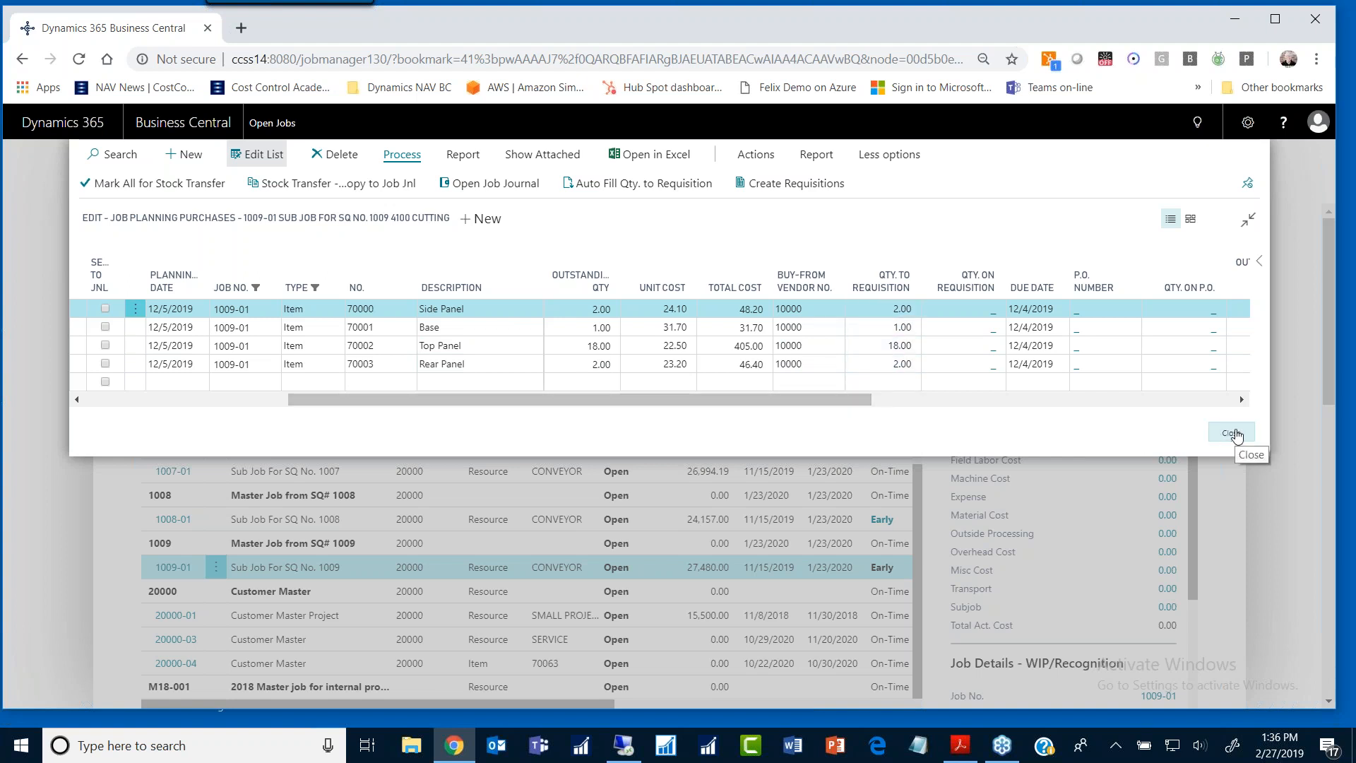
{"action": "left_click", "coordinate": [1233, 433]}
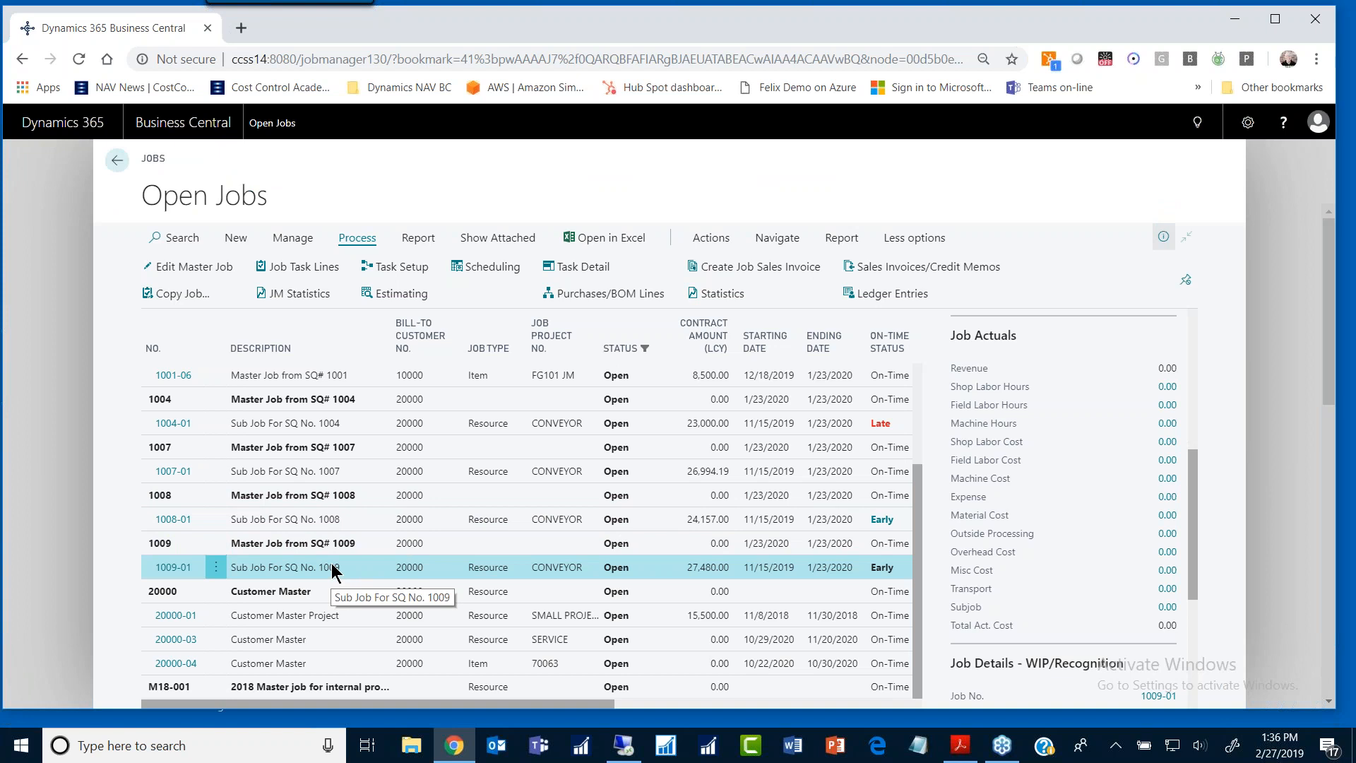
Step: Read steps 10 to 12 of the study guide in Adobe Acrobat Reader, and return to Business Central
{"action": "left_click", "coordinate": [963, 747]}
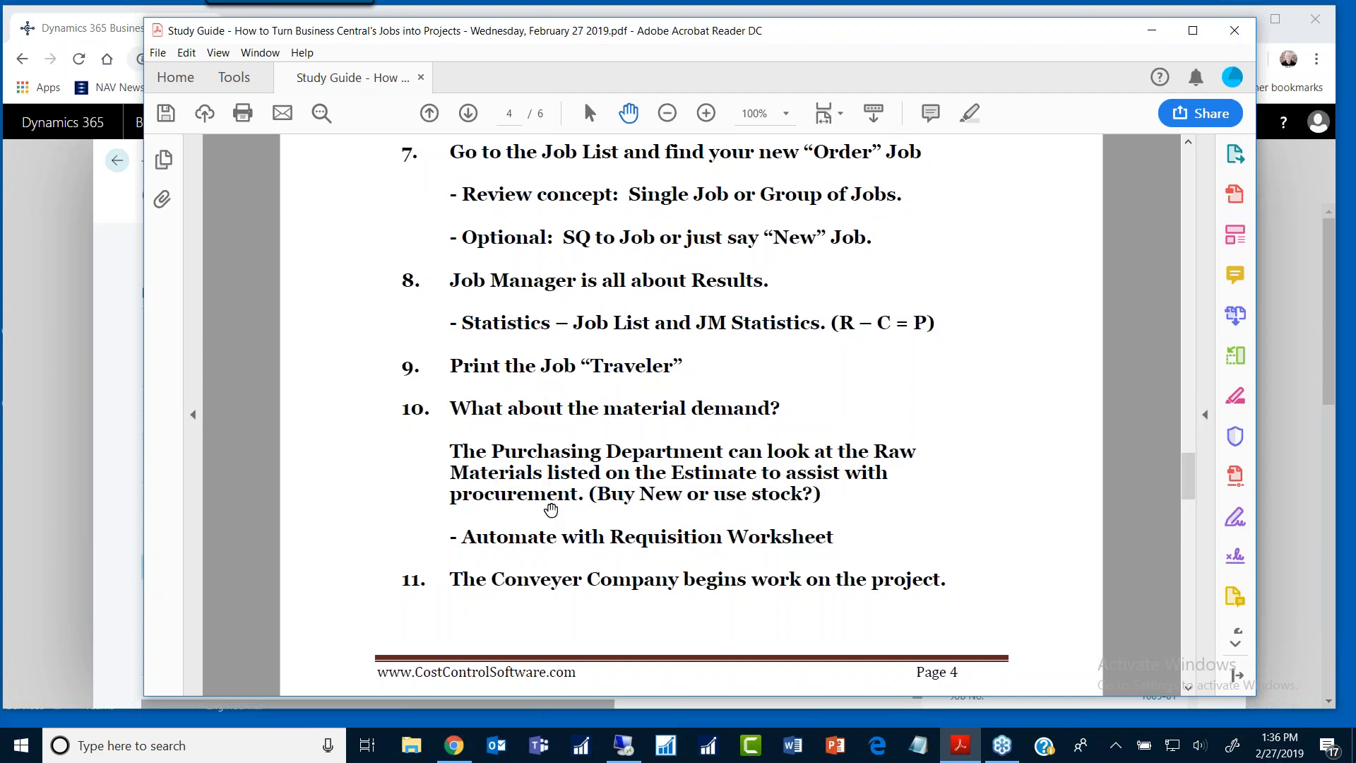
{"action": "scroll", "coordinate": [551, 514], "scroll_direction": "down", "scroll_amount": 2}
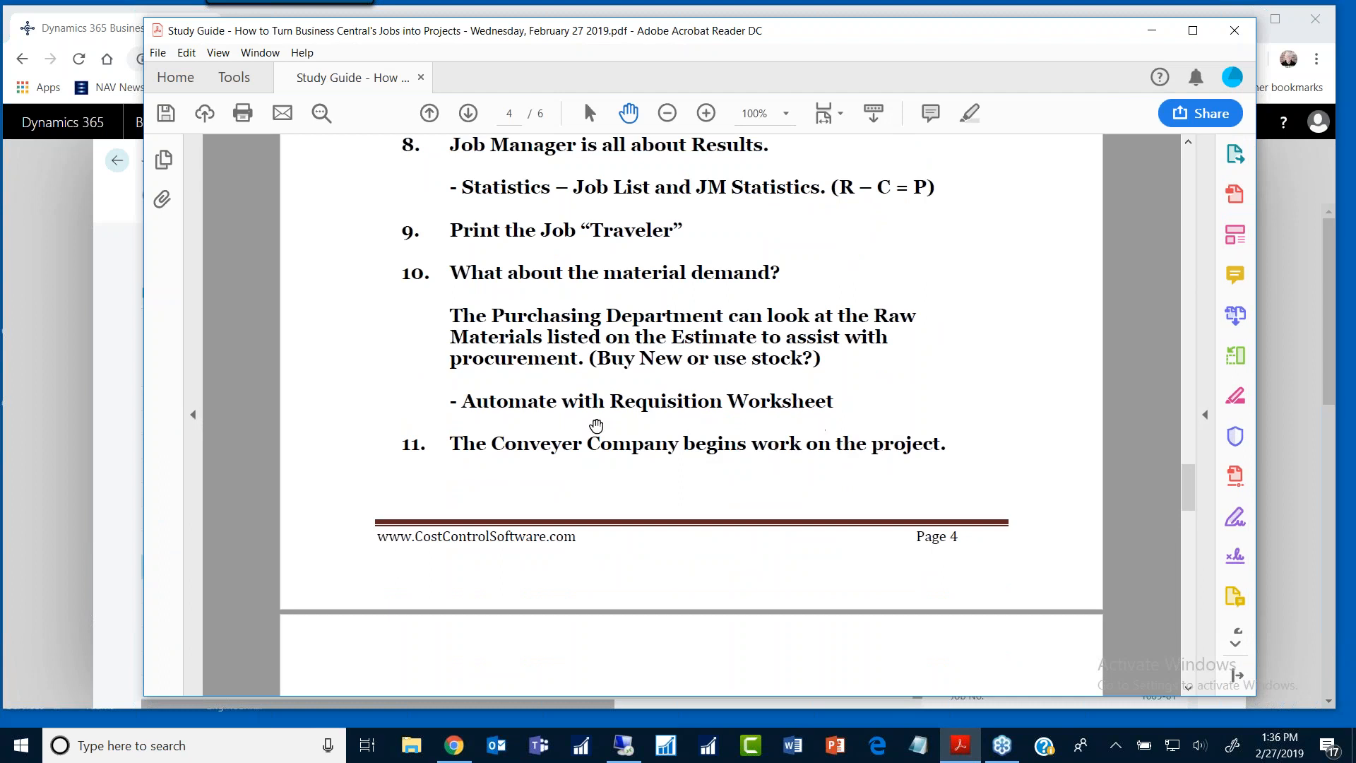
{"action": "scroll", "coordinate": [592, 430], "scroll_direction": "down", "scroll_amount": 4}
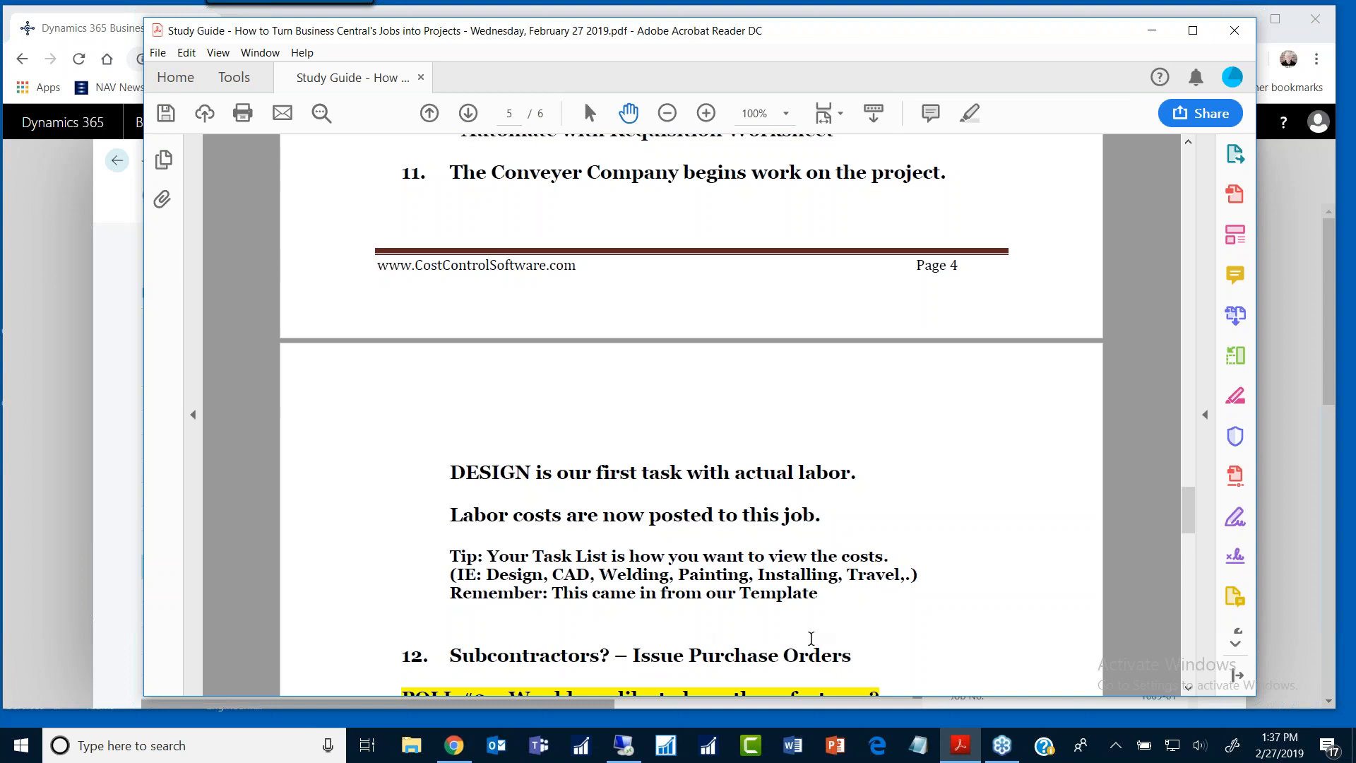
{"action": "left_click", "coordinate": [117, 445]}
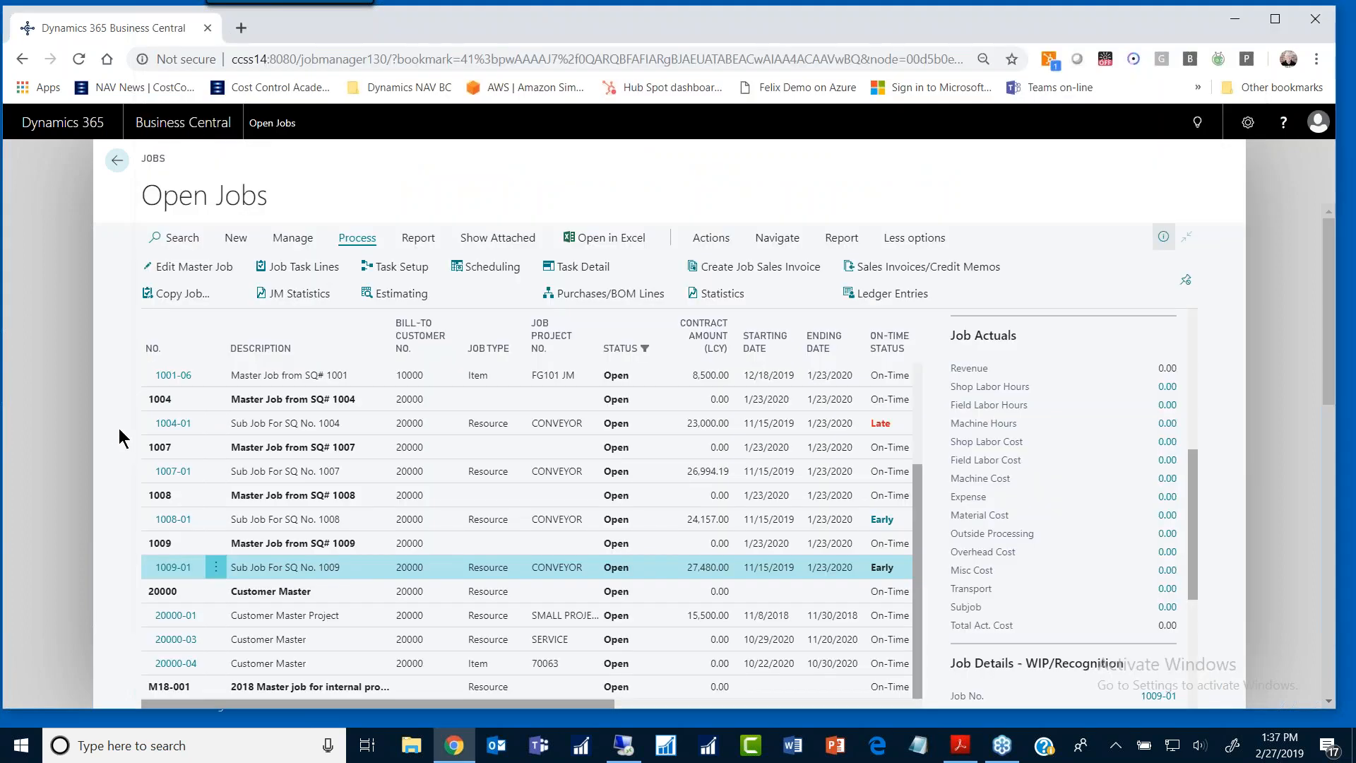
Step: Recheck the purchase lines of job 1009-01, and reread step 11 of the study guide in Adobe Acrobat Reader
{"action": "left_click", "coordinate": [598, 293]}
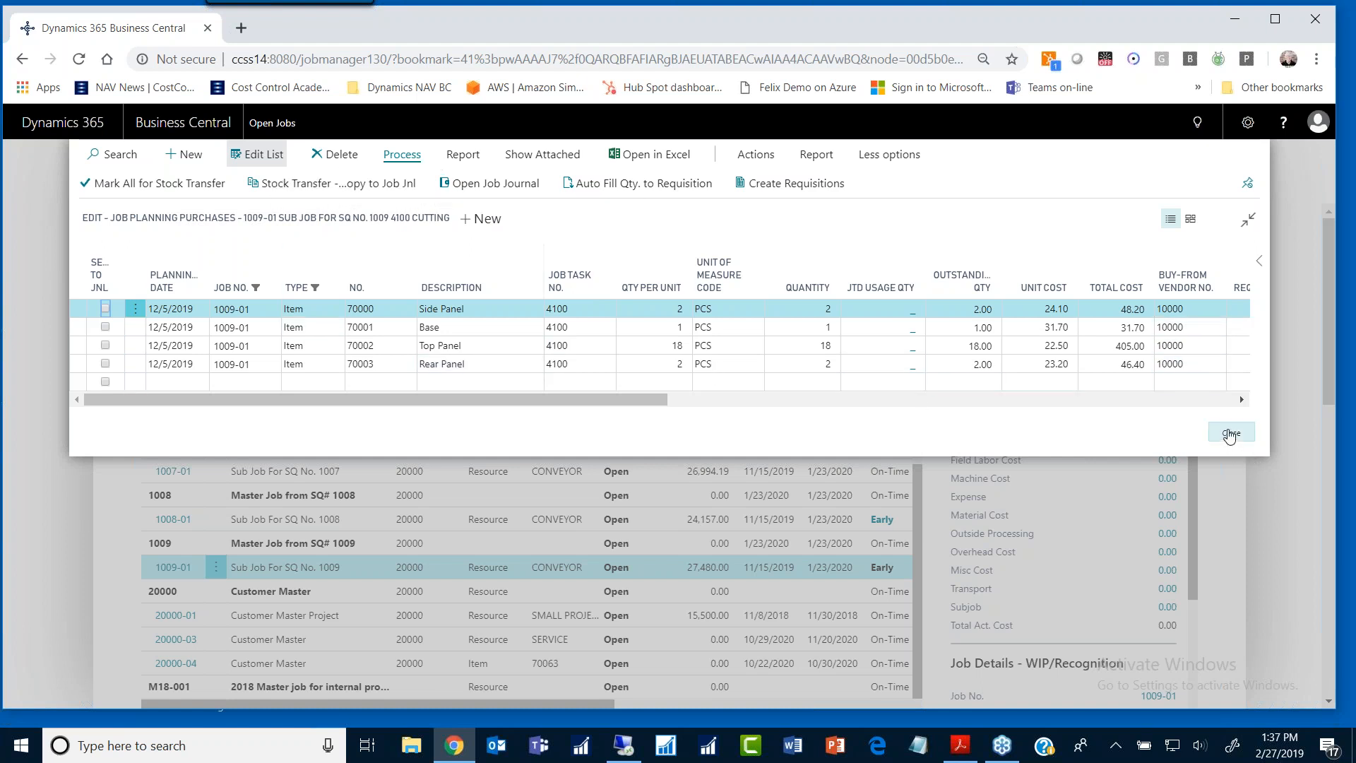
{"action": "left_click", "coordinate": [1230, 433]}
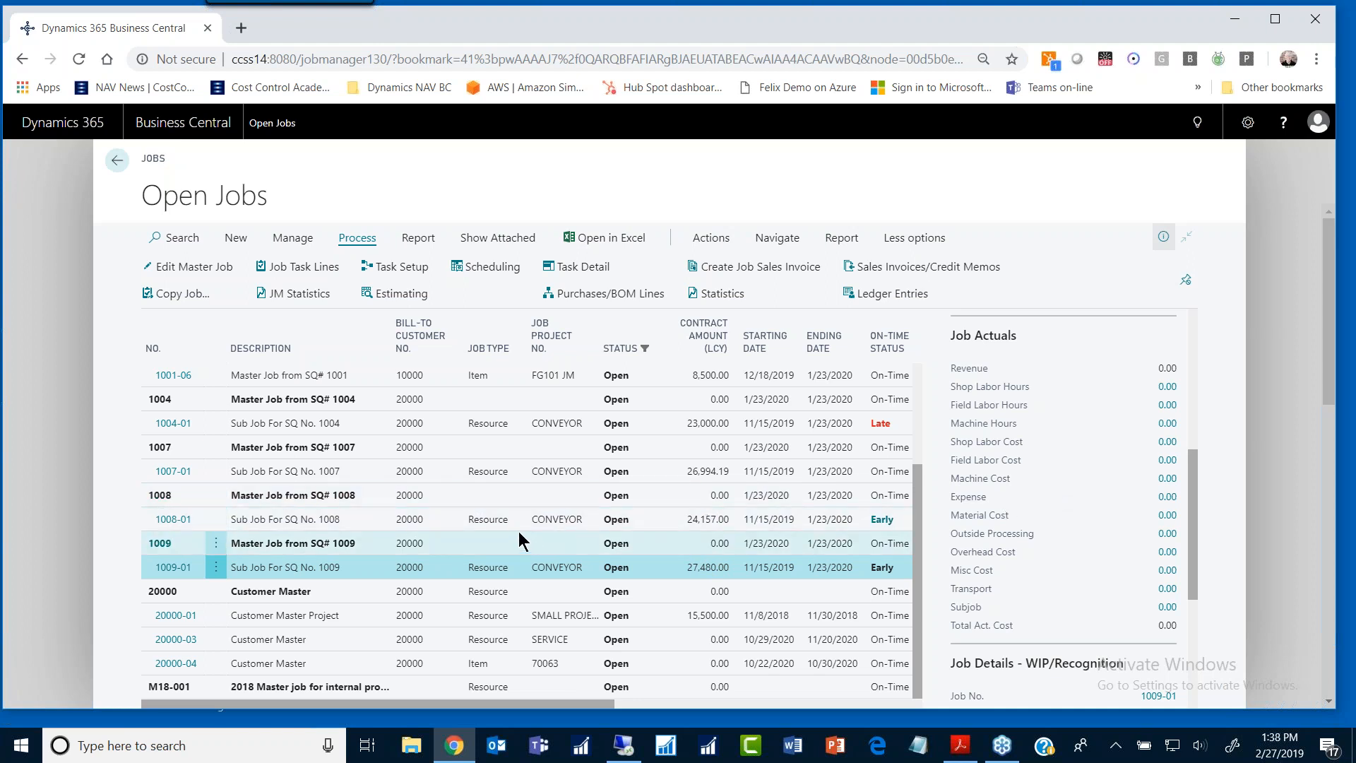
{"action": "left_click", "coordinate": [960, 746]}
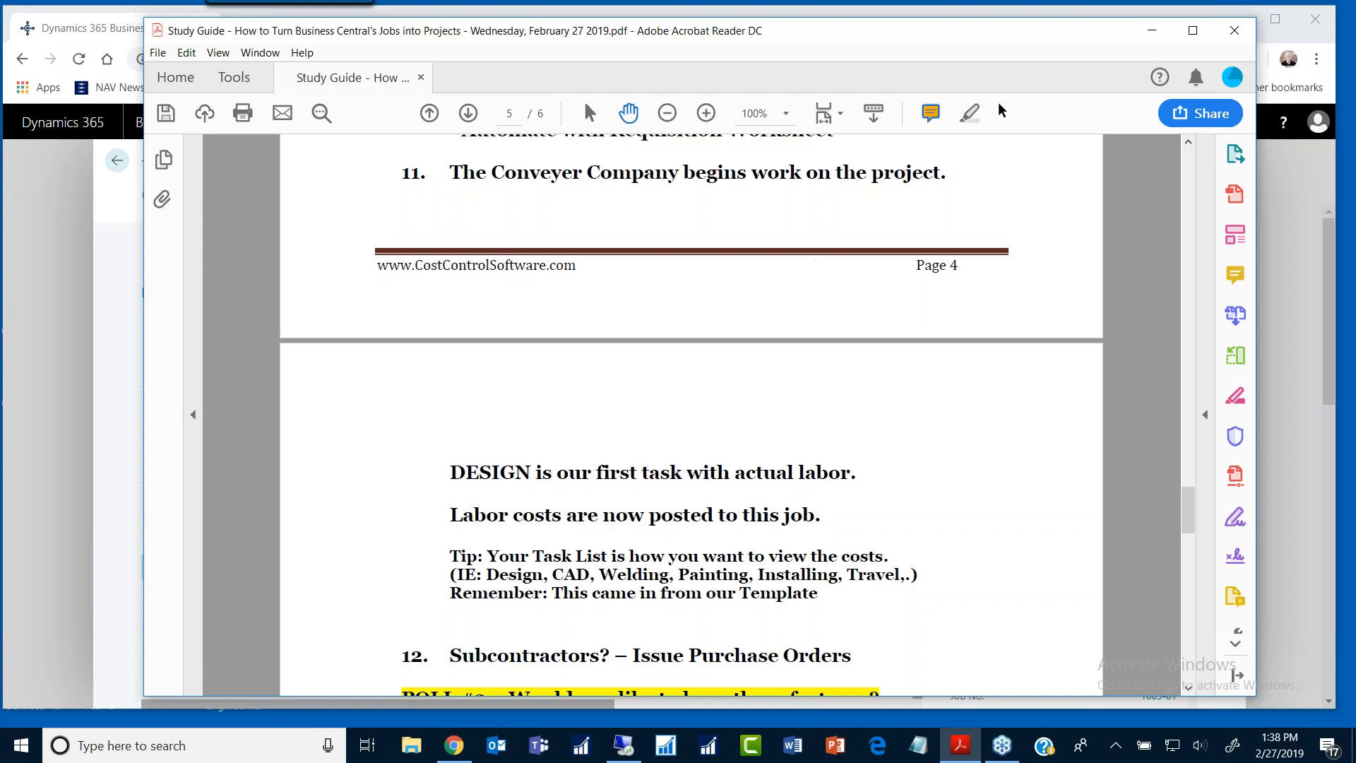
{"action": "left_click", "coordinate": [1151, 32]}
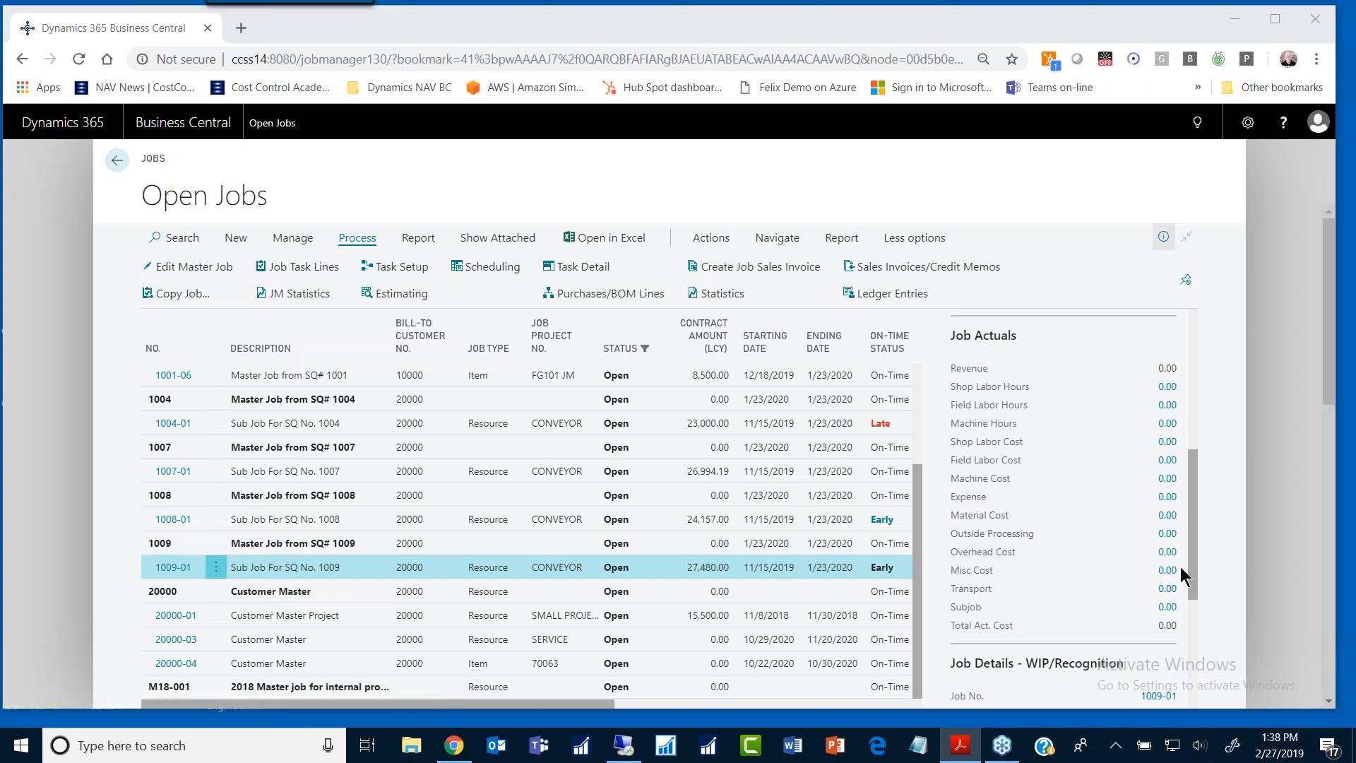
Step: Return to the Business Central home page and open the DEFAULT batch of the JOB job journal template
{"action": "left_click", "coordinate": [118, 163]}
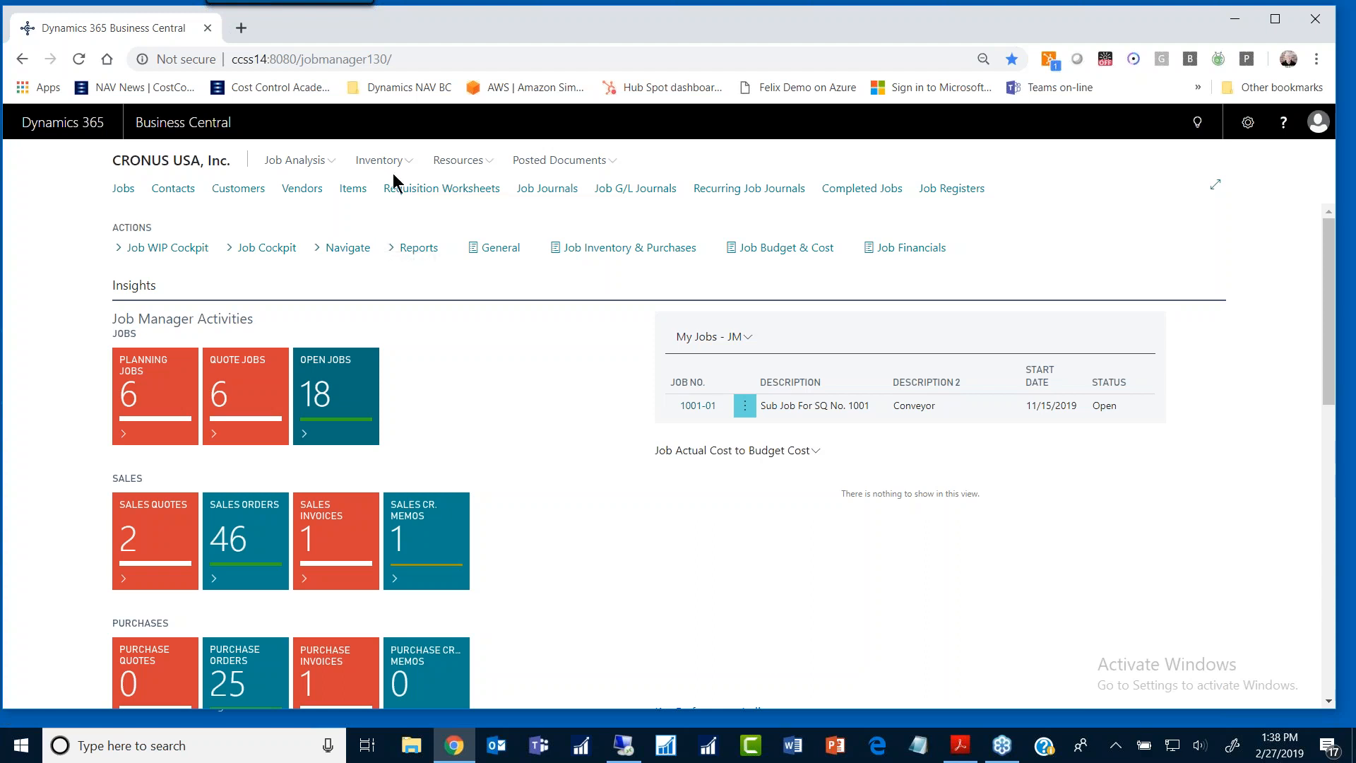
{"action": "left_click", "coordinate": [556, 192]}
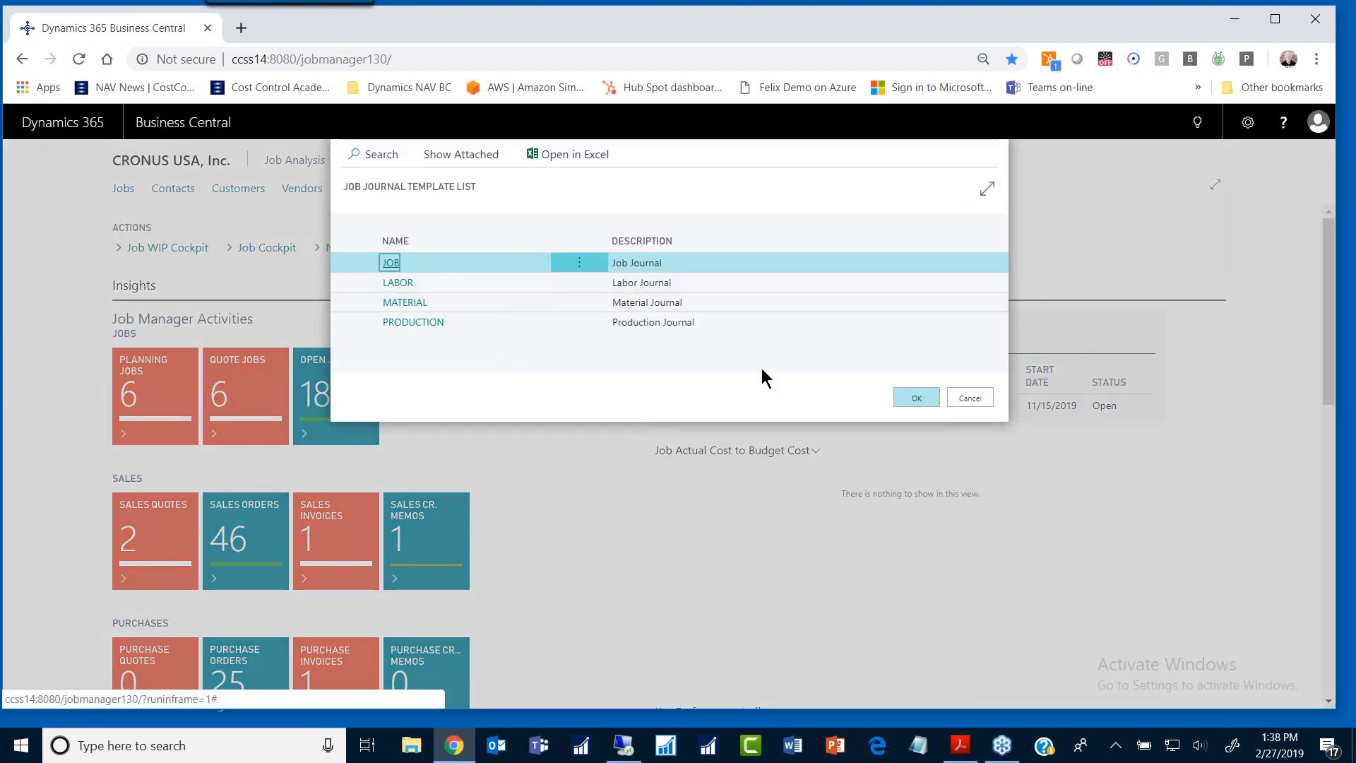
{"action": "left_click", "coordinate": [911, 398]}
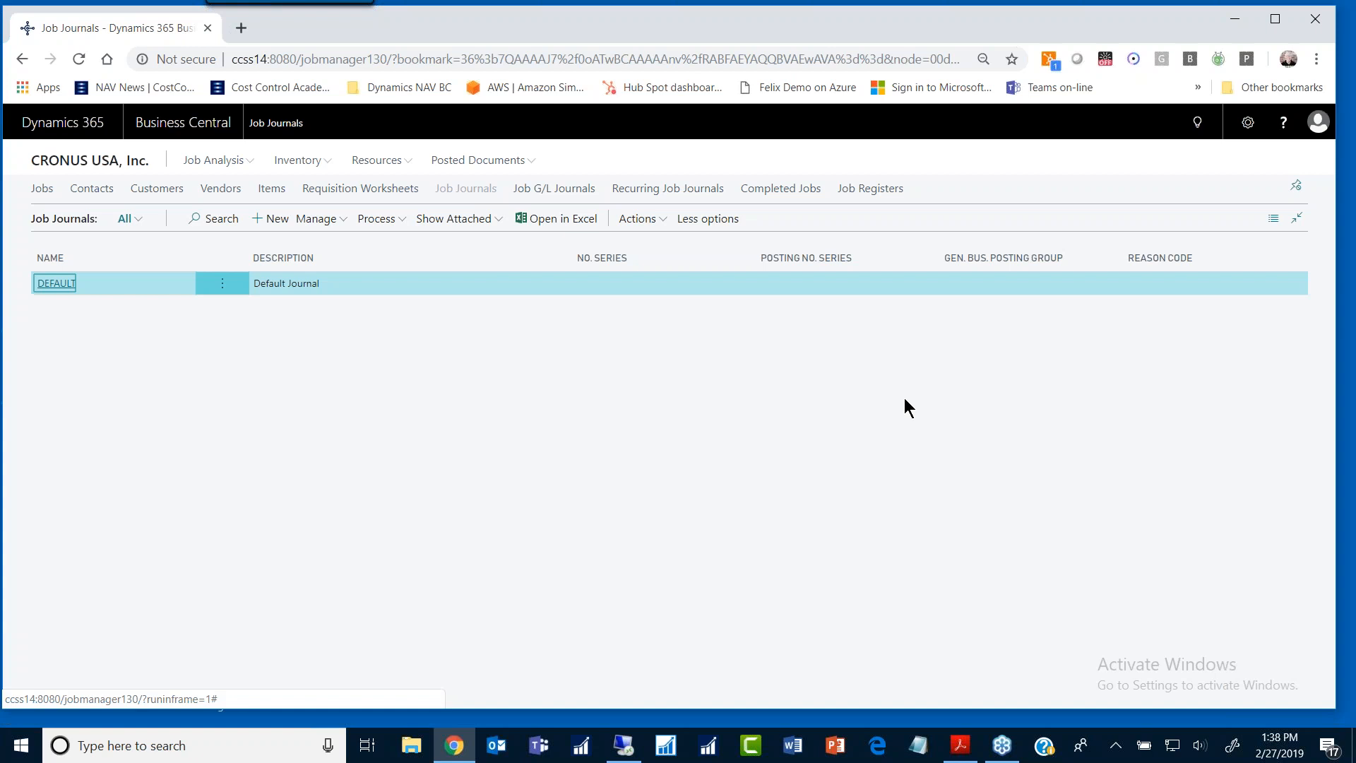
{"action": "left_click", "coordinate": [56, 283]}
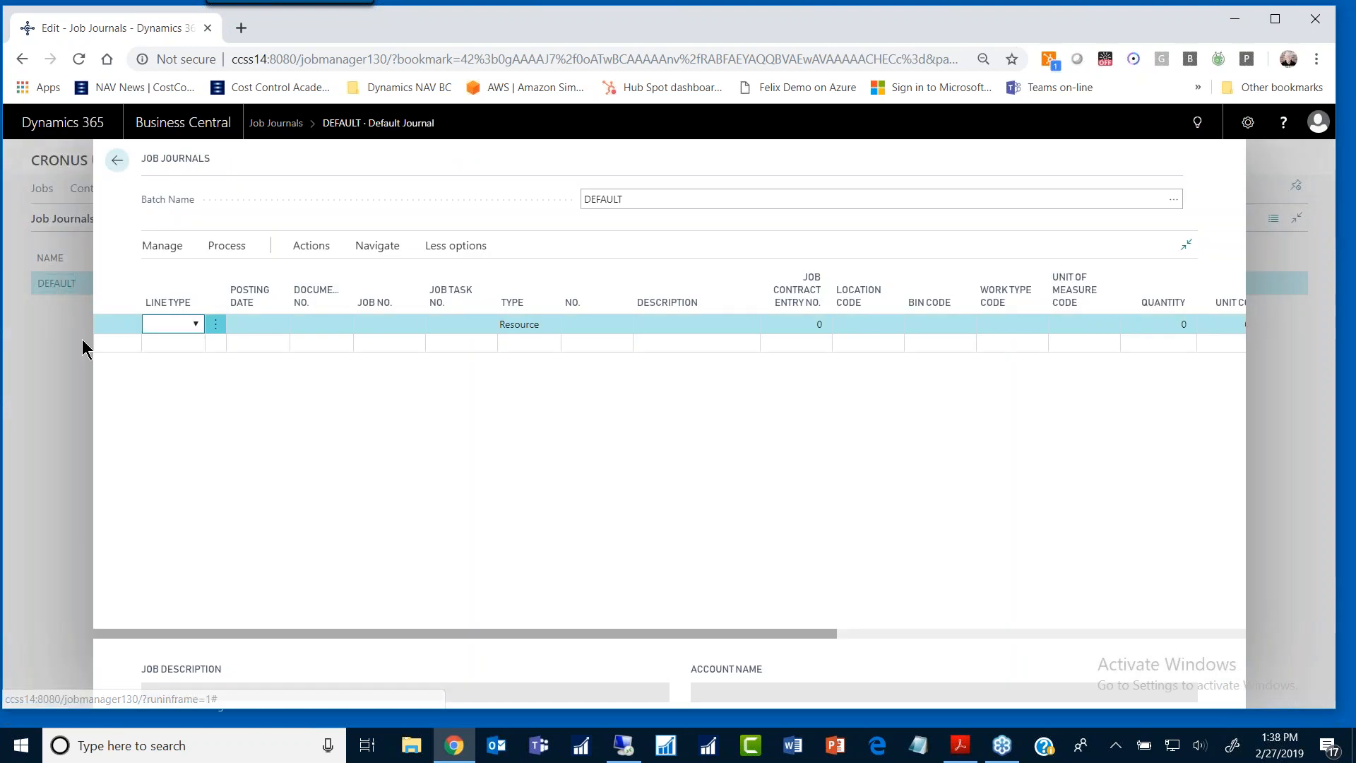
Step: Set the job to 1009-01 and the job task to 3200 (Engineering/CAD) on the journal line
{"action": "left_click", "coordinate": [383, 319]}
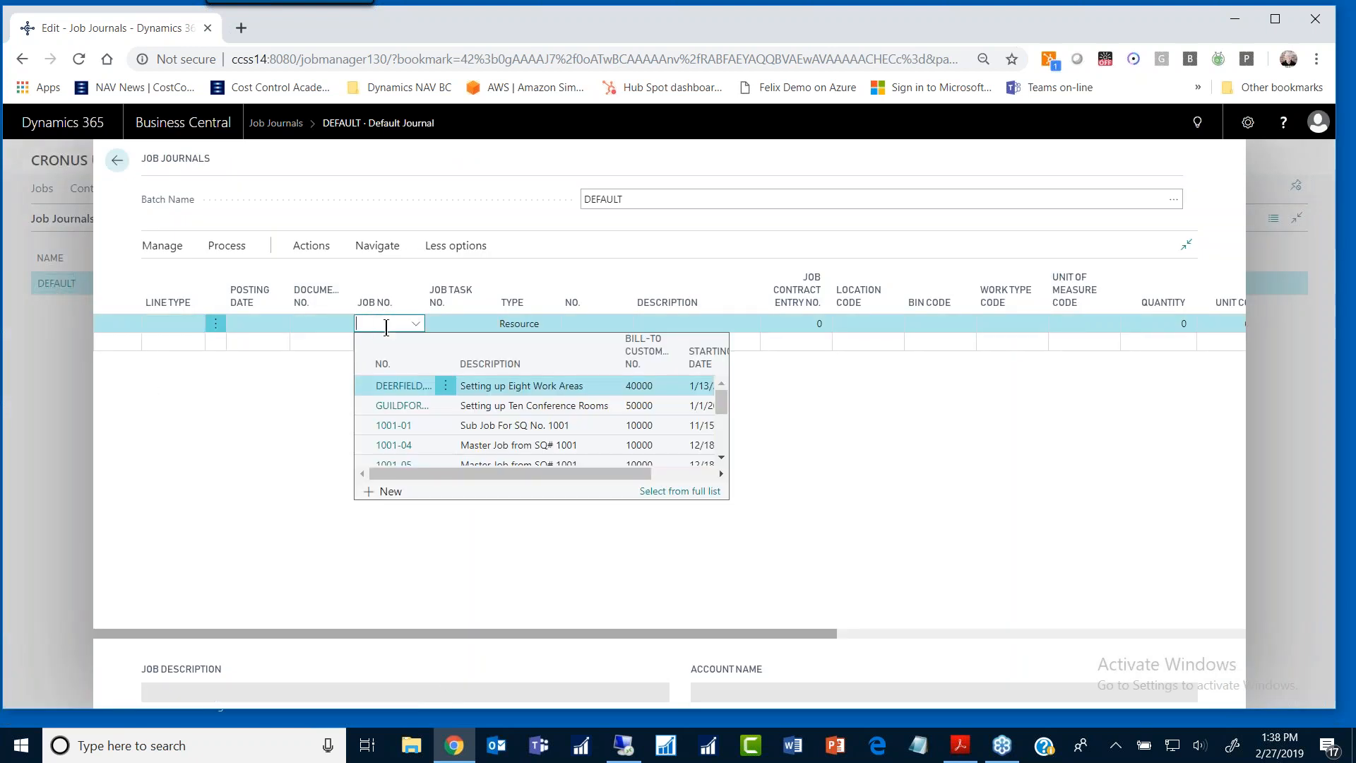
{"action": "scroll", "coordinate": [418, 430], "scroll_direction": "down", "scroll_amount": 5}
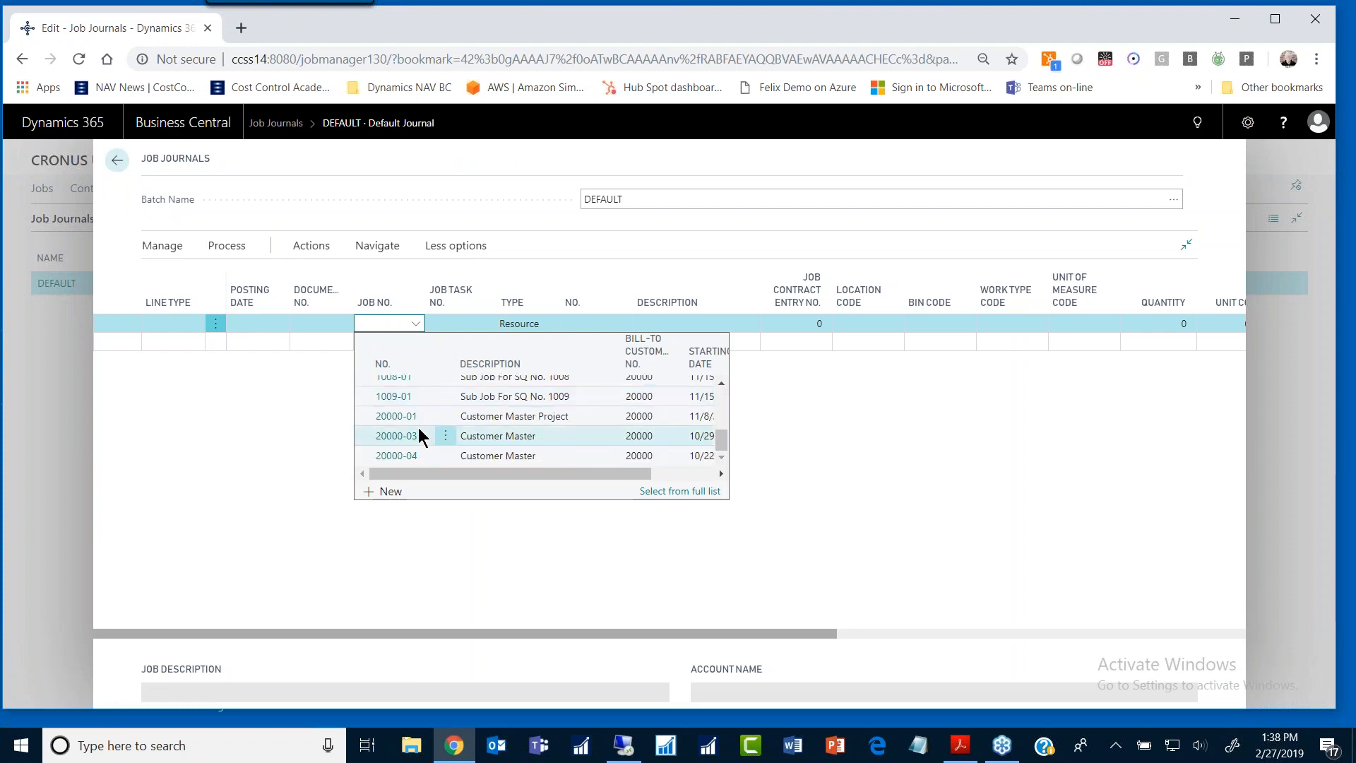
{"action": "left_click", "coordinate": [401, 397]}
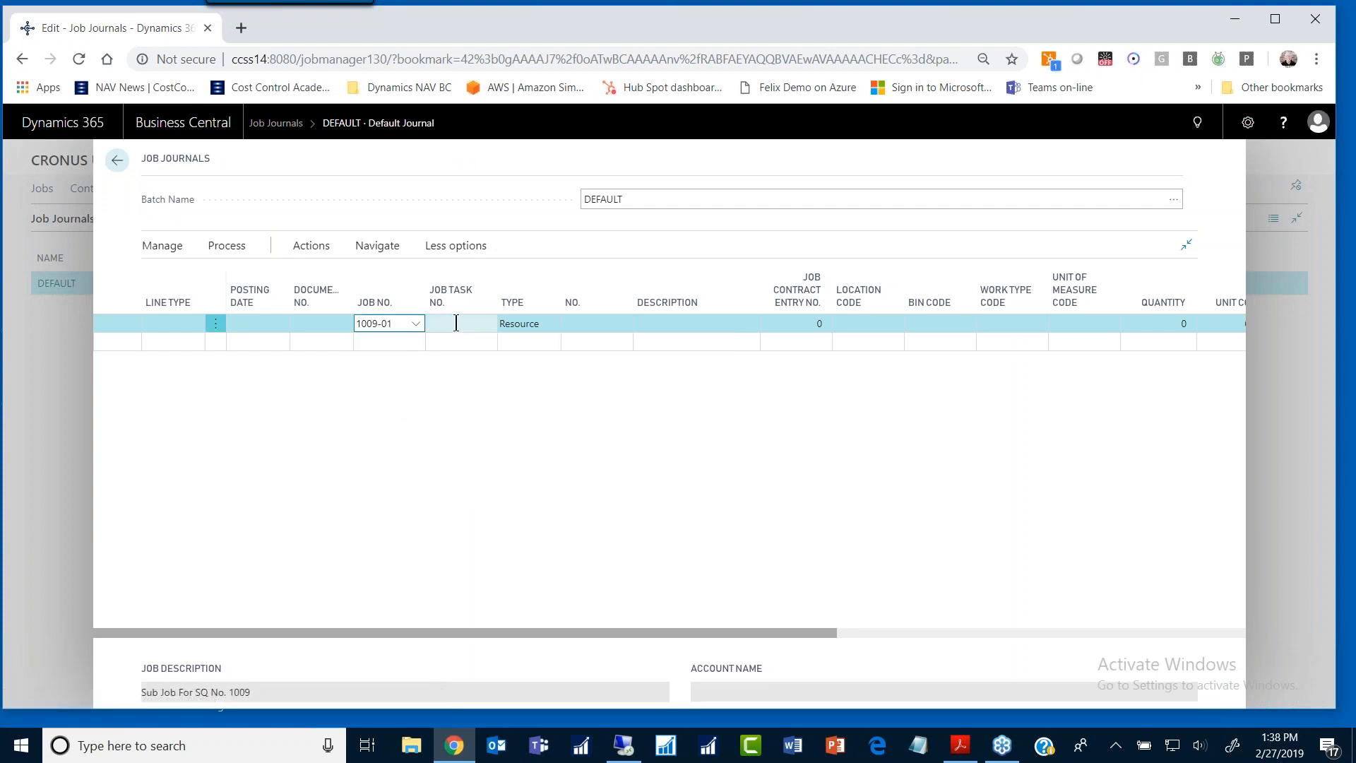
{"action": "left_click", "coordinate": [493, 326]}
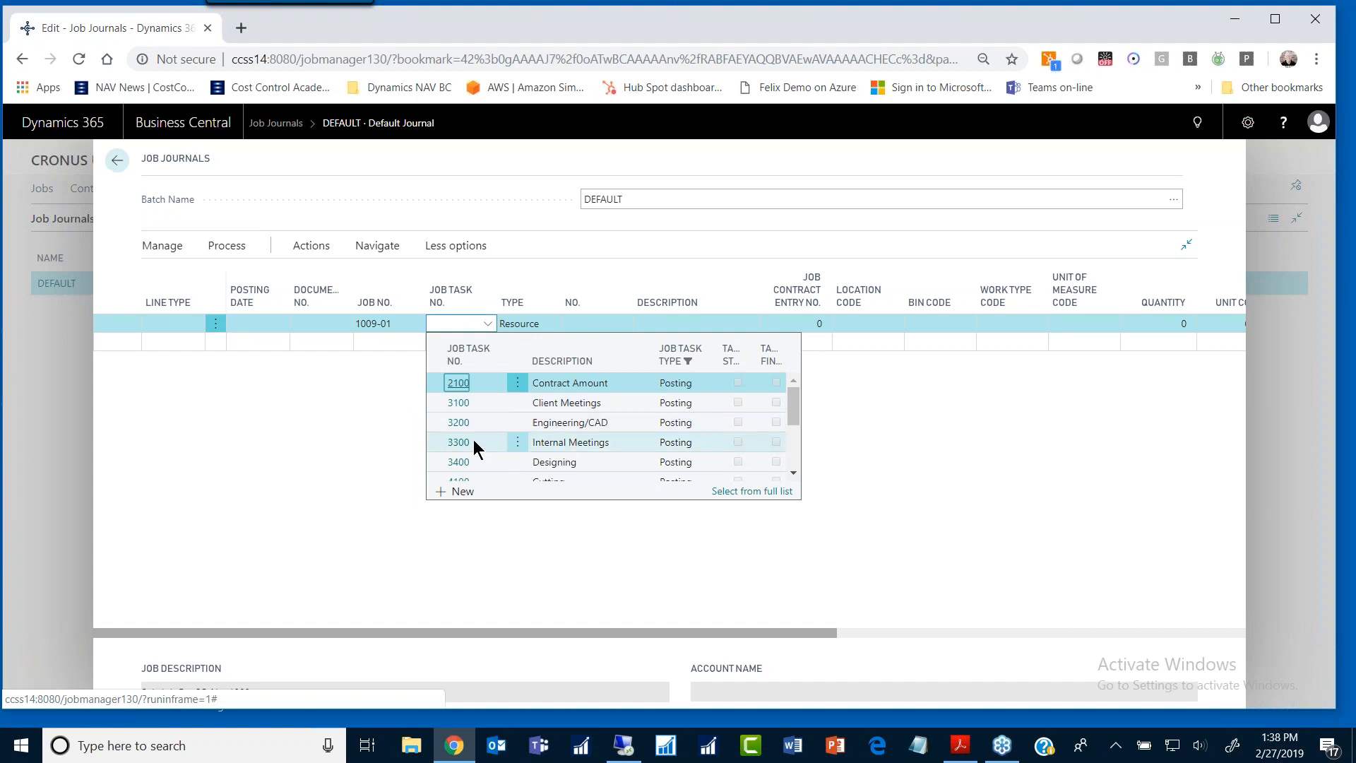
{"action": "left_click", "coordinate": [456, 419]}
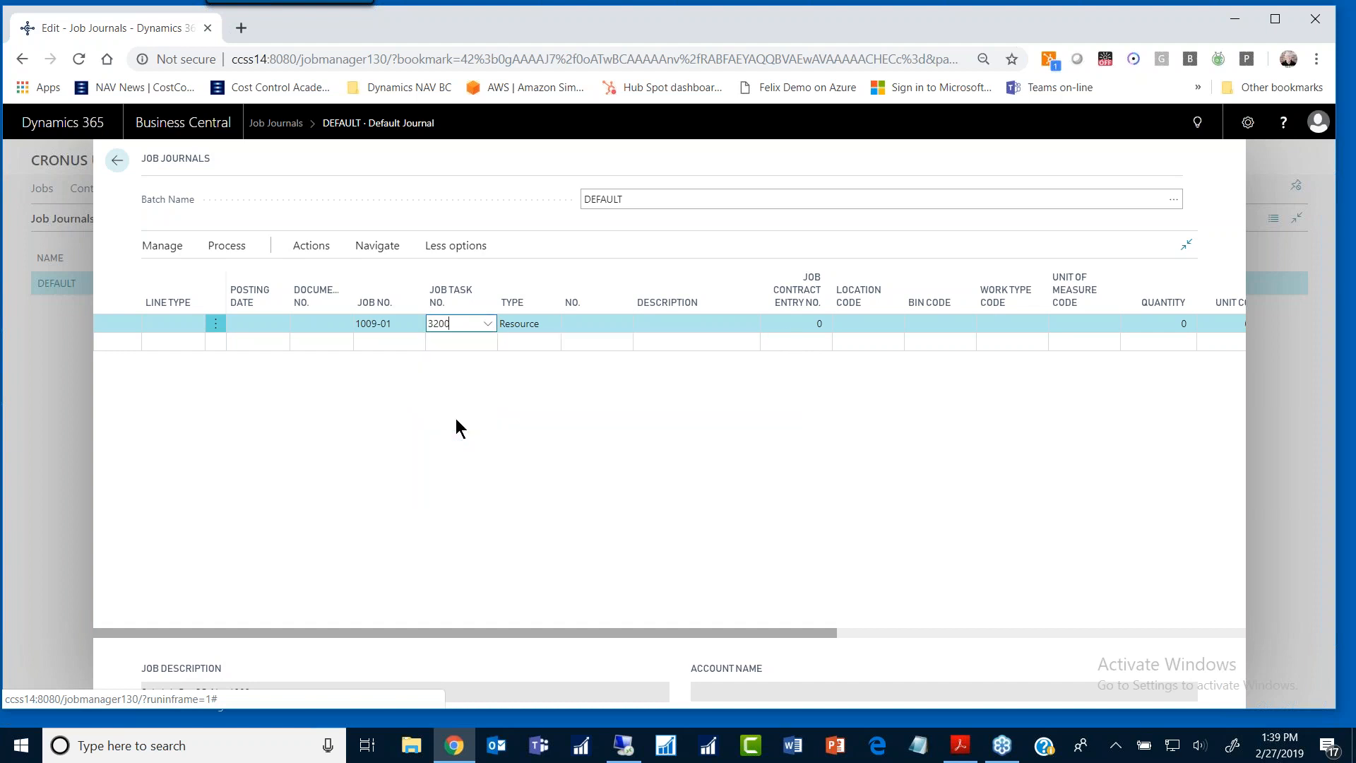
Step: Choose the employee resource listed directly above the one for the plating service's neighbouring employee on the journal line
{"action": "left_click", "coordinate": [626, 322]}
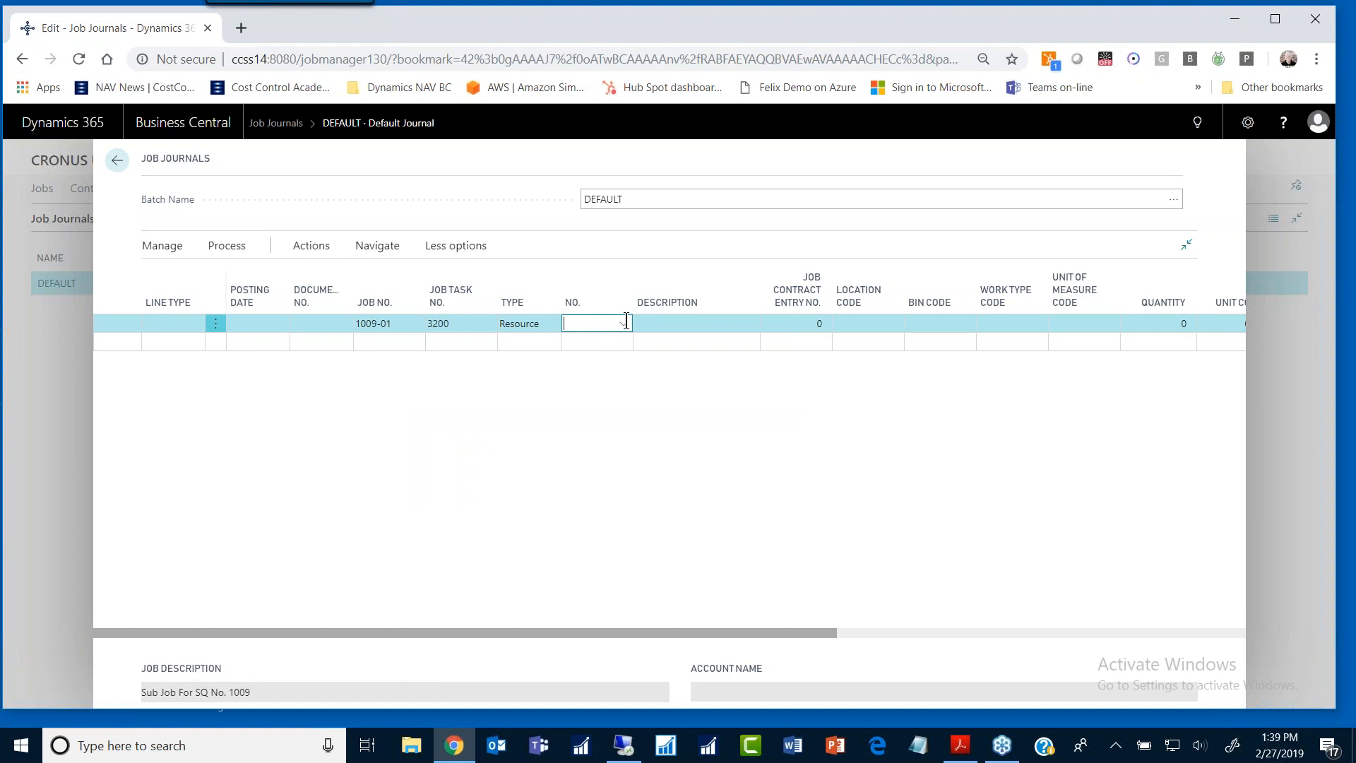
{"action": "left_click", "coordinate": [626, 322]}
{"action": "scroll", "coordinate": [612, 444], "scroll_direction": "down", "scroll_amount": 1}
{"action": "scroll", "coordinate": [612, 443], "scroll_direction": "down", "scroll_amount": 2}
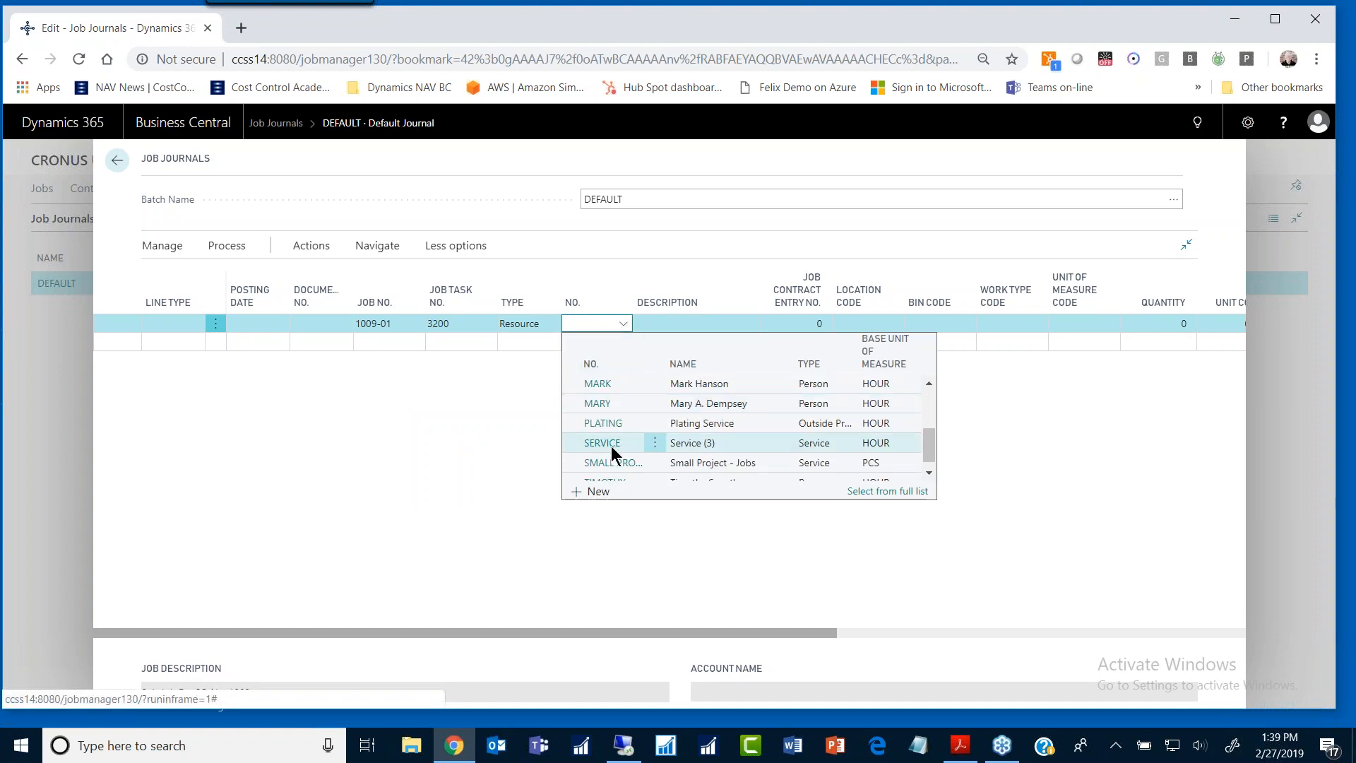
{"action": "left_click", "coordinate": [601, 388]}
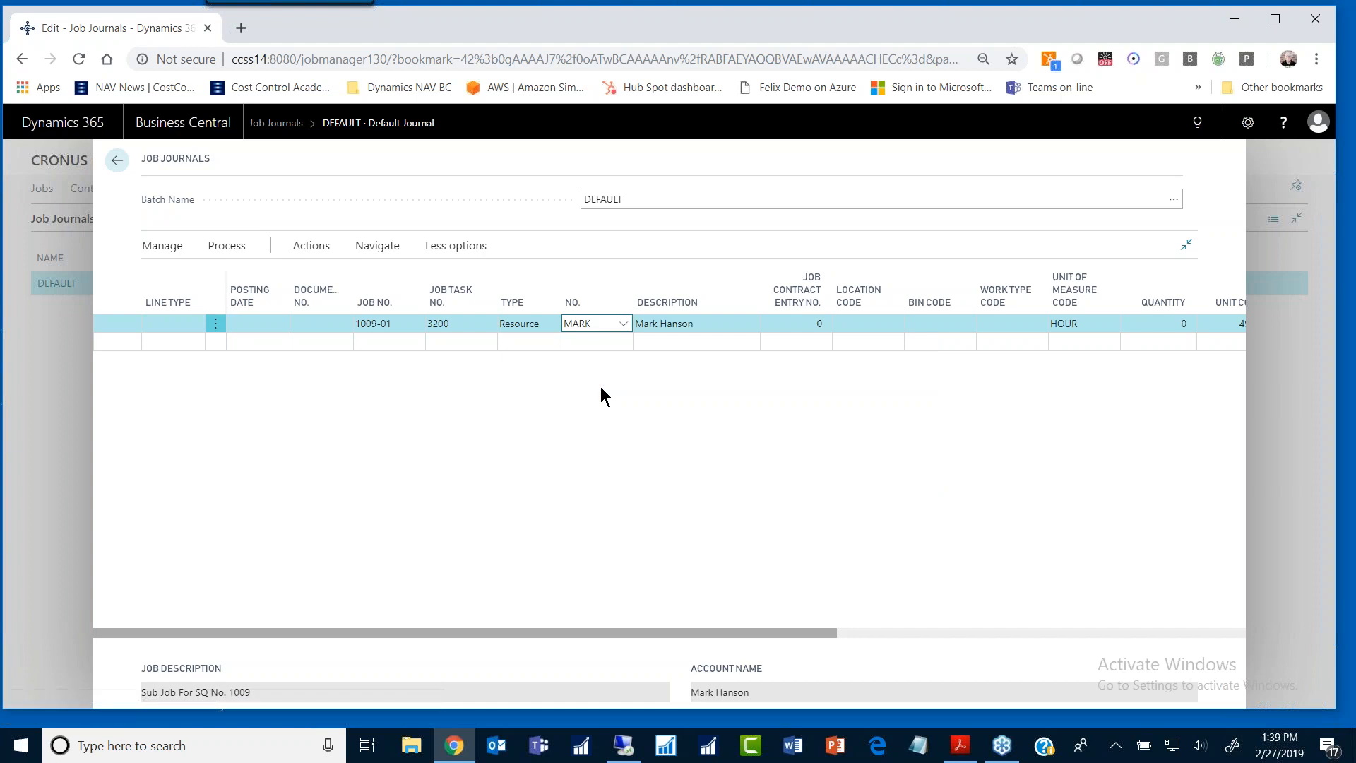
Step: Enter a quantity of 4 hours for the resource on the journal line and go through its cost and price fields
{"action": "key", "text": "Tab"}
{"action": "key", "text": "Tab"}
{"action": "key", "text": "Tab"}
{"action": "key", "text": "Tab"}
{"action": "key", "text": "Tab"}
{"action": "key", "text": "Tab"}
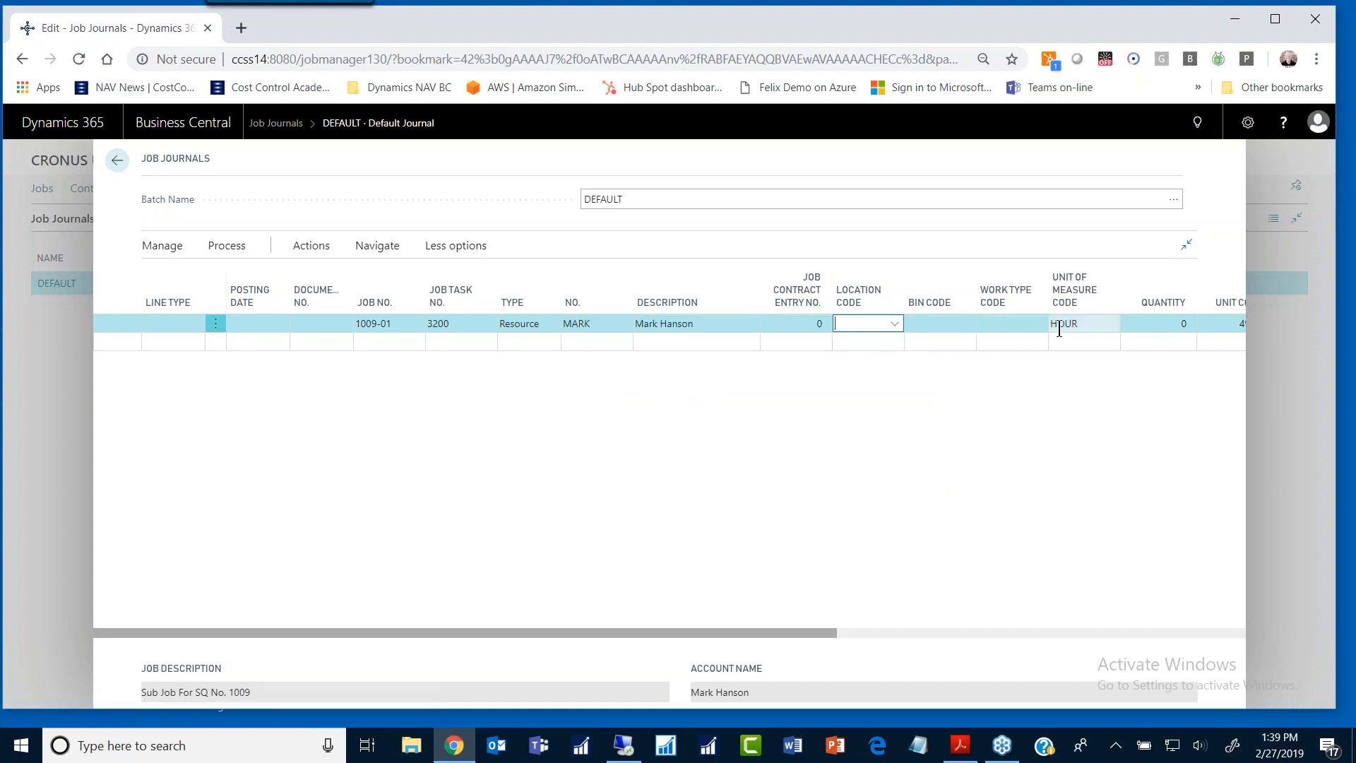
{"action": "key", "text": "Tab"}
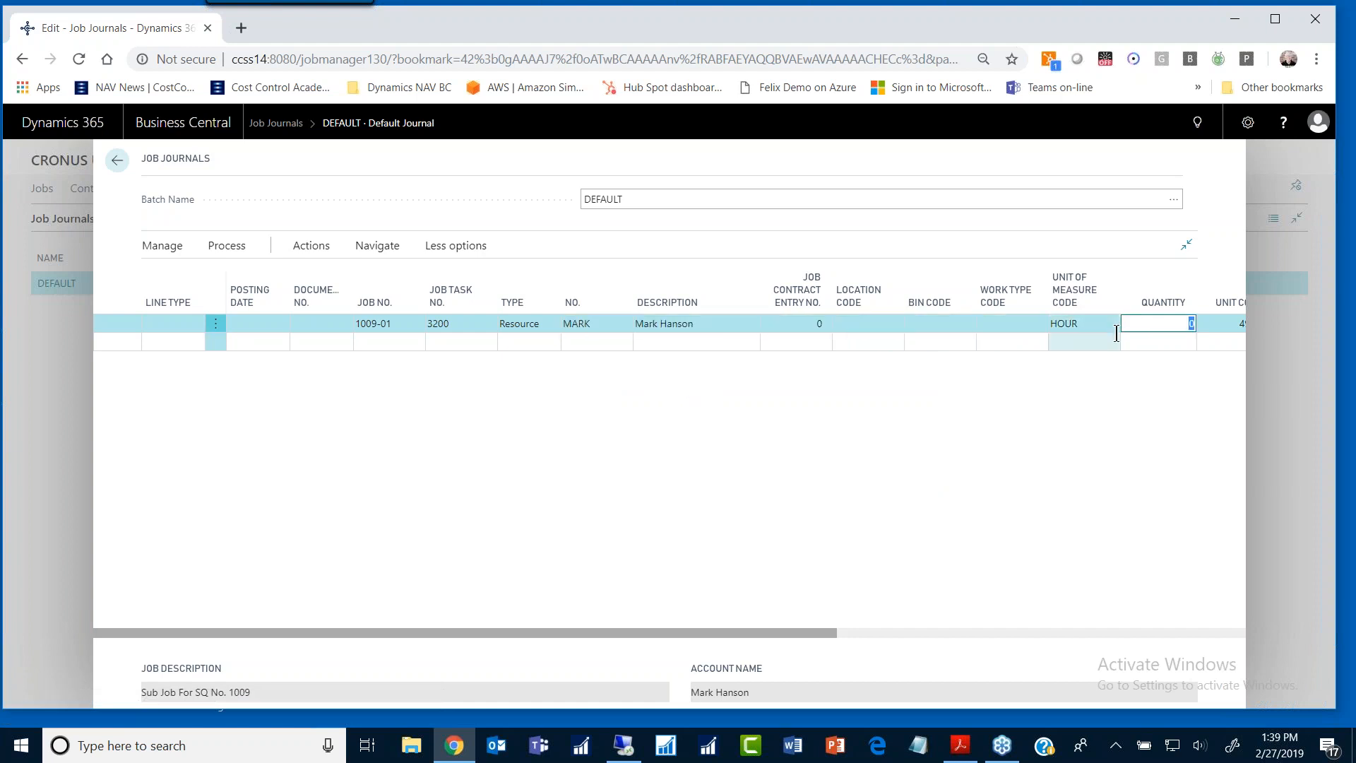
{"action": "key", "text": "Tab"}
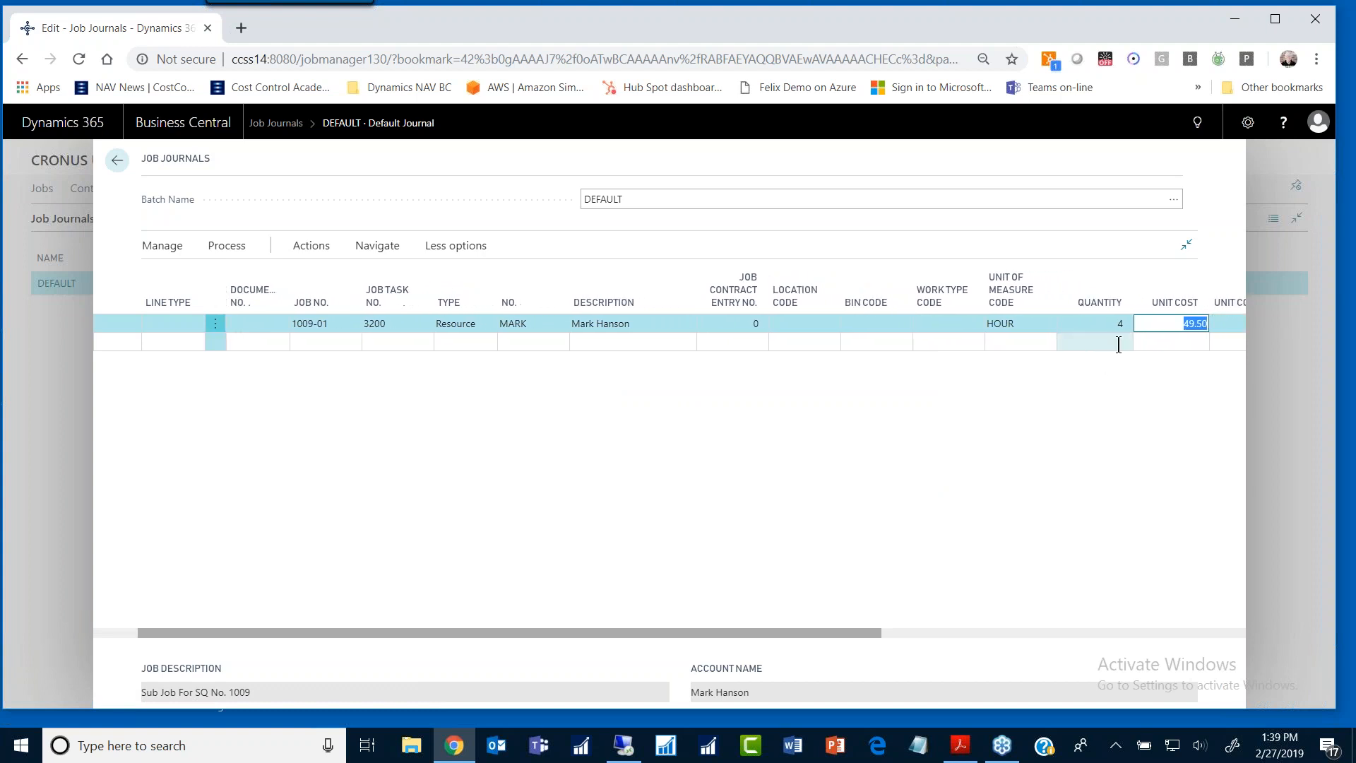
{"action": "key", "text": "Tab"}
{"action": "key", "text": "Tab"}
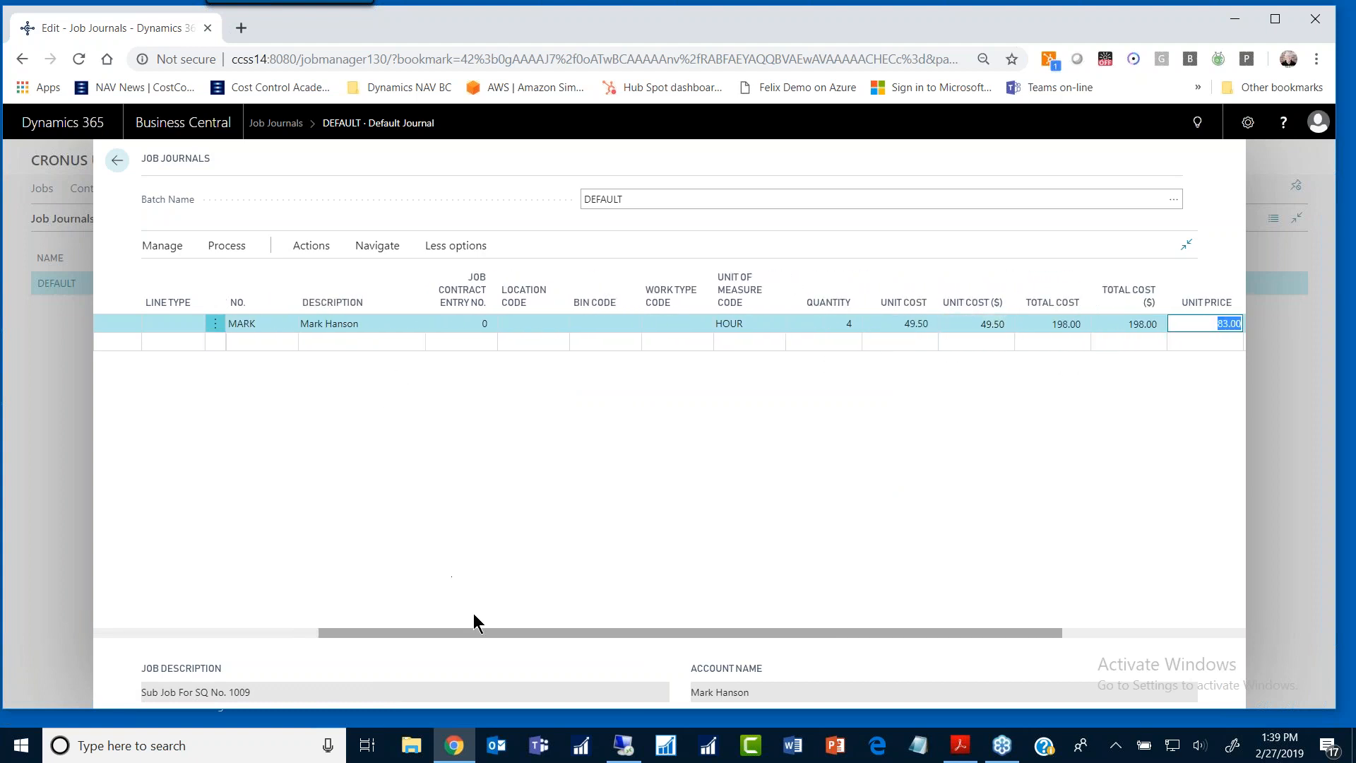
Step: Set the journal line's posting date to 2/27/2019 and its document number to 1
{"action": "left_click_drag", "start_coordinate": [416, 631], "coordinate": [123, 645]}
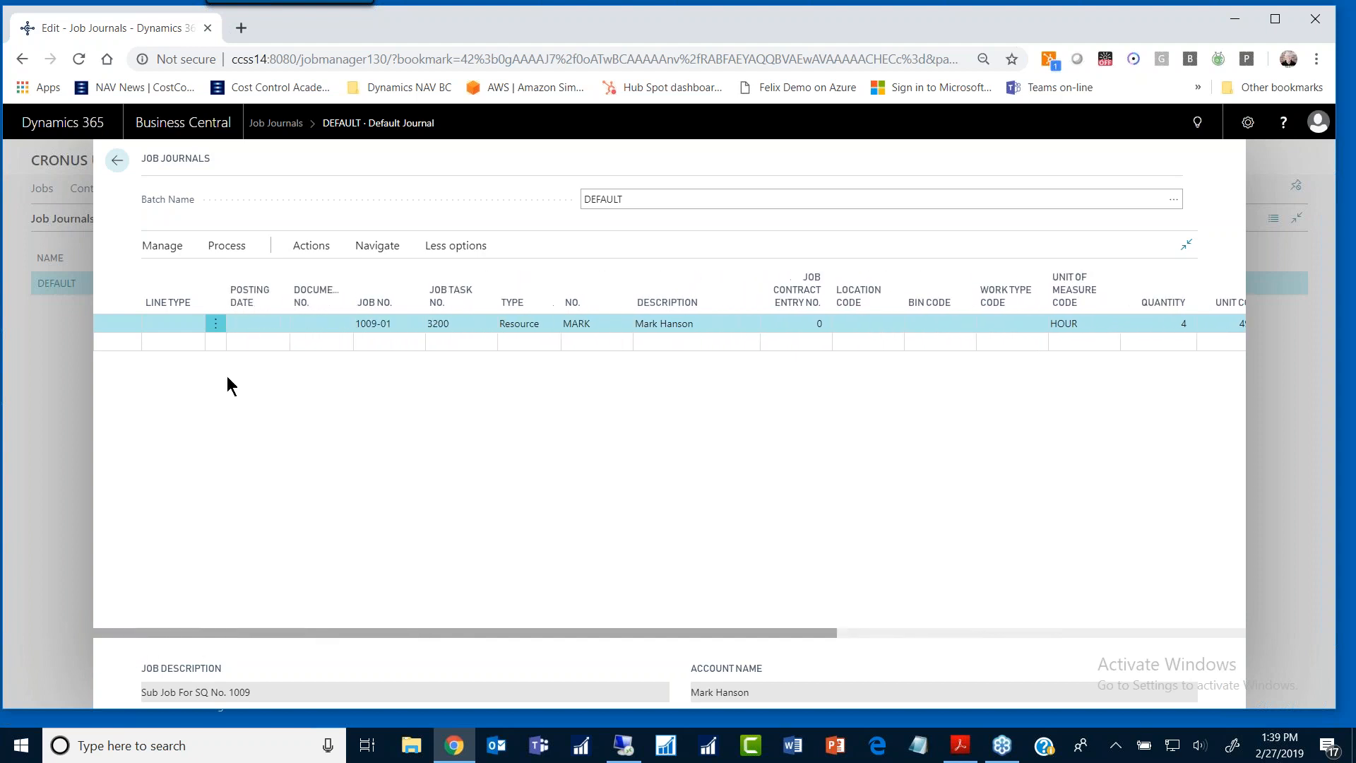
{"action": "left_click", "coordinate": [257, 322]}
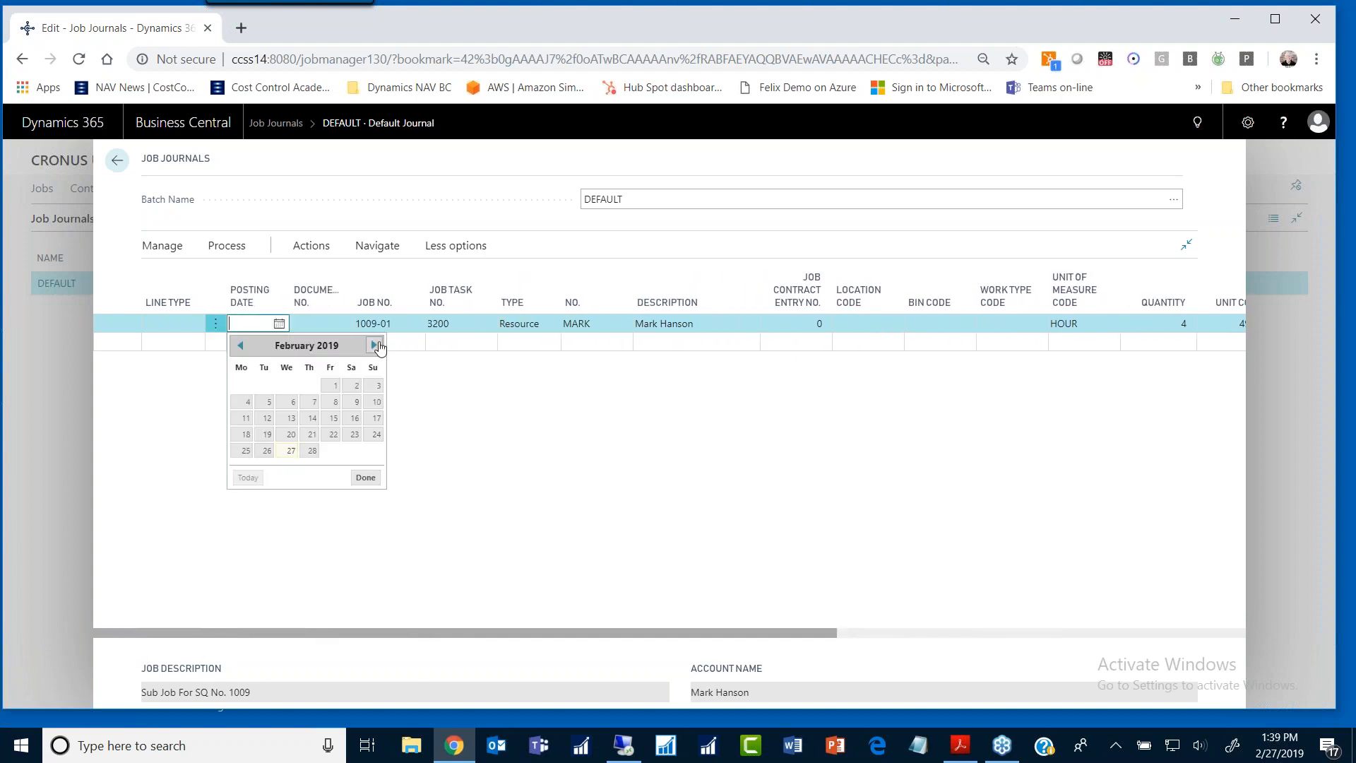
{"action": "key", "text": "Down"}
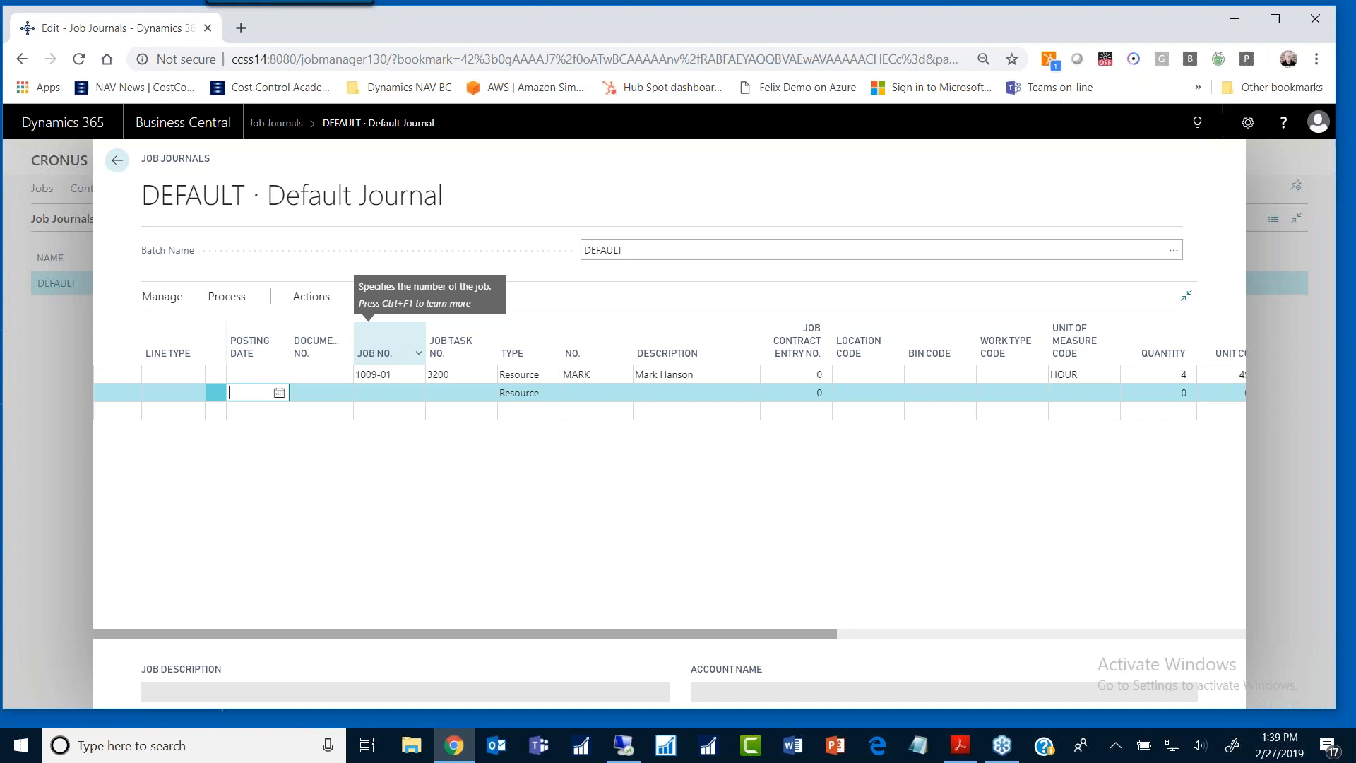
{"action": "key", "text": "Up"}
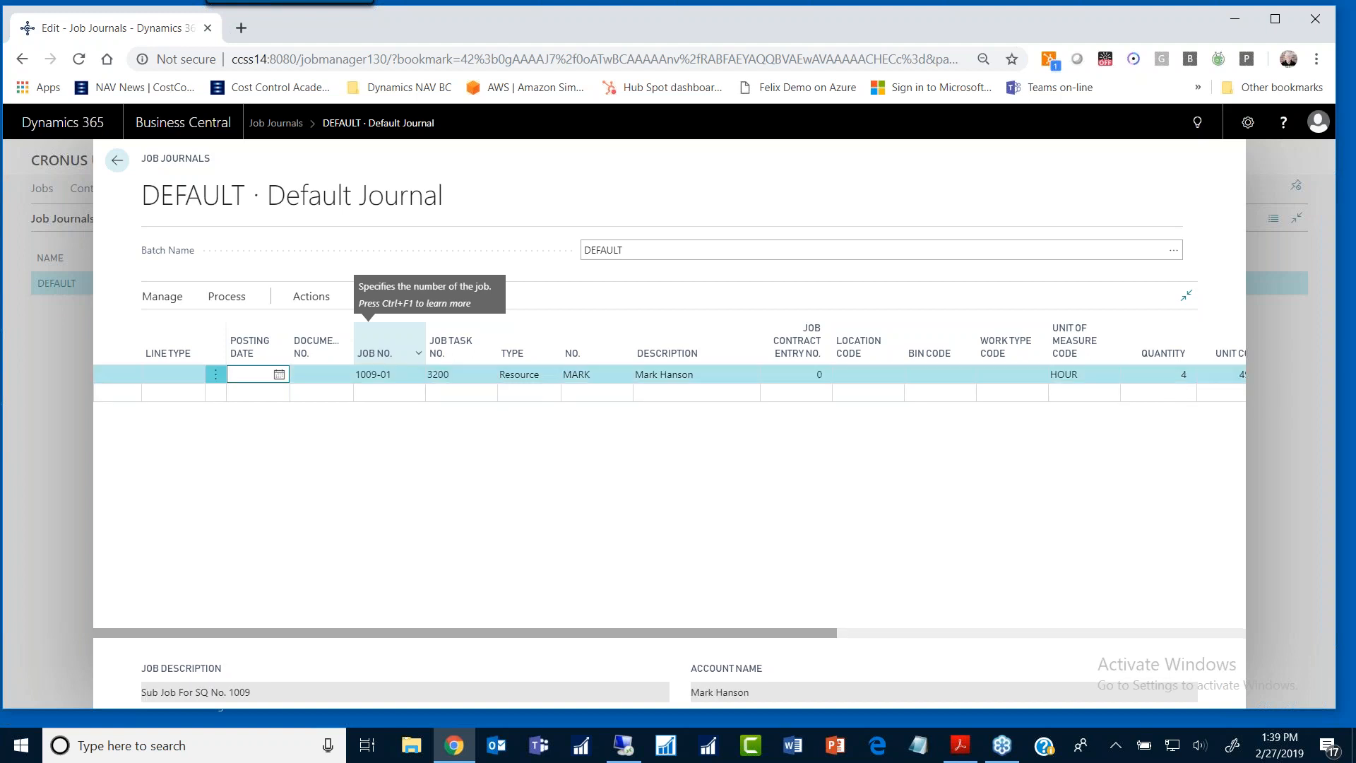
{"action": "key", "text": "Tab"}
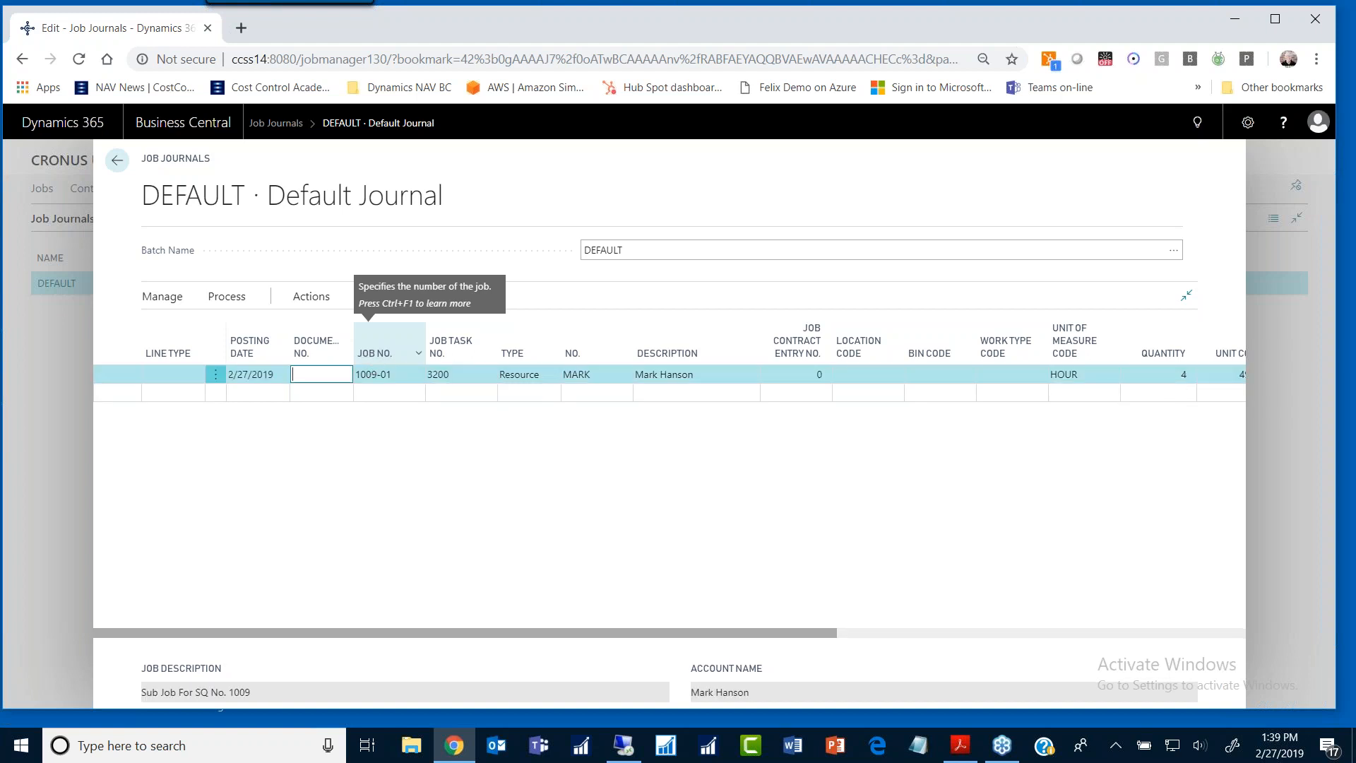
{"action": "type", "text": "1"}
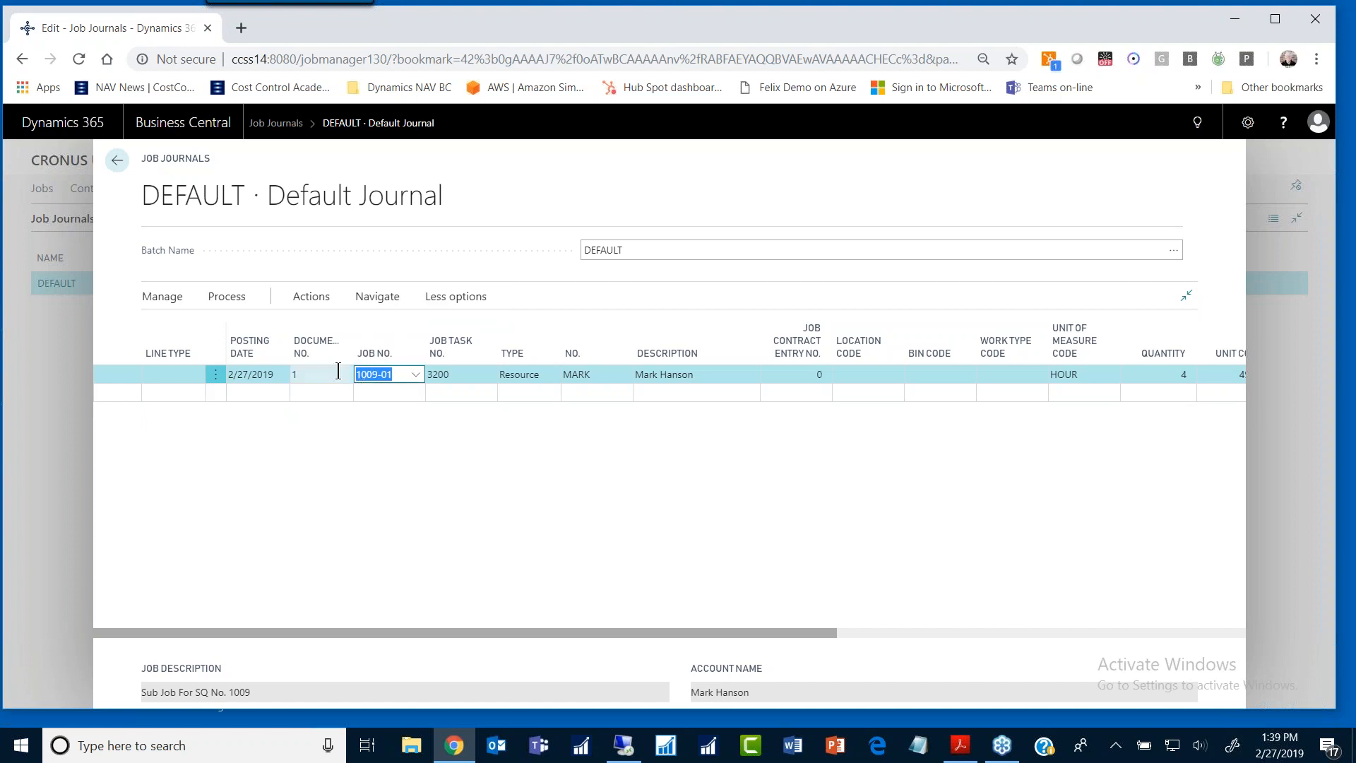
Step: Post the job journal lines and return to the home page
{"action": "left_click", "coordinate": [220, 300]}
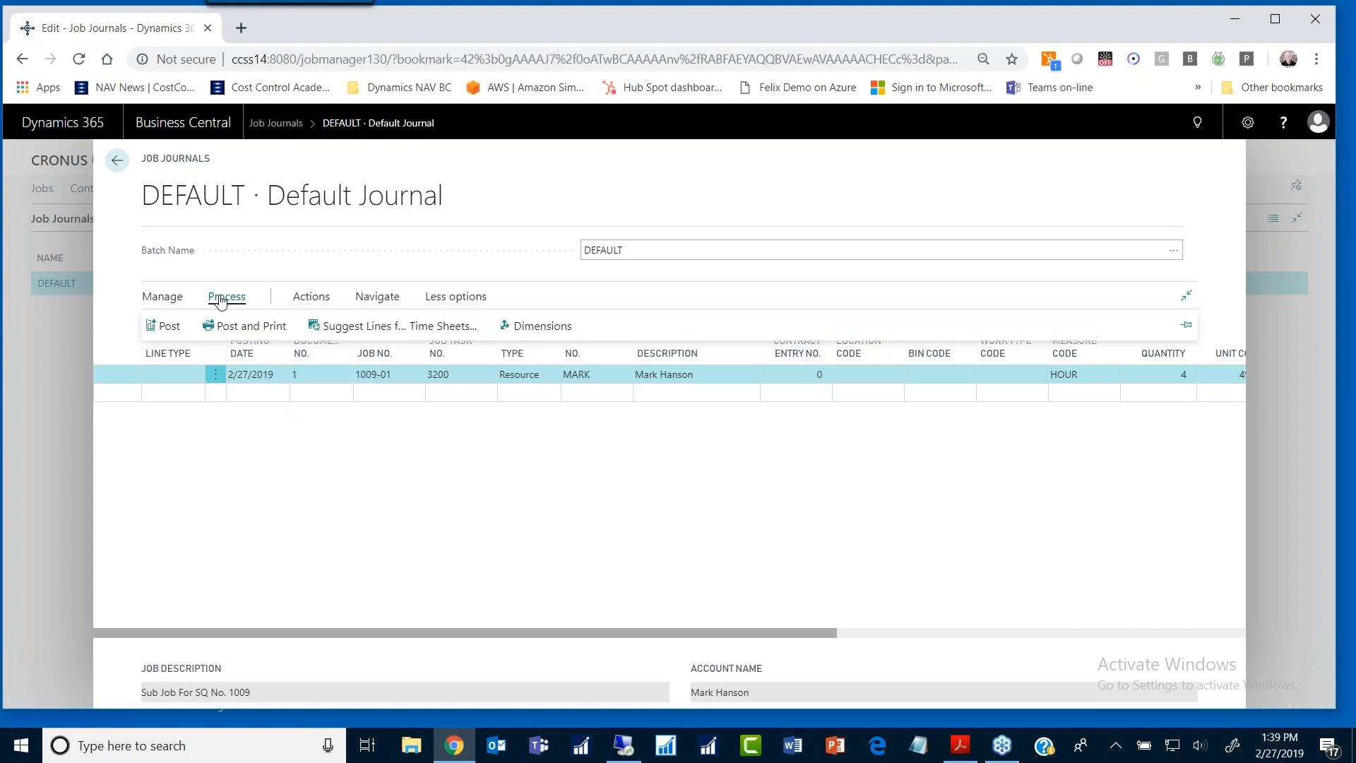
{"action": "left_click", "coordinate": [164, 327]}
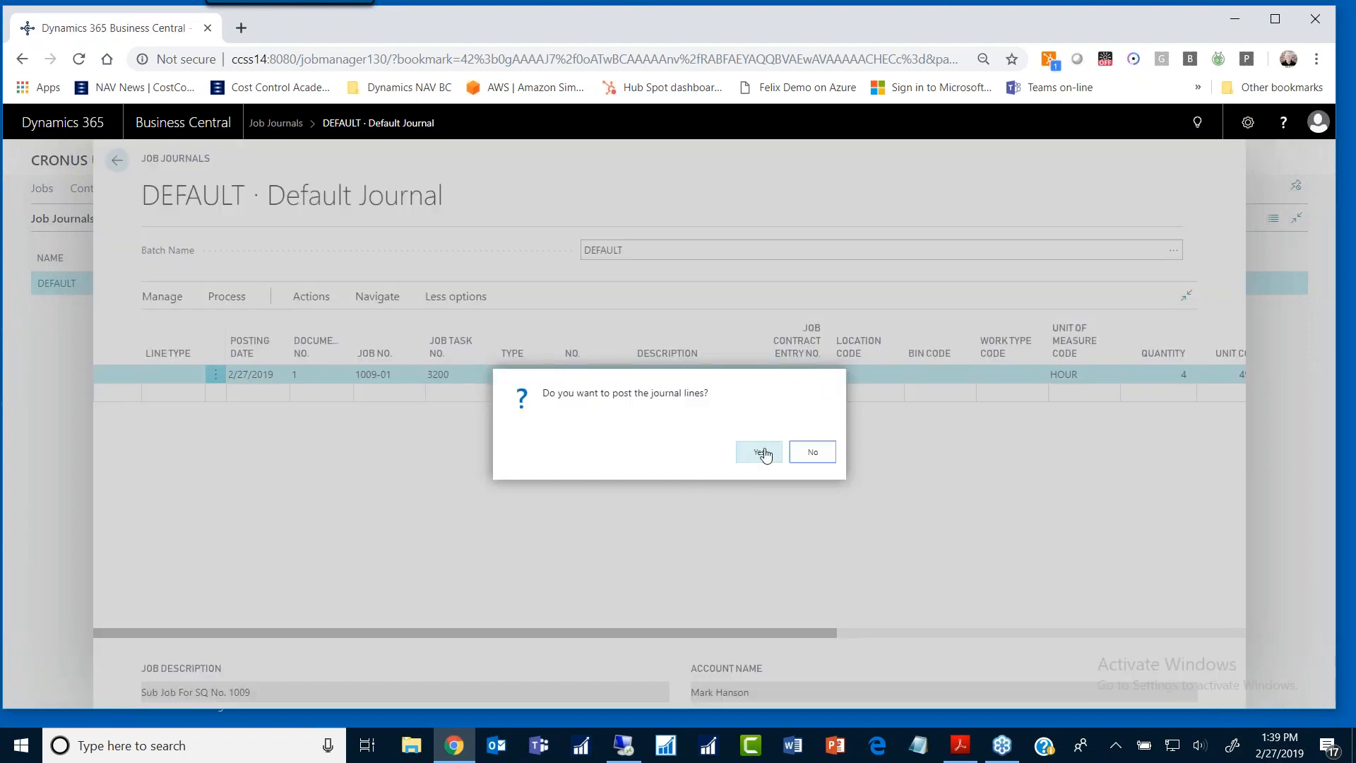
{"action": "left_click", "coordinate": [763, 453]}
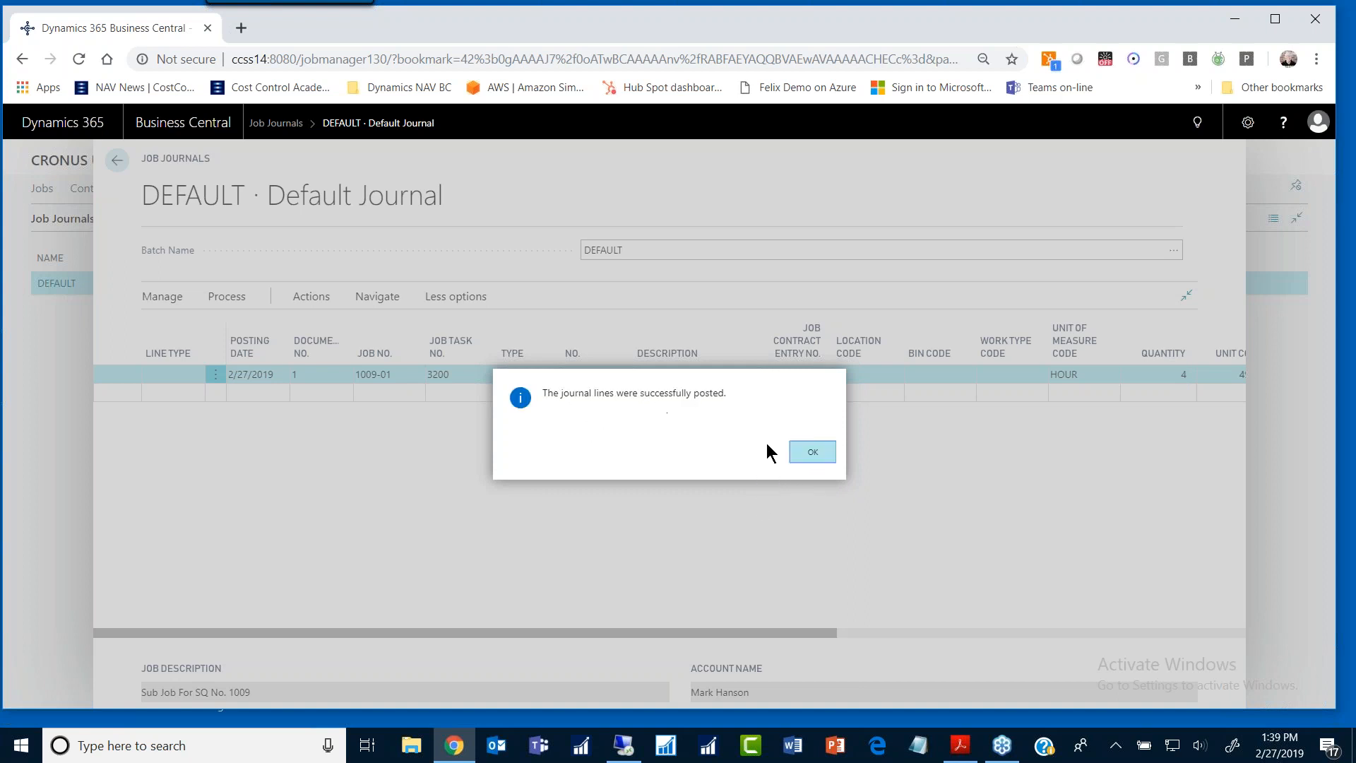
{"action": "left_click", "coordinate": [808, 456]}
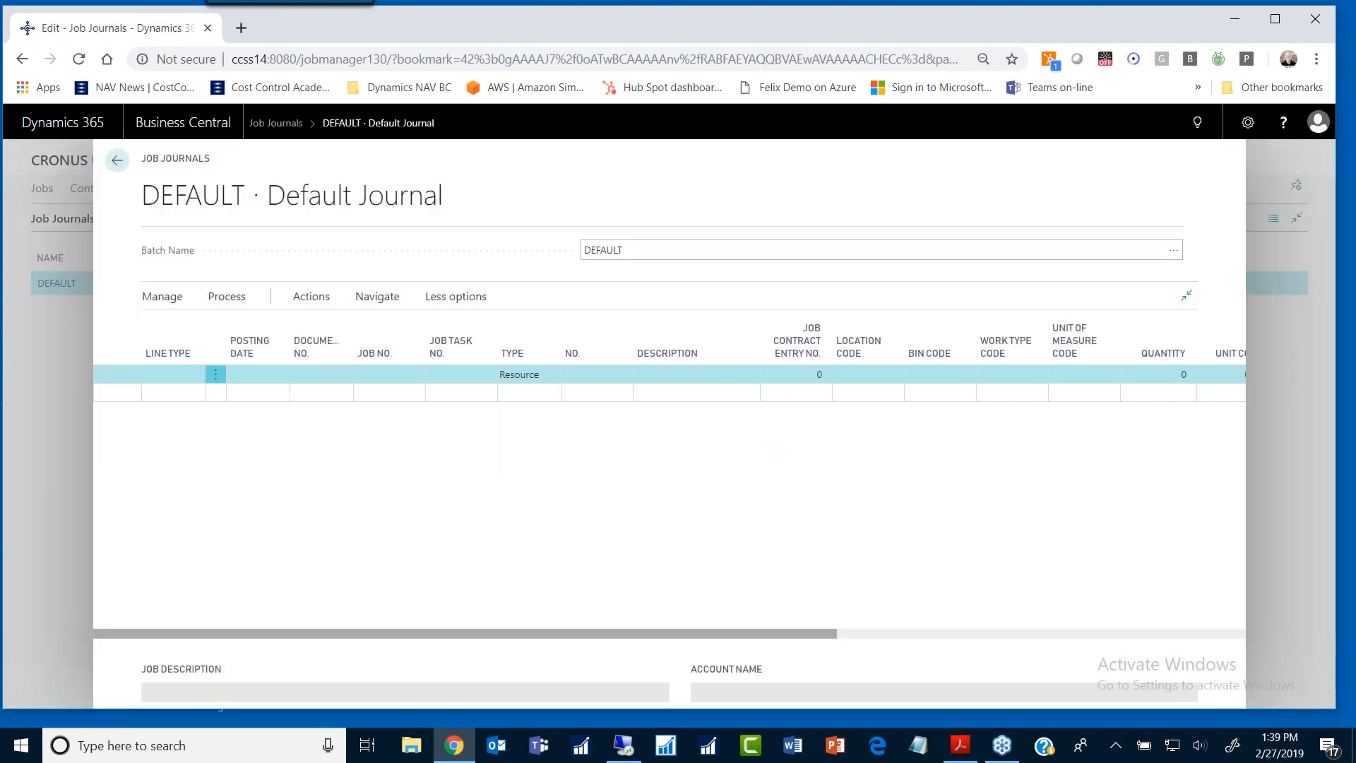
{"action": "key", "text": "Escape"}
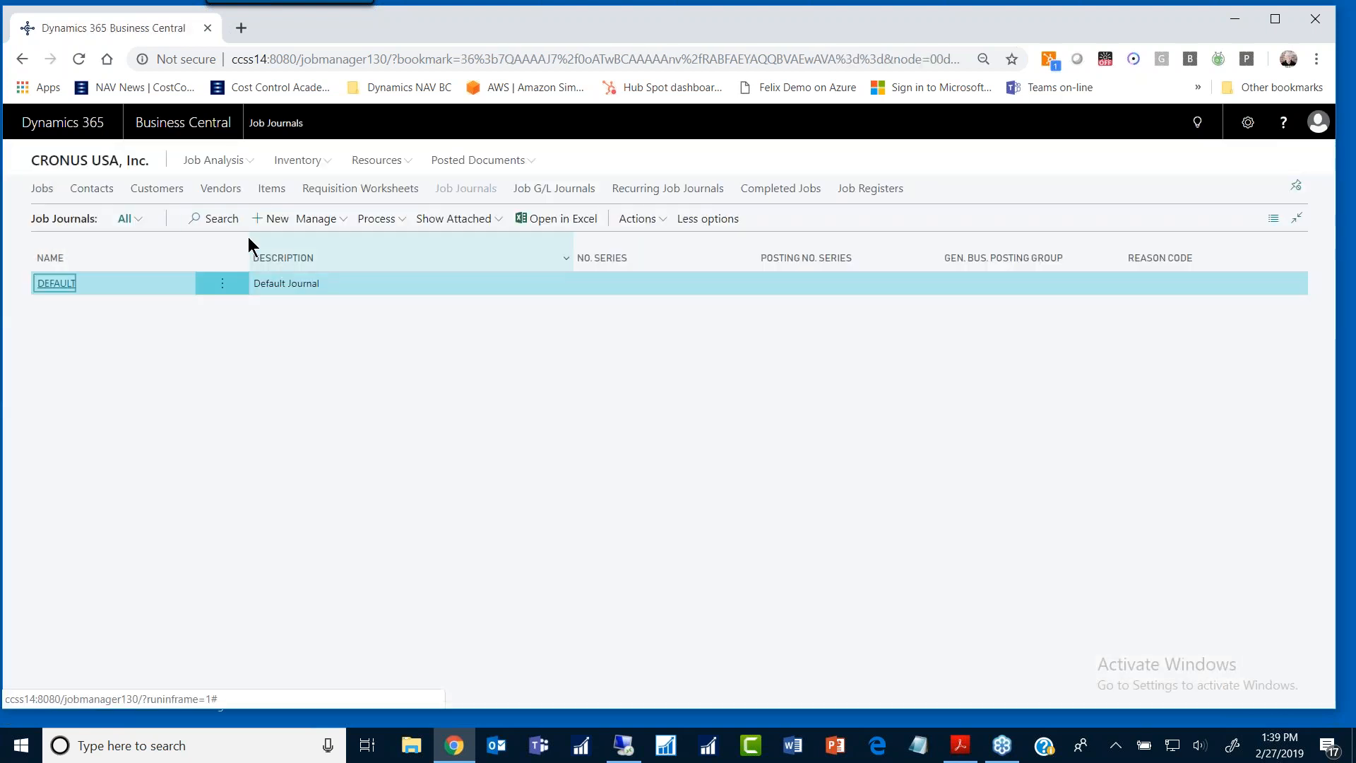
{"action": "key", "text": "Escape"}
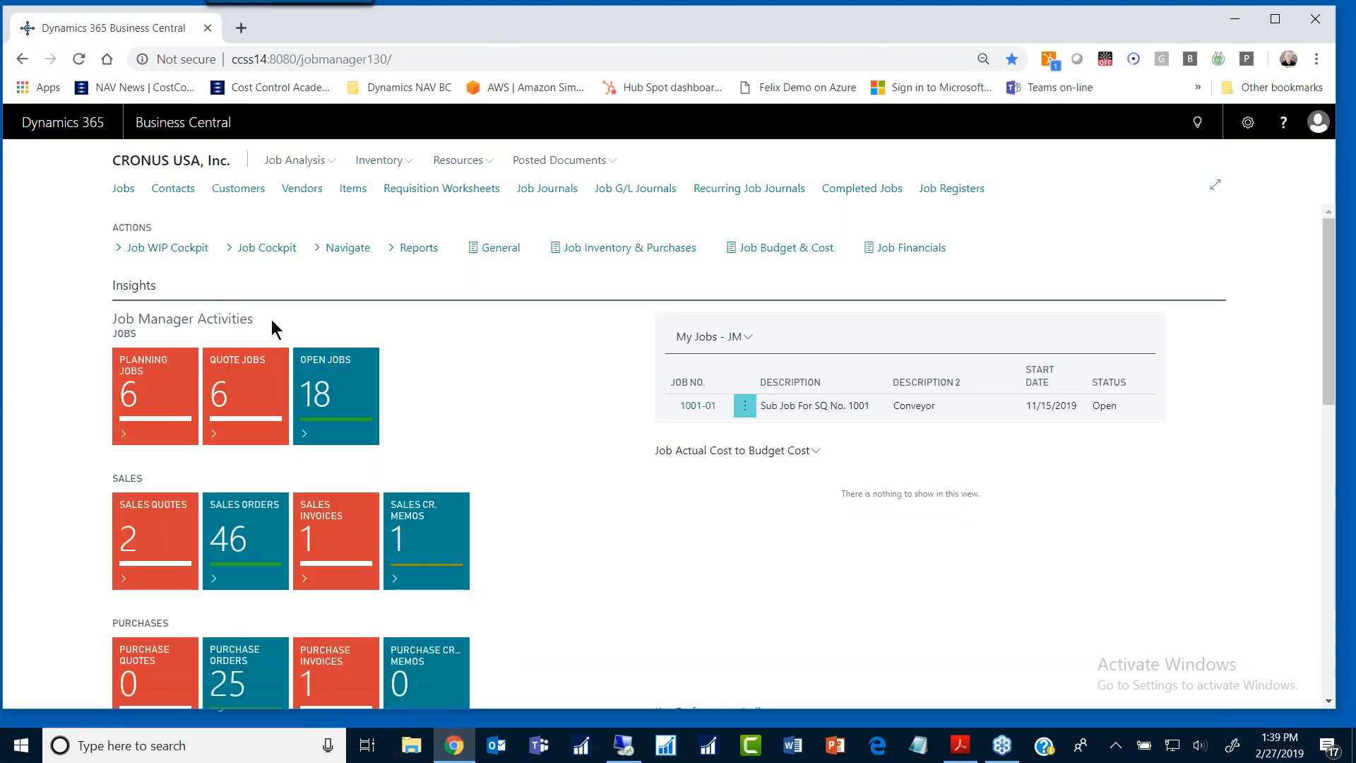
Step: Select job 1009-01 in the open jobs and examine the ledger entries behind its actual shop labor hours
{"action": "left_click", "coordinate": [346, 388]}
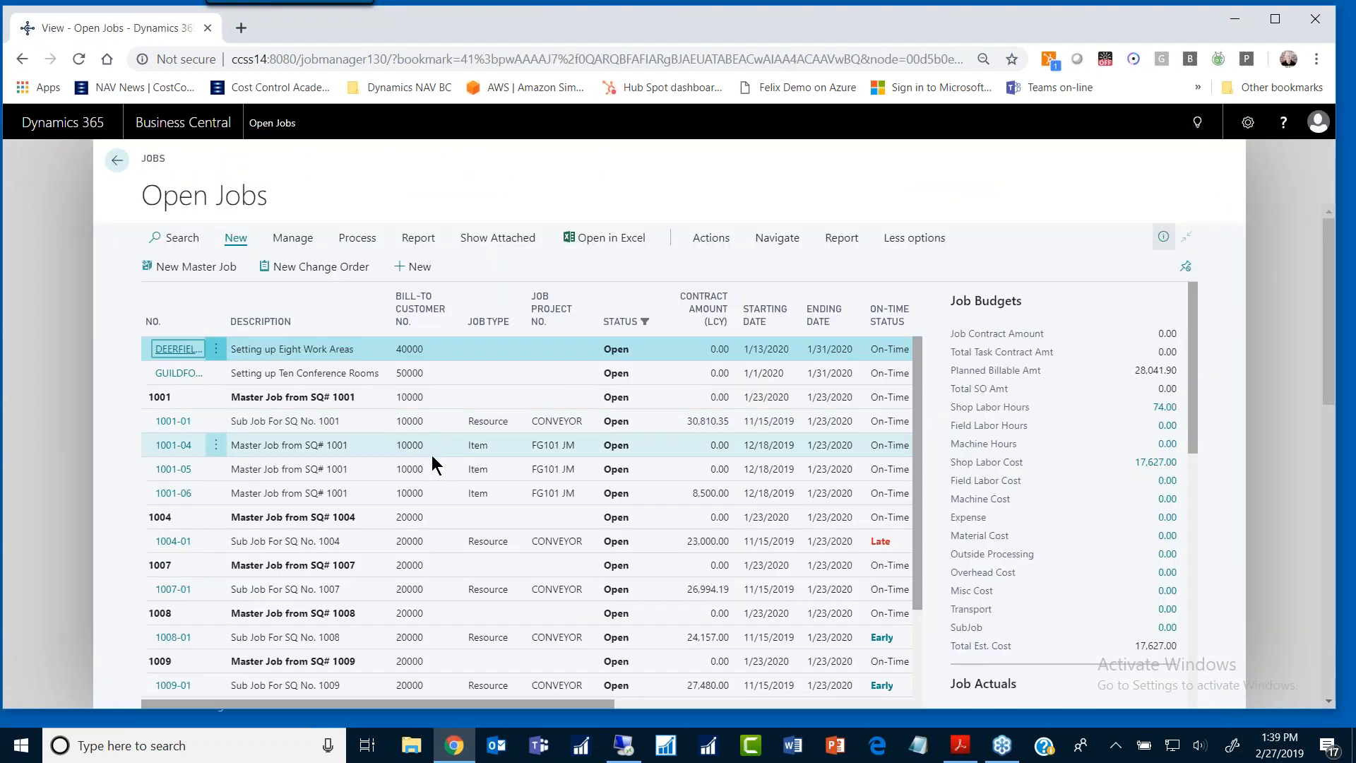
{"action": "scroll", "coordinate": [347, 537], "scroll_direction": "down", "scroll_amount": 2}
{"action": "left_click", "coordinate": [264, 567]}
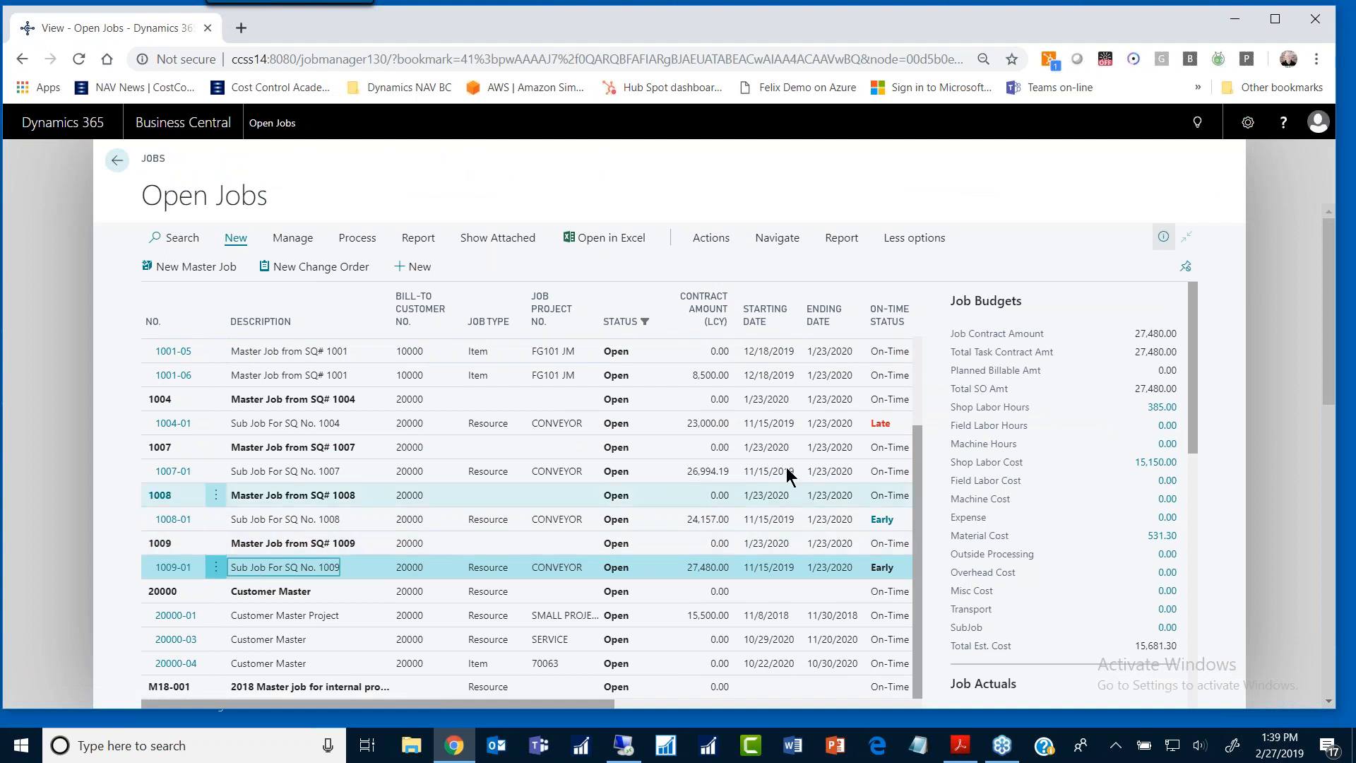
{"action": "left_click_drag", "start_coordinate": [1194, 316], "coordinate": [1211, 448]}
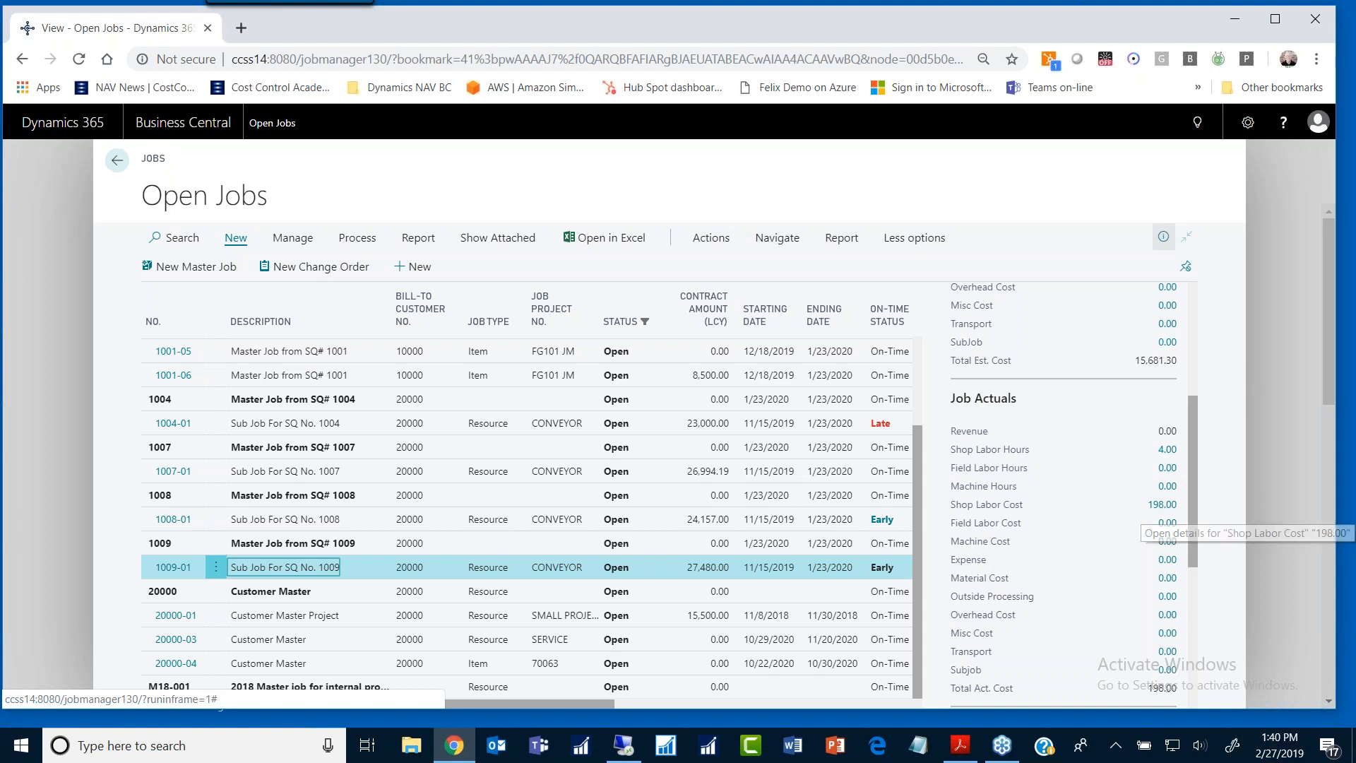
{"action": "left_click", "coordinate": [1168, 450]}
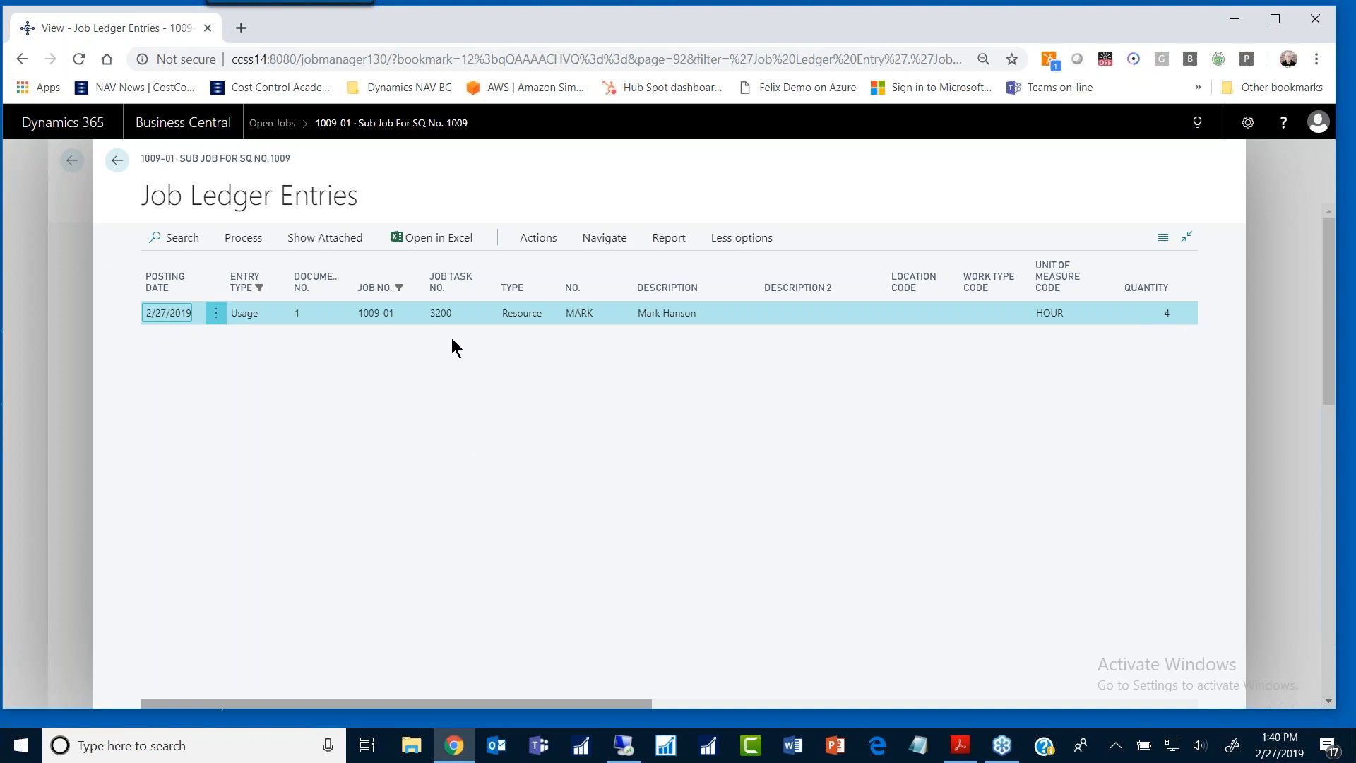
{"action": "key", "text": "Escape"}
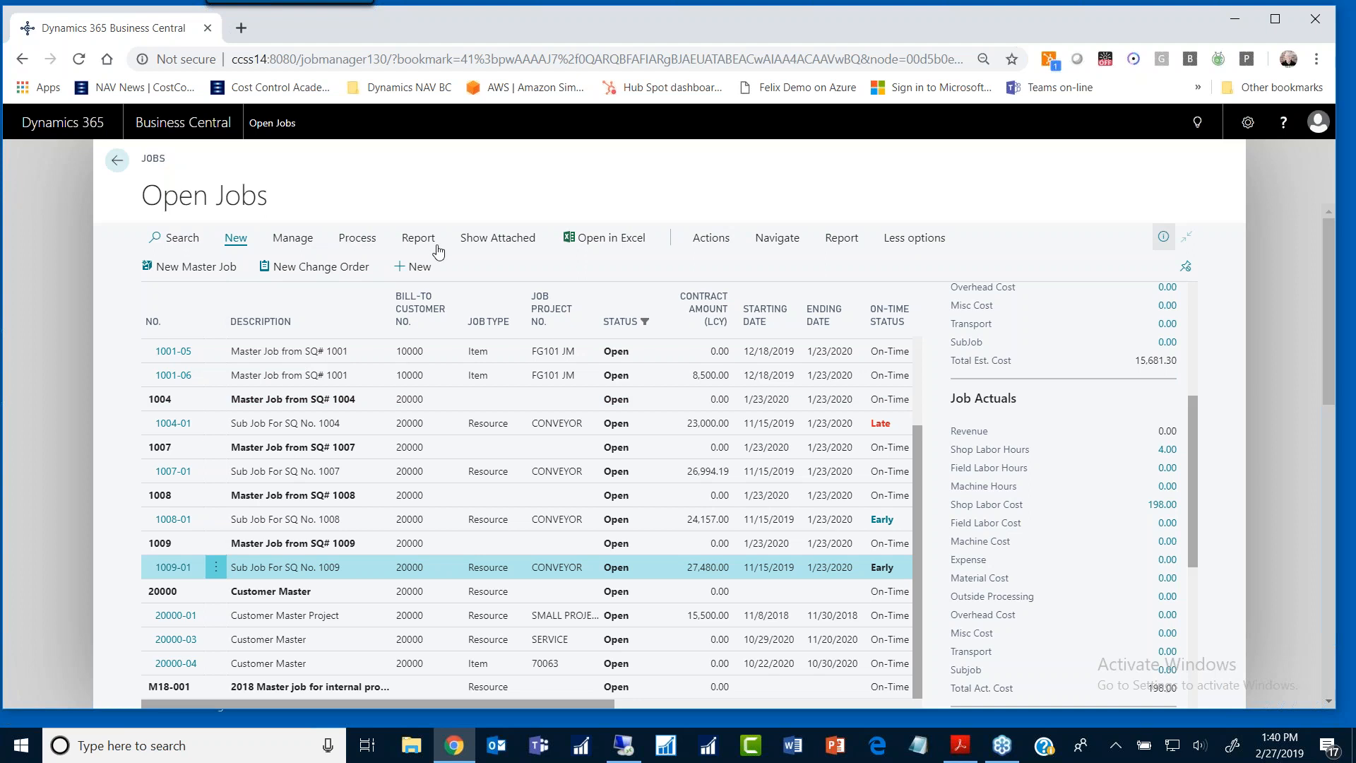
Step: Open the task detail of job 1009-01 to review budget, usage and variance per task
{"action": "left_click", "coordinate": [294, 241]}
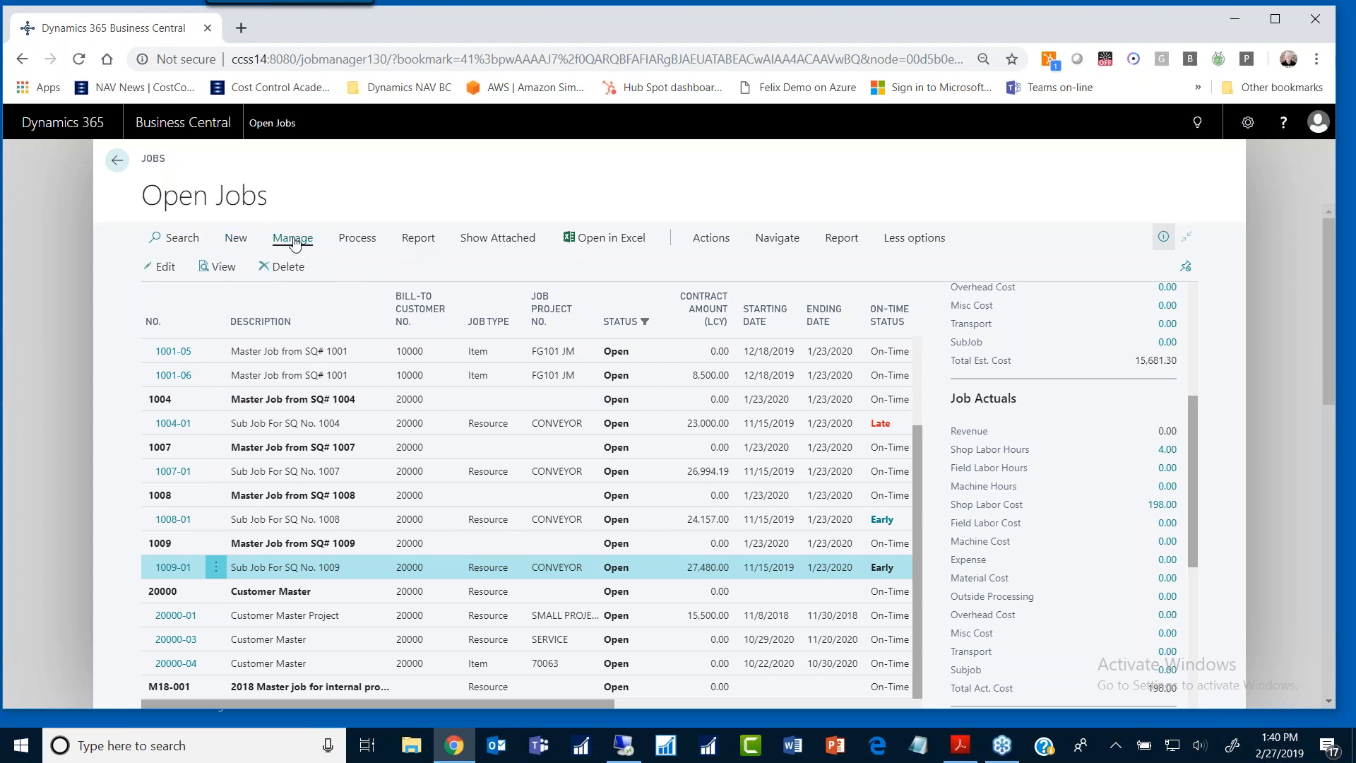
{"action": "left_click", "coordinate": [357, 240]}
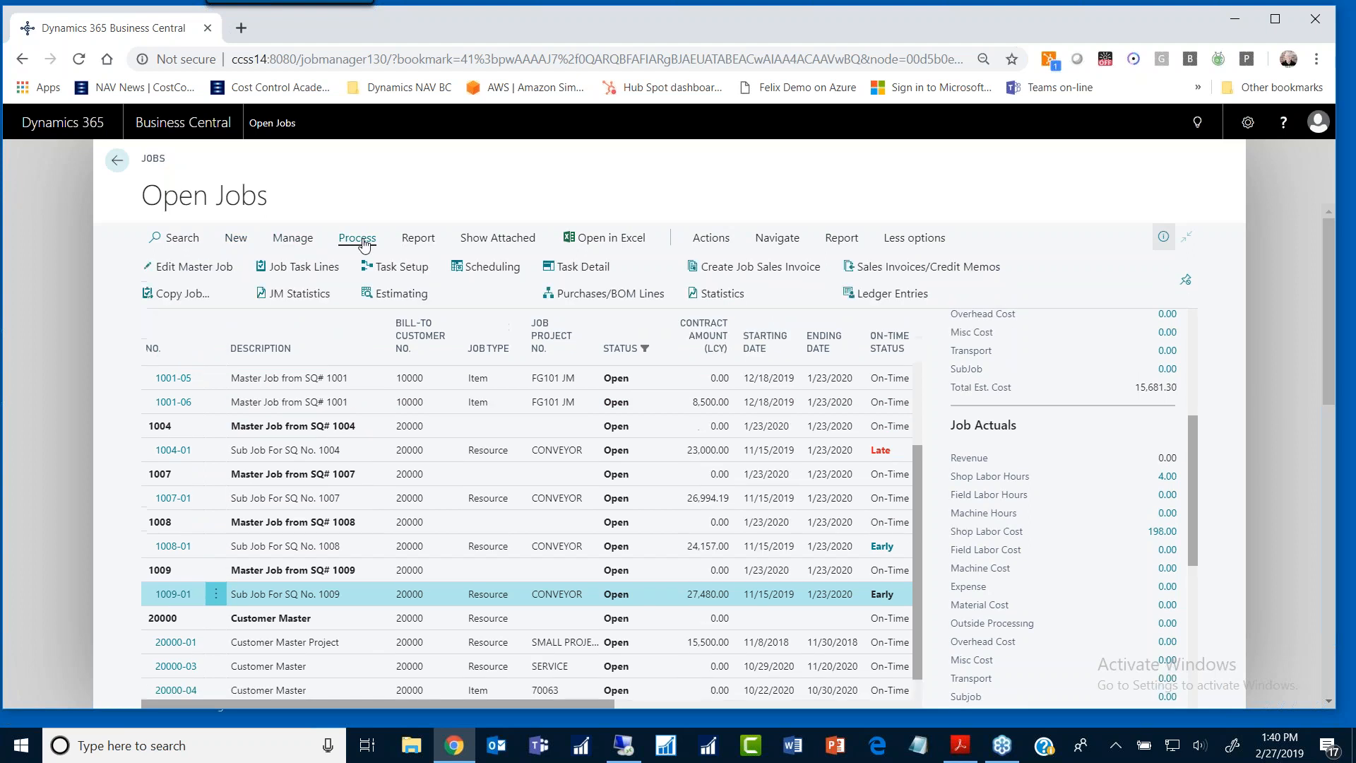
{"action": "left_click", "coordinate": [570, 270]}
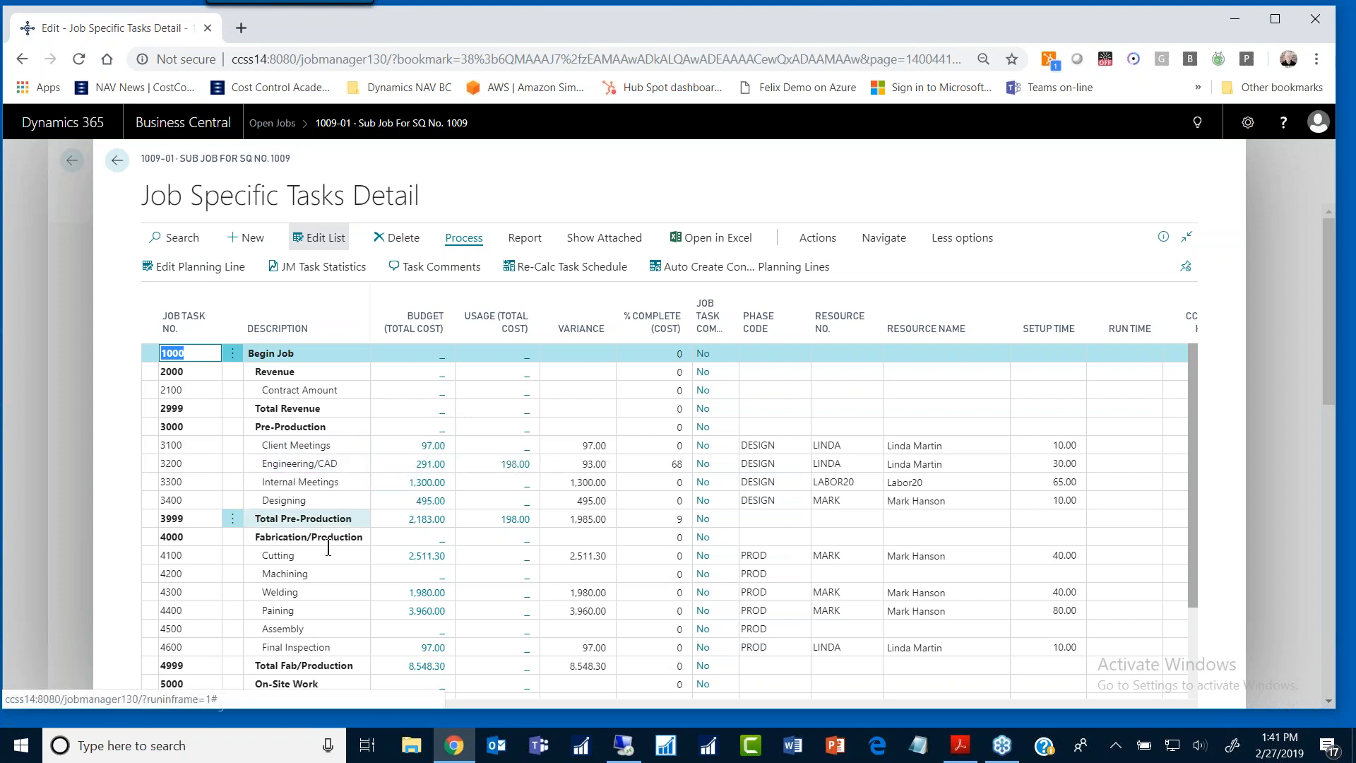
Step: Examine the planning lines behind the budgets of task 4300 (Welding) and task 4400 (Paining)
{"action": "left_click", "coordinate": [426, 597]}
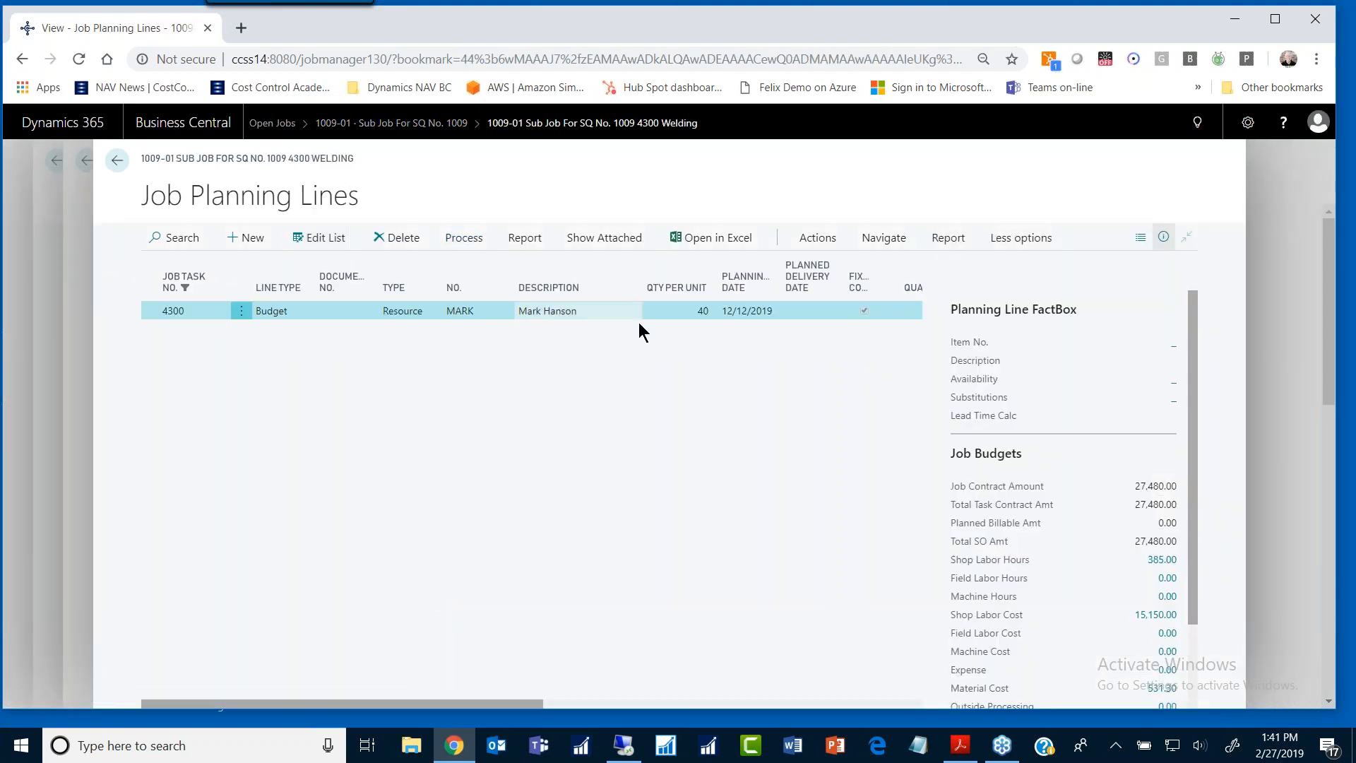
{"action": "left_click", "coordinate": [563, 321]}
{"action": "key", "text": "Escape"}
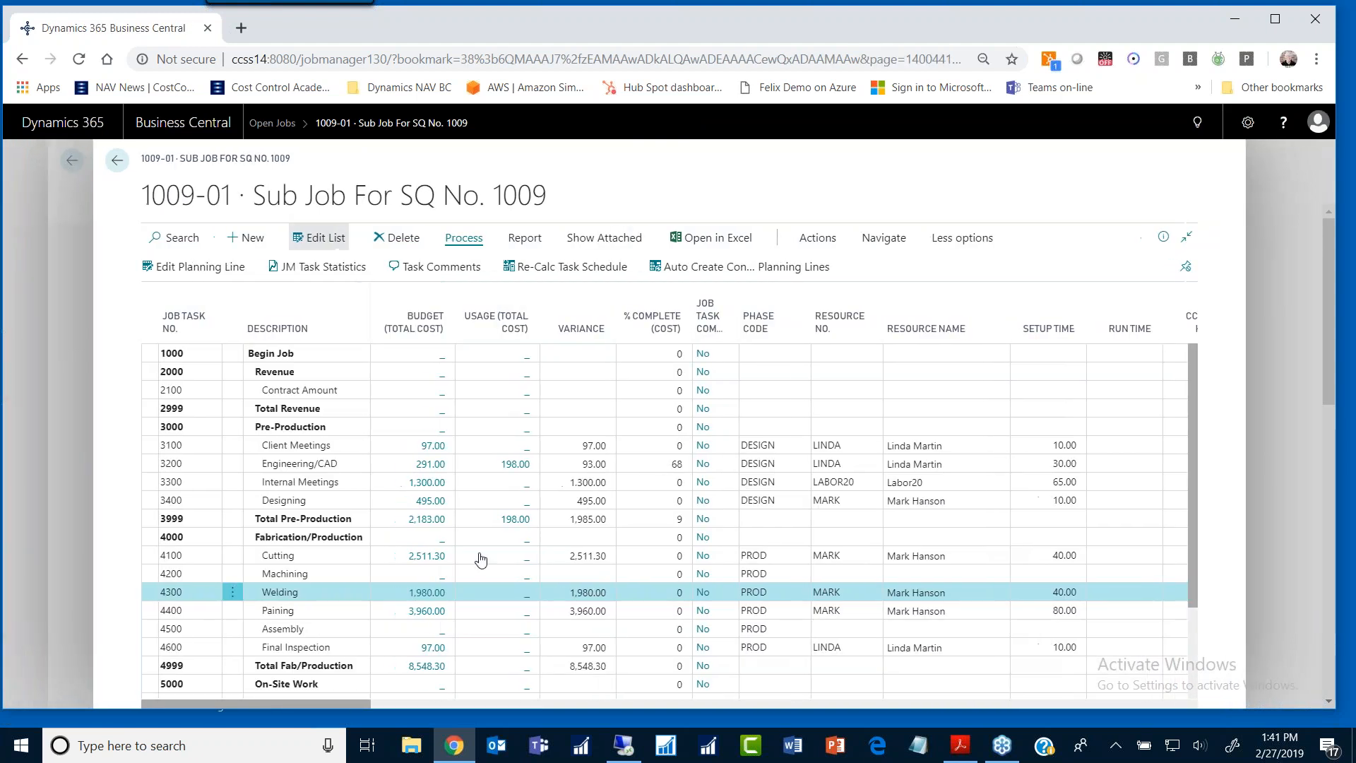
{"action": "left_click", "coordinate": [425, 612]}
{"action": "left_click", "coordinate": [425, 612]}
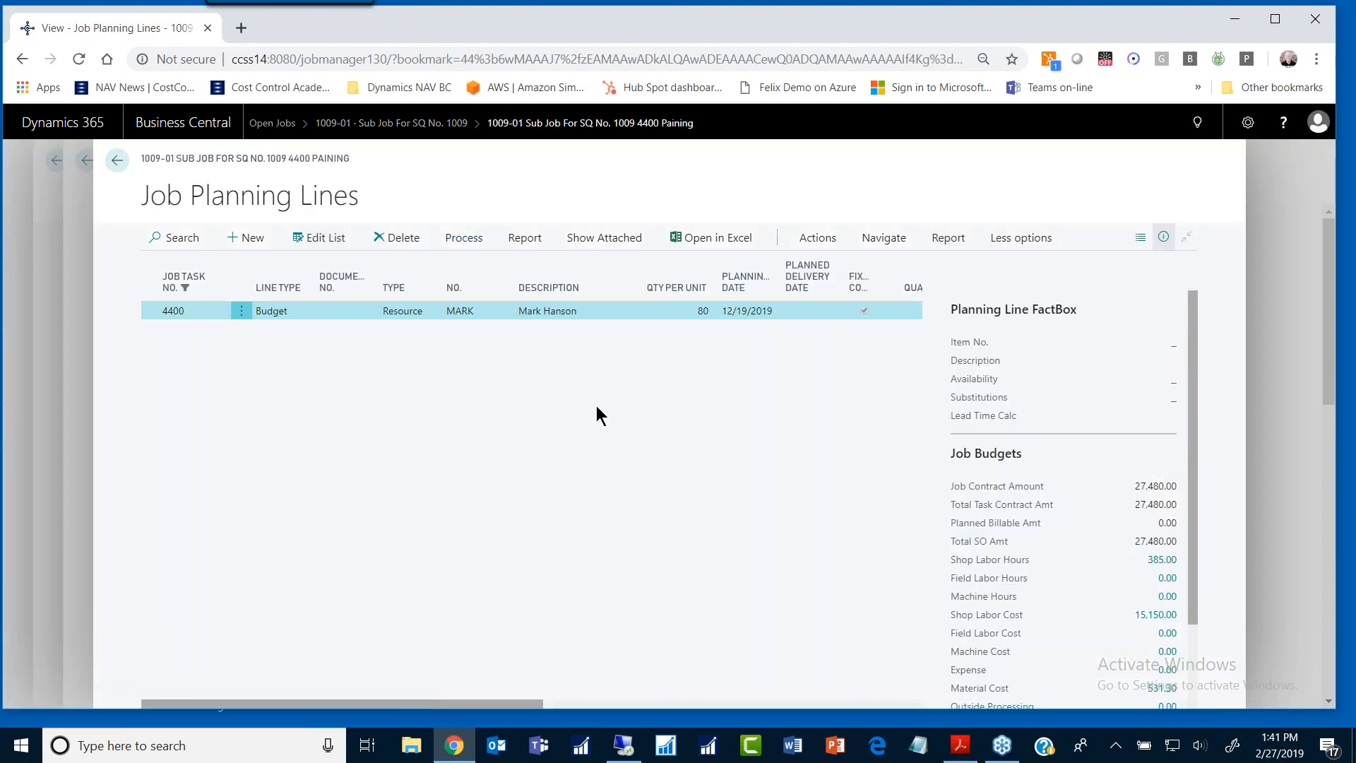
Step: Examine the job ledger entries behind the usage cost of task 3200 (Engineering/CAD) and return to the open jobs list
{"action": "key", "text": "Escape"}
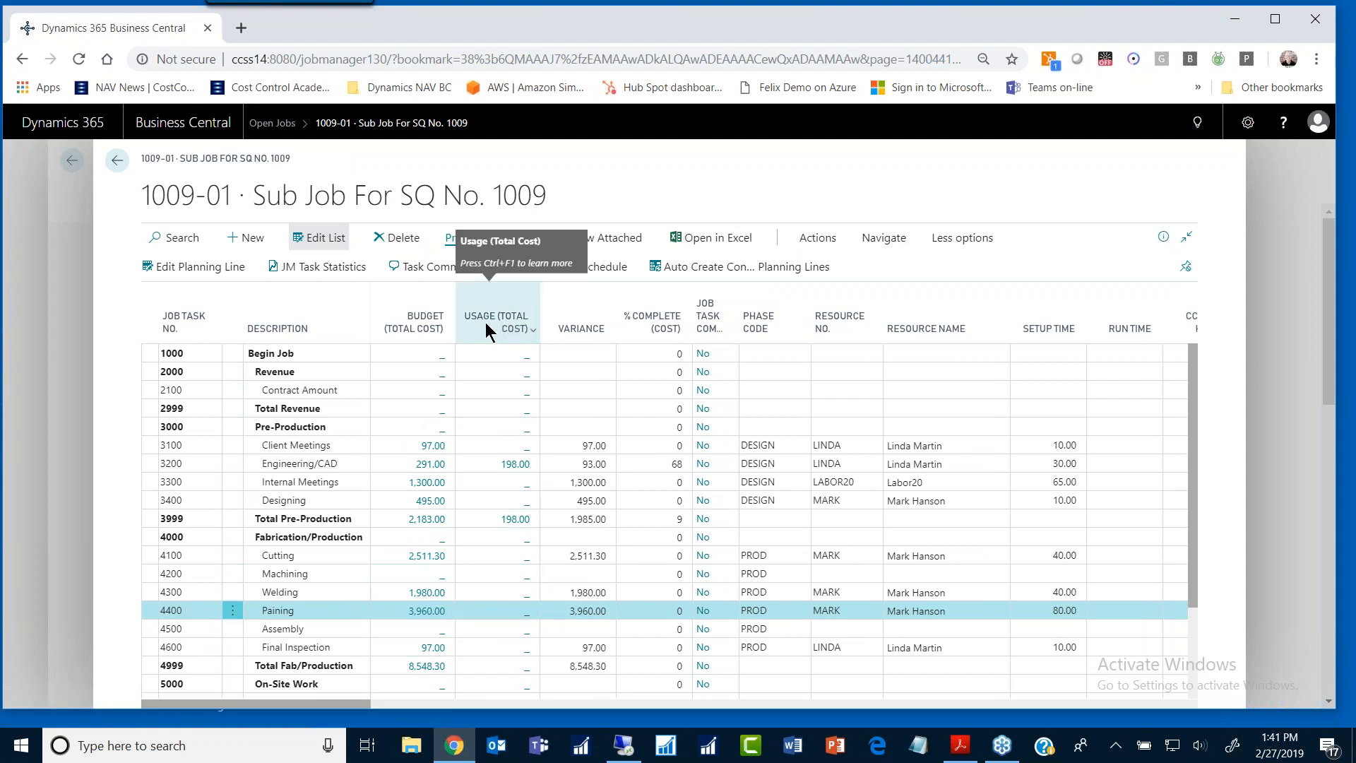
{"action": "left_click", "coordinate": [517, 471]}
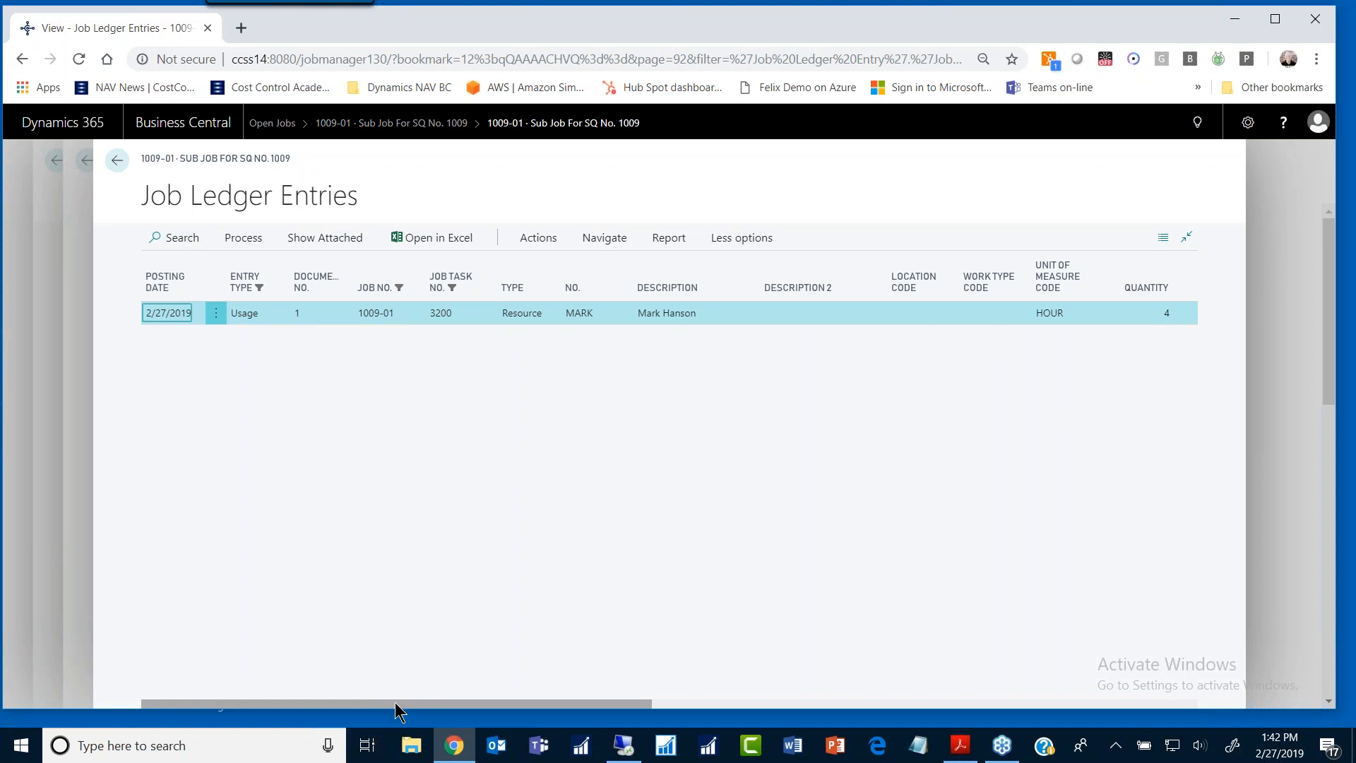
{"action": "left_click_drag", "start_coordinate": [396, 703], "coordinate": [574, 703]}
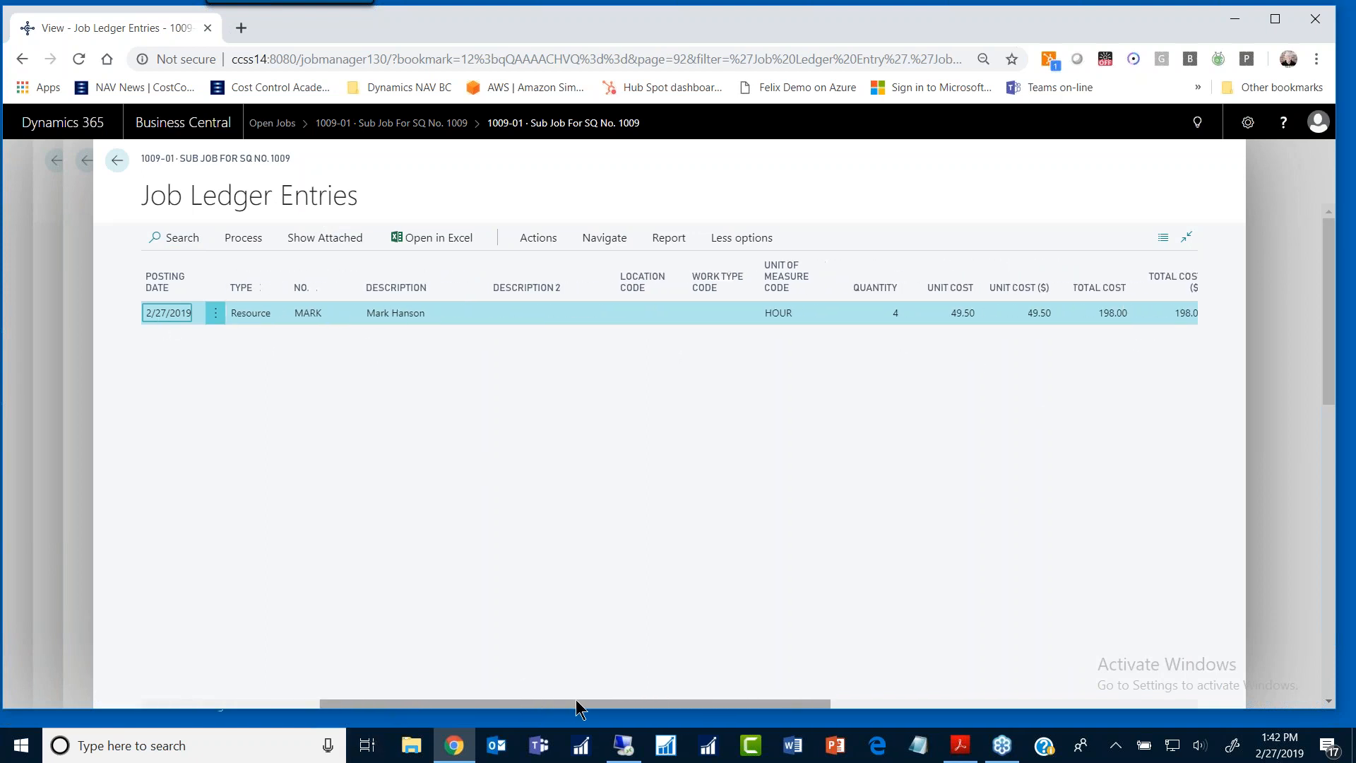
{"action": "key", "text": "Escape"}
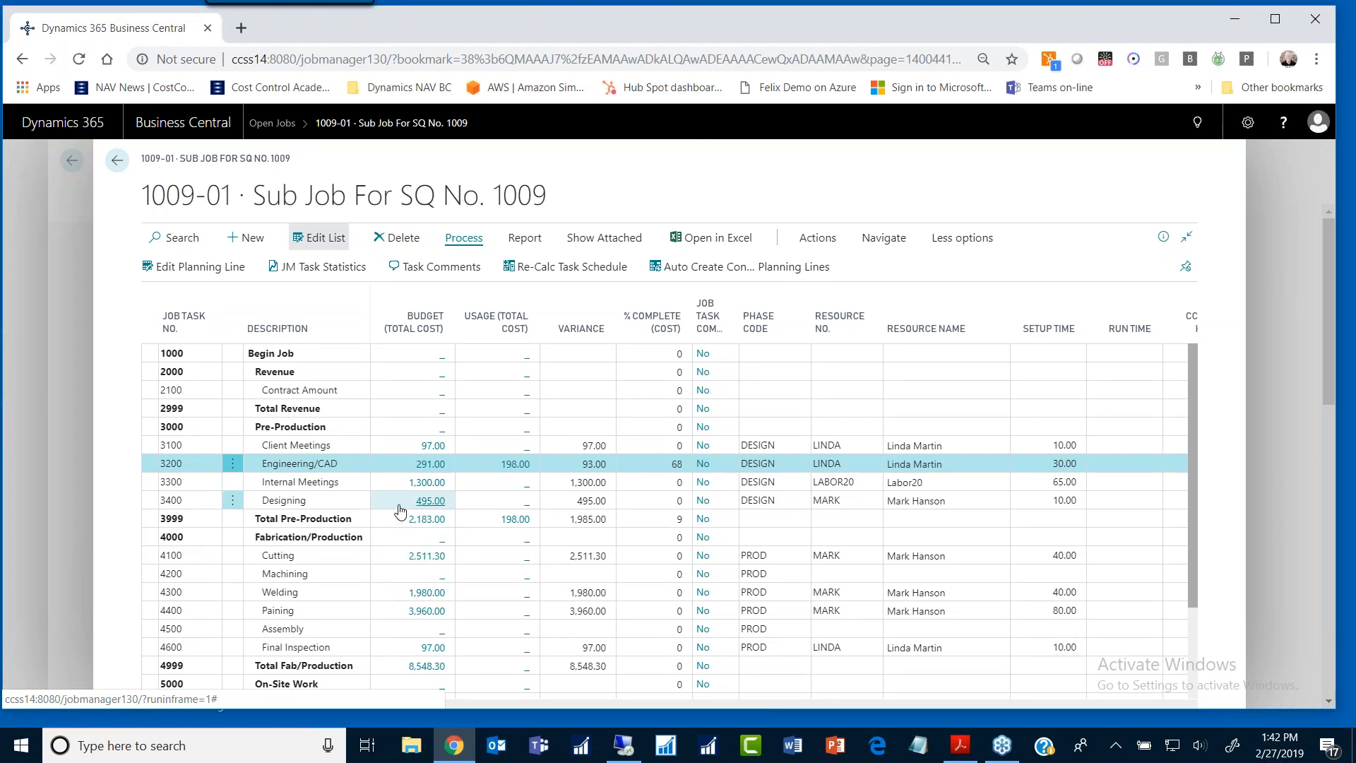
{"action": "key", "text": "Escape"}
Step: Switch to the study guide in Acrobat Reader, read on through the subcontractor, reporting and billing topics, and minimize it
{"action": "left_click", "coordinate": [960, 745]}
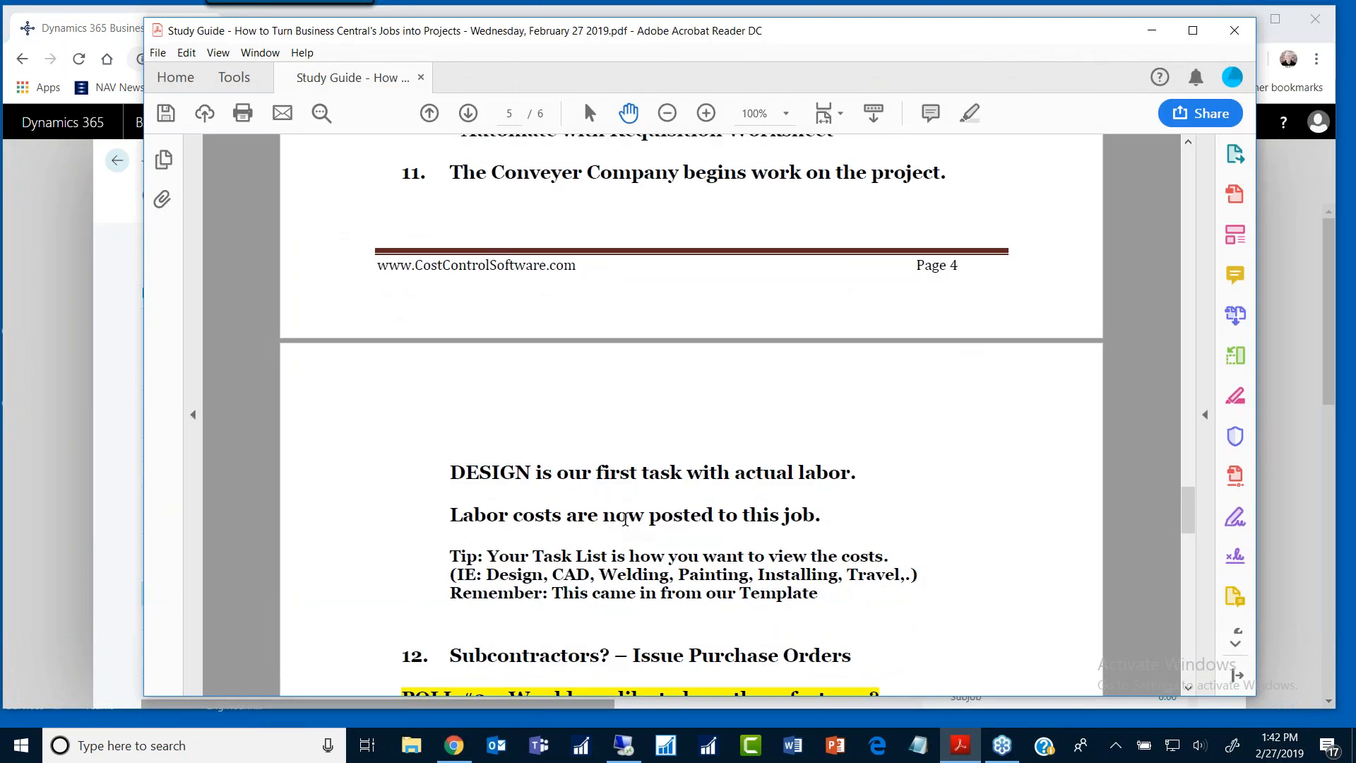
{"action": "scroll", "coordinate": [619, 514], "scroll_direction": "down", "scroll_amount": 2}
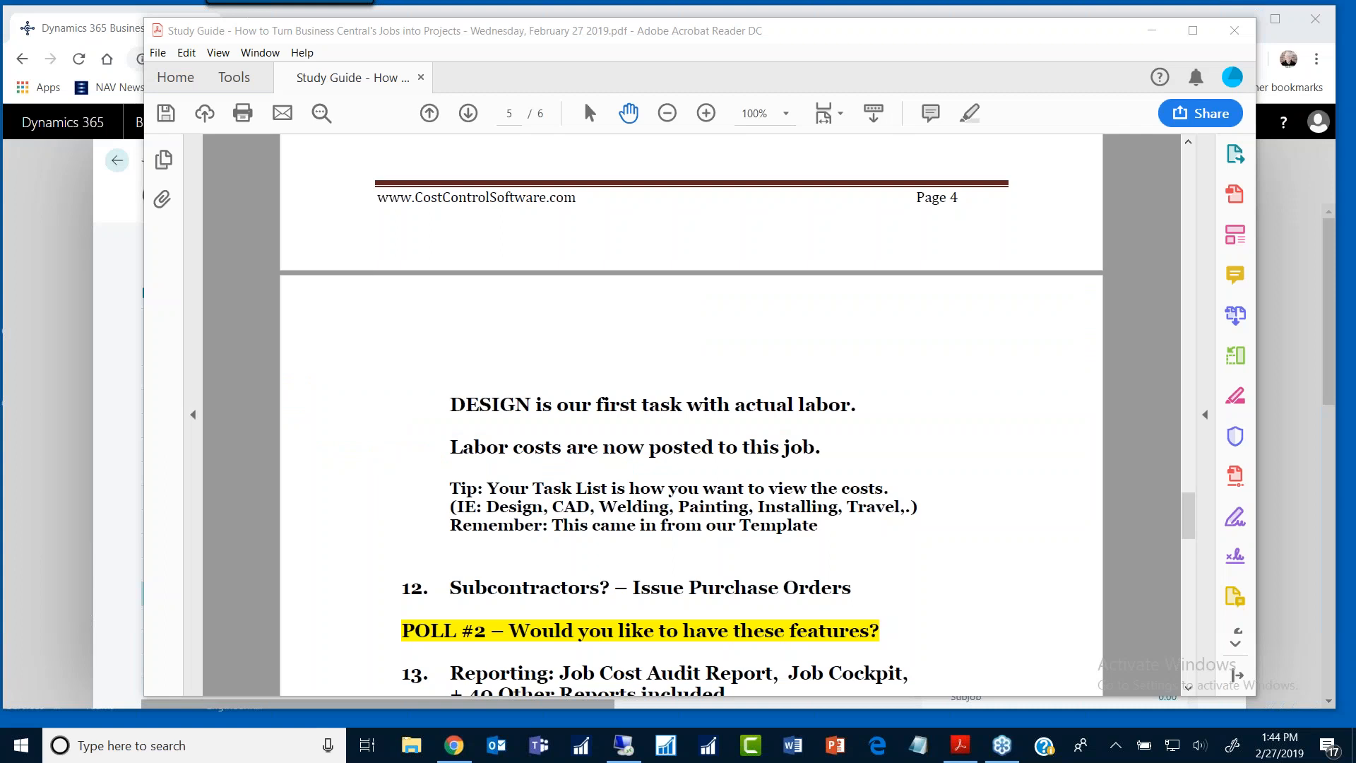
{"action": "left_click", "coordinate": [550, 500]}
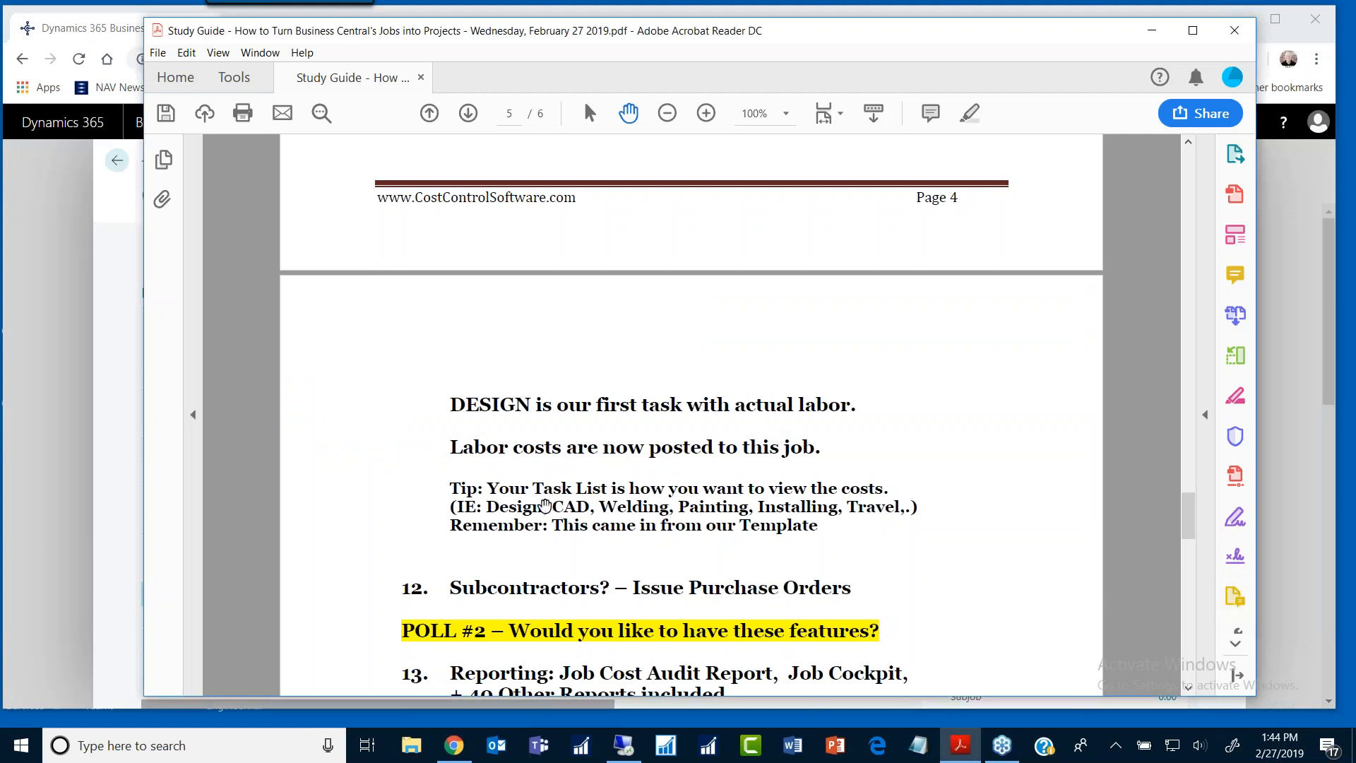
{"action": "scroll", "coordinate": [546, 505], "scroll_direction": "down", "scroll_amount": 4}
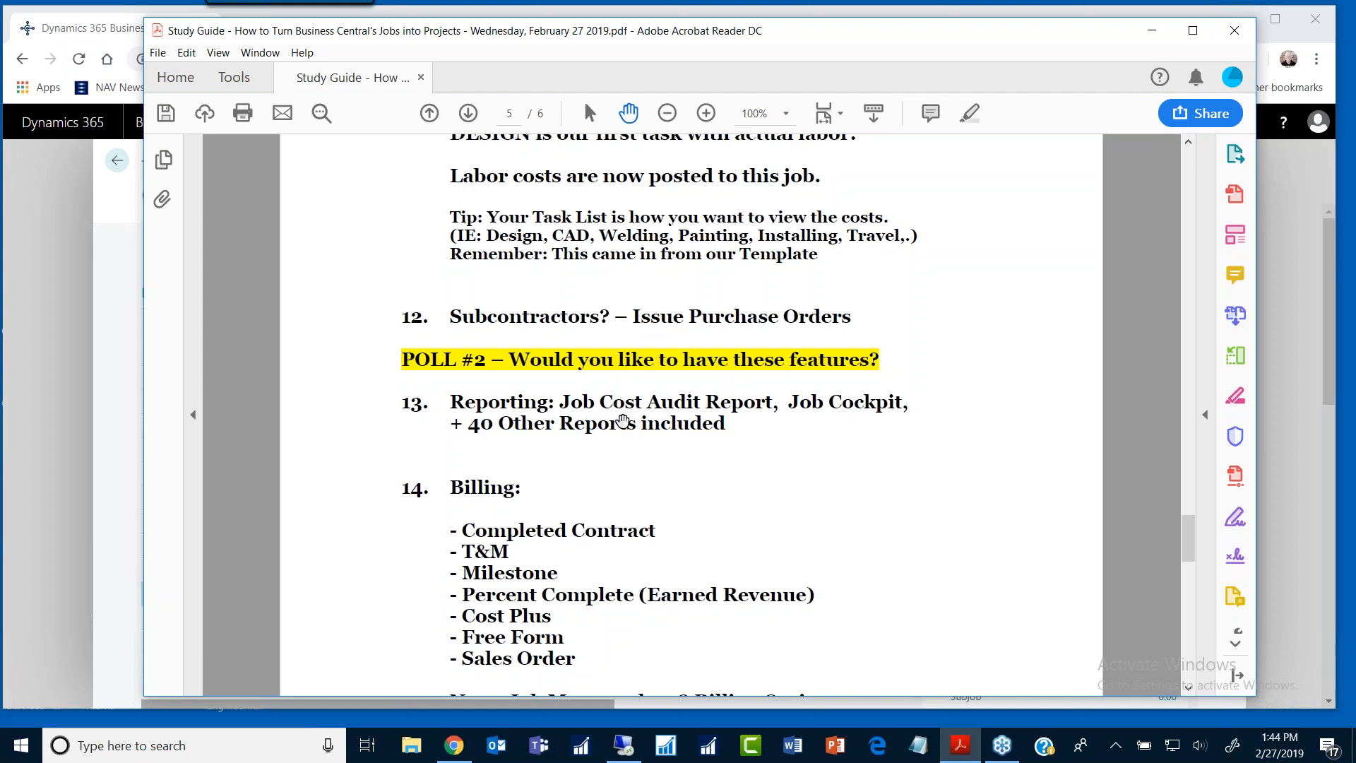
{"action": "left_click", "coordinate": [1152, 31]}
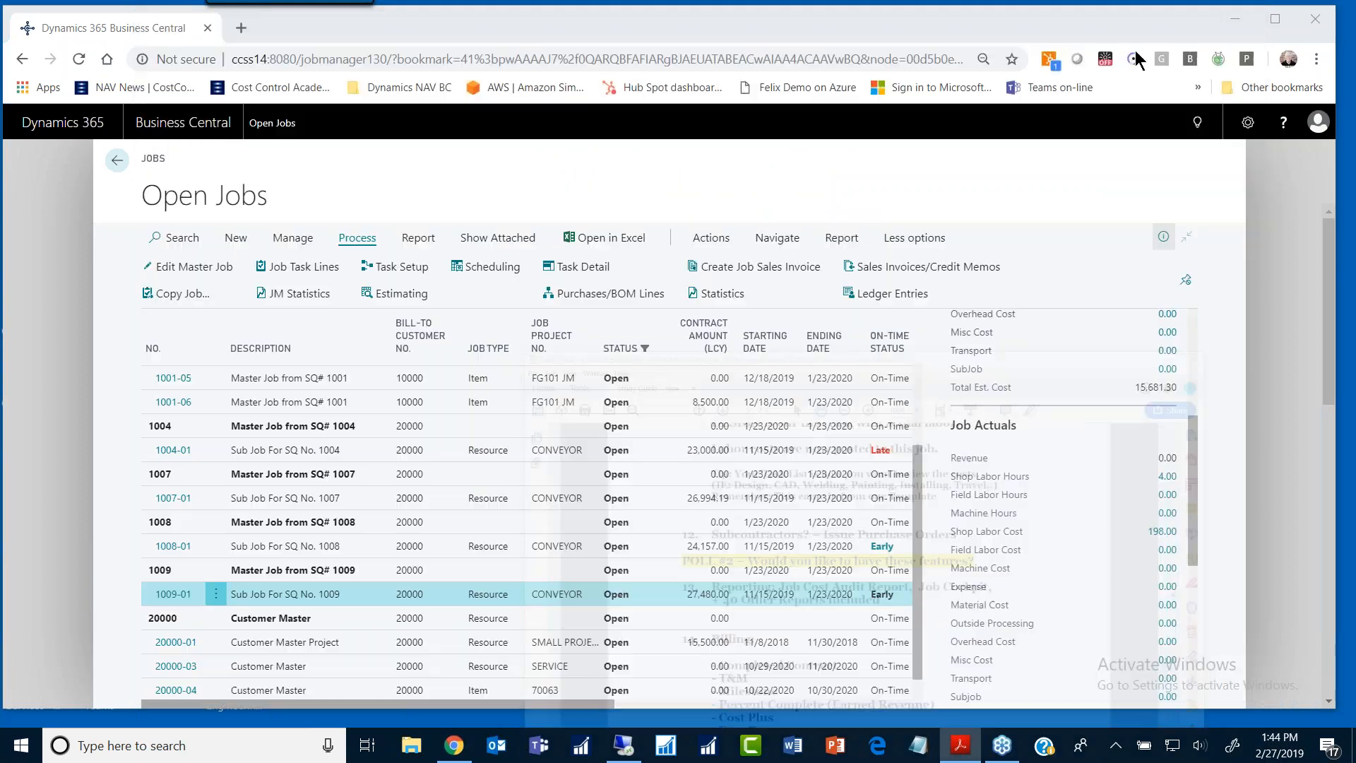
Step: Open the job card of 1001-01 and preview its Job Cost Audit report
{"action": "scroll", "coordinate": [349, 545], "scroll_direction": "up", "scroll_amount": 3}
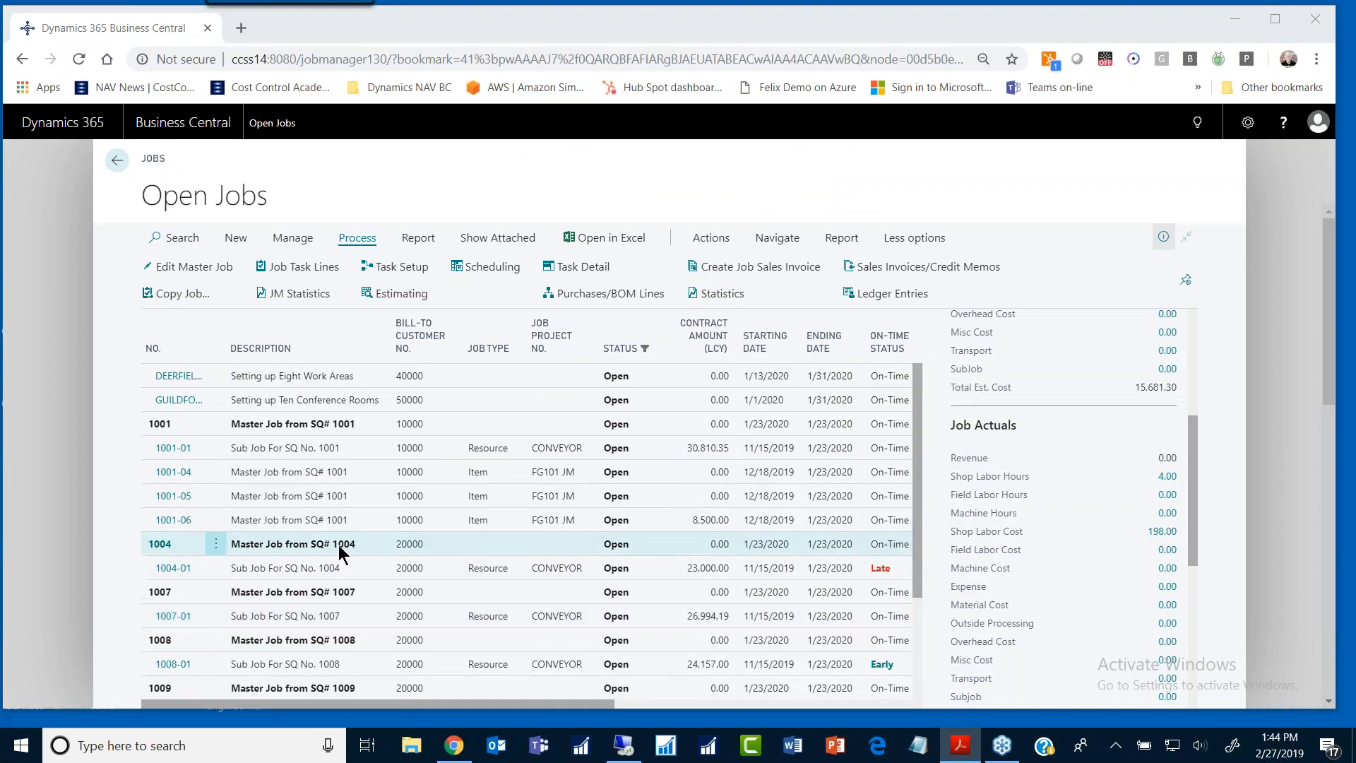
{"action": "left_click", "coordinate": [273, 451]}
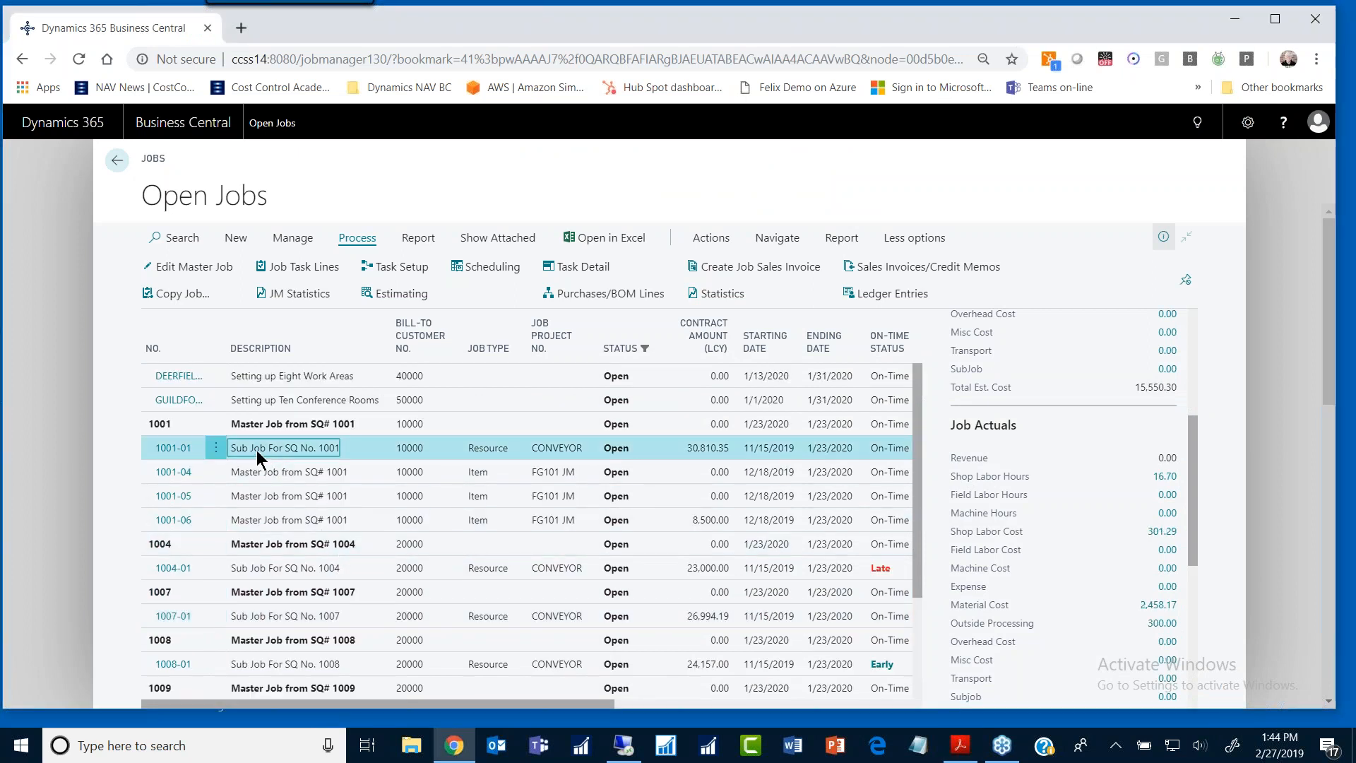
{"action": "left_click", "coordinate": [164, 449]}
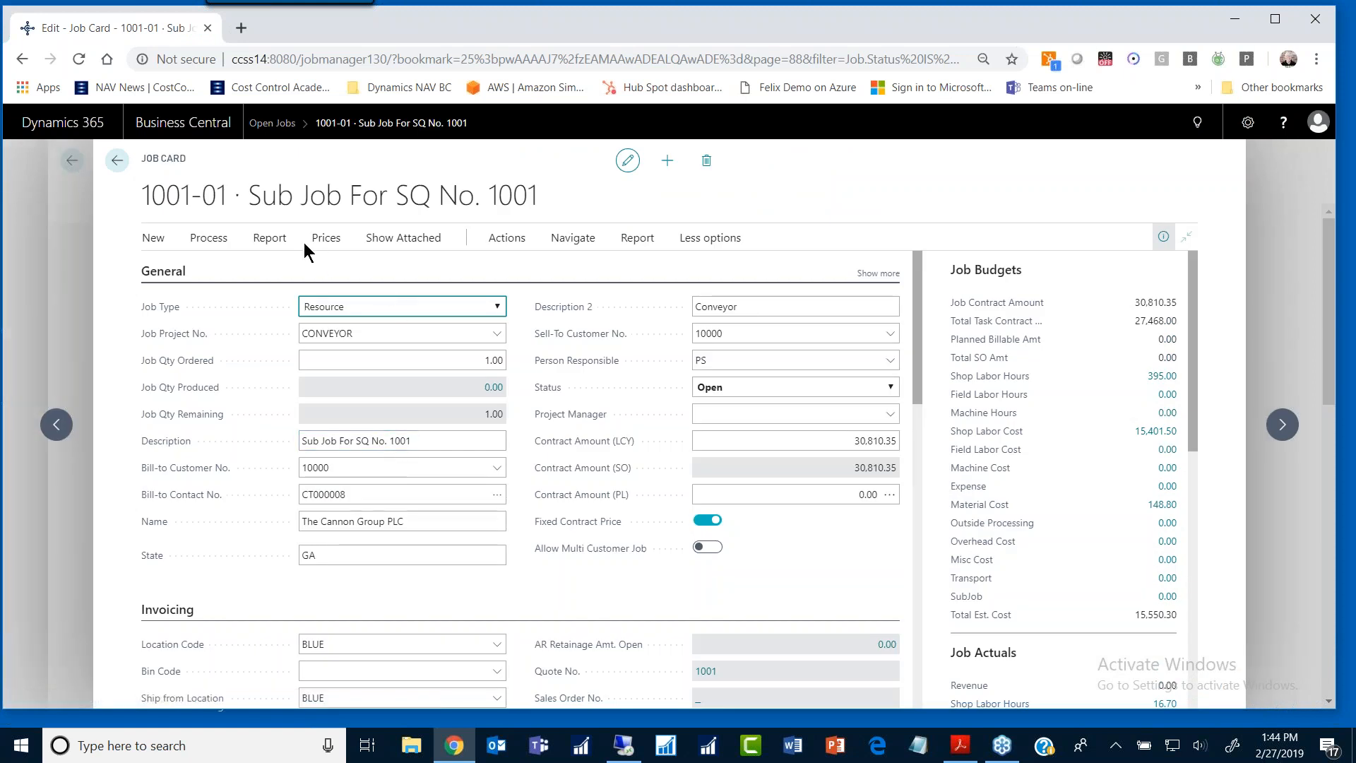
{"action": "left_click", "coordinate": [270, 239]}
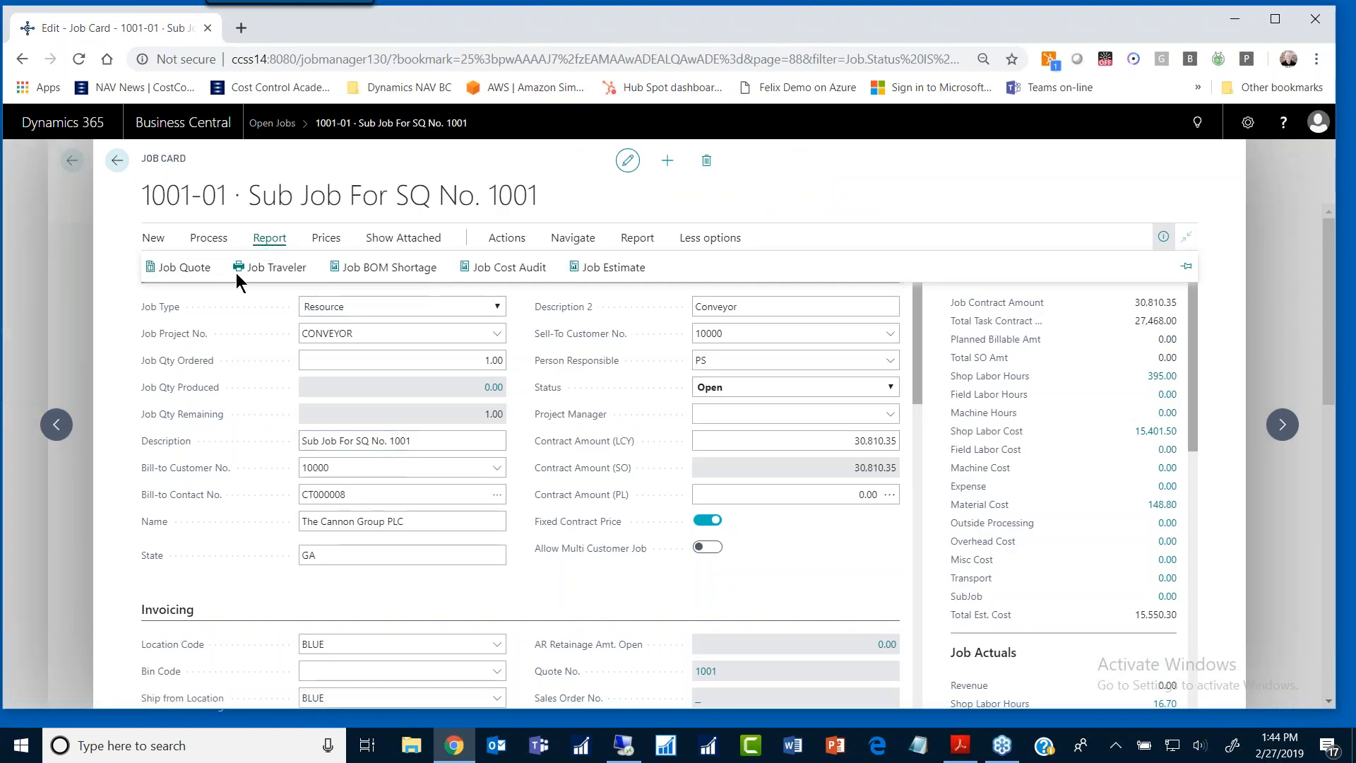
{"action": "left_click", "coordinate": [506, 269]}
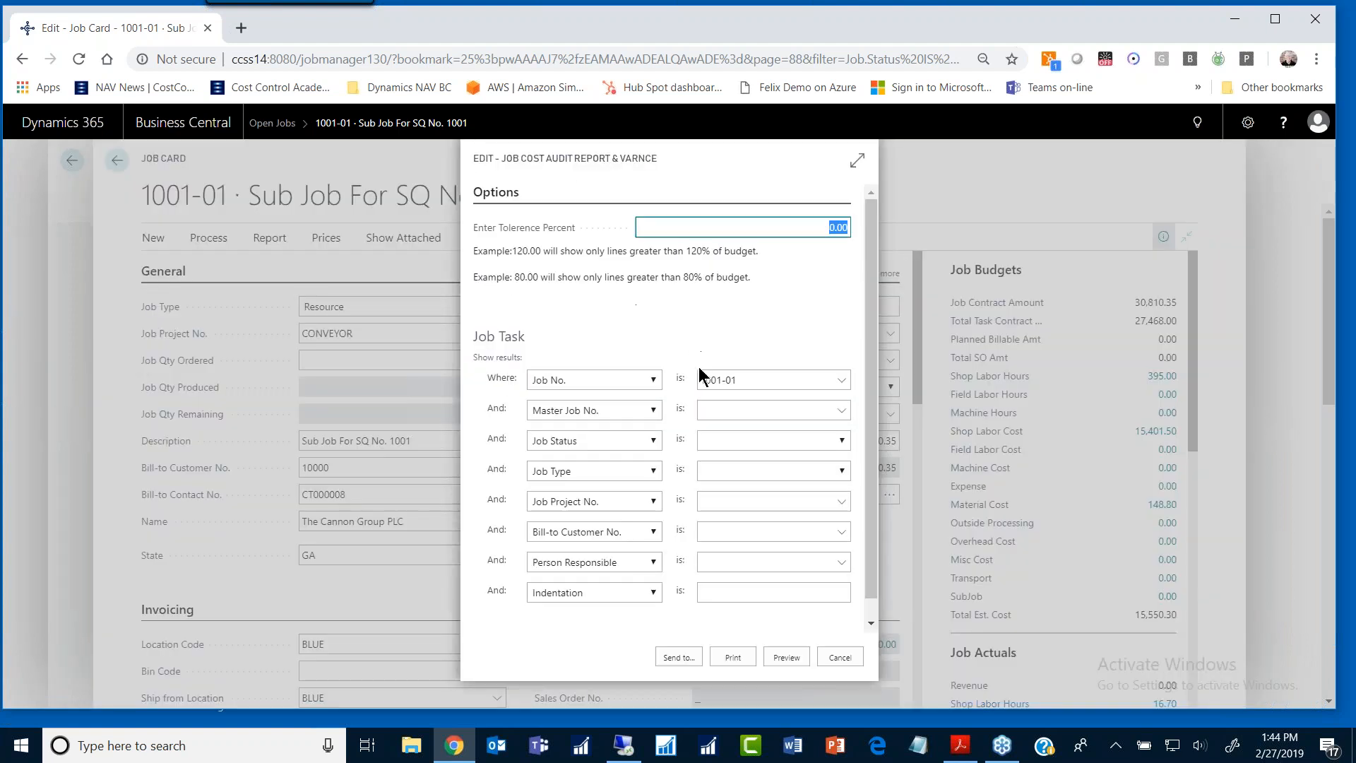
{"action": "left_click", "coordinate": [787, 659]}
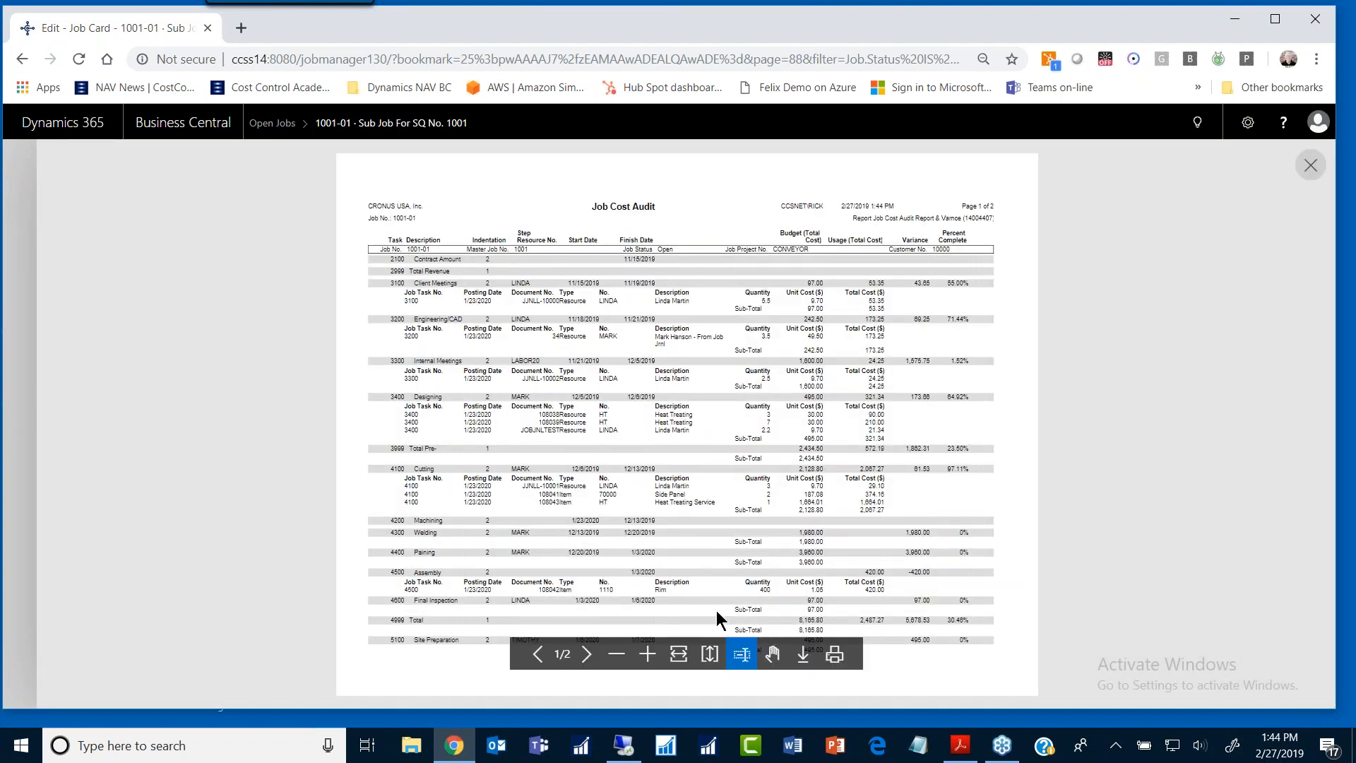
Step: Examine both pages of the Job Cost Audit report for budget, usage, variance and percent complete per task, and close the preview
{"action": "left_click", "coordinate": [647, 653]}
{"action": "scroll", "coordinate": [606, 511], "scroll_direction": "up", "scroll_amount": 2}
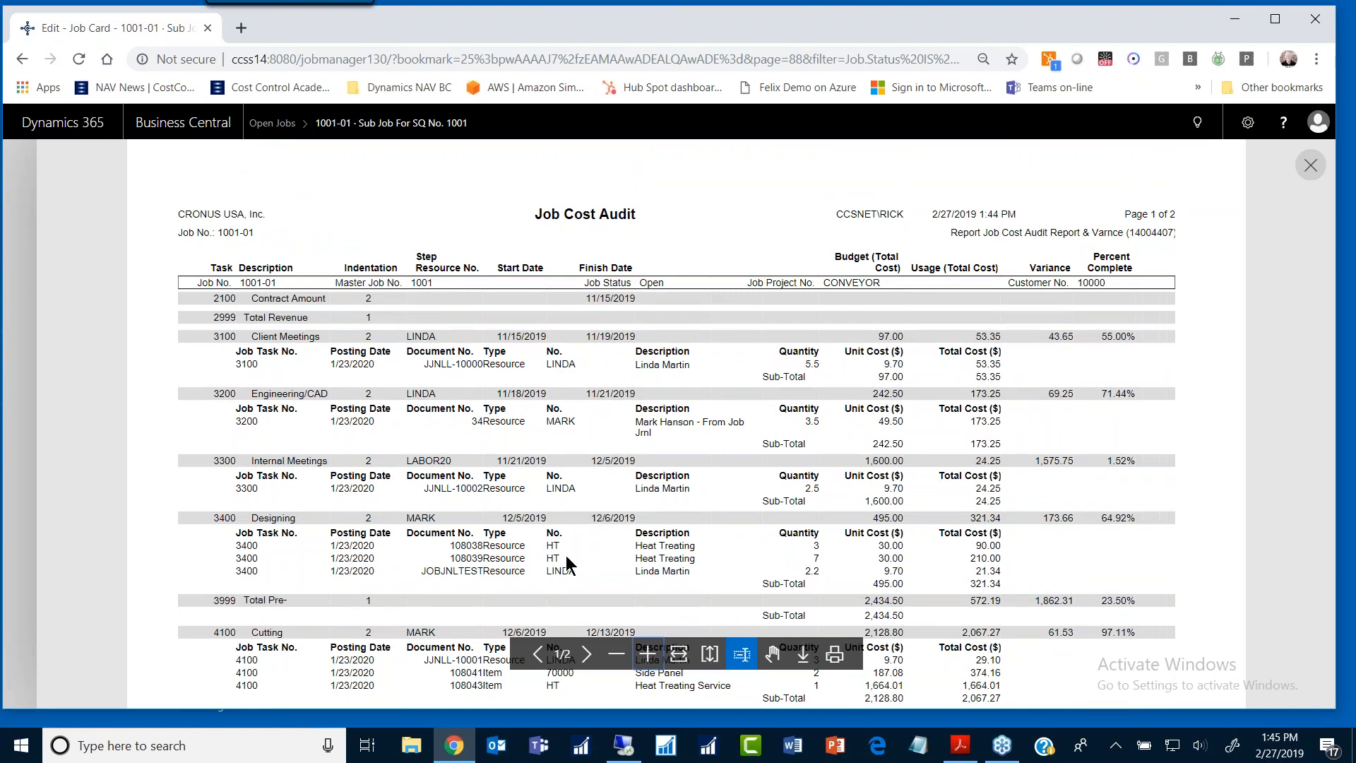
{"action": "scroll", "coordinate": [698, 557], "scroll_direction": "down", "scroll_amount": 1}
{"action": "scroll", "coordinate": [697, 554], "scroll_direction": "down", "scroll_amount": 2}
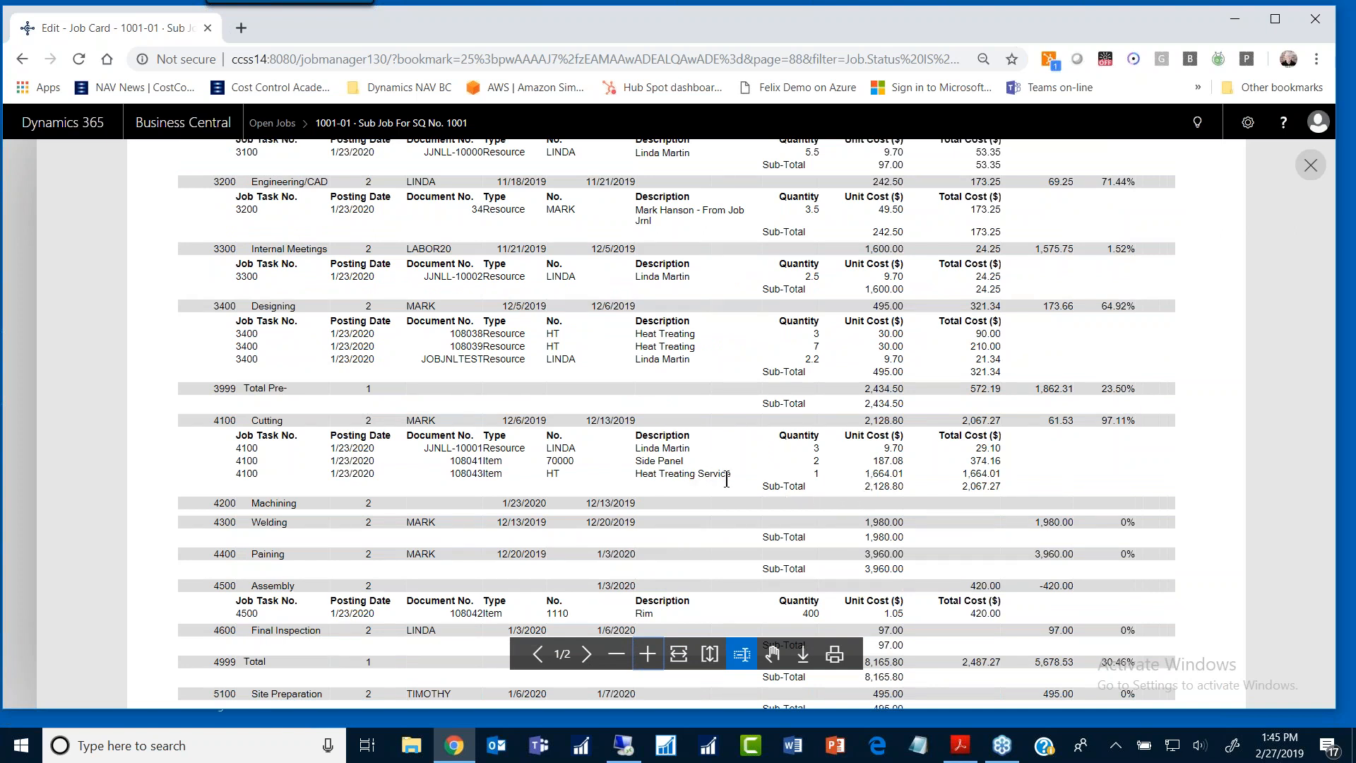
{"action": "scroll", "coordinate": [732, 466], "scroll_direction": "down", "scroll_amount": 3}
{"action": "scroll", "coordinate": [824, 470], "scroll_direction": "down", "scroll_amount": 4}
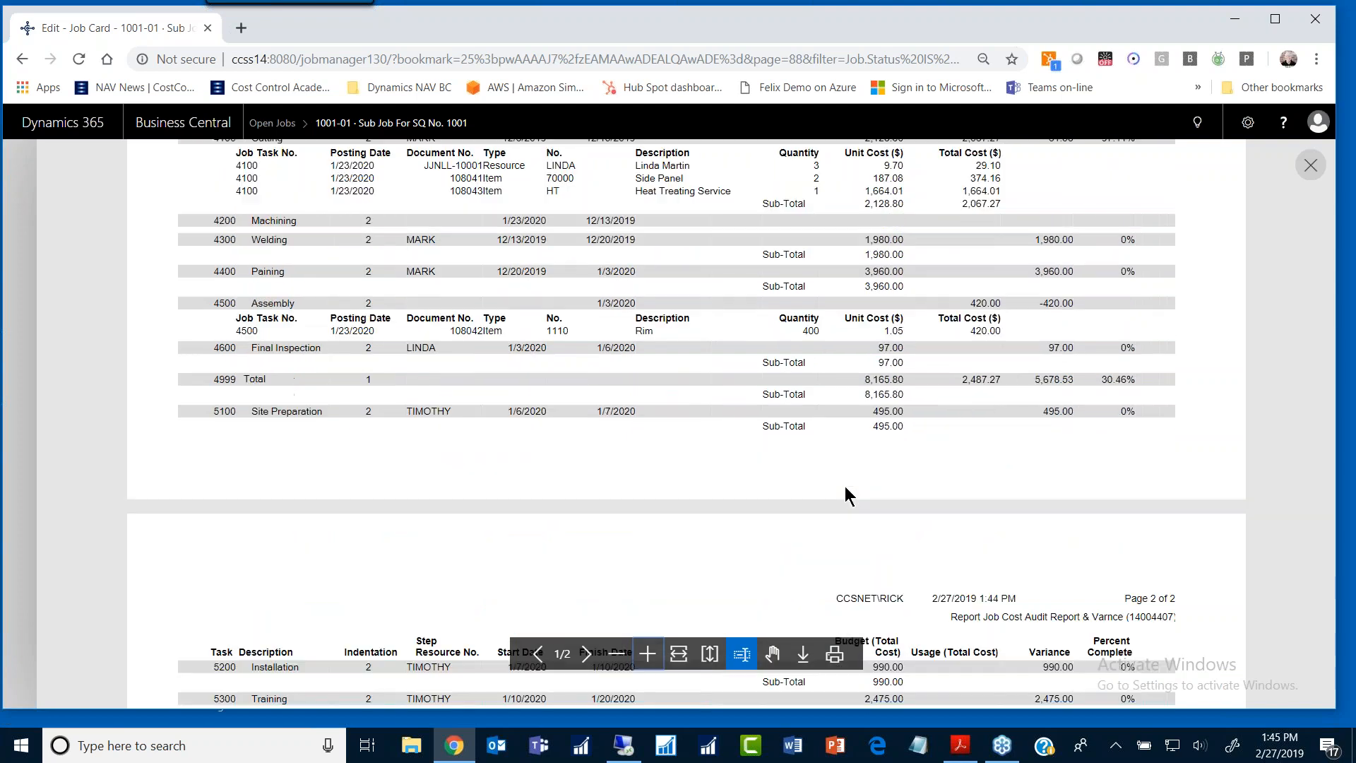
{"action": "scroll", "coordinate": [862, 522], "scroll_direction": "down", "scroll_amount": 1}
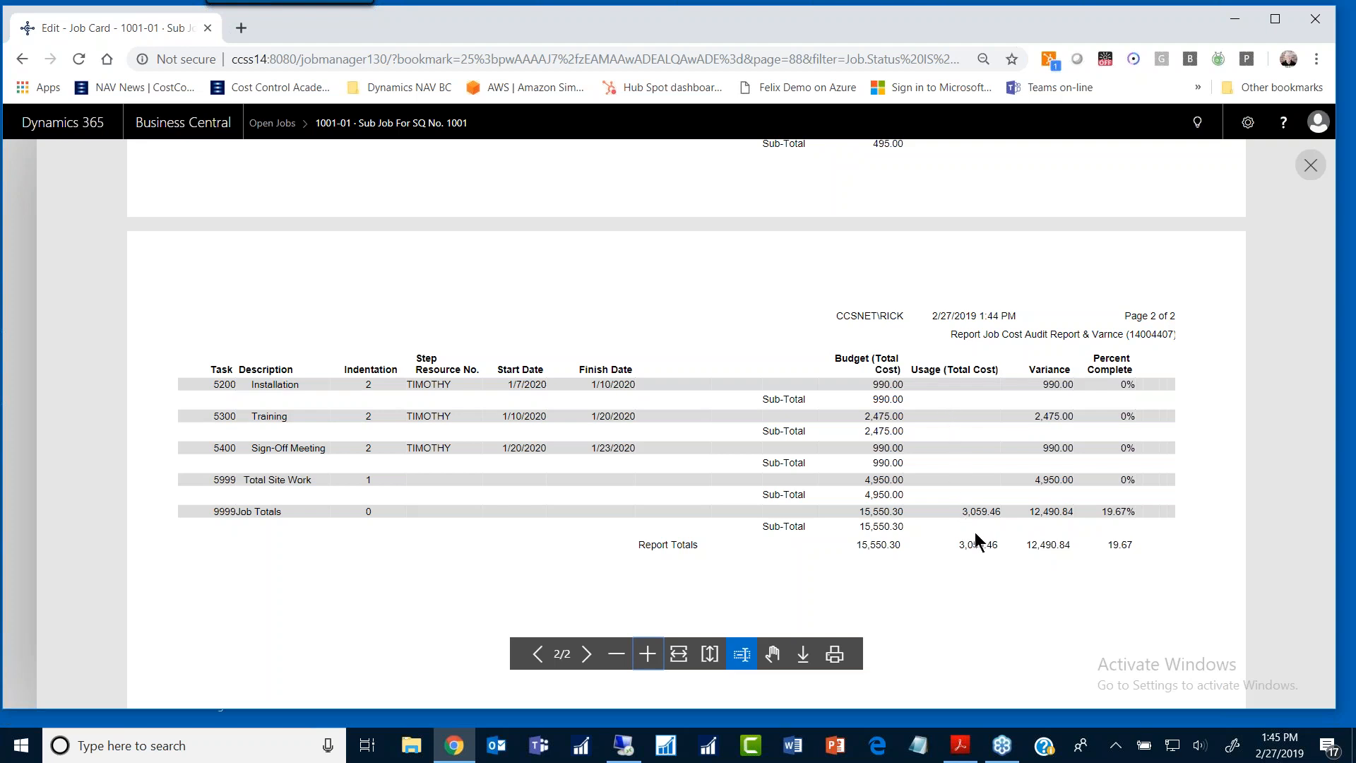
{"action": "scroll", "coordinate": [946, 511], "scroll_direction": "up", "scroll_amount": 8}
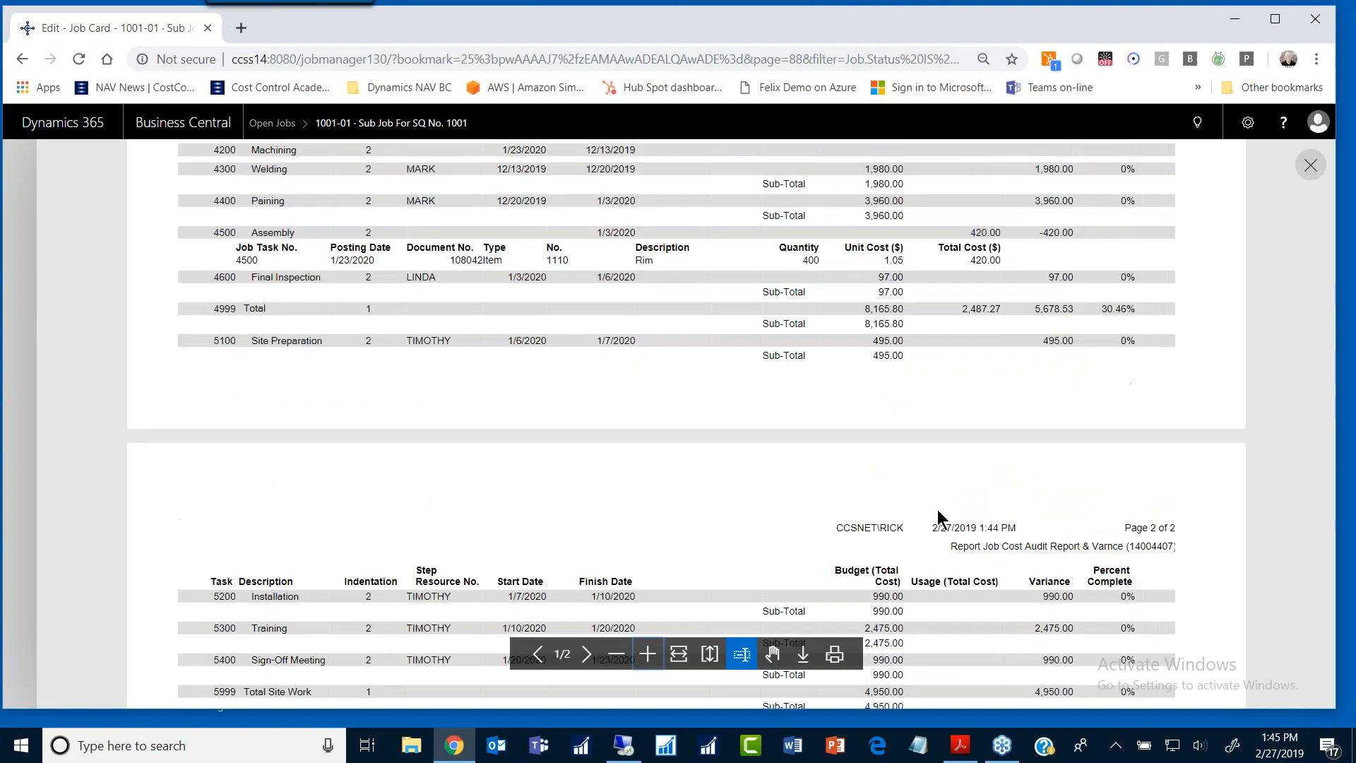
{"action": "scroll", "coordinate": [931, 509], "scroll_direction": "up", "scroll_amount": 3}
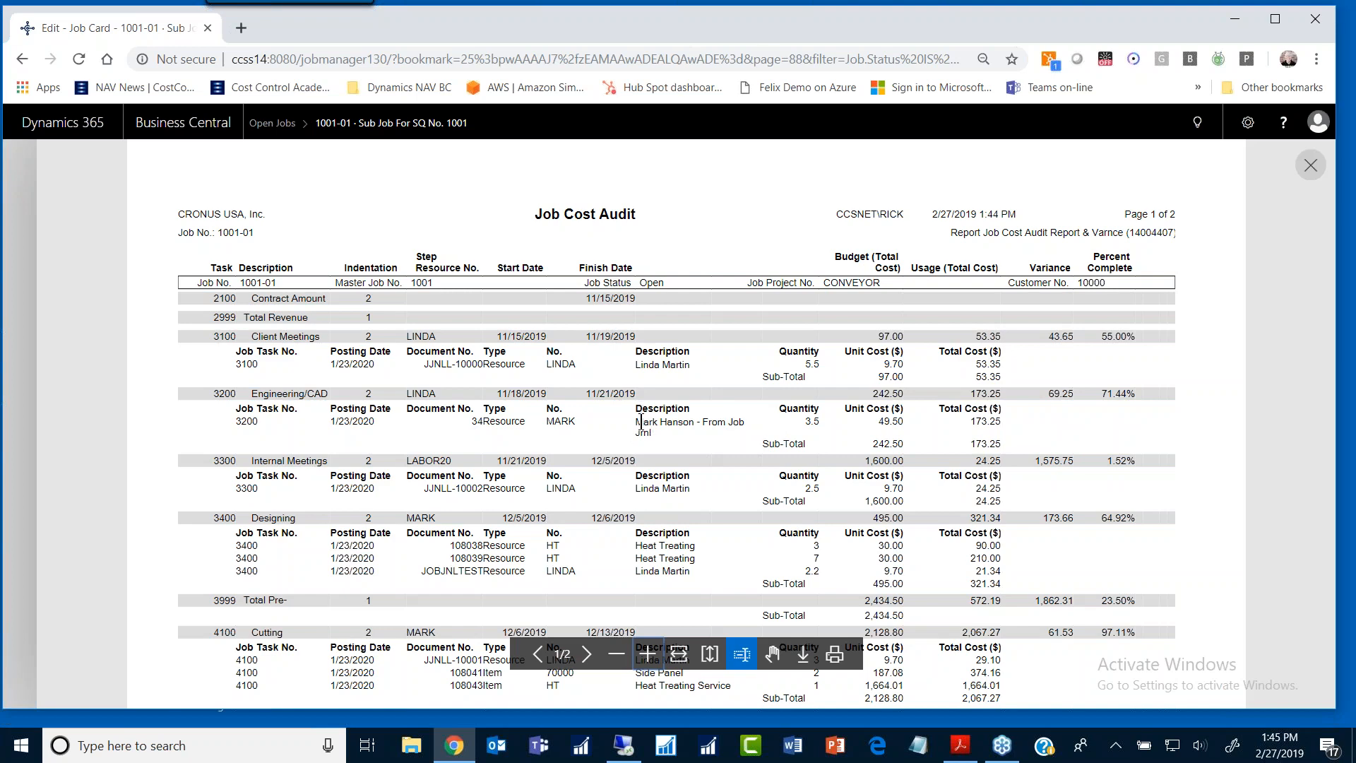
{"action": "key", "text": "Escape"}
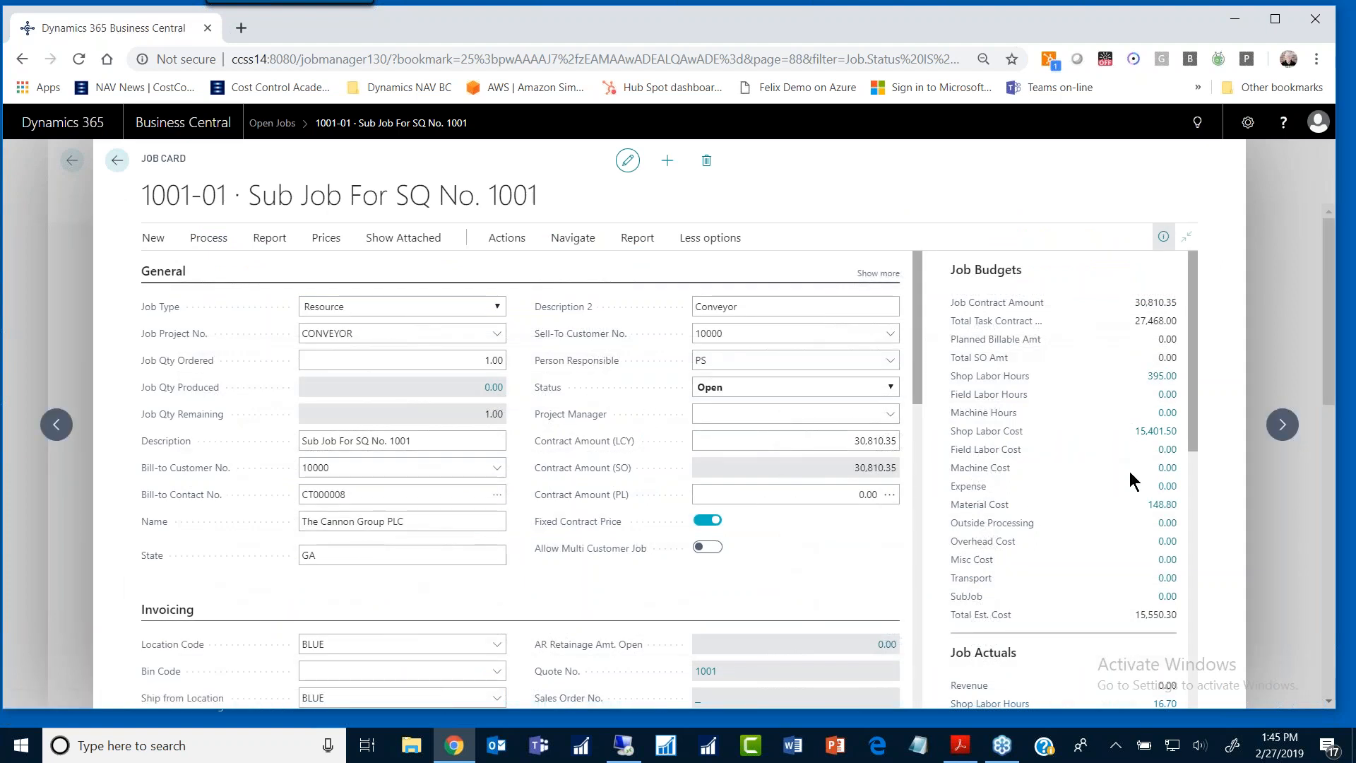
Step: Review the job actuals on the 1001-01 job card and return to the home page
{"action": "scroll", "coordinate": [1187, 396], "scroll_direction": "down", "scroll_amount": 5}
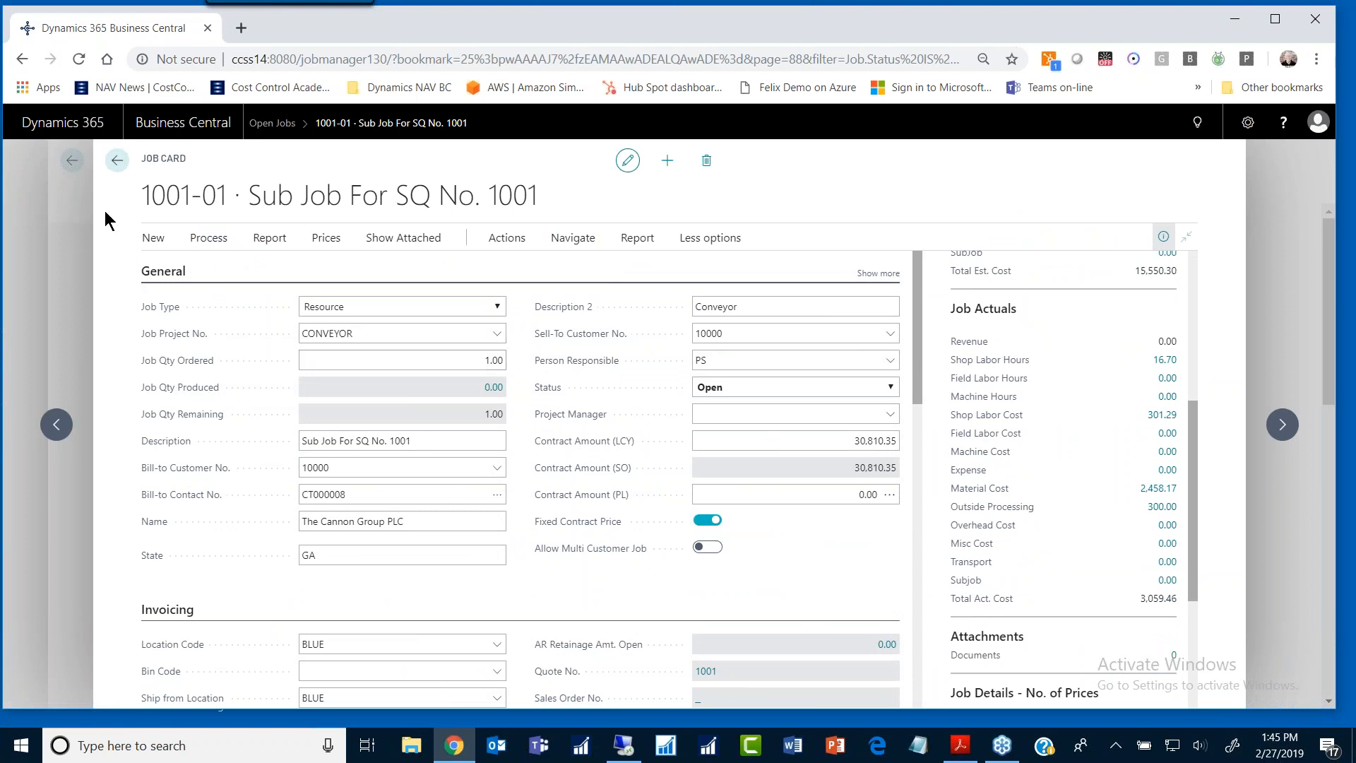
{"action": "left_click", "coordinate": [118, 163]}
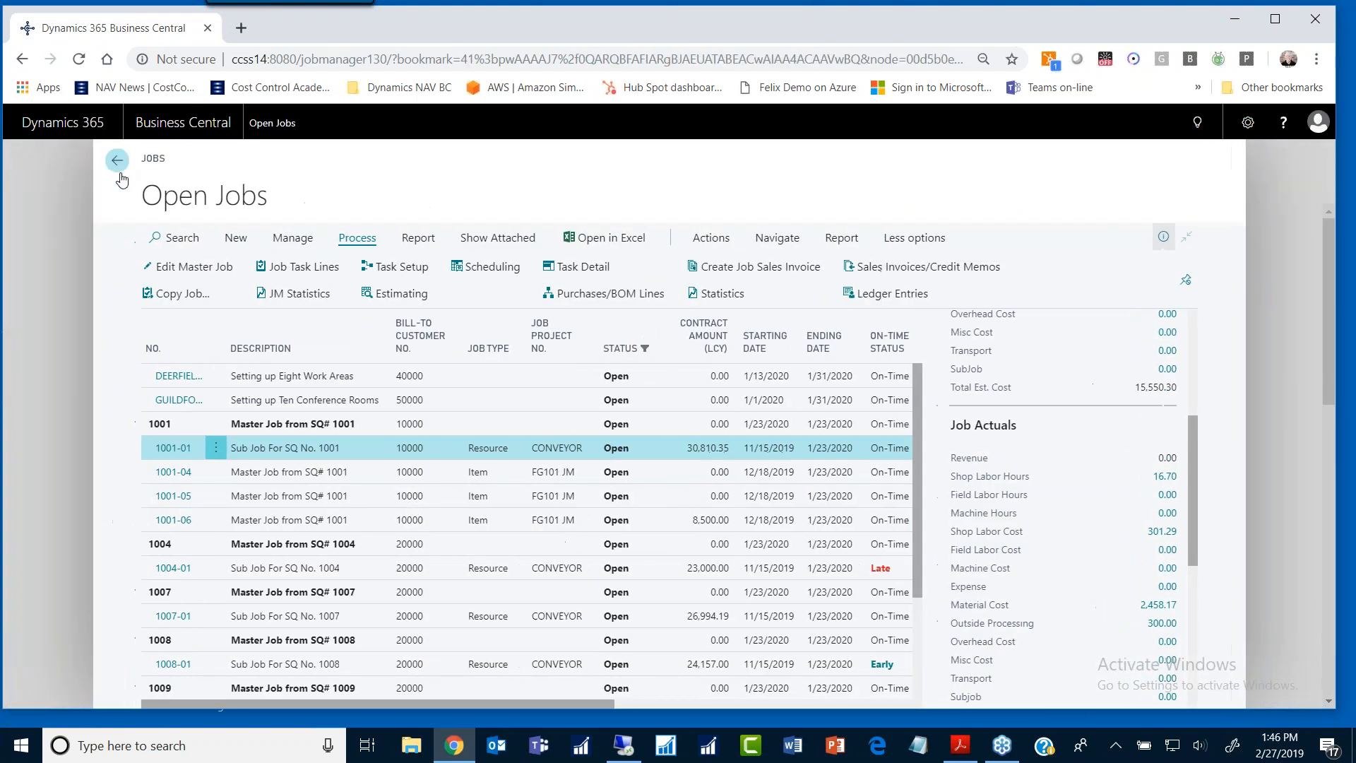
{"action": "left_click", "coordinate": [119, 165]}
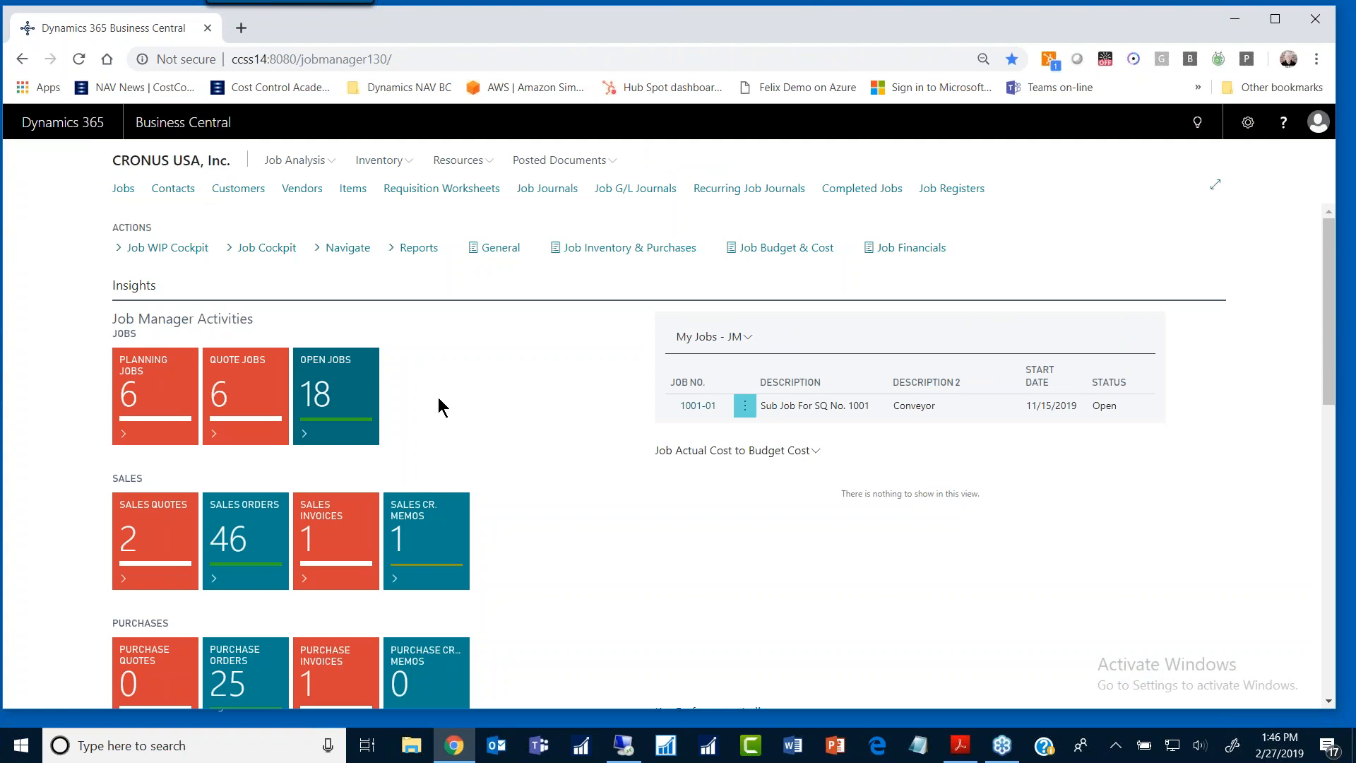
Step: Open the Job Cockpit and compare estimated and actual labor, total costs, profit and cost variance across the jobs
{"action": "left_click", "coordinate": [262, 249]}
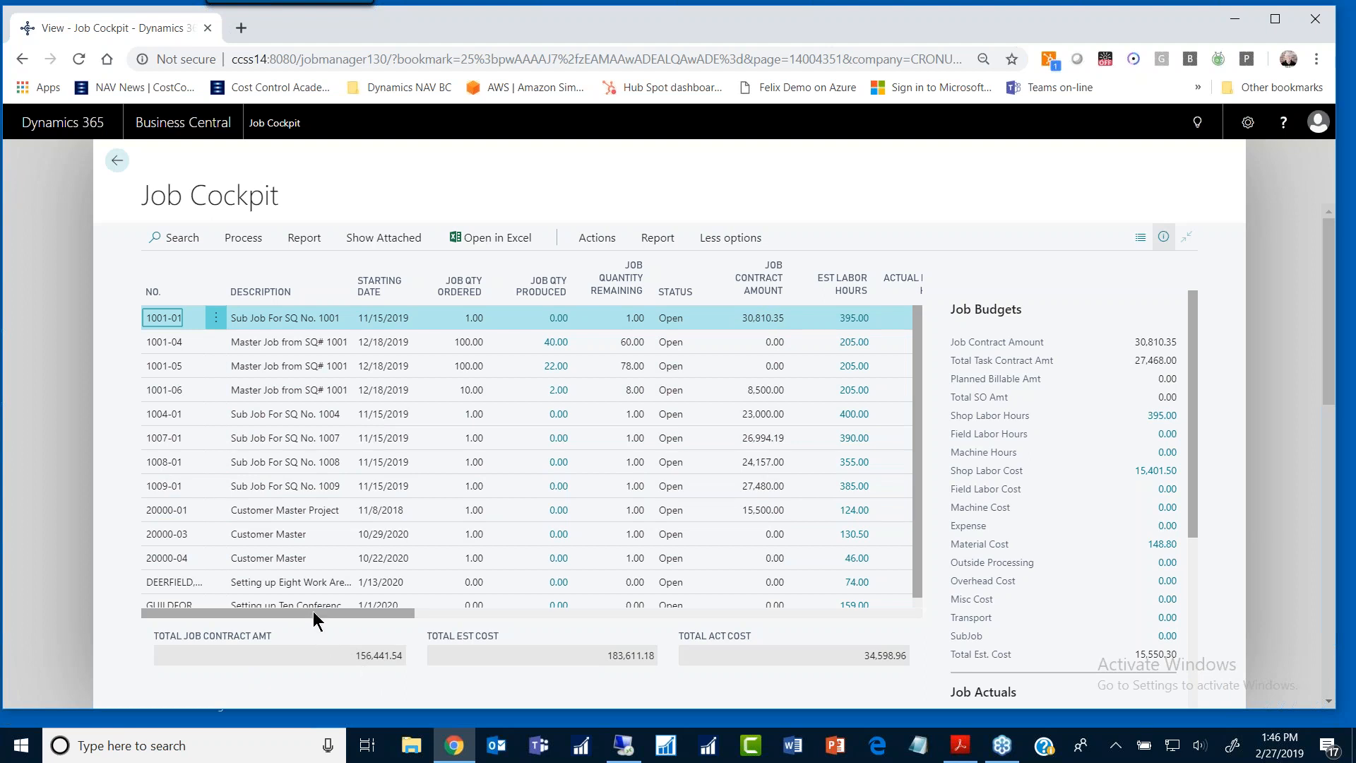
{"action": "left_click_drag", "start_coordinate": [315, 612], "coordinate": [421, 613]}
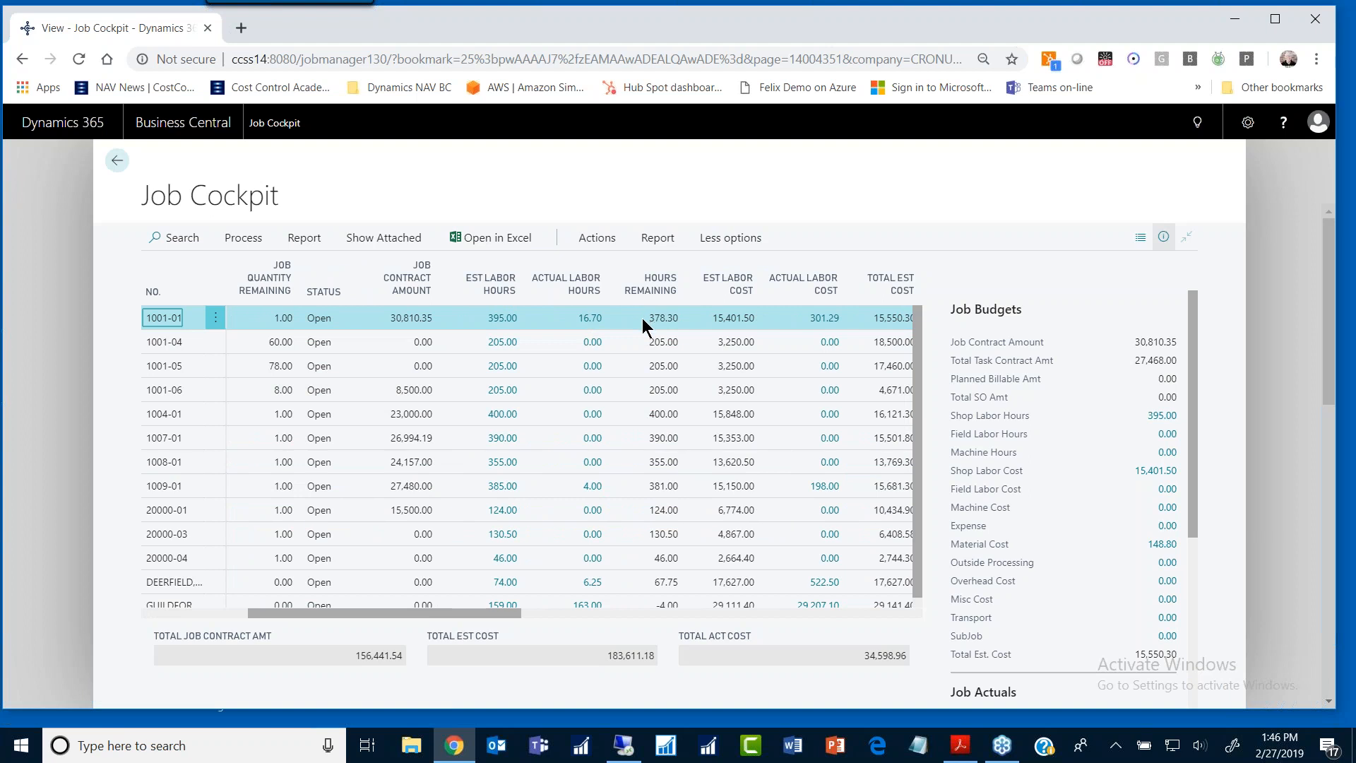
{"action": "mouse_move", "coordinate": [633, 305]}
{"action": "mouse_move", "coordinate": [788, 297]}
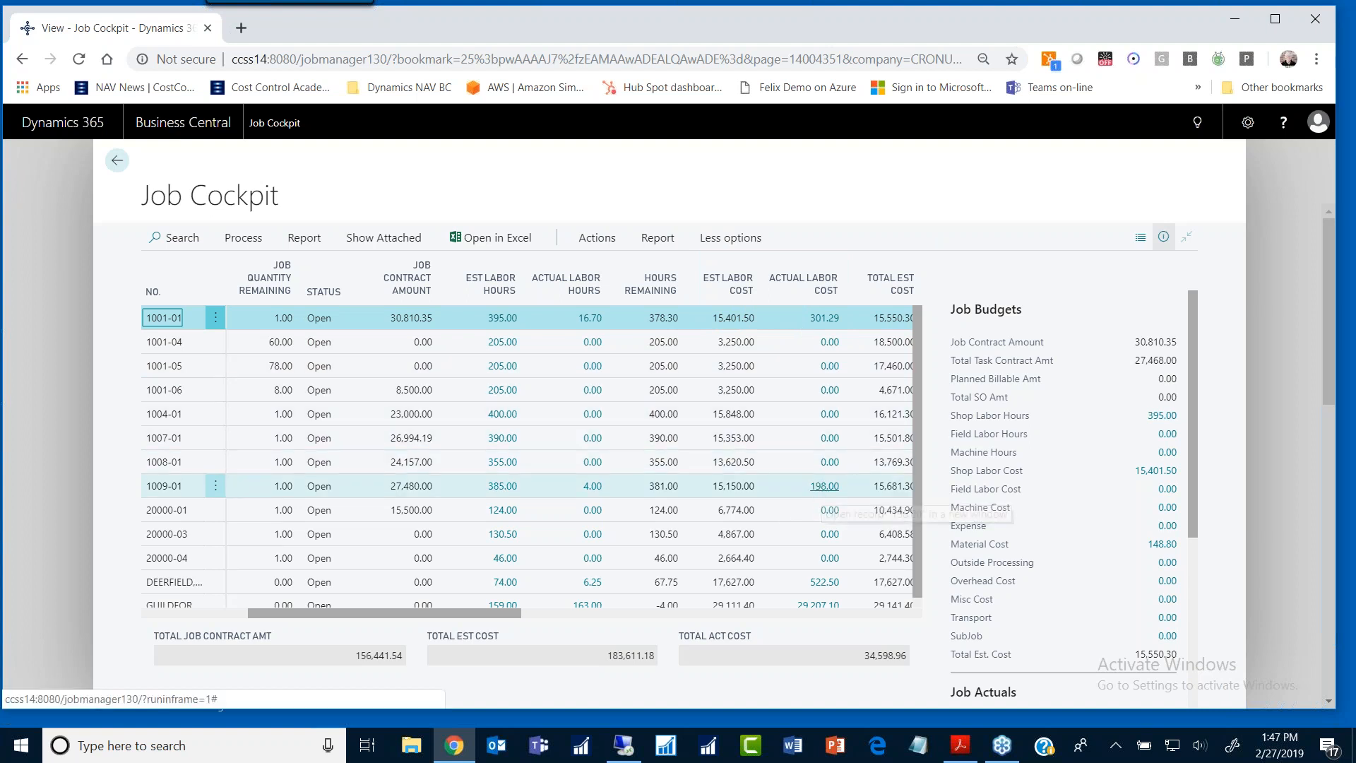
{"action": "left_click_drag", "start_coordinate": [452, 614], "coordinate": [650, 612]}
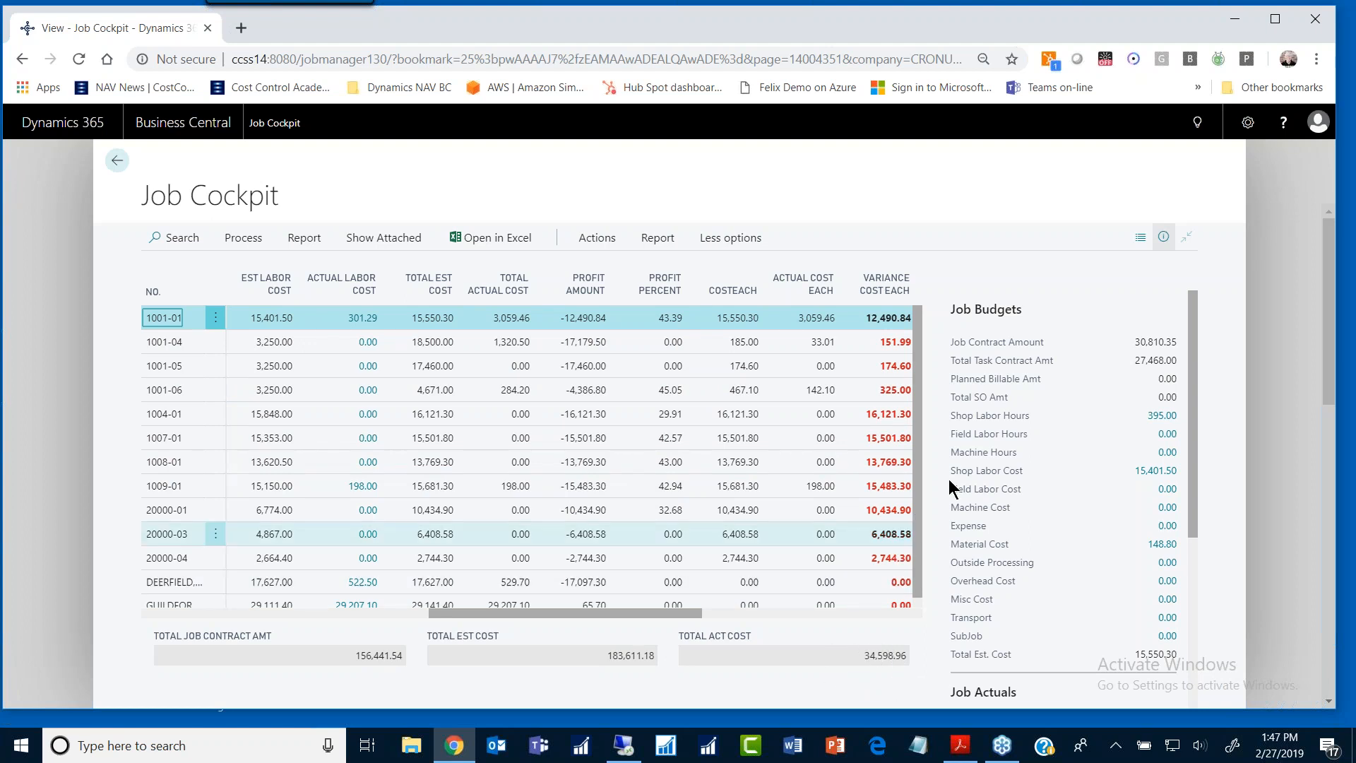
Step: Select job 1007-01 in the cockpit, review its budget details and return to the home page
{"action": "left_click", "coordinate": [653, 408]}
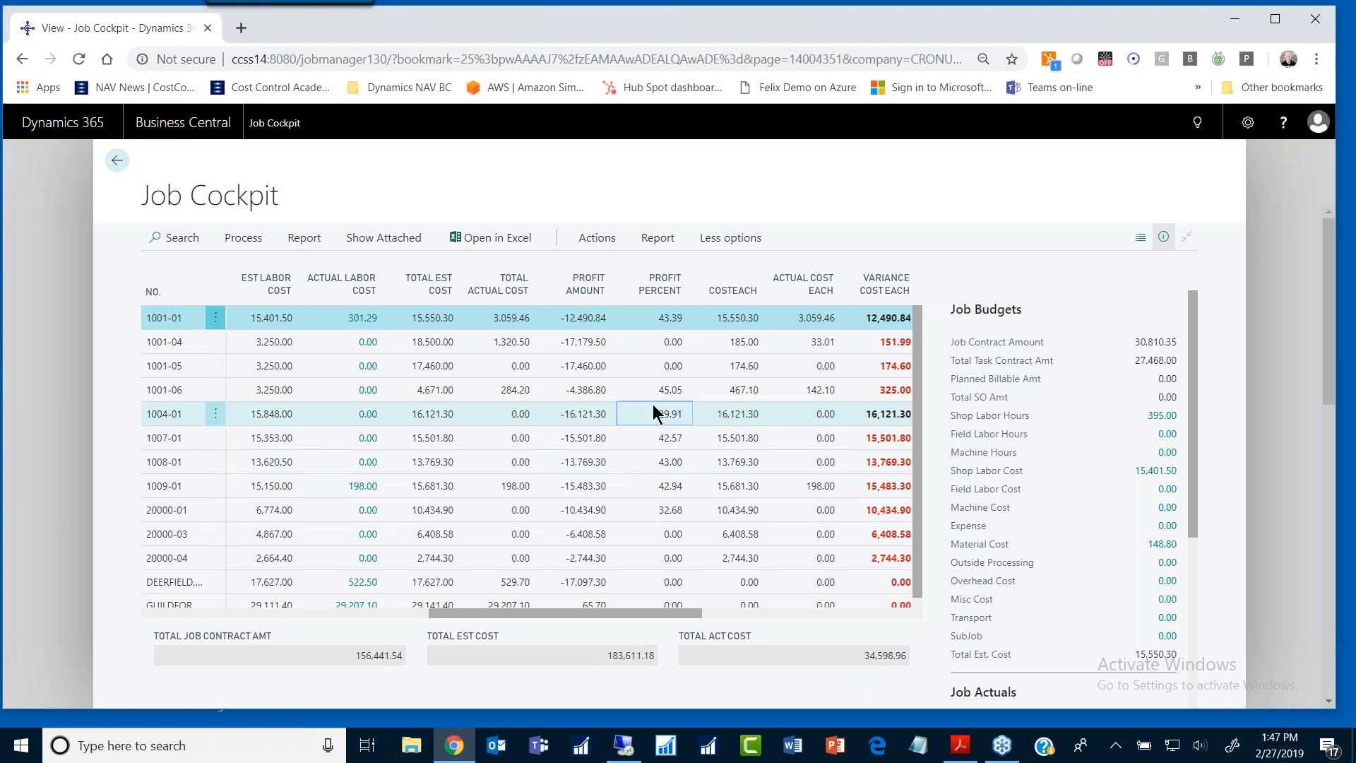
{"action": "left_click_drag", "start_coordinate": [1190, 303], "coordinate": [1191, 364]}
{"action": "left_click", "coordinate": [430, 441]}
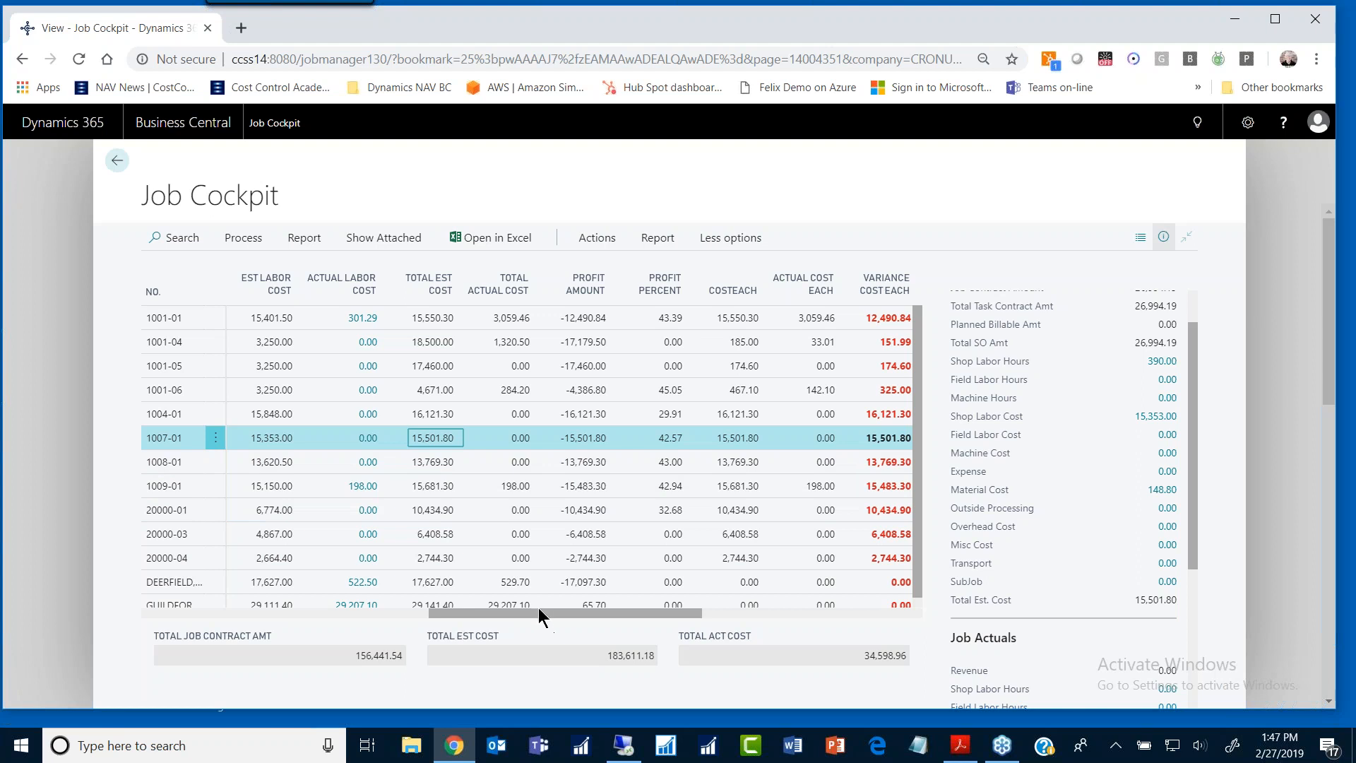
{"action": "left_click", "coordinate": [113, 164]}
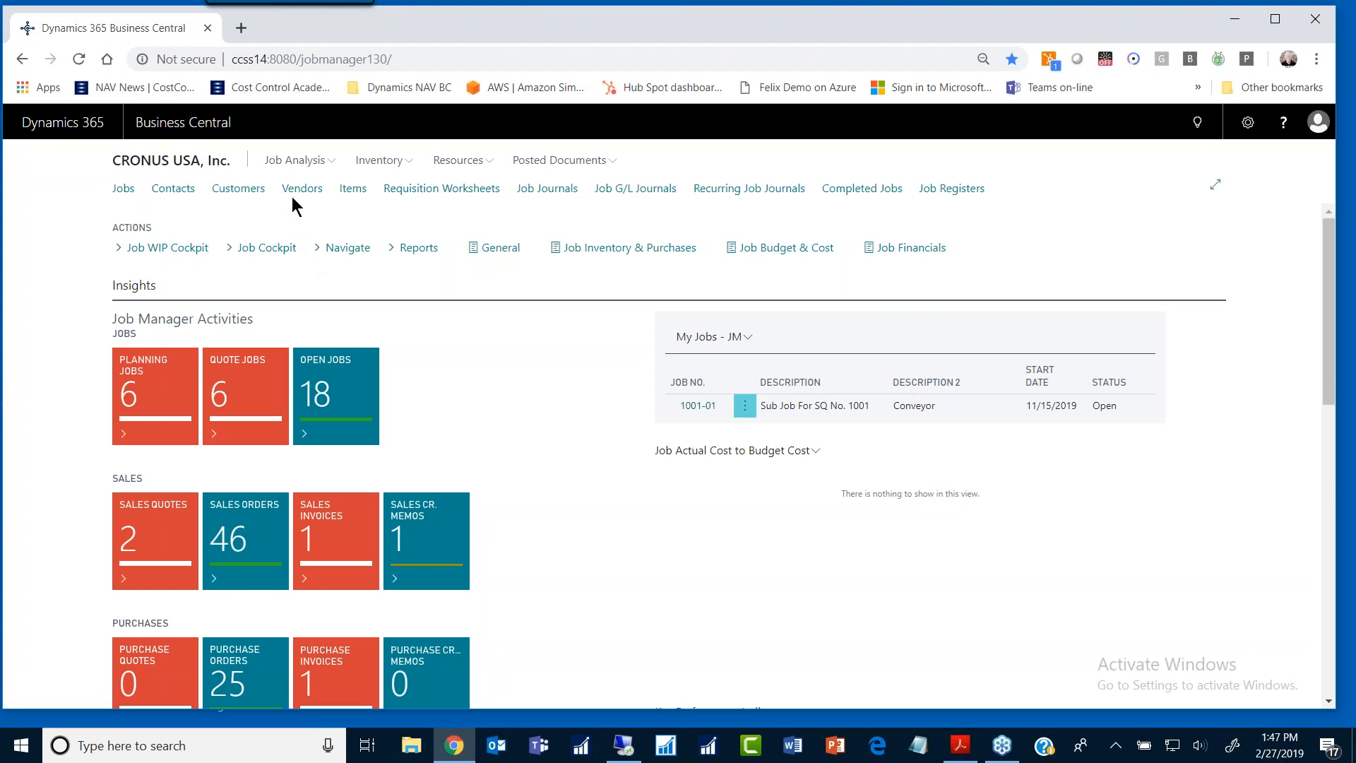
Step: Preview the Job Analysis Summary-Actual report without job filters
{"action": "left_click", "coordinate": [415, 254]}
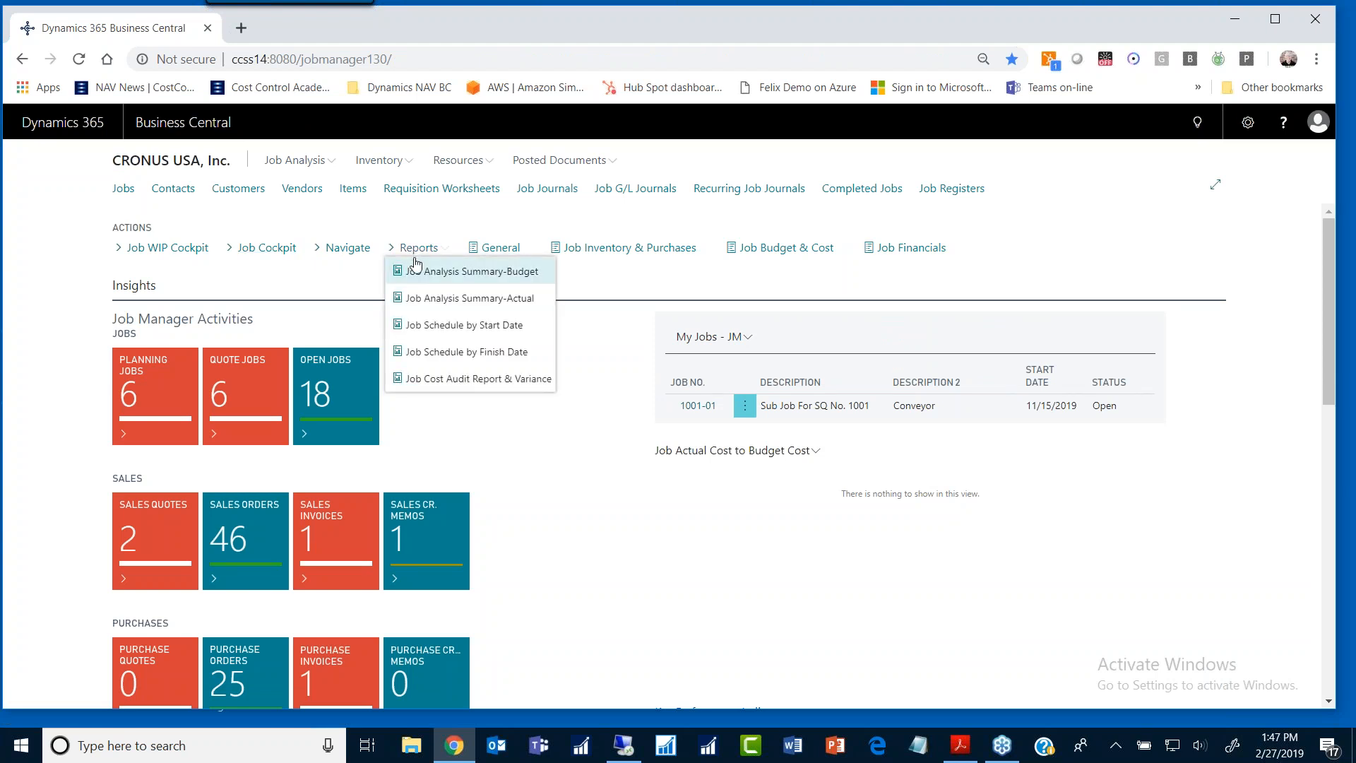
{"action": "left_click", "coordinate": [435, 306]}
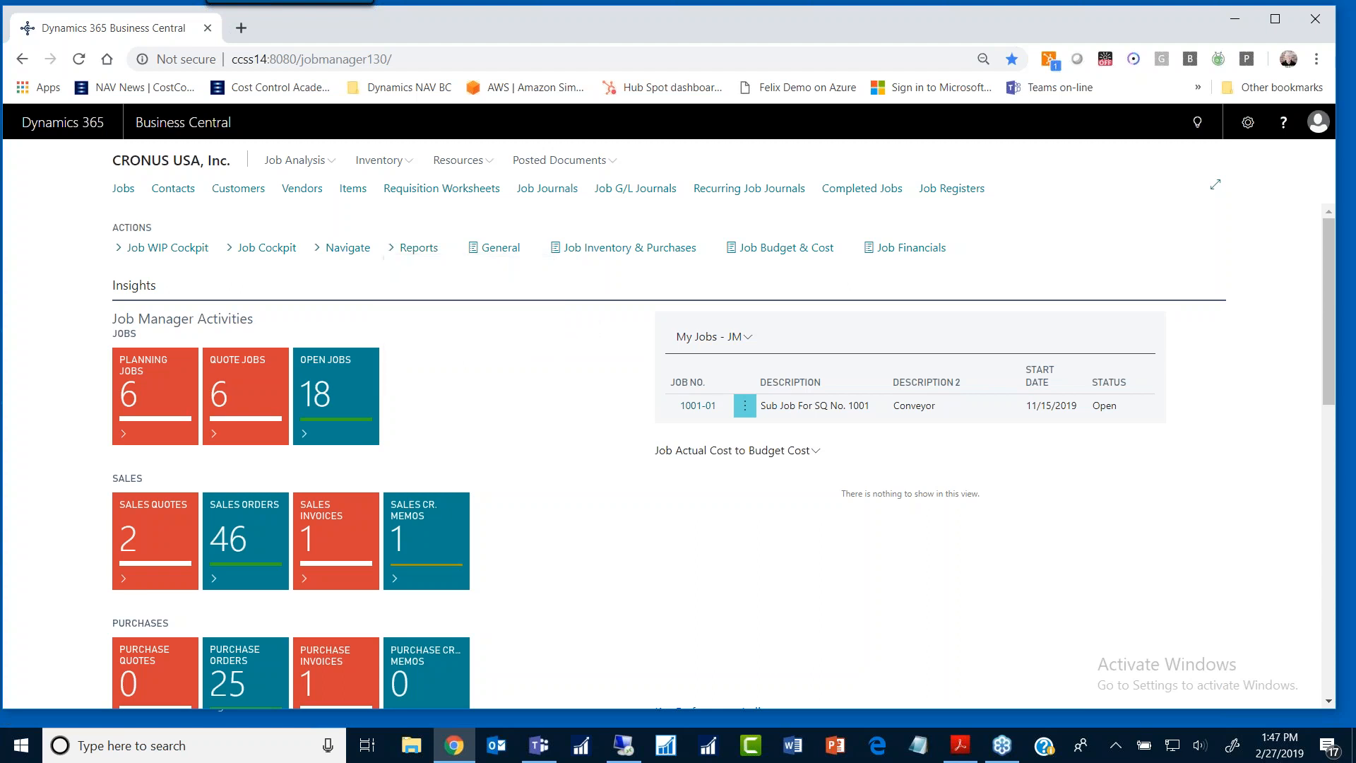
{"action": "left_click", "coordinate": [780, 537]}
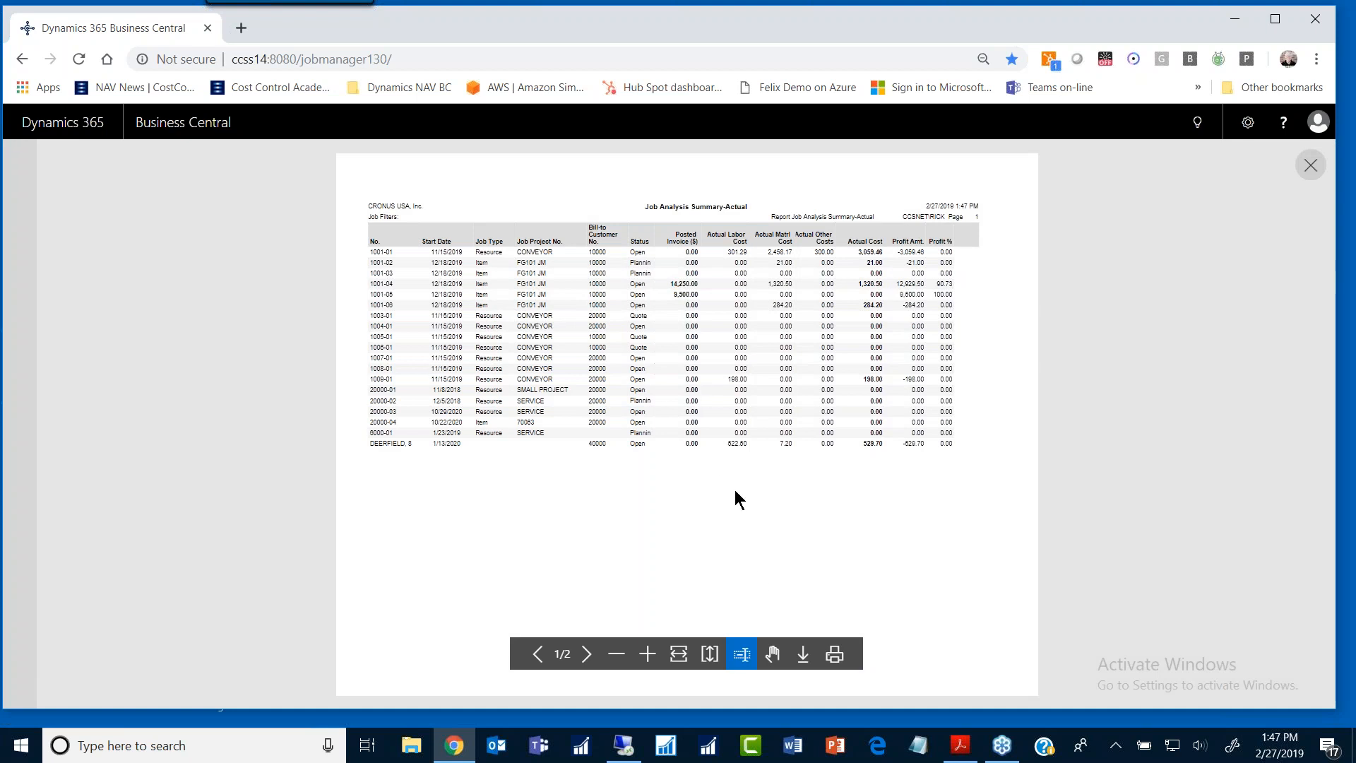
Step: Enlarge the Job Analysis Summary-Actual preview, review the actual costs and profit per job, and close the report
{"action": "left_click", "coordinate": [647, 655]}
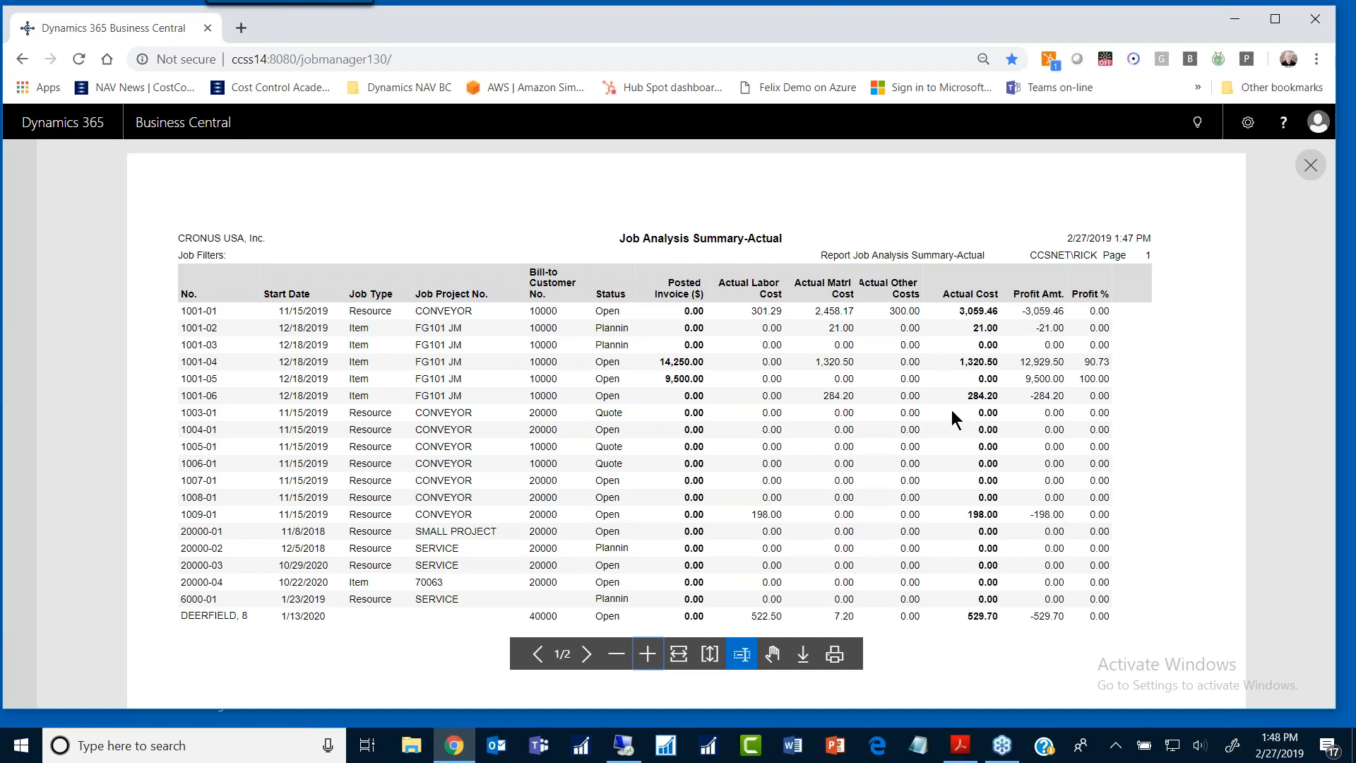
{"action": "key", "text": "Escape"}
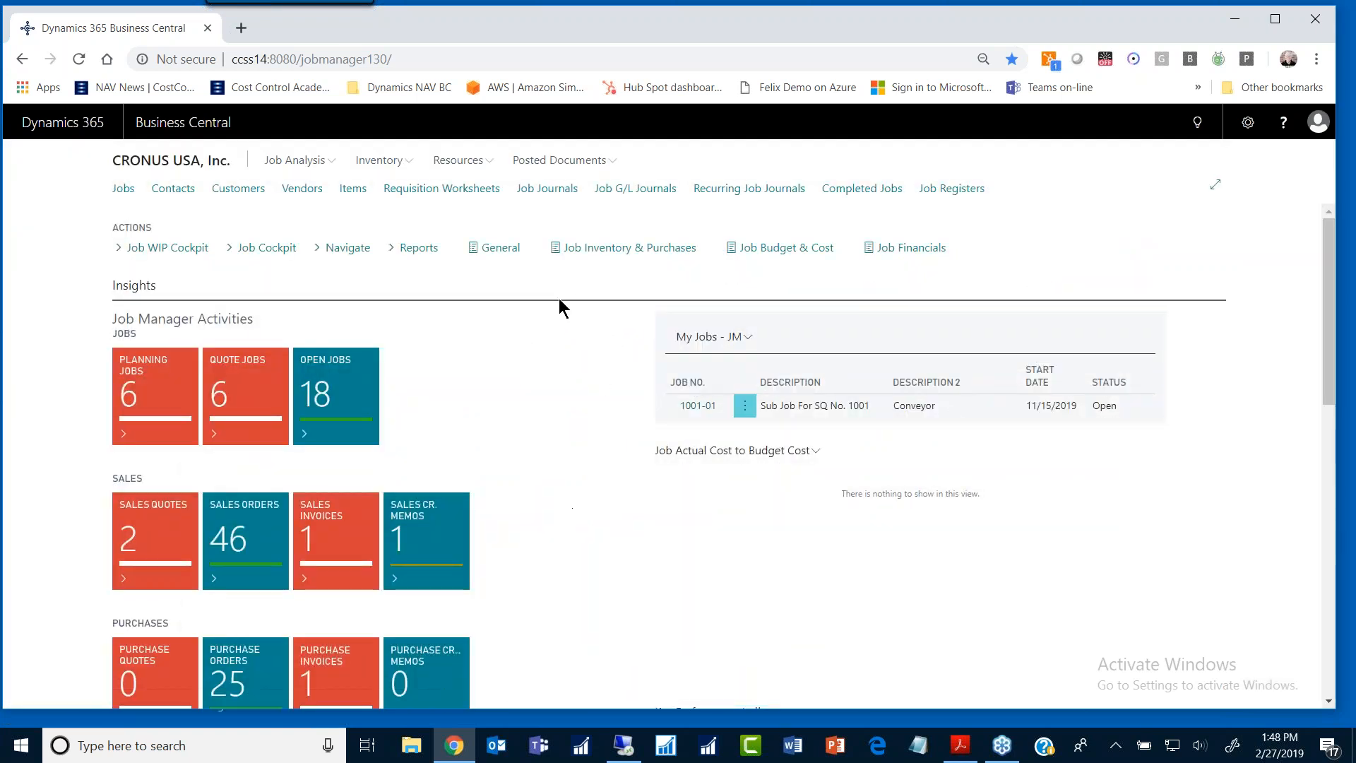
Step: Open the Open Jobs list and display the available Job Manager Reports
{"action": "left_click", "coordinate": [355, 390]}
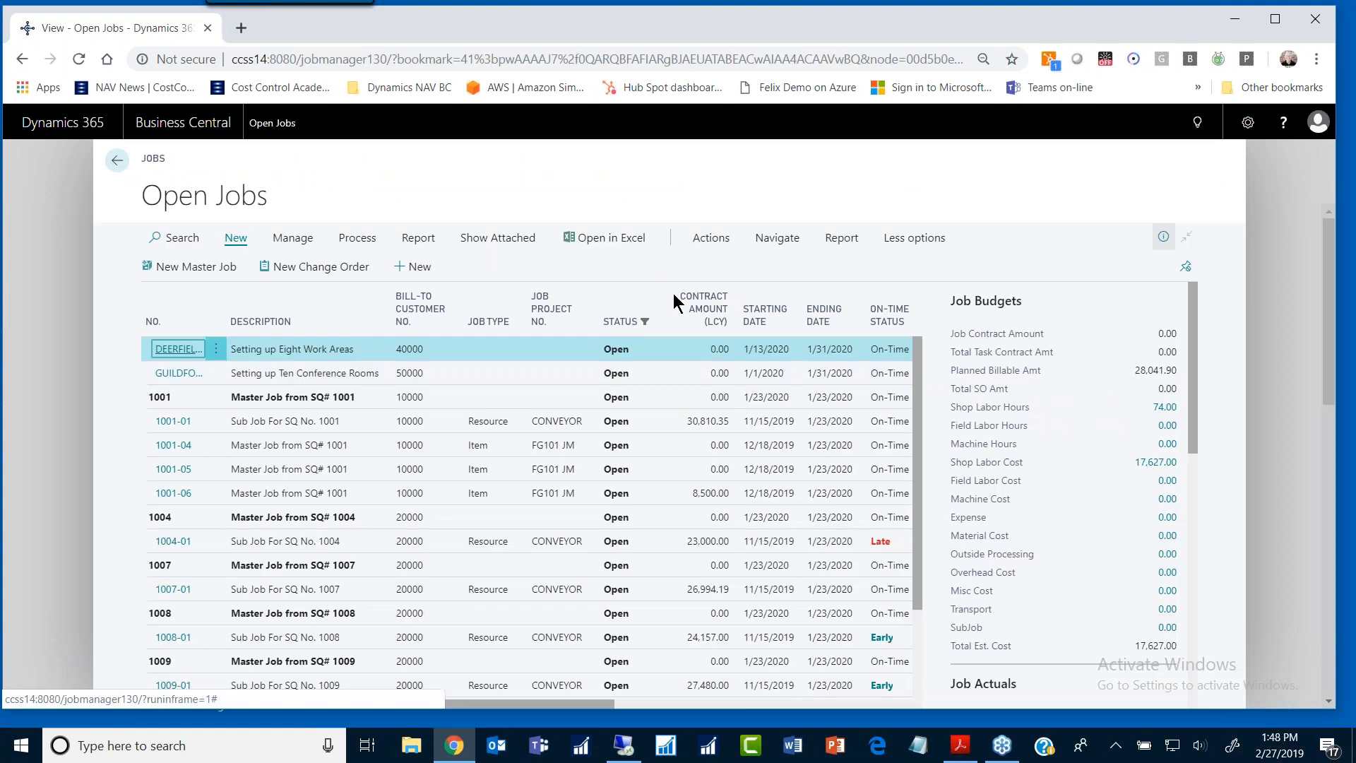
{"action": "left_click", "coordinate": [842, 234]}
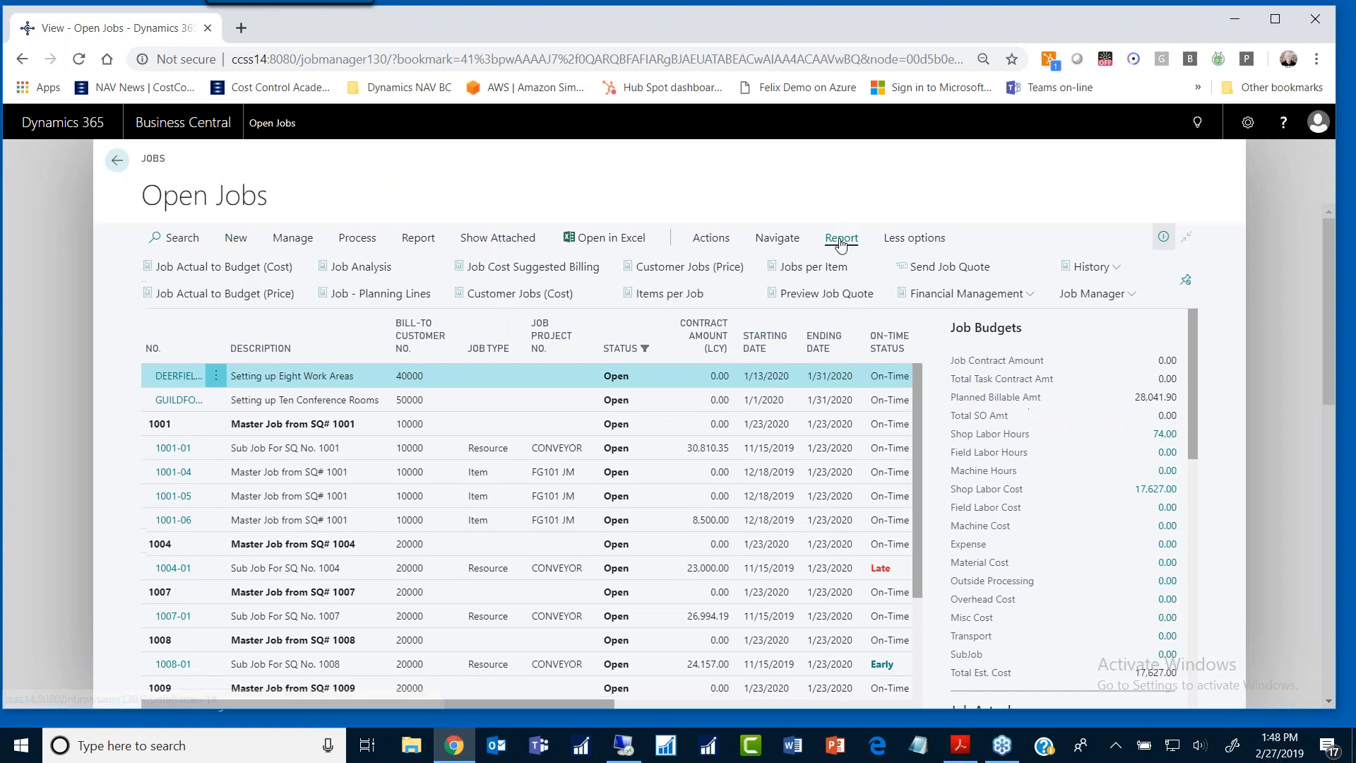
{"action": "left_click", "coordinate": [1102, 294]}
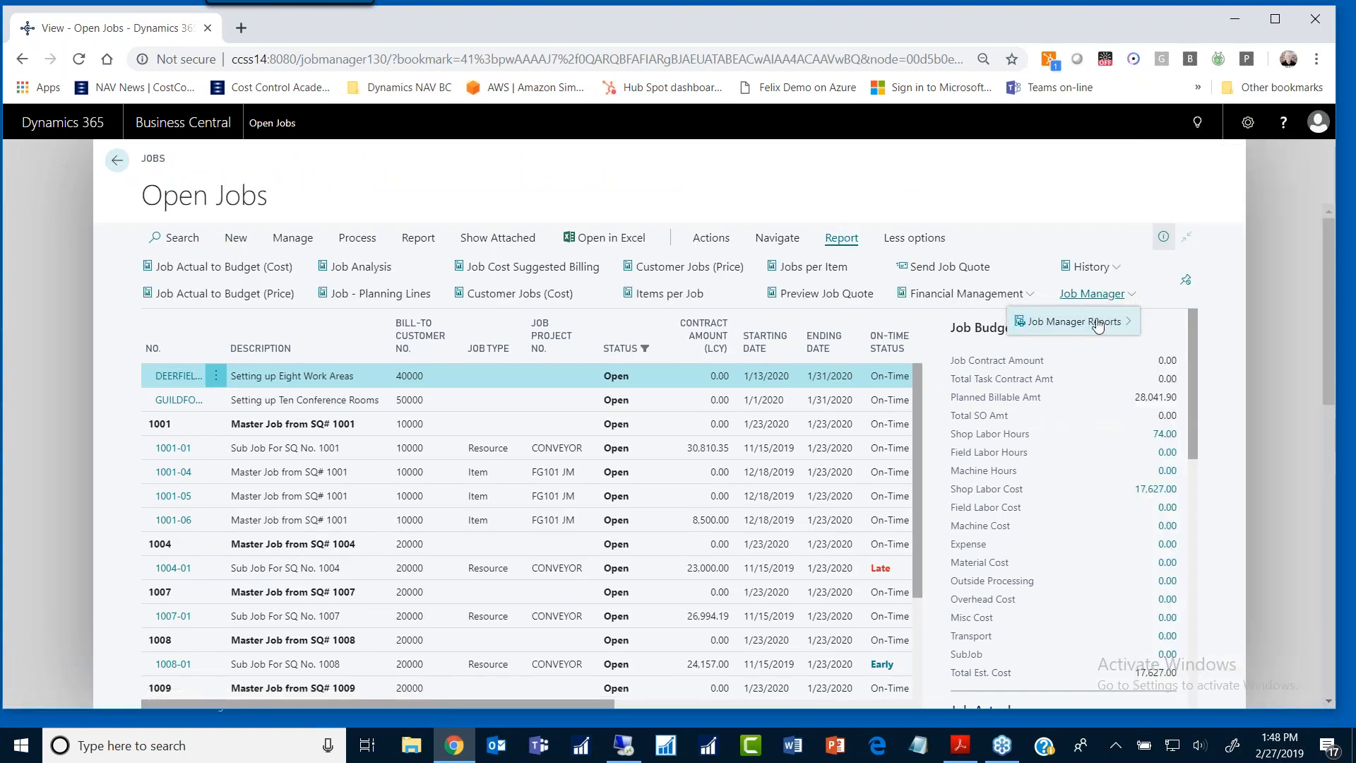
{"action": "mouse_move", "coordinate": [1099, 325]}
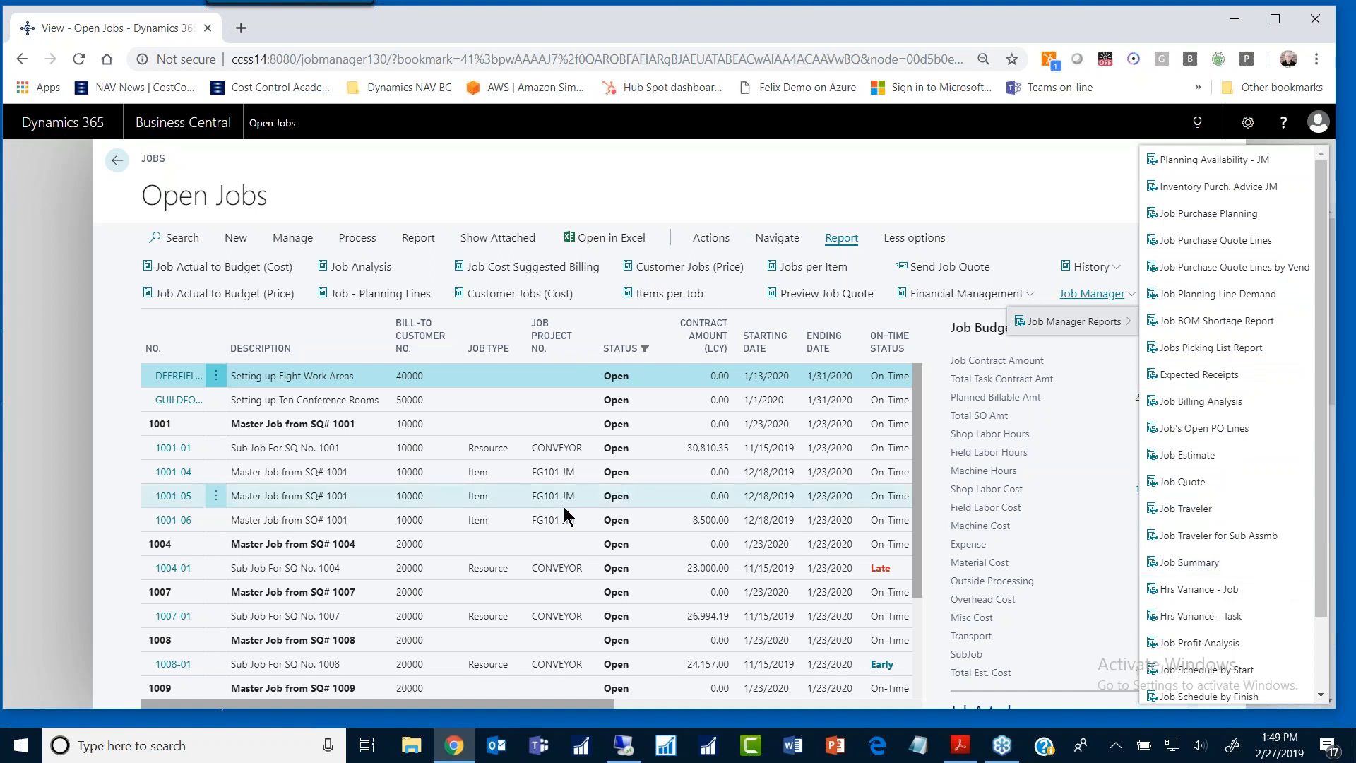
Step: Switch to the study guide in Acrobat Reader, read the Reporting, Billing and Job Close Out items, and return to Business Central
{"action": "left_click", "coordinate": [968, 755]}
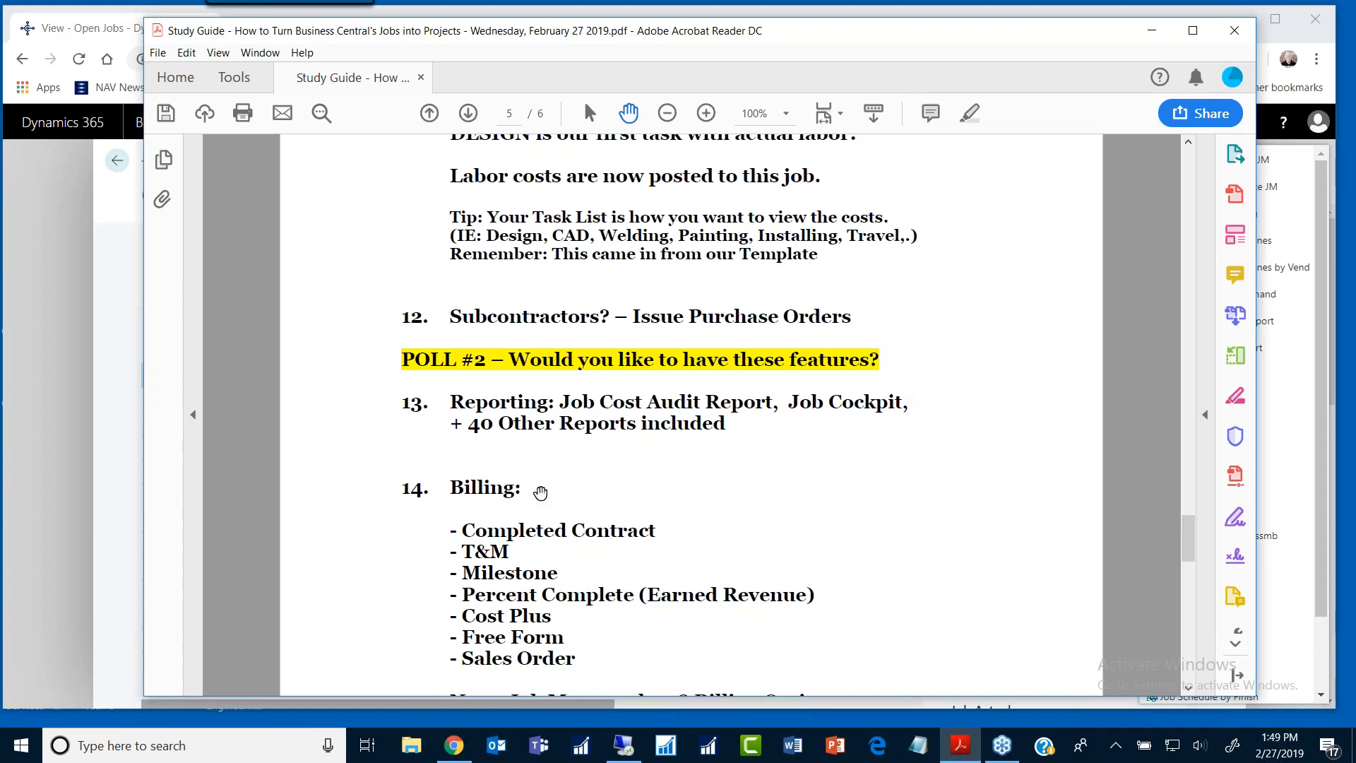
{"action": "scroll", "coordinate": [539, 489], "scroll_direction": "down", "scroll_amount": 2}
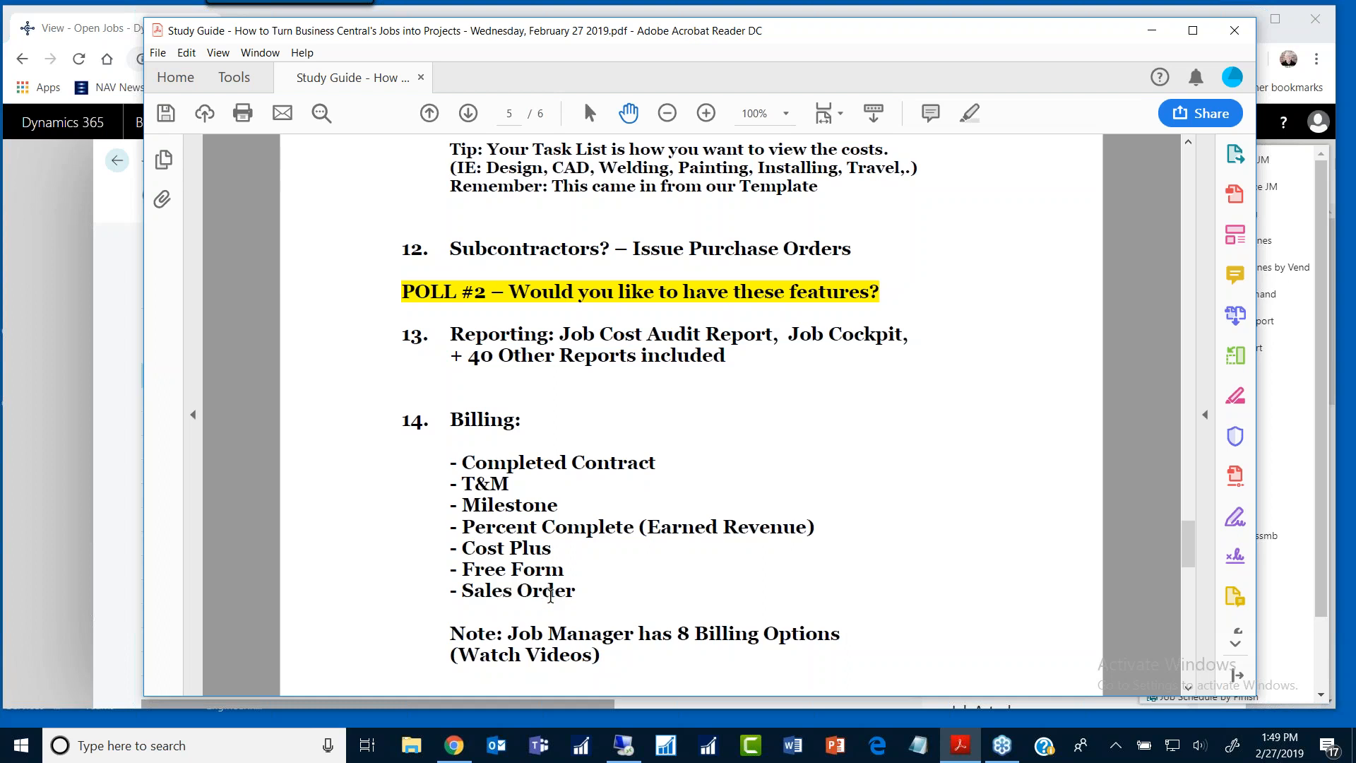
{"action": "scroll", "coordinate": [554, 587], "scroll_direction": "down", "scroll_amount": 2}
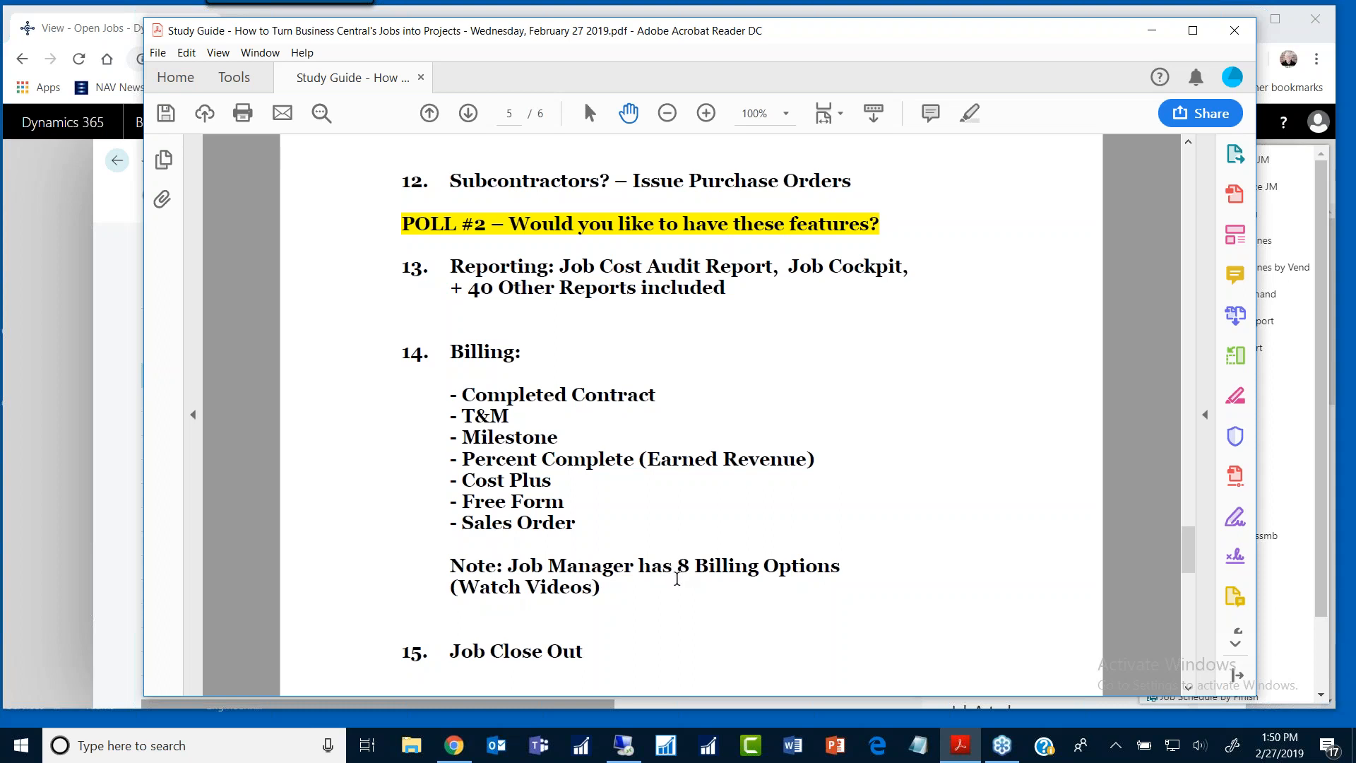
{"action": "scroll", "coordinate": [678, 578], "scroll_direction": "down", "scroll_amount": 2}
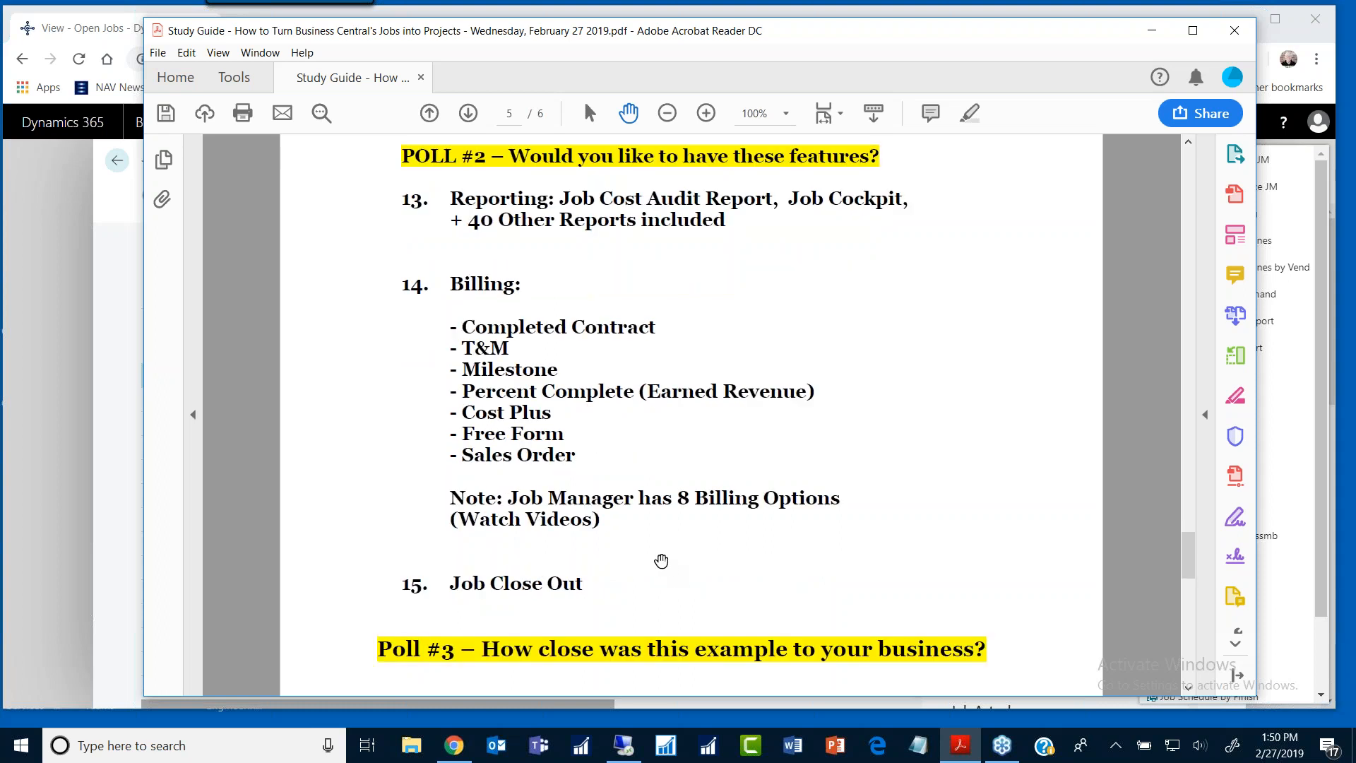
{"action": "scroll", "coordinate": [659, 559], "scroll_direction": "up", "scroll_amount": 2}
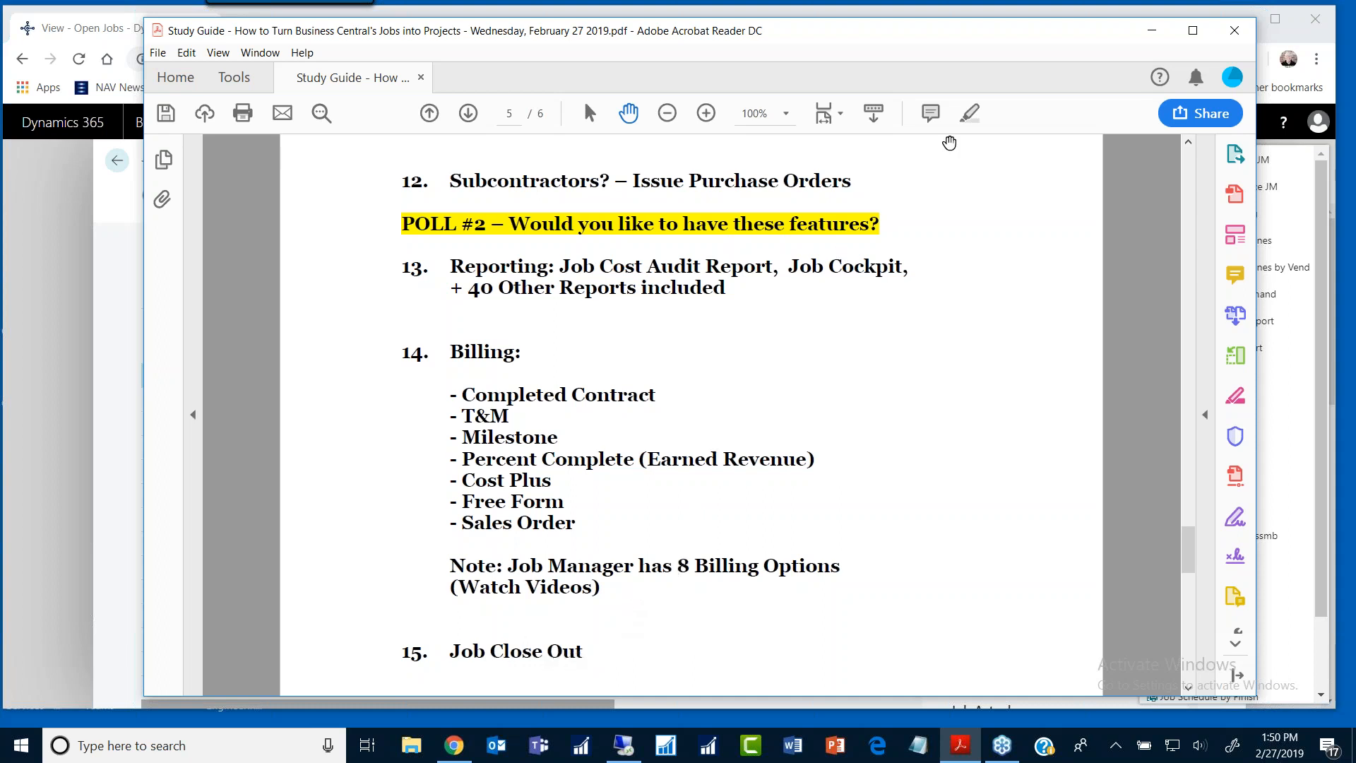
{"action": "left_click", "coordinate": [1149, 31]}
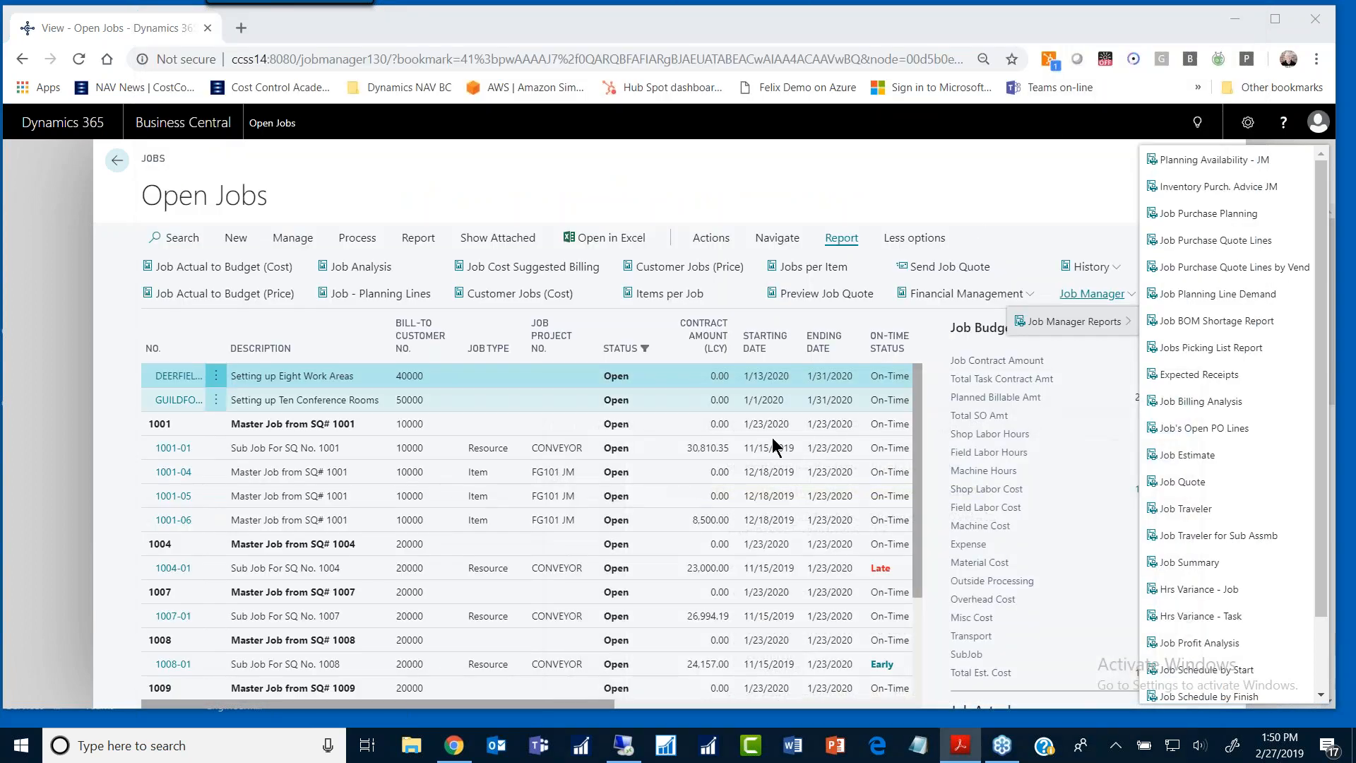
Step: Open the job card for 1004-01 and examine its Status options, including Completed, without changing the status
{"action": "left_click", "coordinate": [280, 568]}
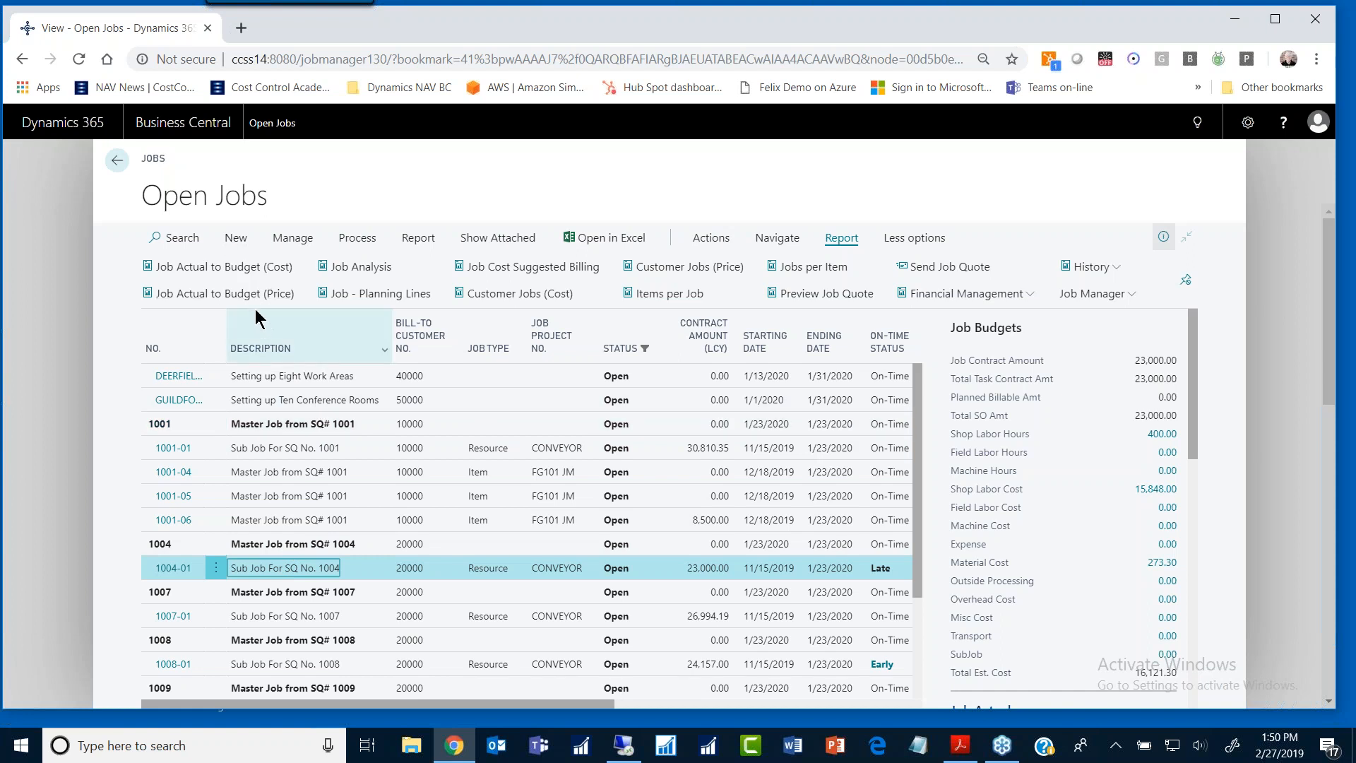
{"action": "left_click", "coordinate": [361, 243]}
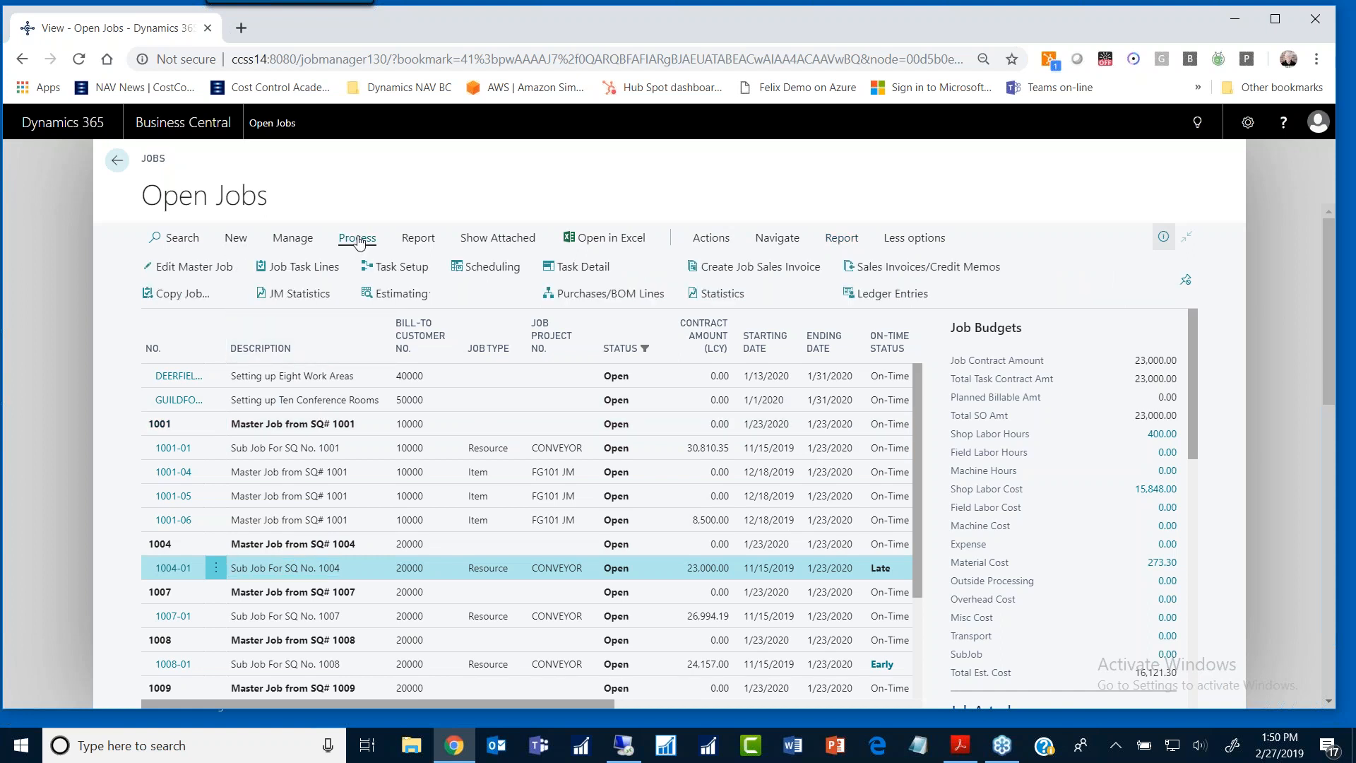
{"action": "left_click", "coordinate": [293, 240]}
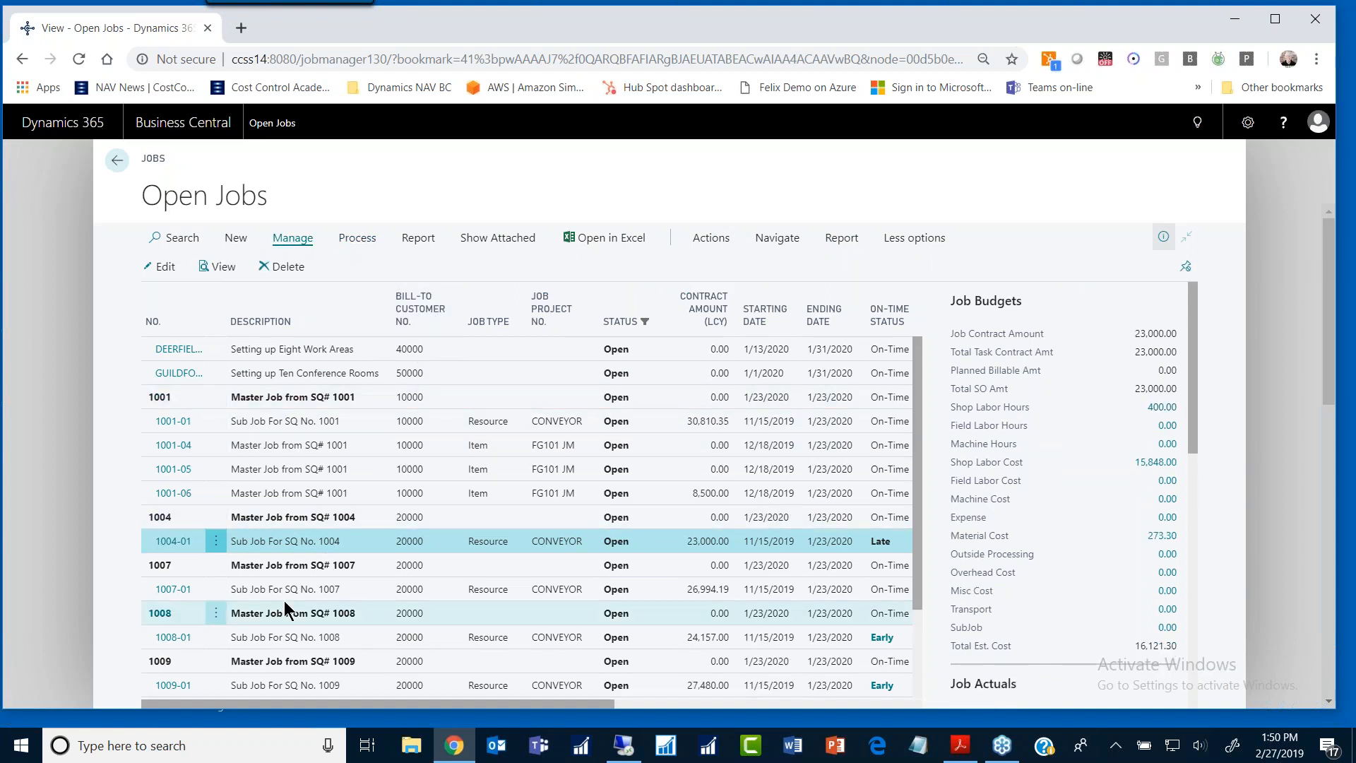
{"action": "left_click", "coordinate": [173, 542]}
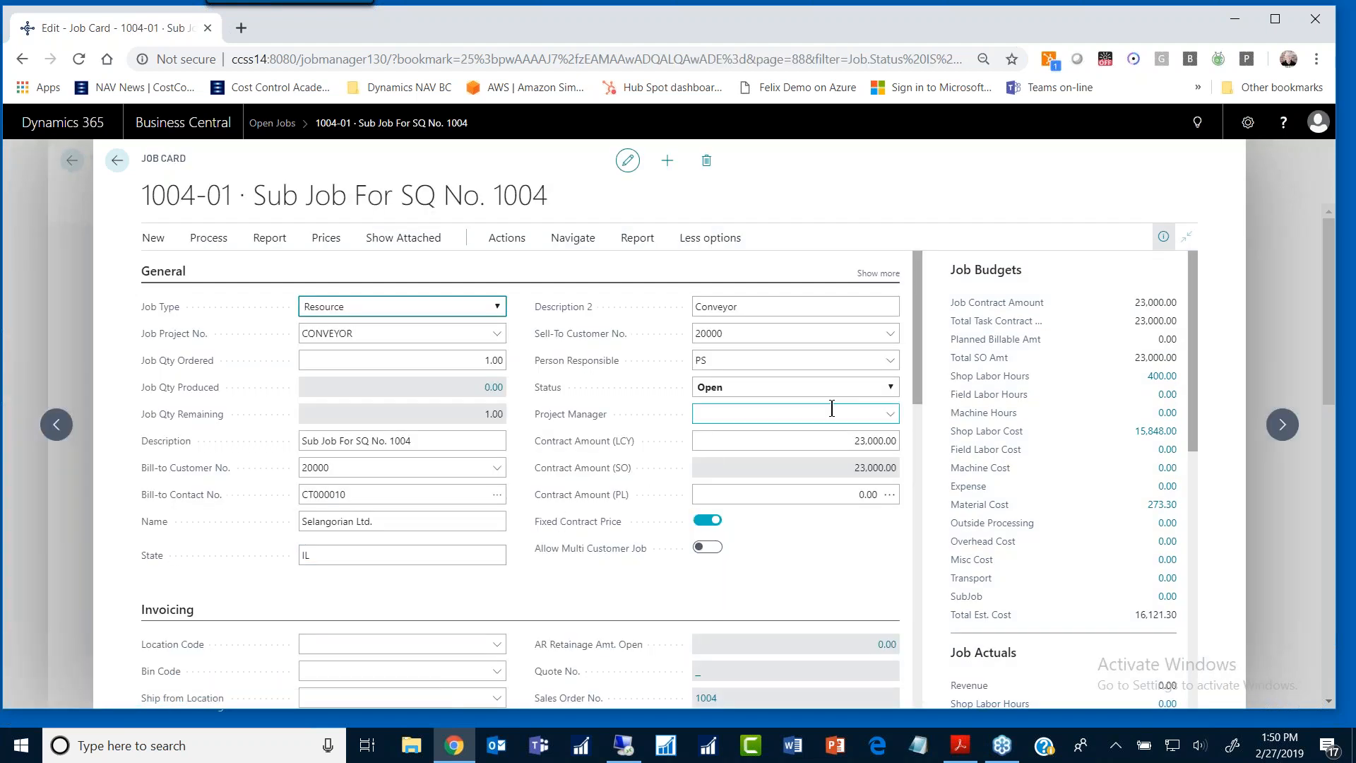
{"action": "left_click", "coordinate": [887, 387]}
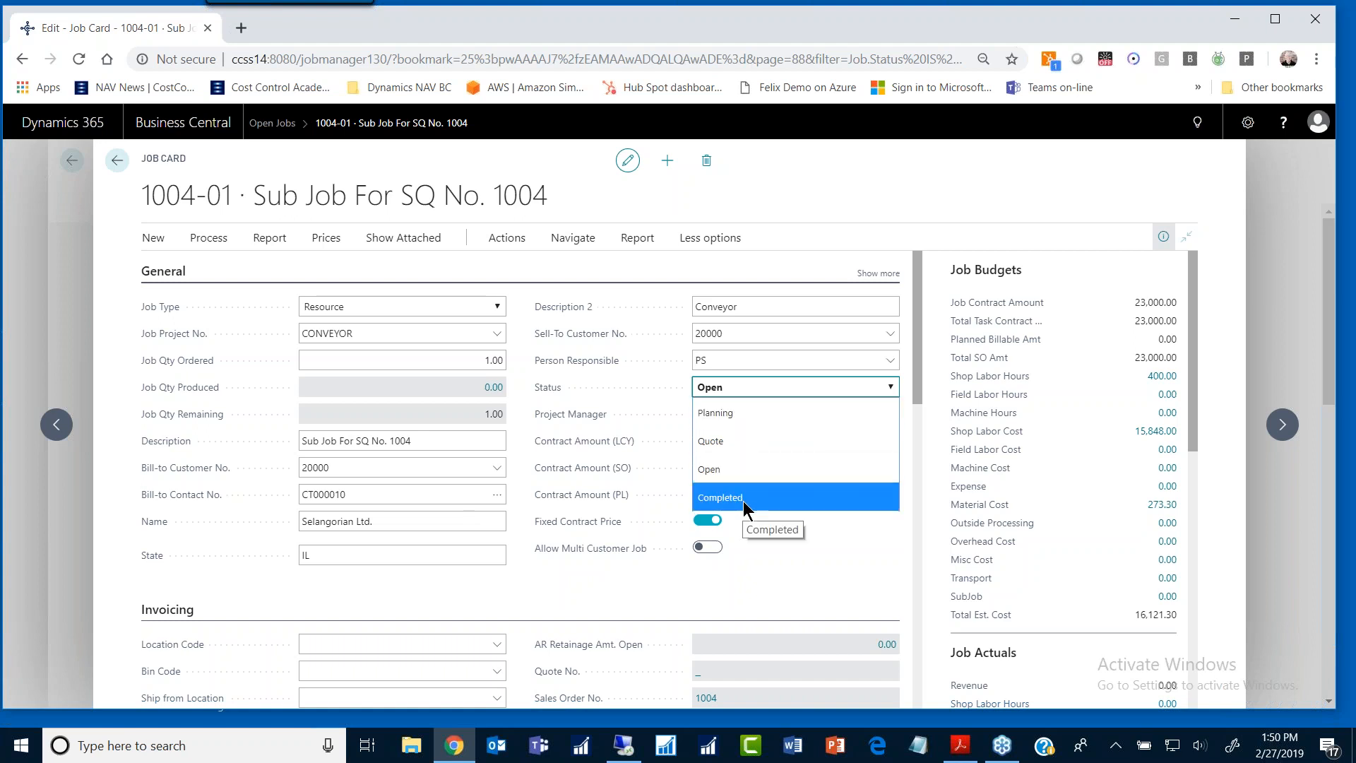
{"action": "left_click", "coordinate": [601, 393]}
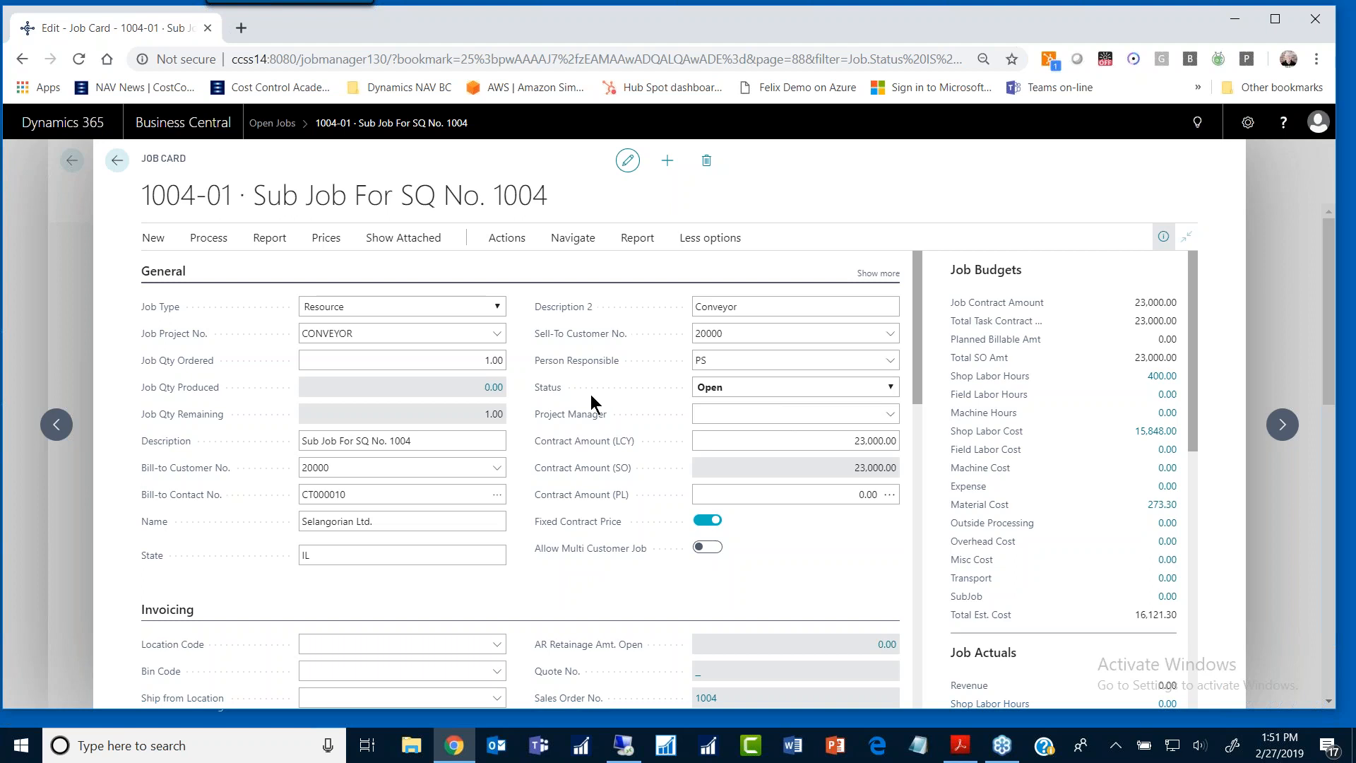
Step: Review the Job Actuals on the 1004-01 job card and return to the Open Jobs list
{"action": "left_click_drag", "start_coordinate": [1193, 296], "coordinate": [1205, 455]}
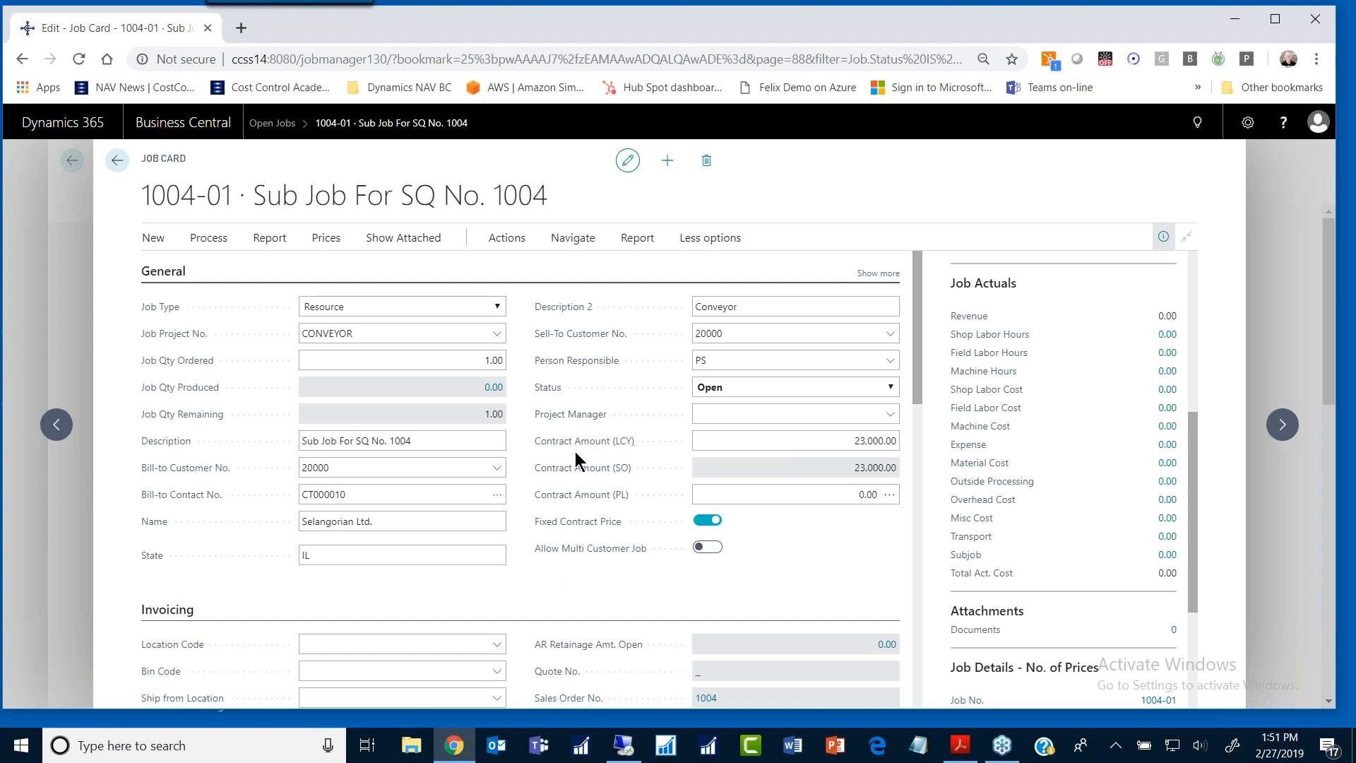
{"action": "mouse_move", "coordinate": [597, 466]}
{"action": "left_click", "coordinate": [117, 161]}
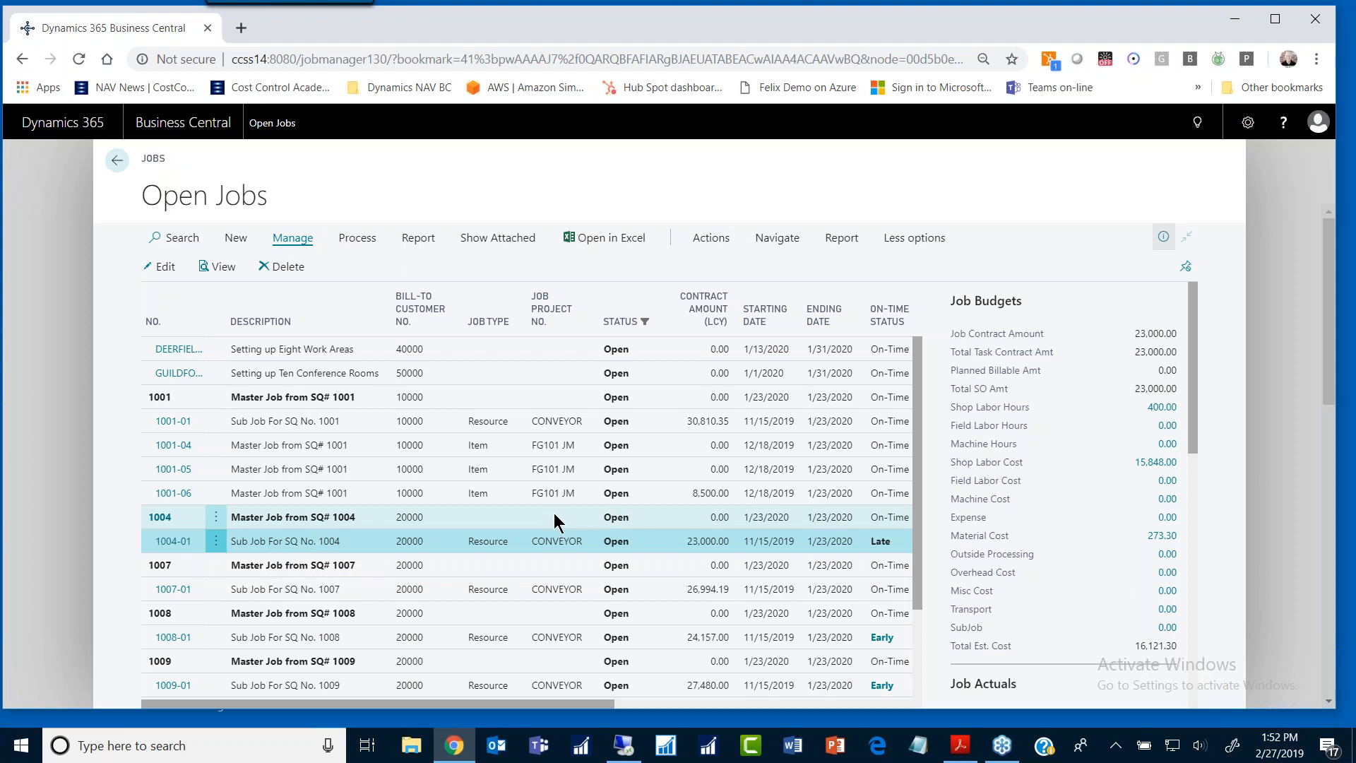
Step: Switch to the study guide in Acrobat Reader and read the Job Close Out and Poll #3 items
{"action": "left_click", "coordinate": [959, 745]}
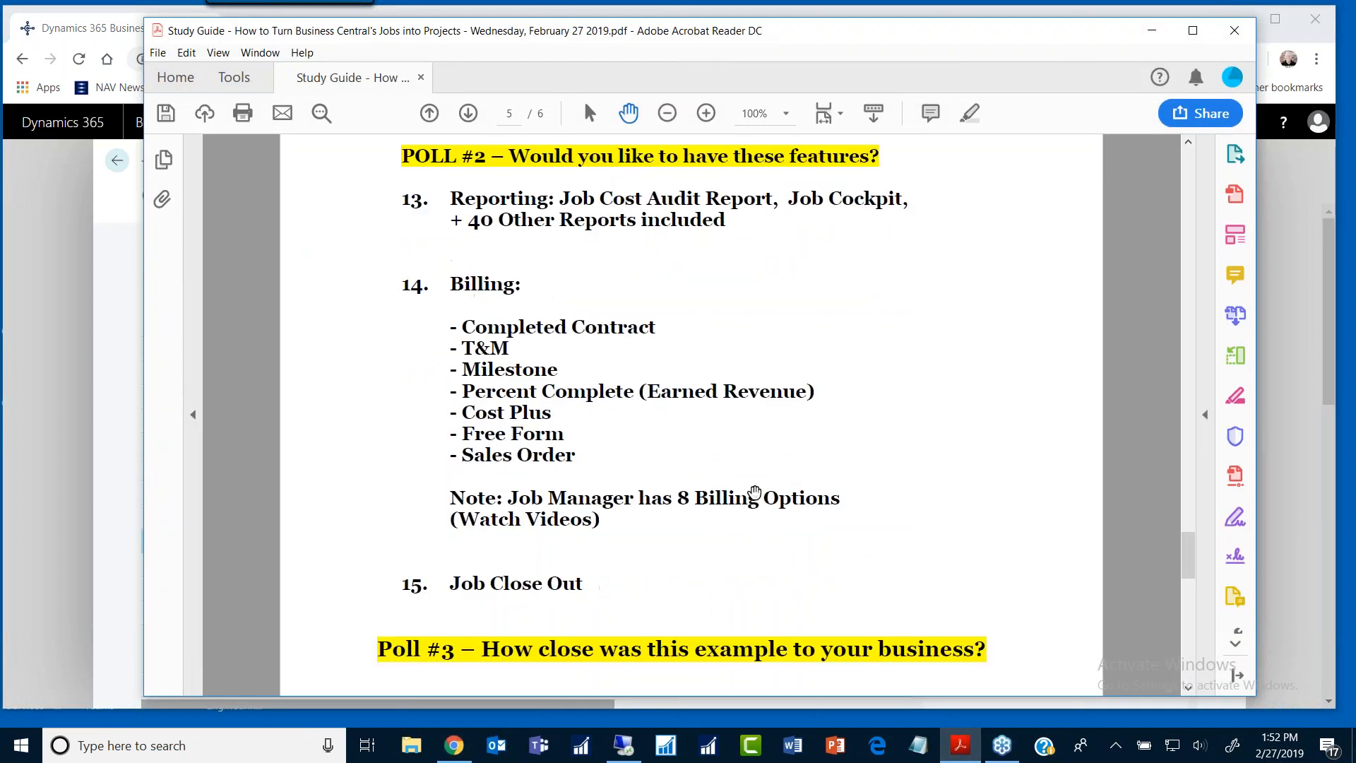
{"action": "scroll", "coordinate": [752, 494], "scroll_direction": "down", "scroll_amount": 2}
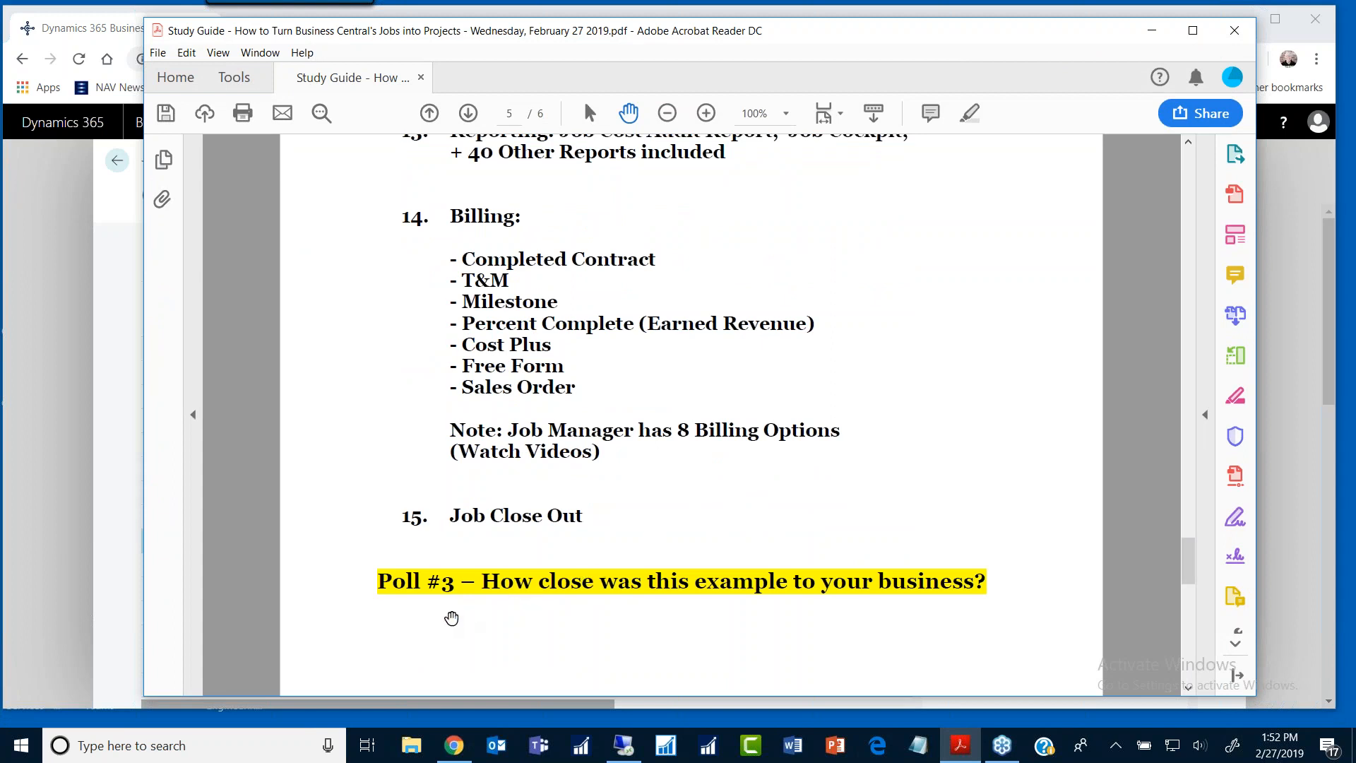
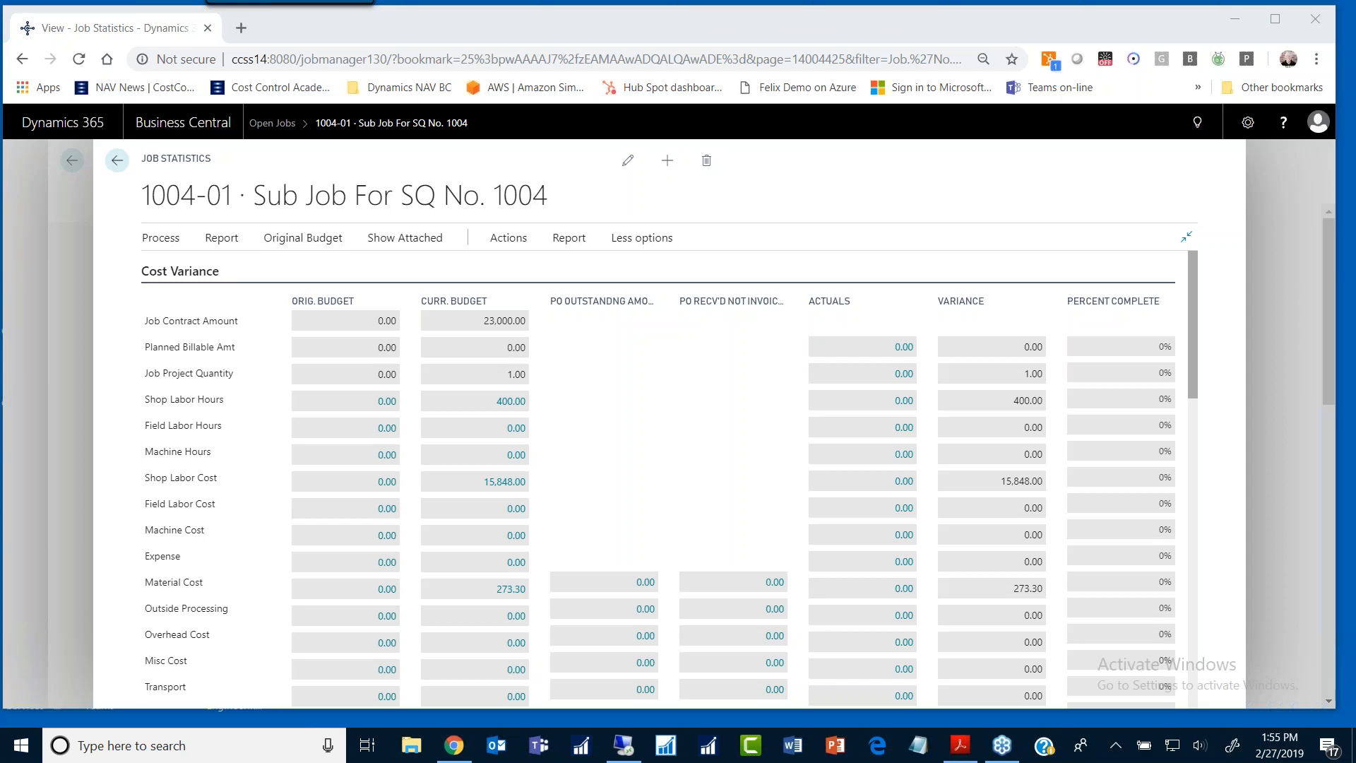
Step: Close the 1004-01 job statistics, check the end of page 5 in the study guide, and return to Business Central
{"action": "left_click", "coordinate": [118, 160]}
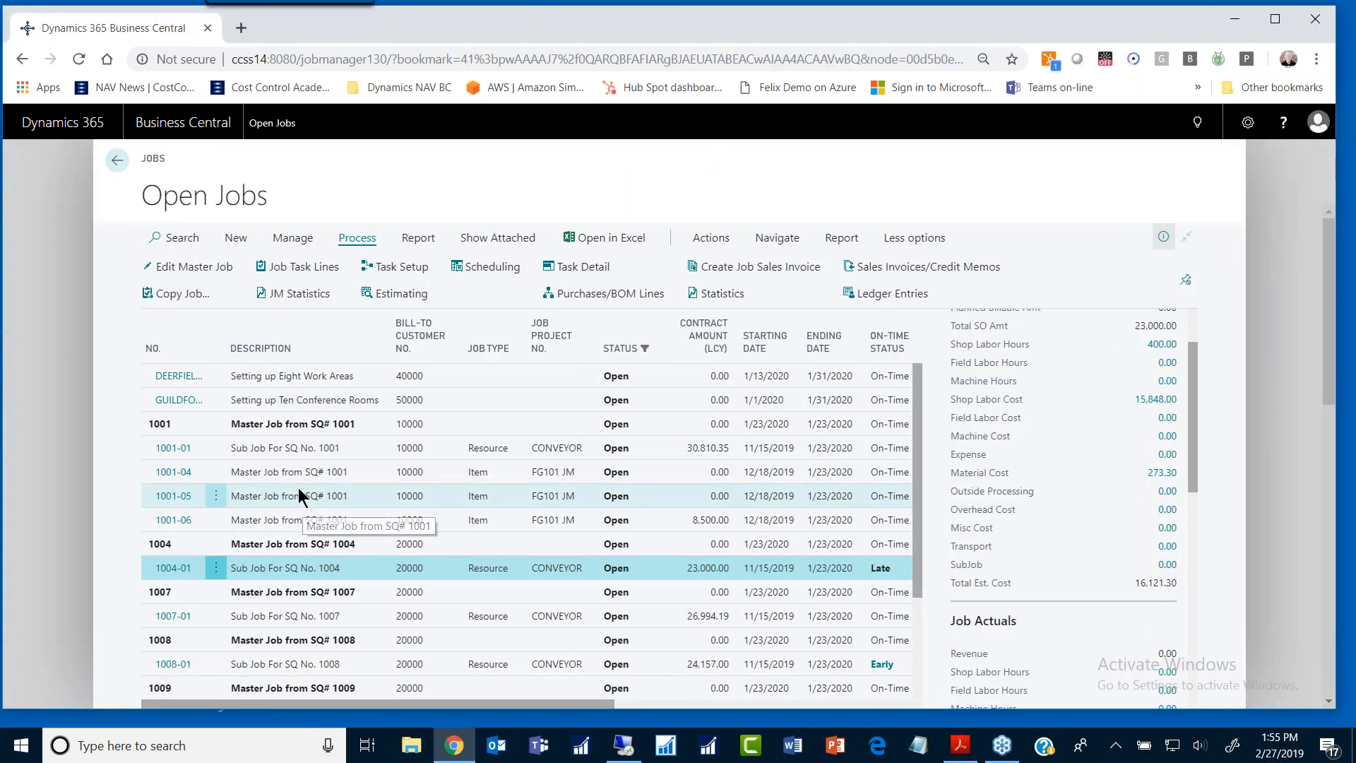
{"action": "left_click", "coordinate": [960, 746]}
{"action": "scroll", "coordinate": [714, 527], "scroll_direction": "down", "scroll_amount": 5}
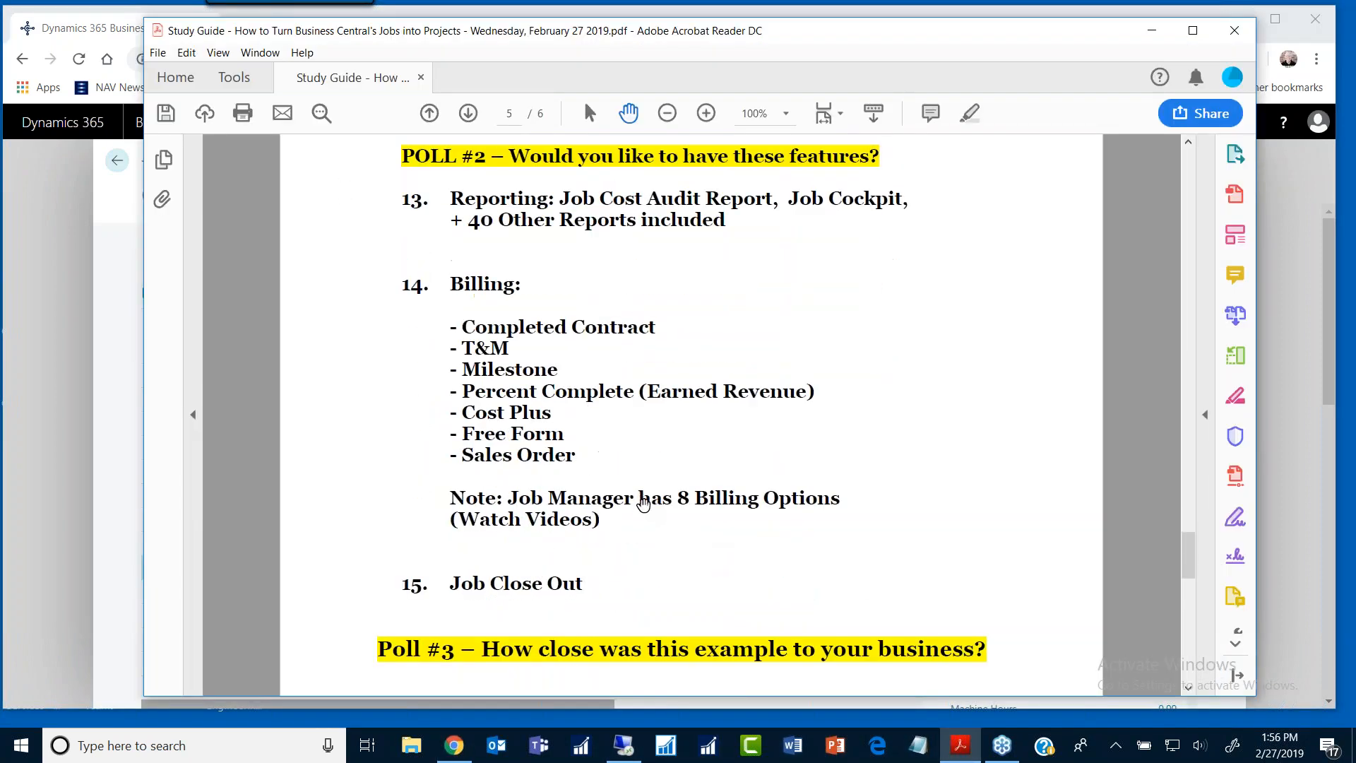
{"action": "scroll", "coordinate": [625, 501], "scroll_direction": "down", "scroll_amount": 4}
{"action": "scroll", "coordinate": [617, 489], "scroll_direction": "up", "scroll_amount": 2}
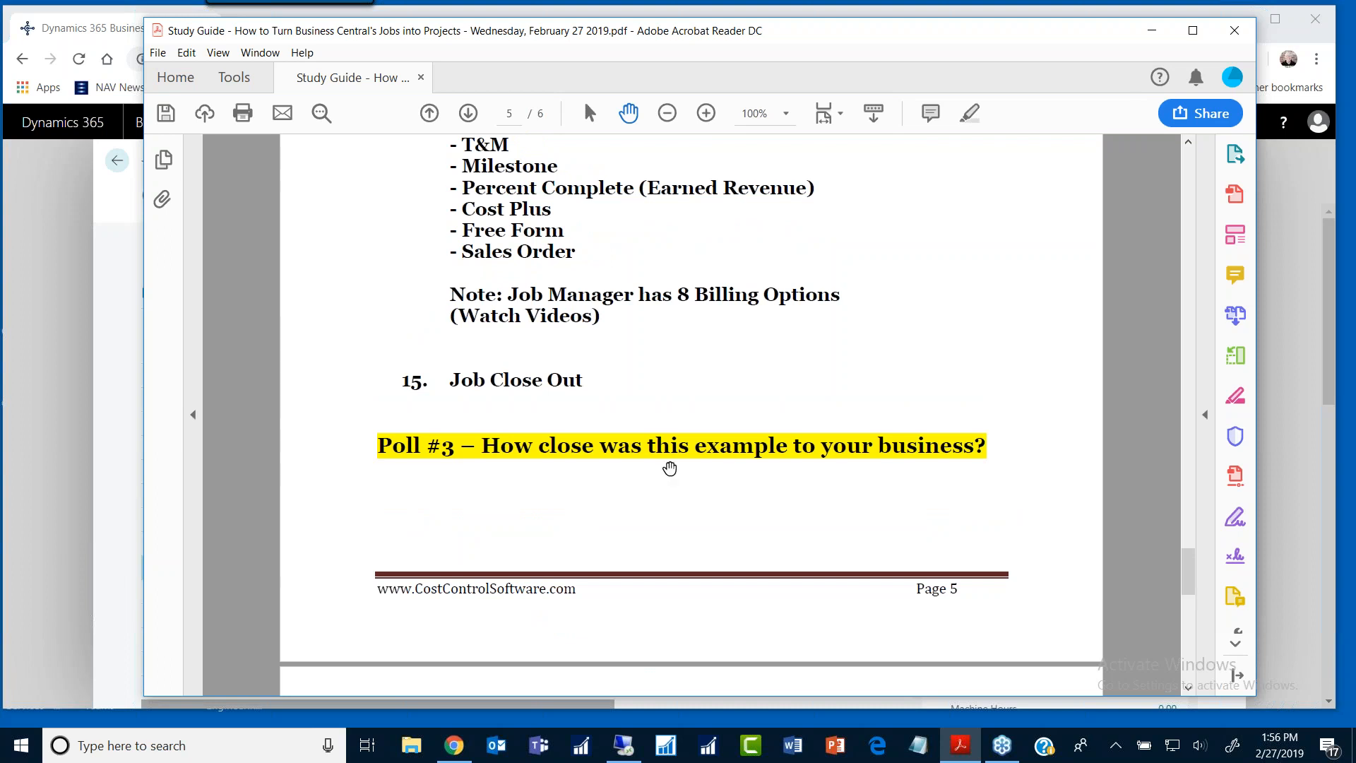
{"action": "left_click", "coordinate": [1151, 31]}
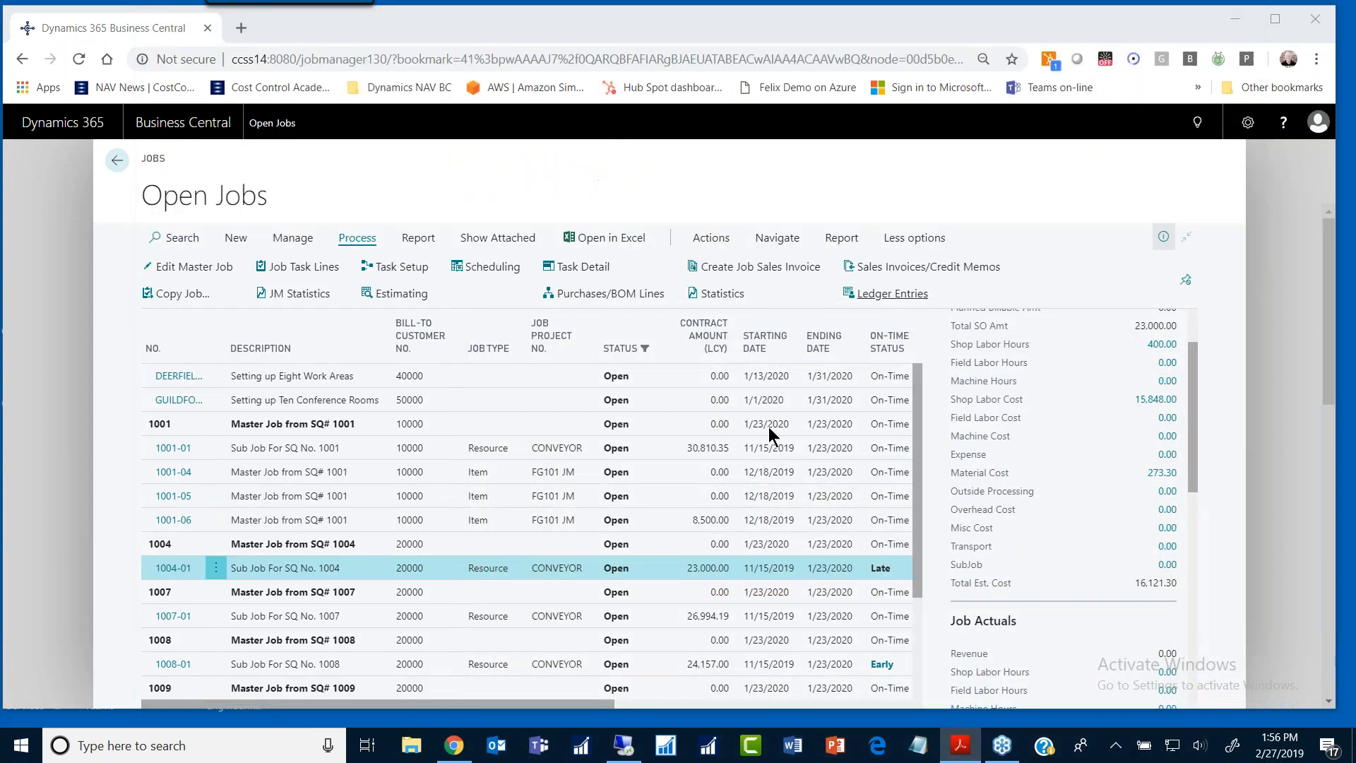
Step: Return to the home page and switch to the Dynamics NAV client on the ccss14 remote desktop
{"action": "left_click", "coordinate": [118, 165]}
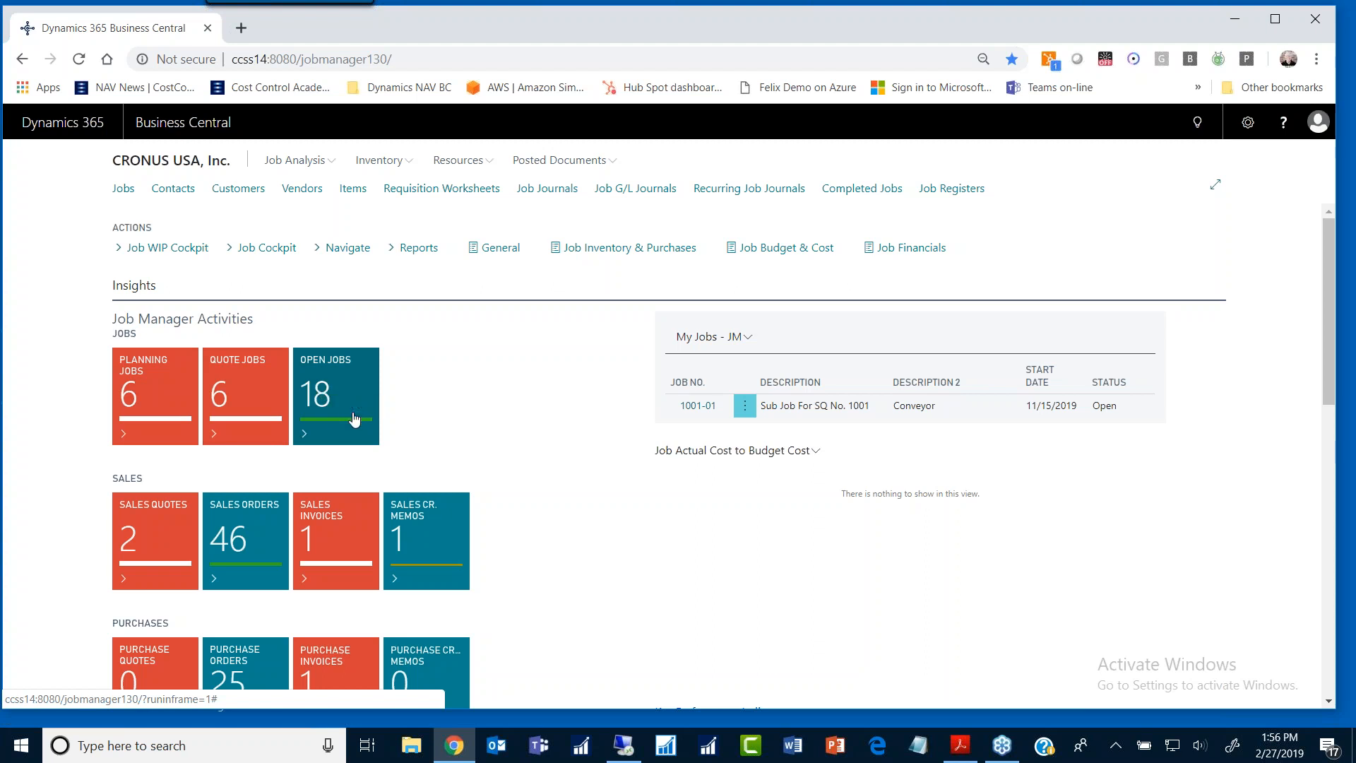
{"action": "left_click", "coordinate": [1234, 24]}
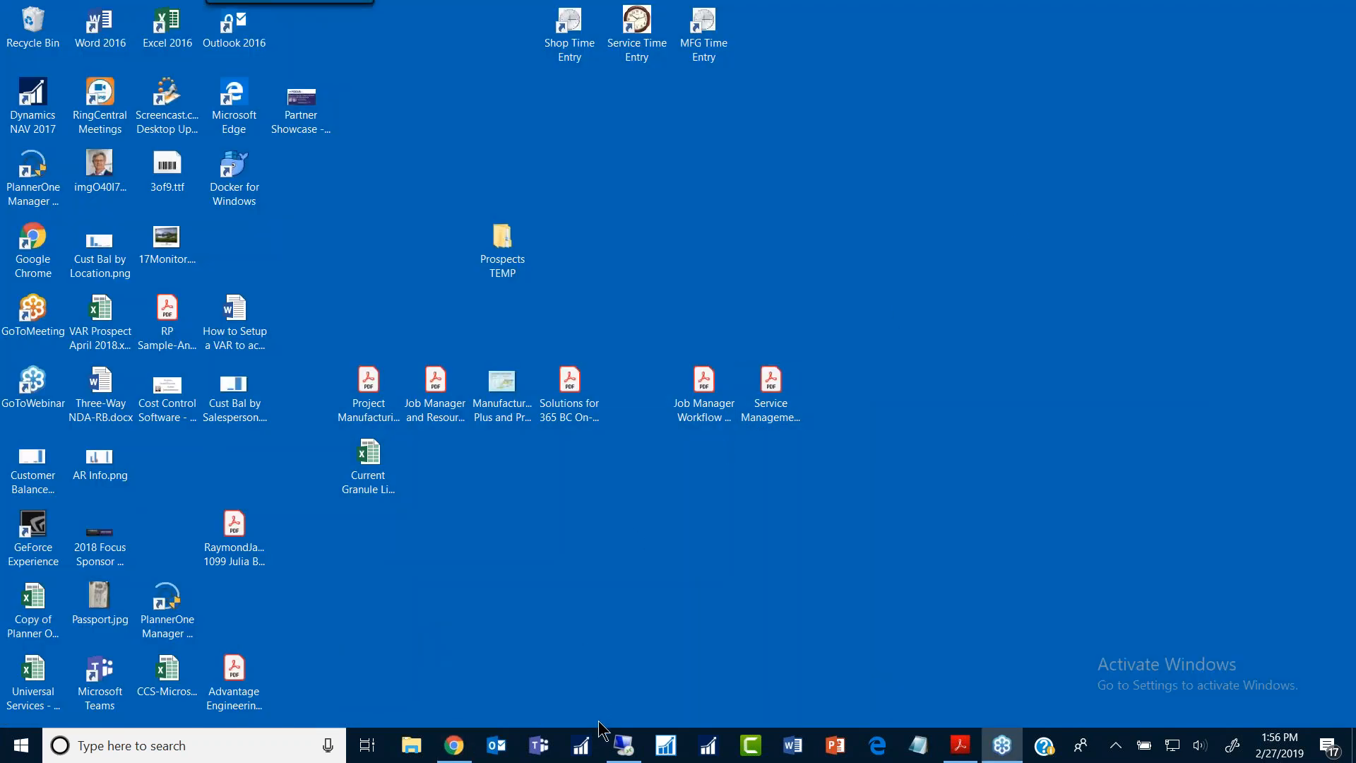
{"action": "left_click", "coordinate": [624, 746]}
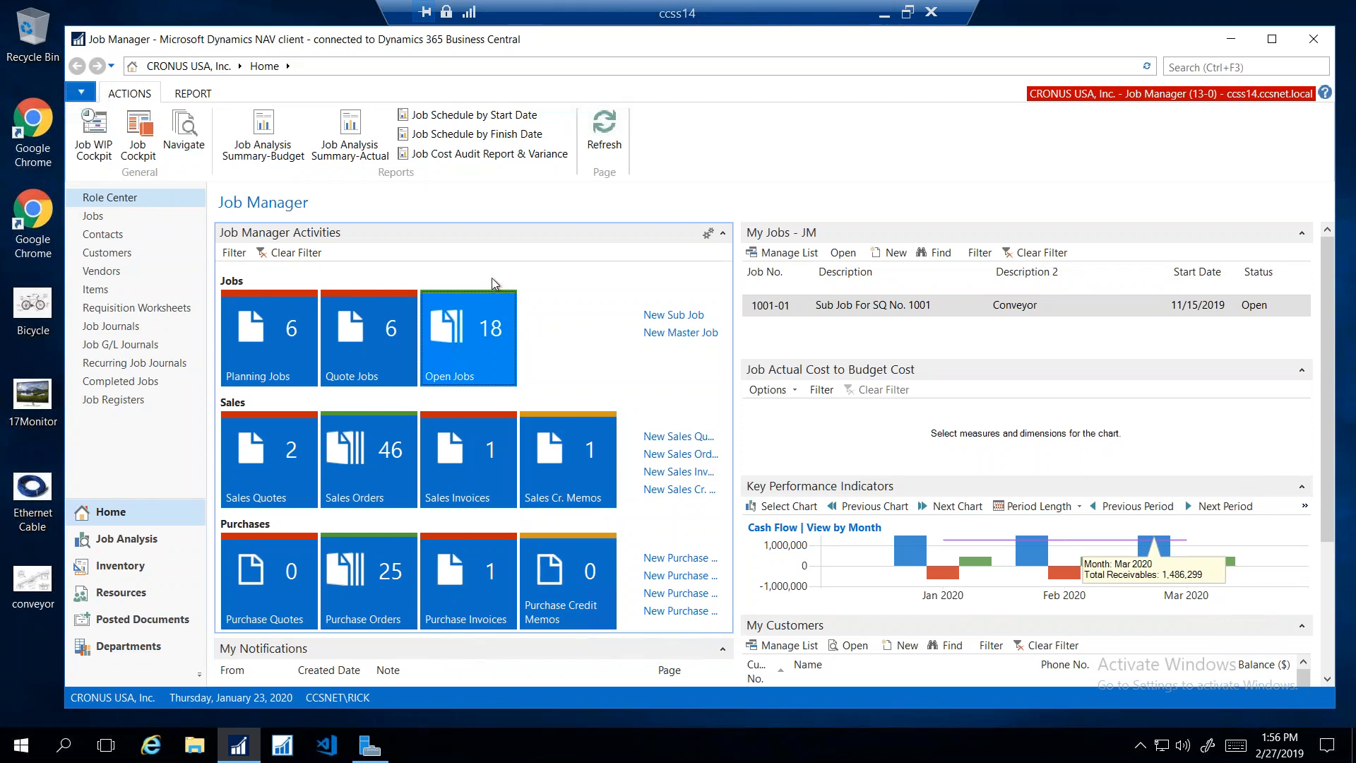
Step: Review job 1009-01 in the NAV client's Open Jobs list, close the list and minimize the remote desktop
{"action": "left_click", "coordinate": [469, 368]}
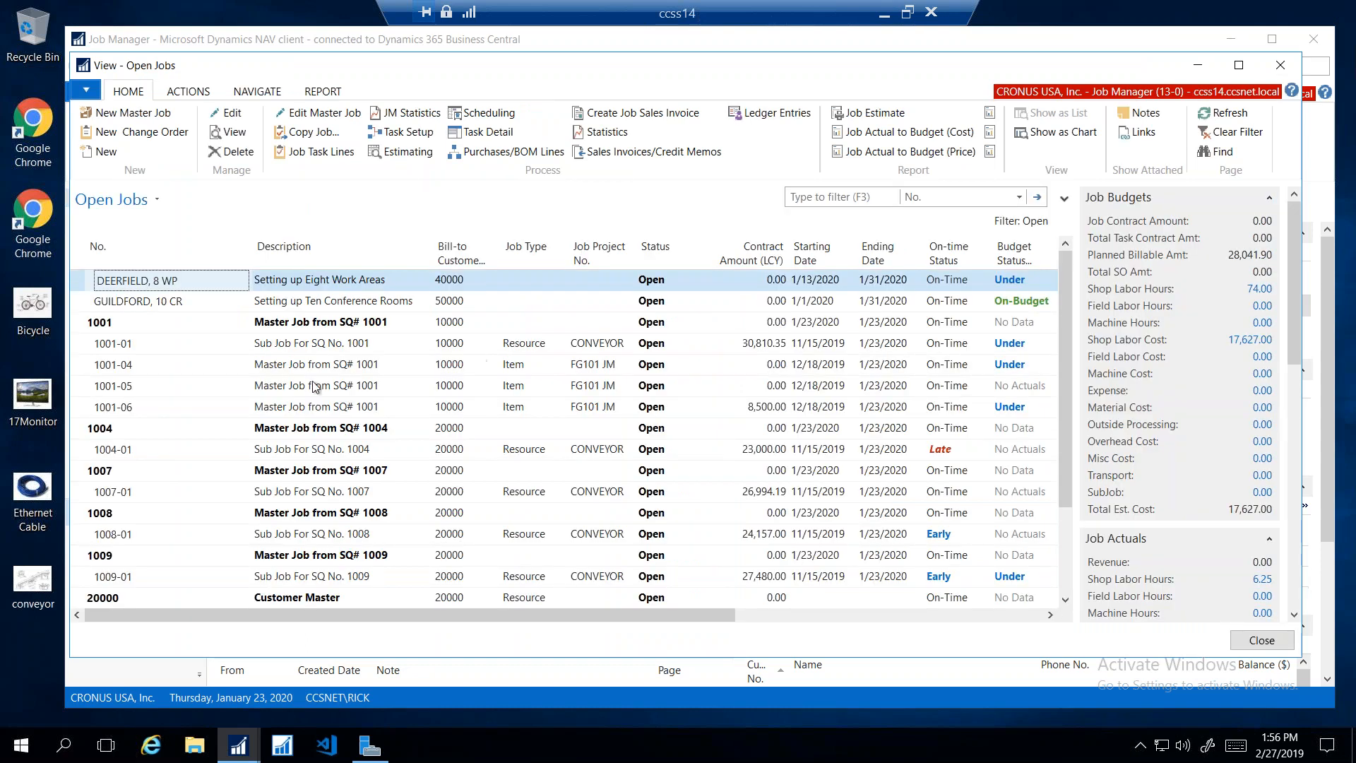
{"action": "scroll", "coordinate": [301, 426], "scroll_direction": "down", "scroll_amount": 2}
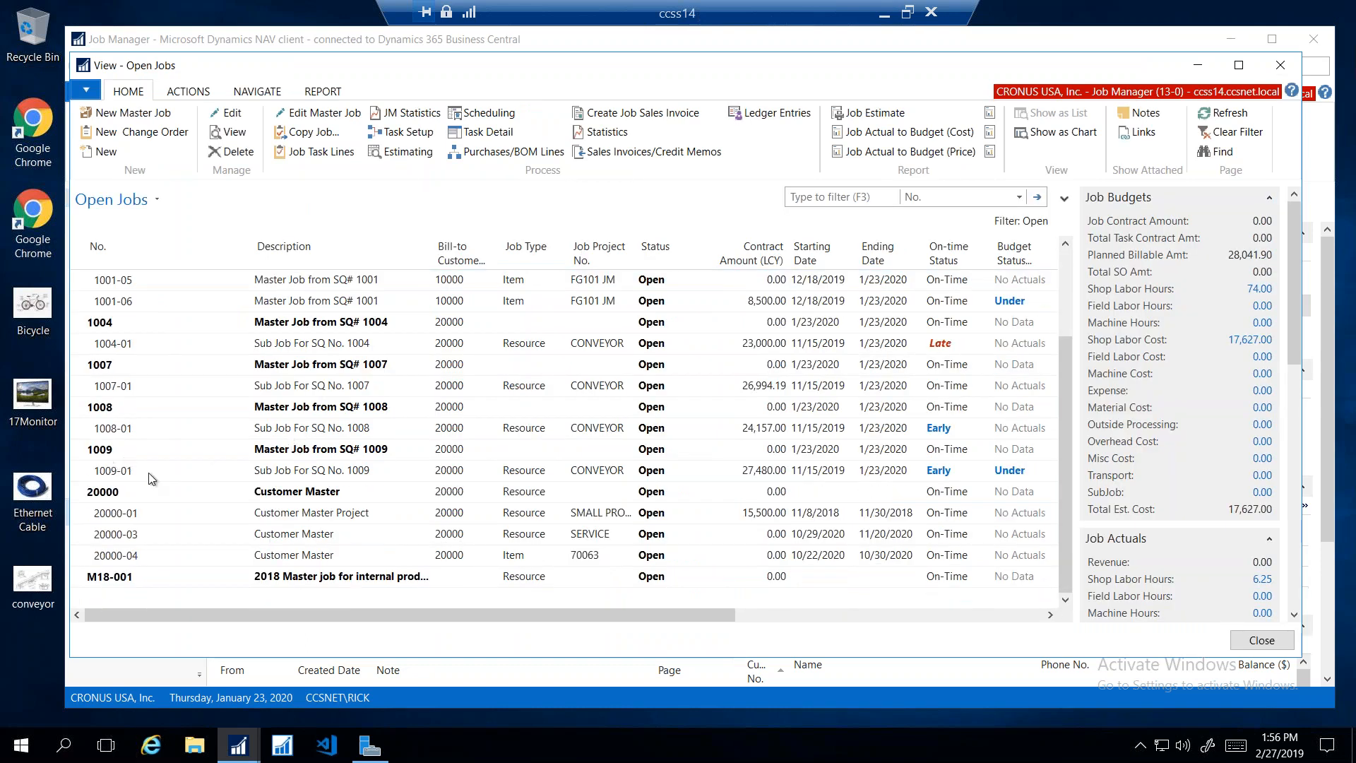
{"action": "left_click", "coordinate": [300, 477]}
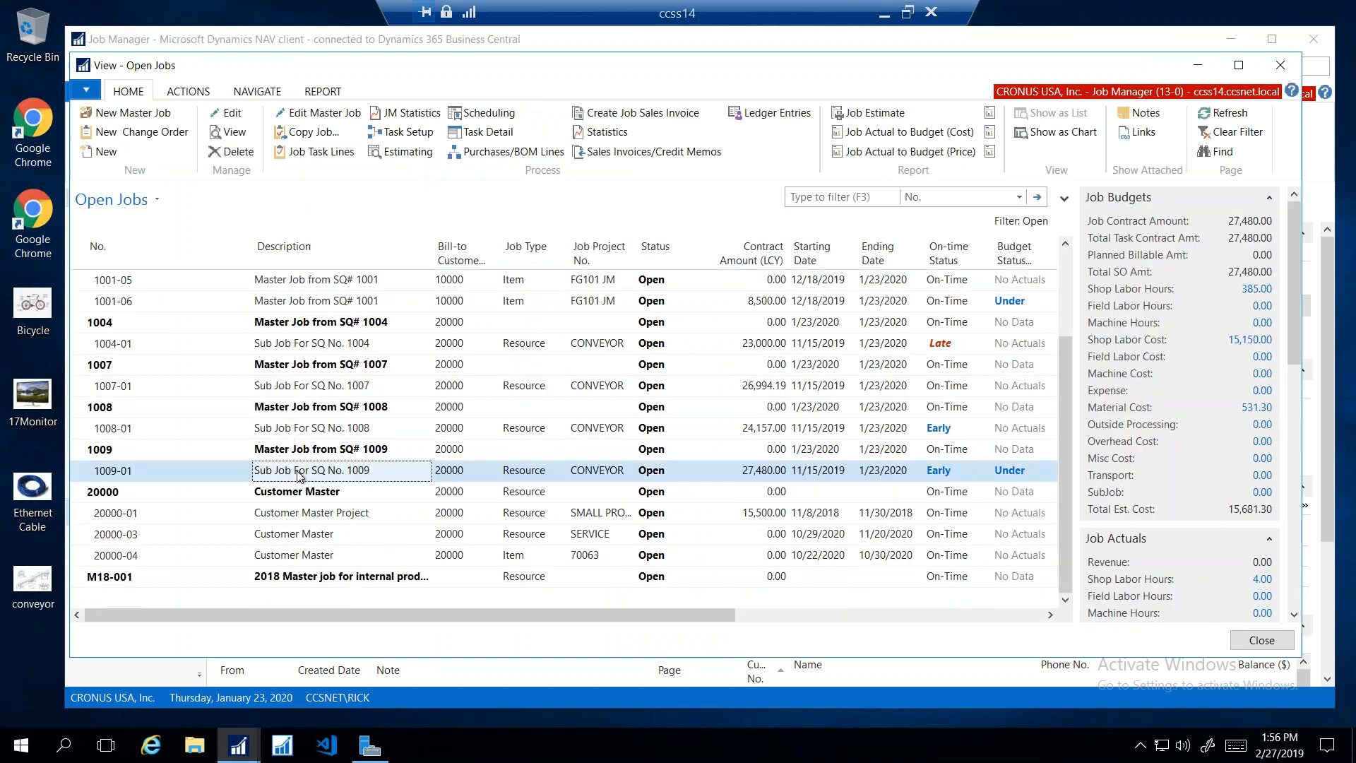
{"action": "left_click", "coordinate": [1258, 642]}
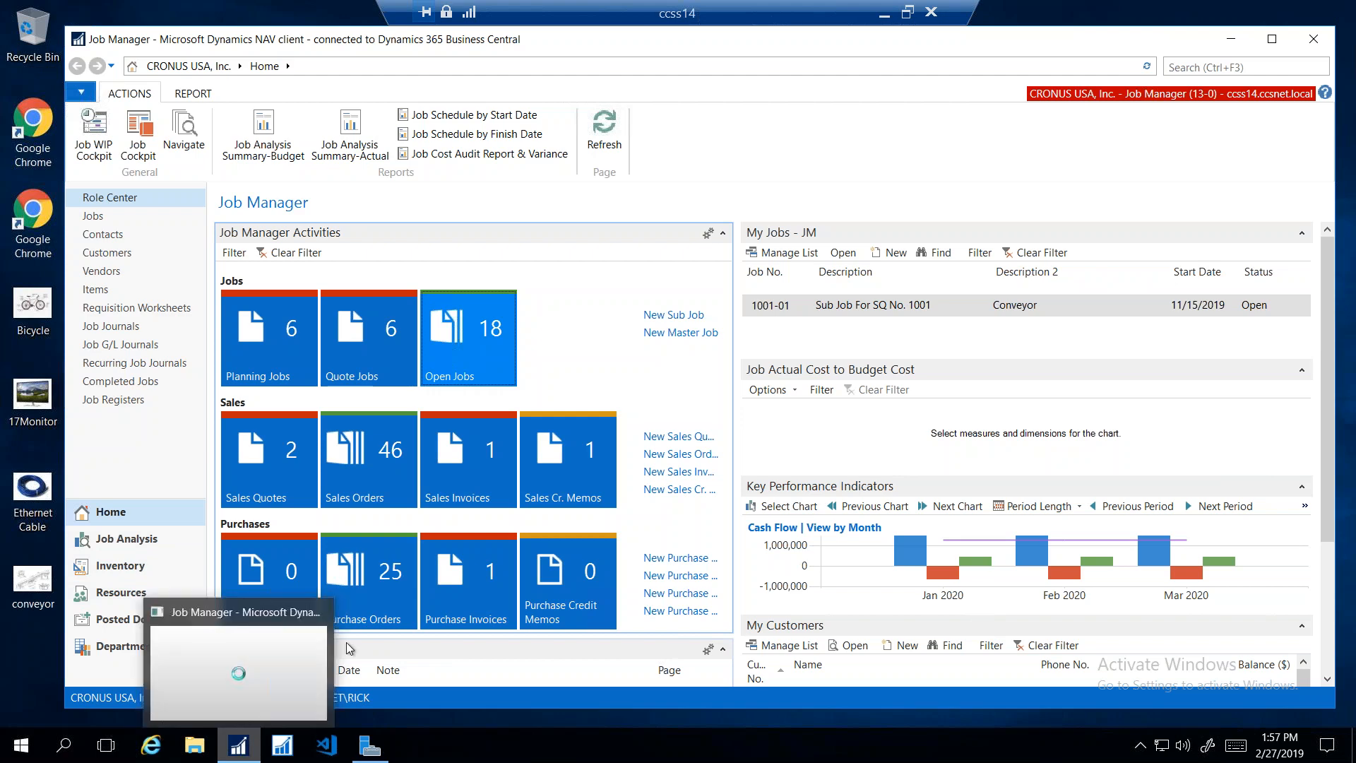
{"action": "left_click", "coordinate": [887, 15]}
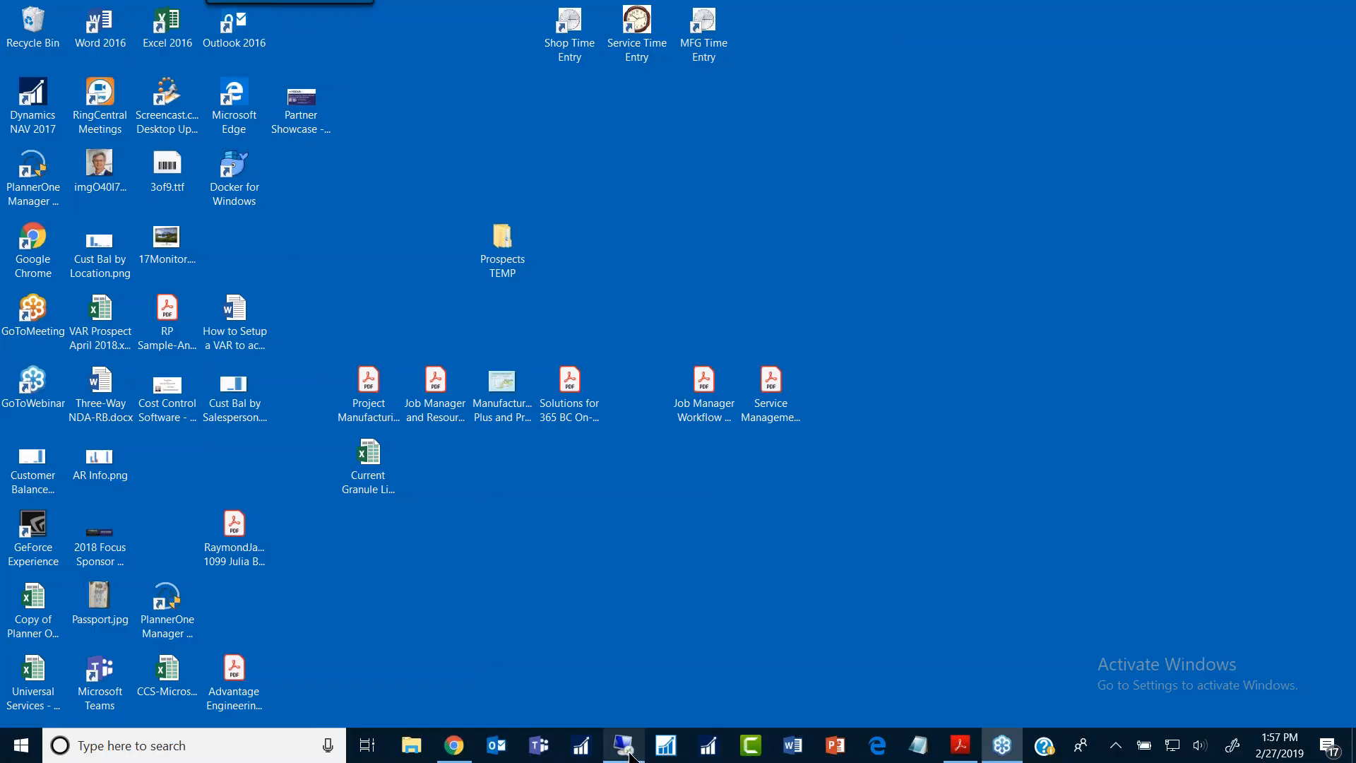
Step: Switch to Business Central in Chrome, compare it with the NAV client on the ccss14 remote desktop, and bring the browser window back into view
{"action": "left_click", "coordinate": [455, 754]}
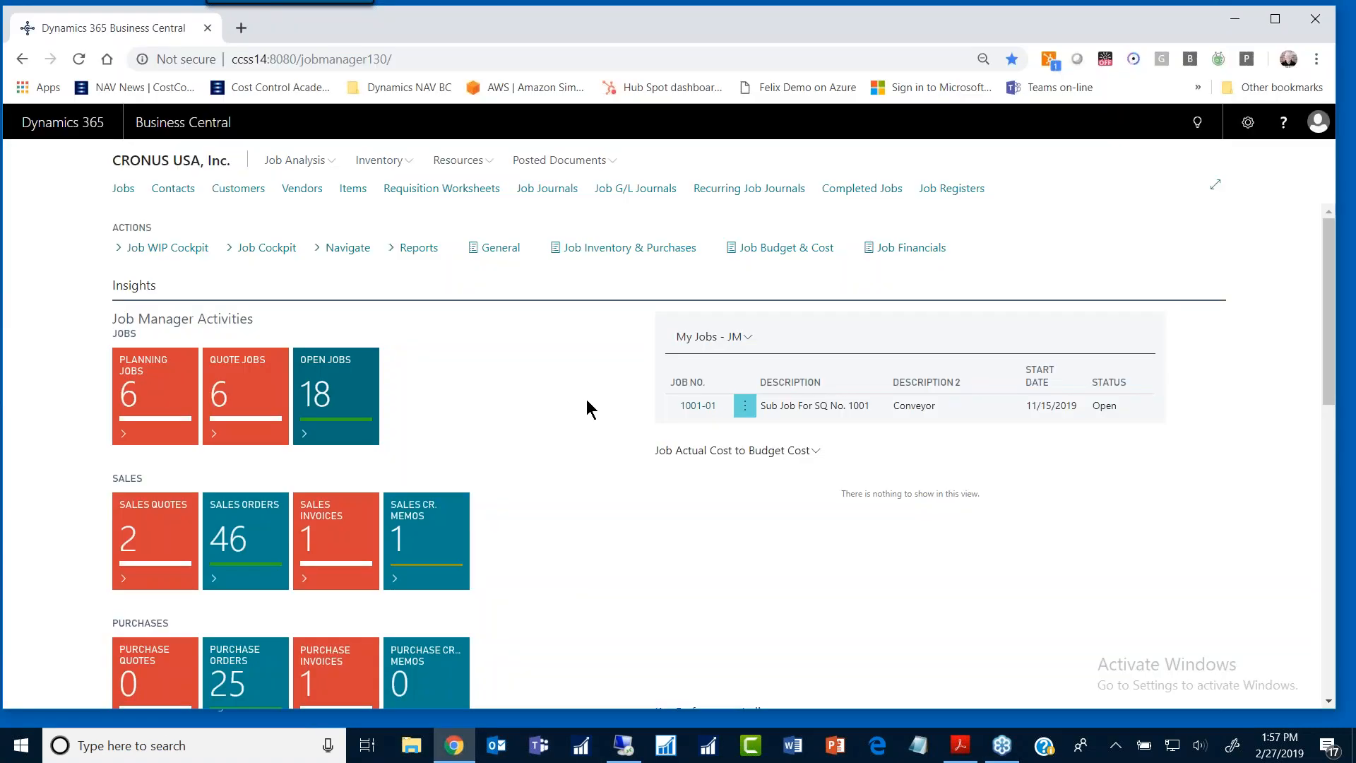
{"action": "left_click_drag", "start_coordinate": [417, 27], "coordinate": [1048, 28]}
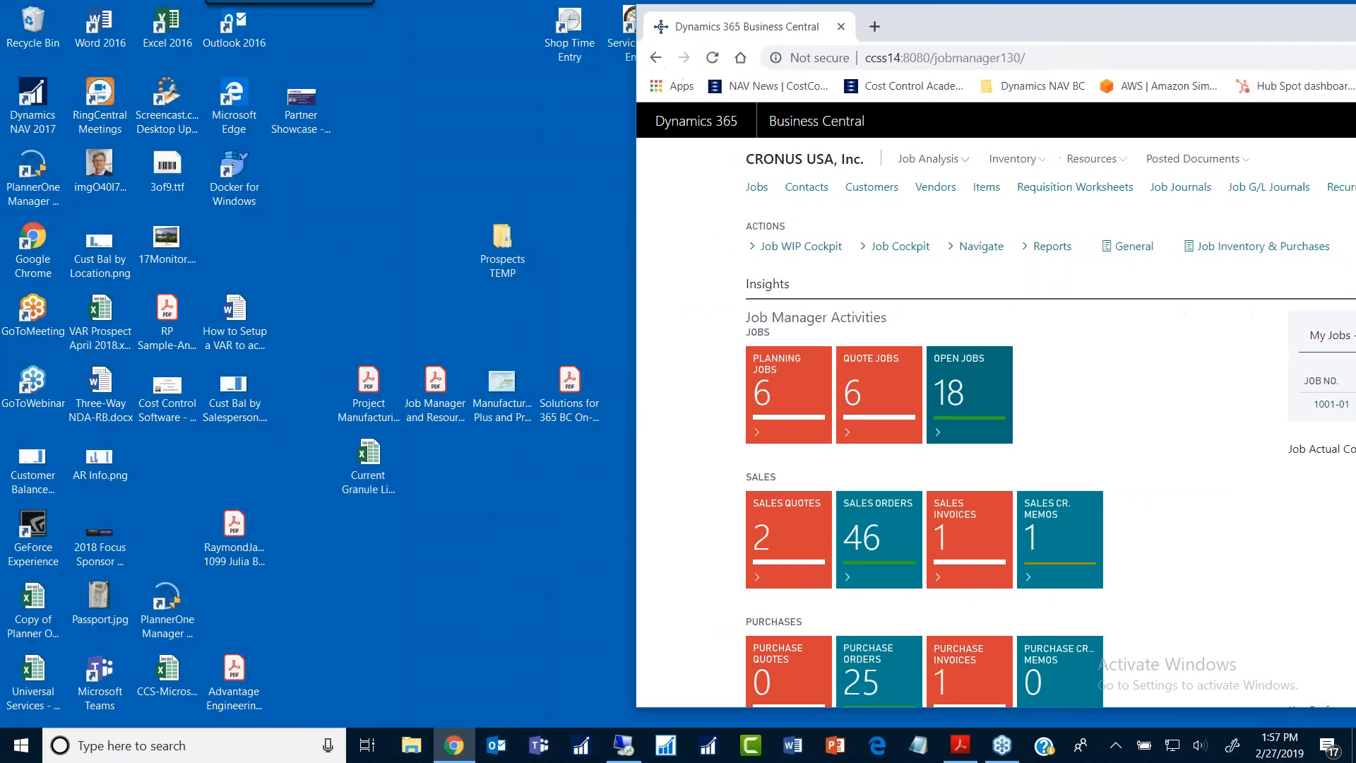
{"action": "left_click", "coordinate": [627, 745]}
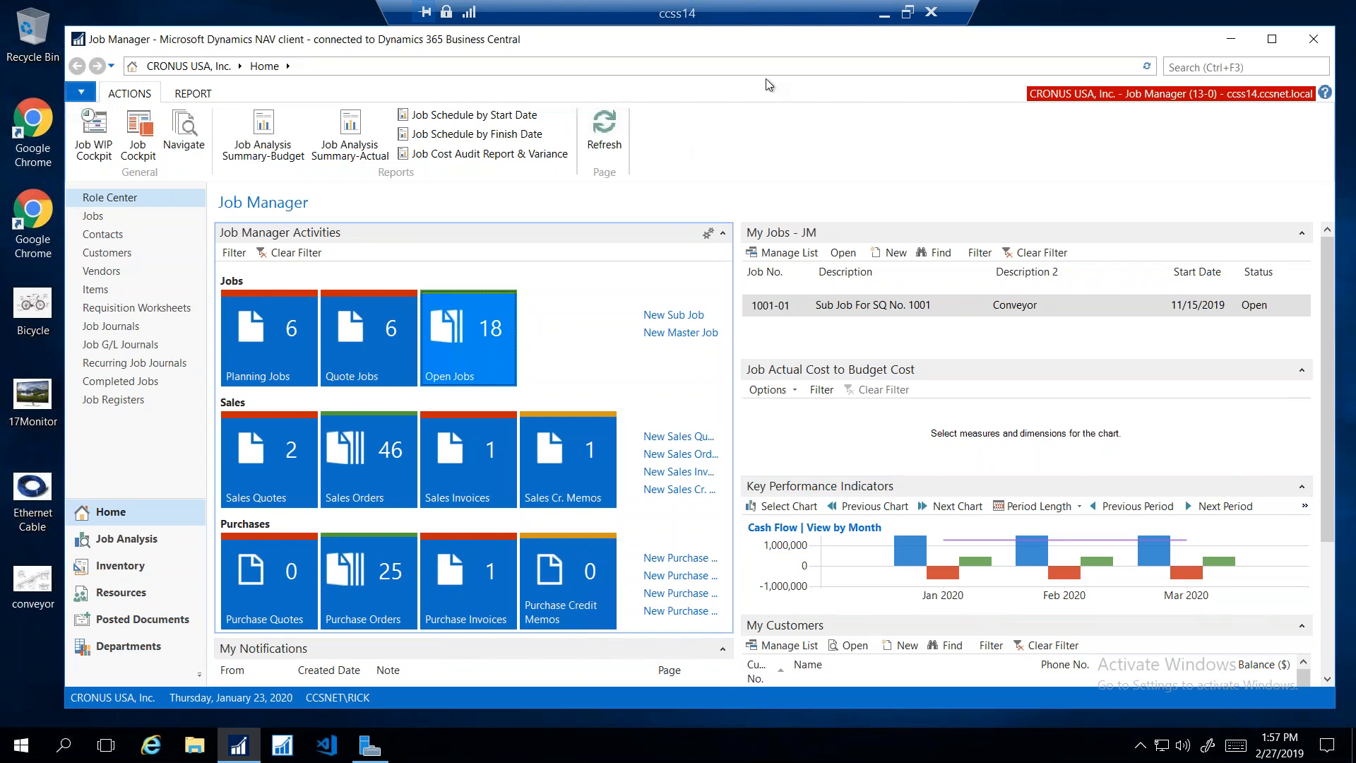
{"action": "left_click", "coordinate": [884, 13]}
{"action": "left_click_drag", "start_coordinate": [1164, 30], "coordinate": [1079, 32]}
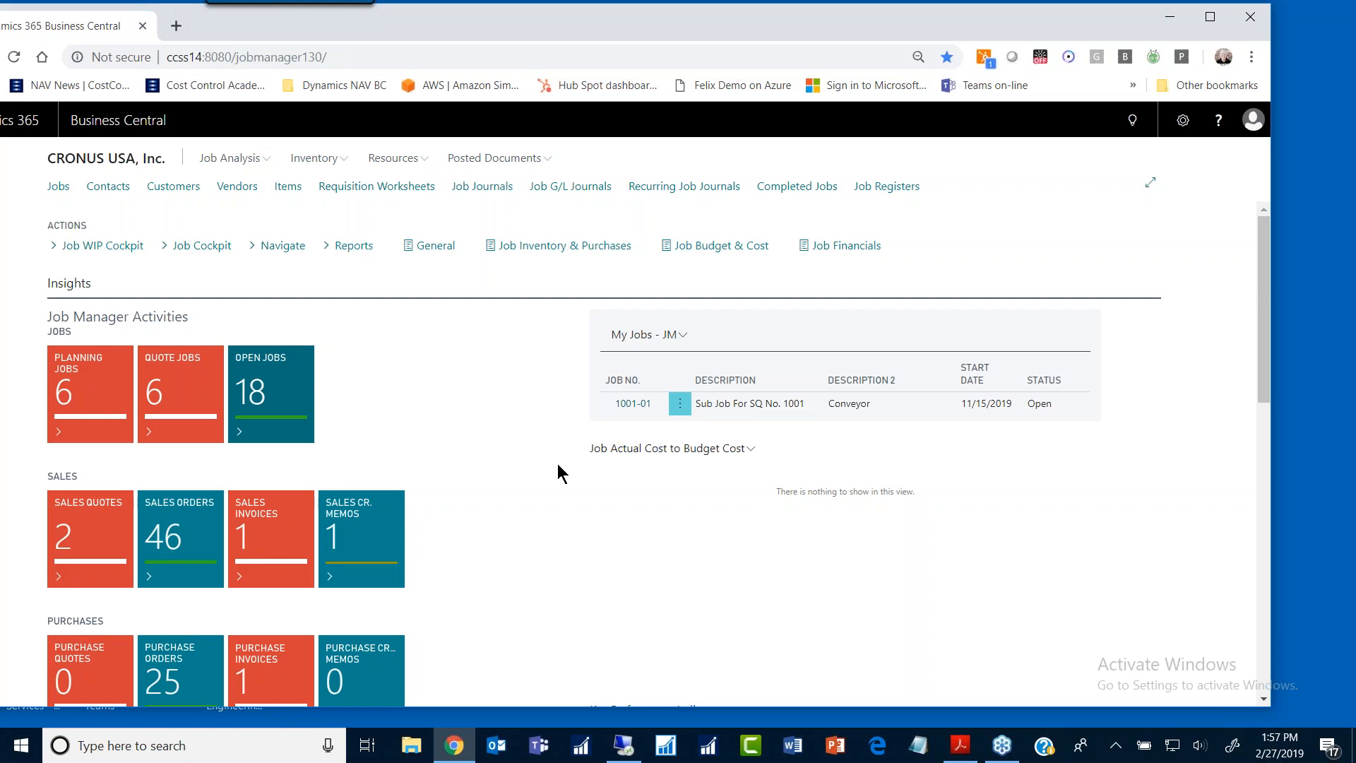
Step: Open the Open Jobs list, add an empty browser tab, and return to the list to select job 1008-01
{"action": "left_click", "coordinate": [301, 404]}
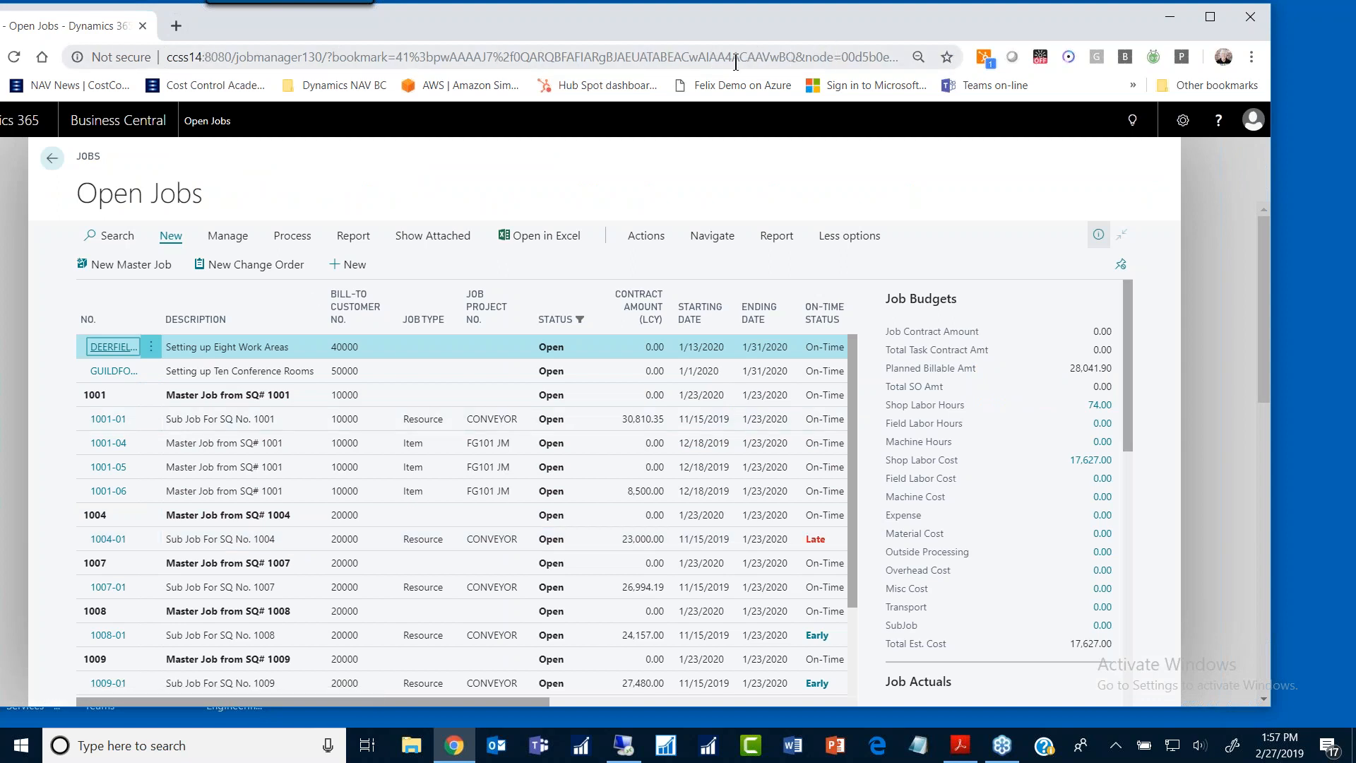
{"action": "left_click", "coordinate": [176, 25]}
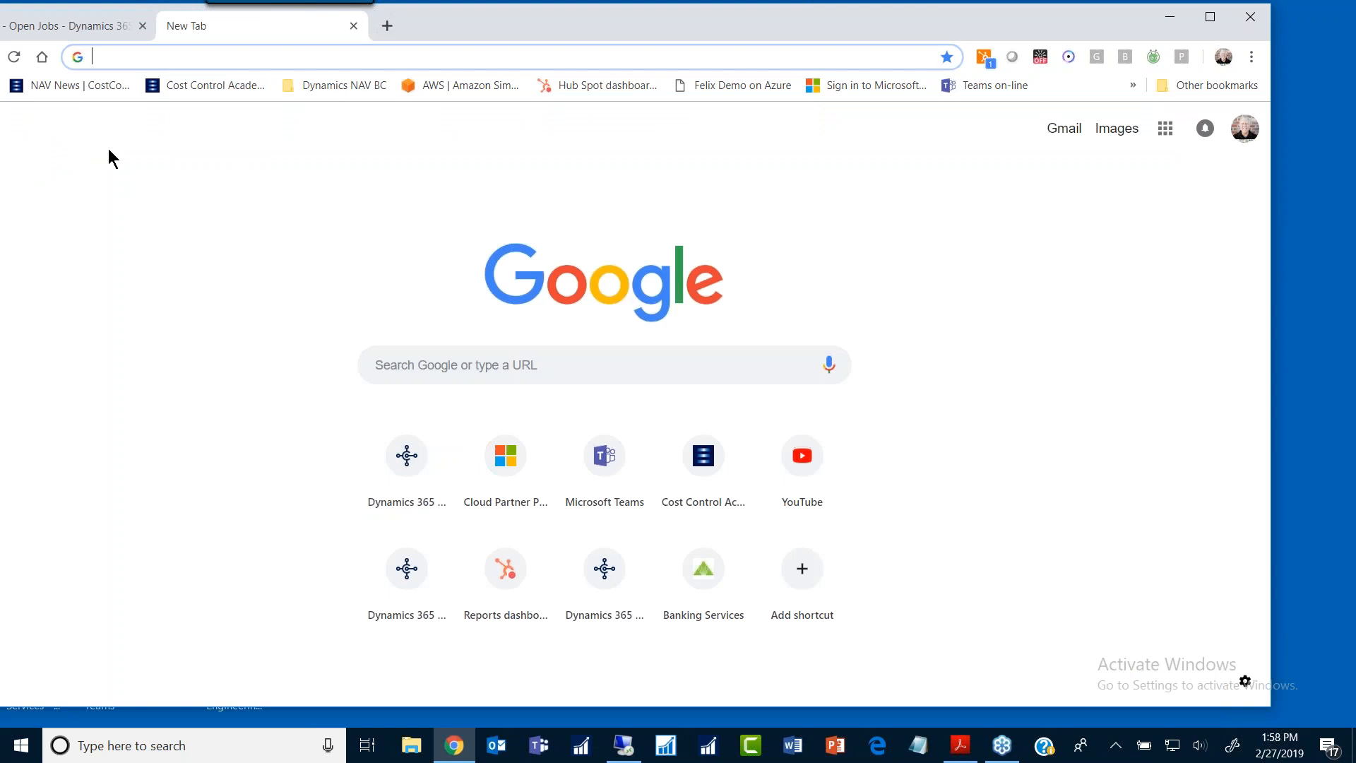
{"action": "left_click", "coordinate": [68, 26]}
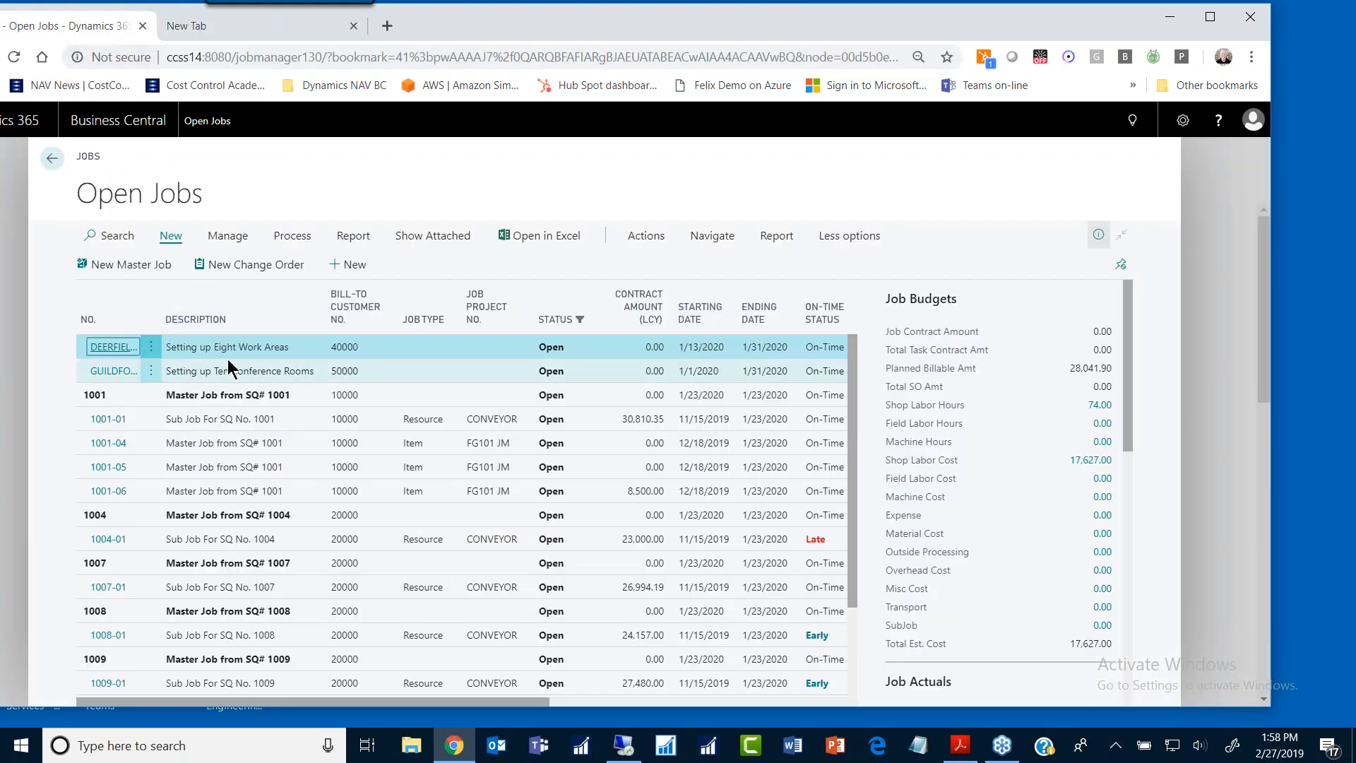
{"action": "left_click", "coordinate": [219, 635]}
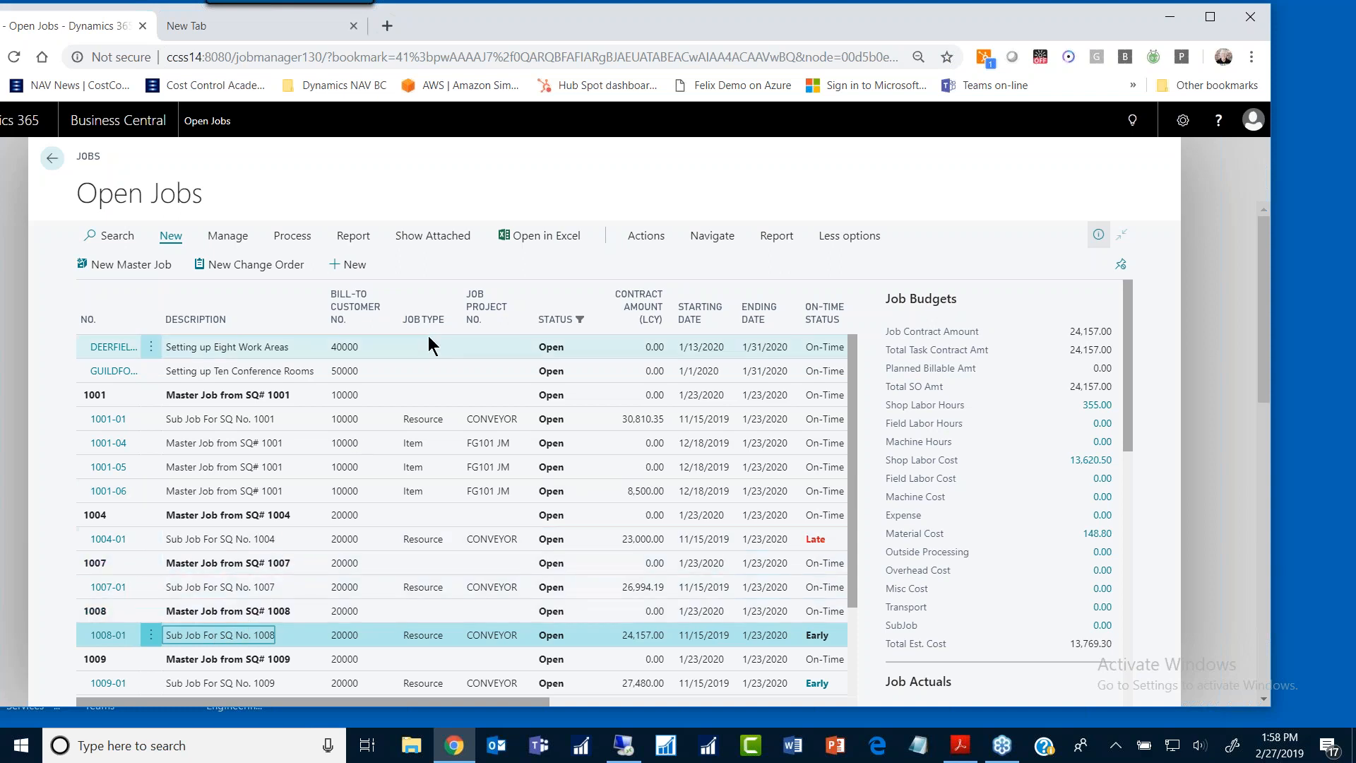
Step: Start designing the Open Jobs page and preview the list and the Job Manager home page in the tablet layout
{"action": "left_click", "coordinate": [1183, 122]}
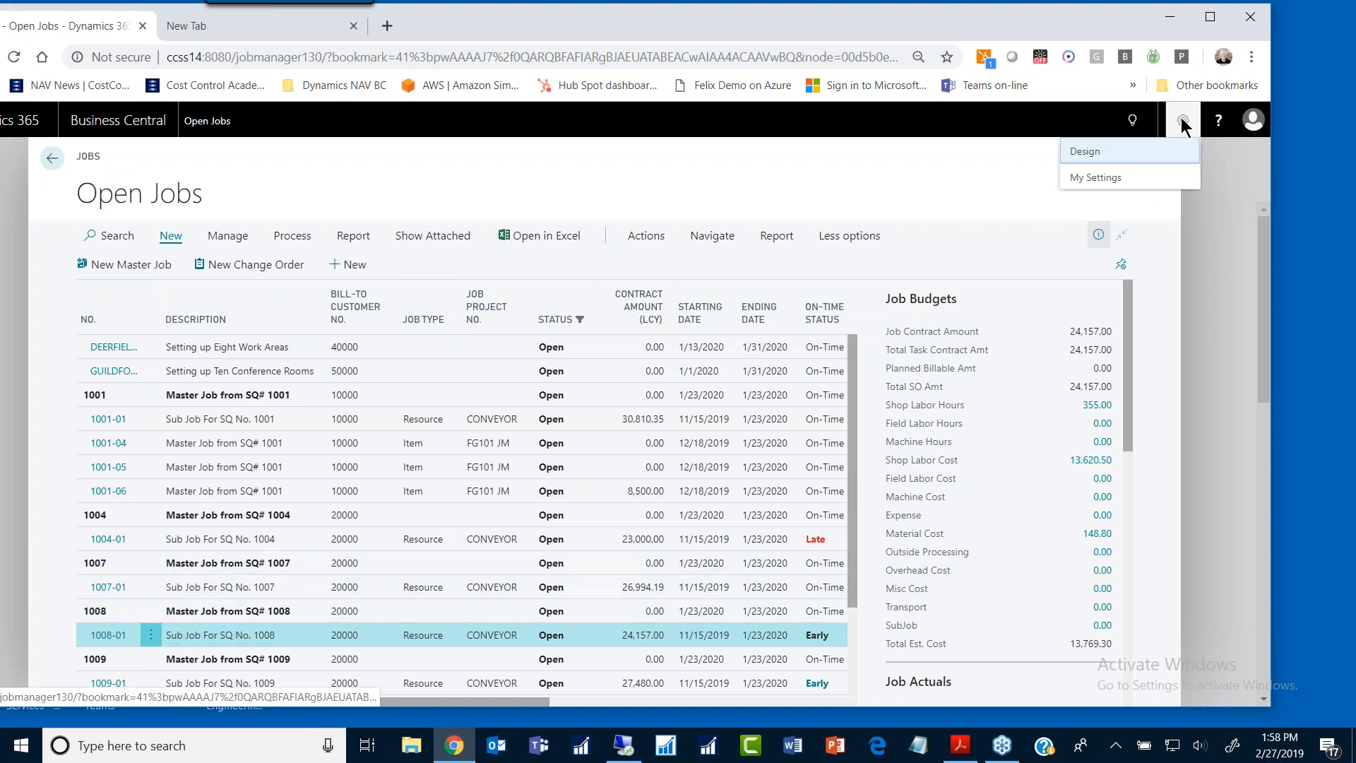
{"action": "left_click", "coordinate": [1089, 151]}
{"action": "left_click", "coordinate": [742, 154]}
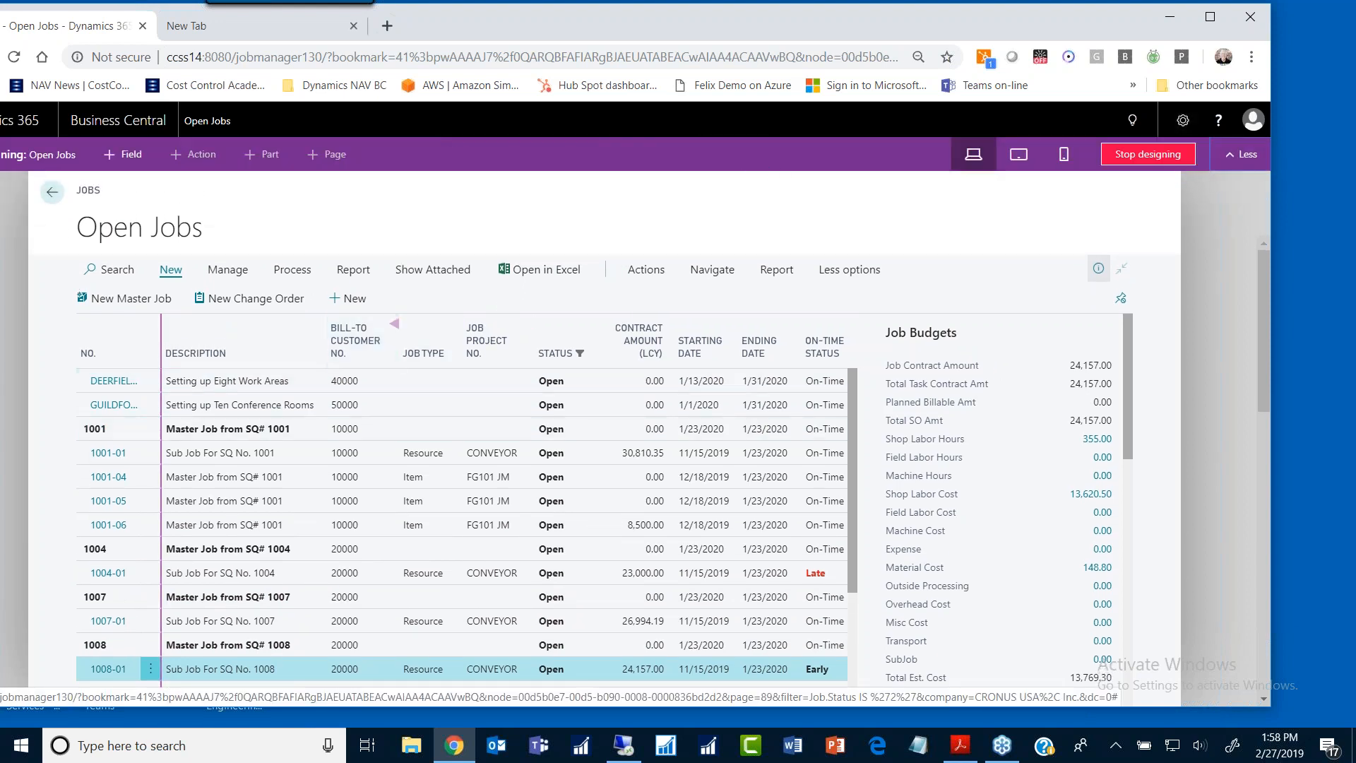
{"action": "left_click", "coordinate": [1018, 154]}
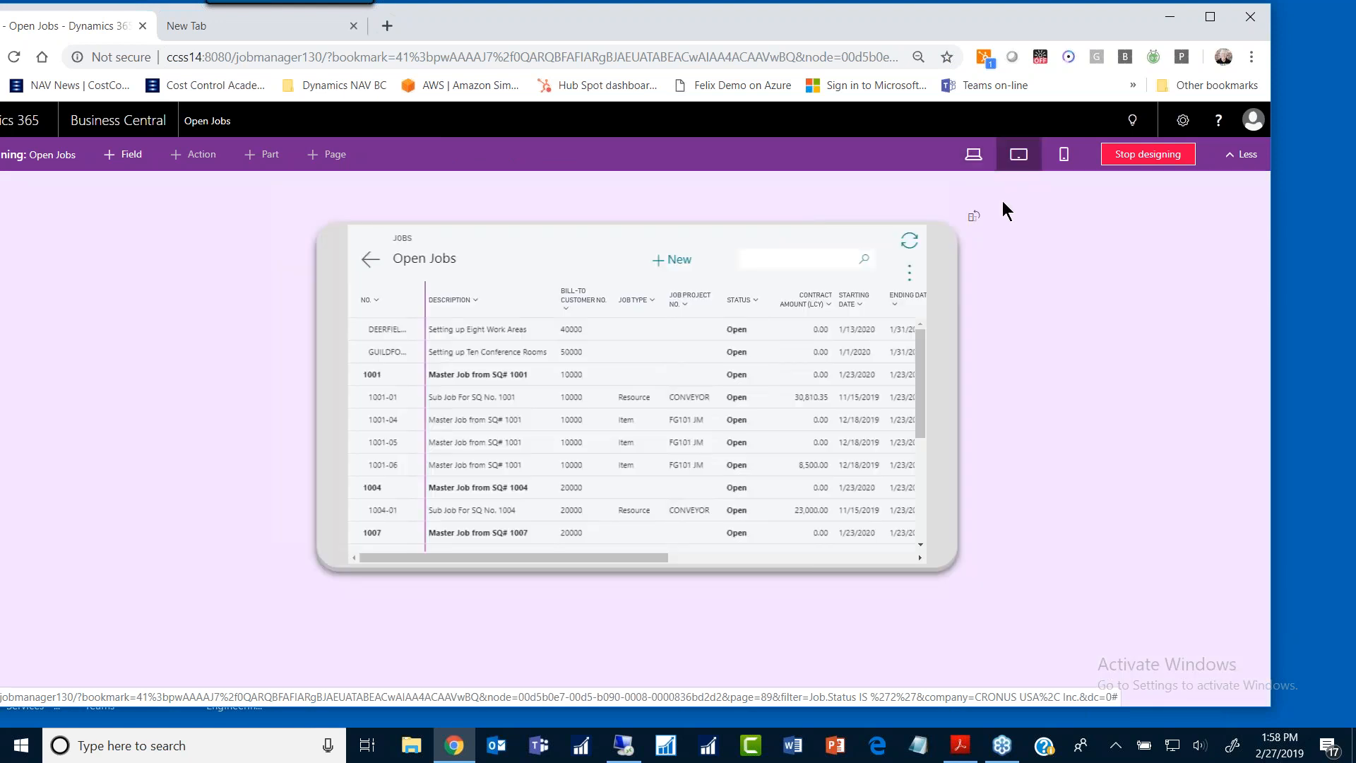
{"action": "left_click", "coordinate": [370, 258]}
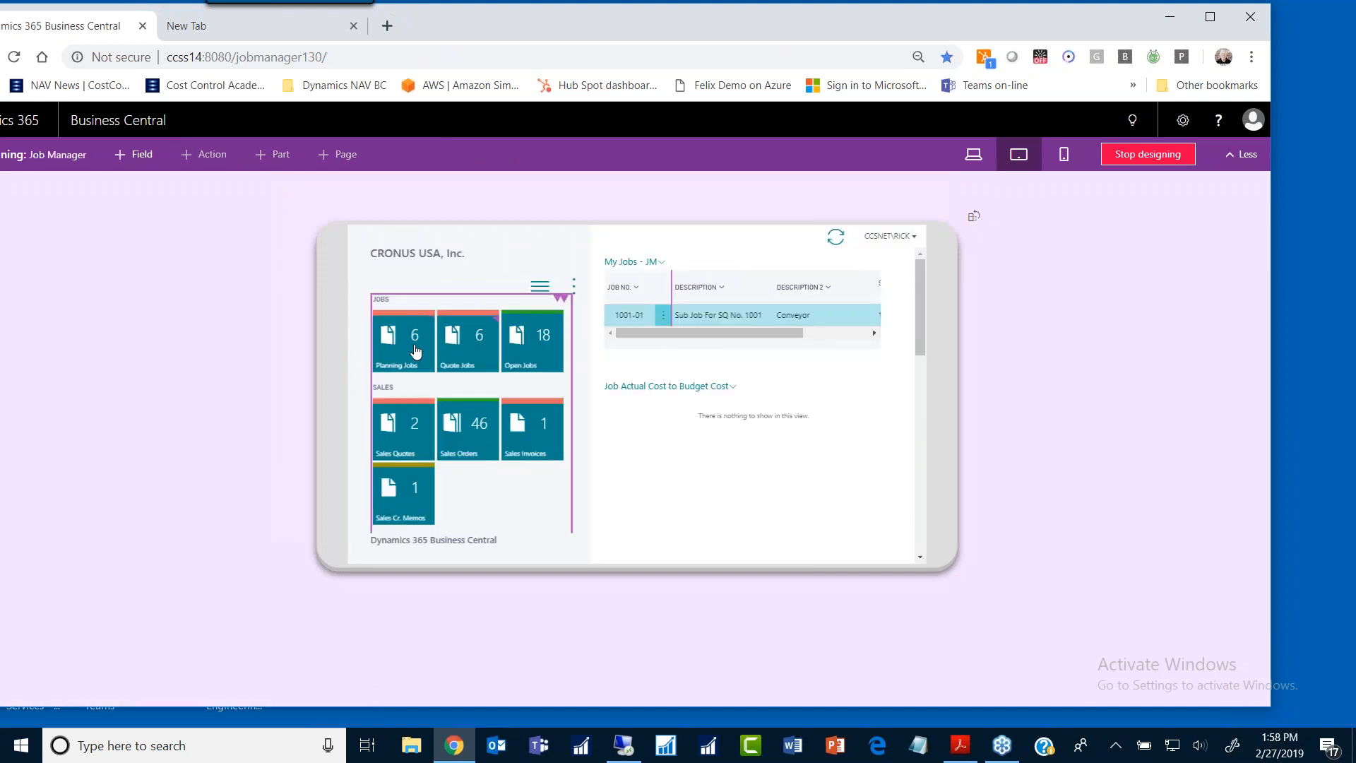
{"action": "left_click", "coordinate": [519, 338]}
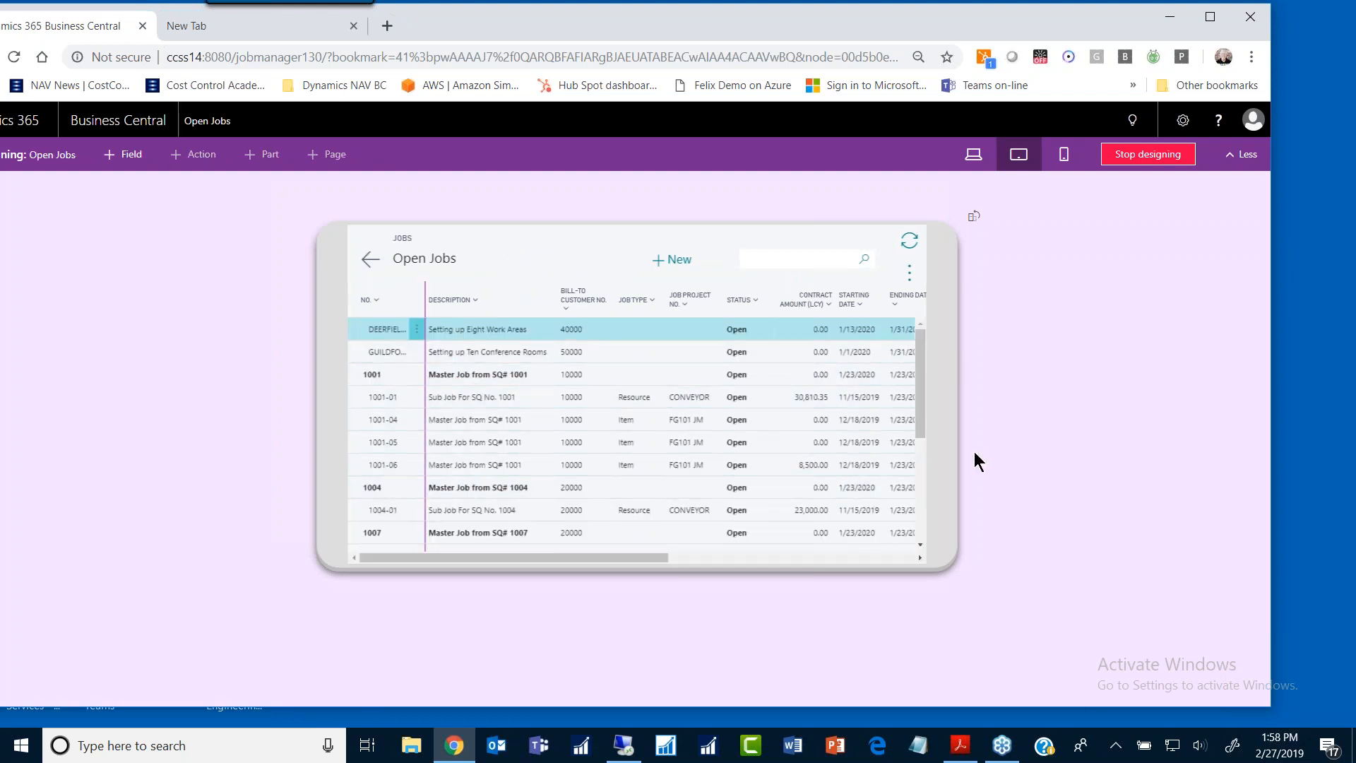
Step: Preview Open Jobs and the home page in the phone layout, switch through tablet back to desktop, and stop designing
{"action": "left_click", "coordinate": [1063, 154]}
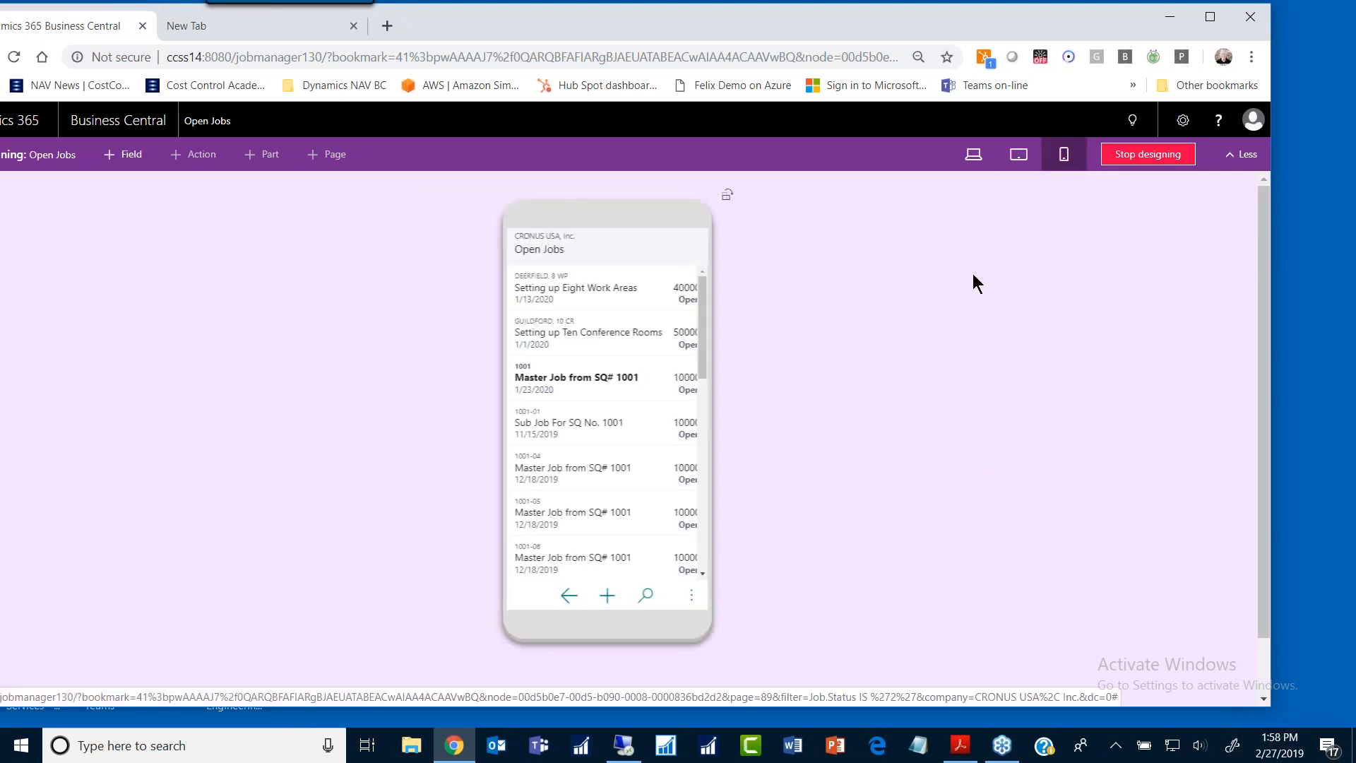
{"action": "left_click", "coordinate": [571, 597]}
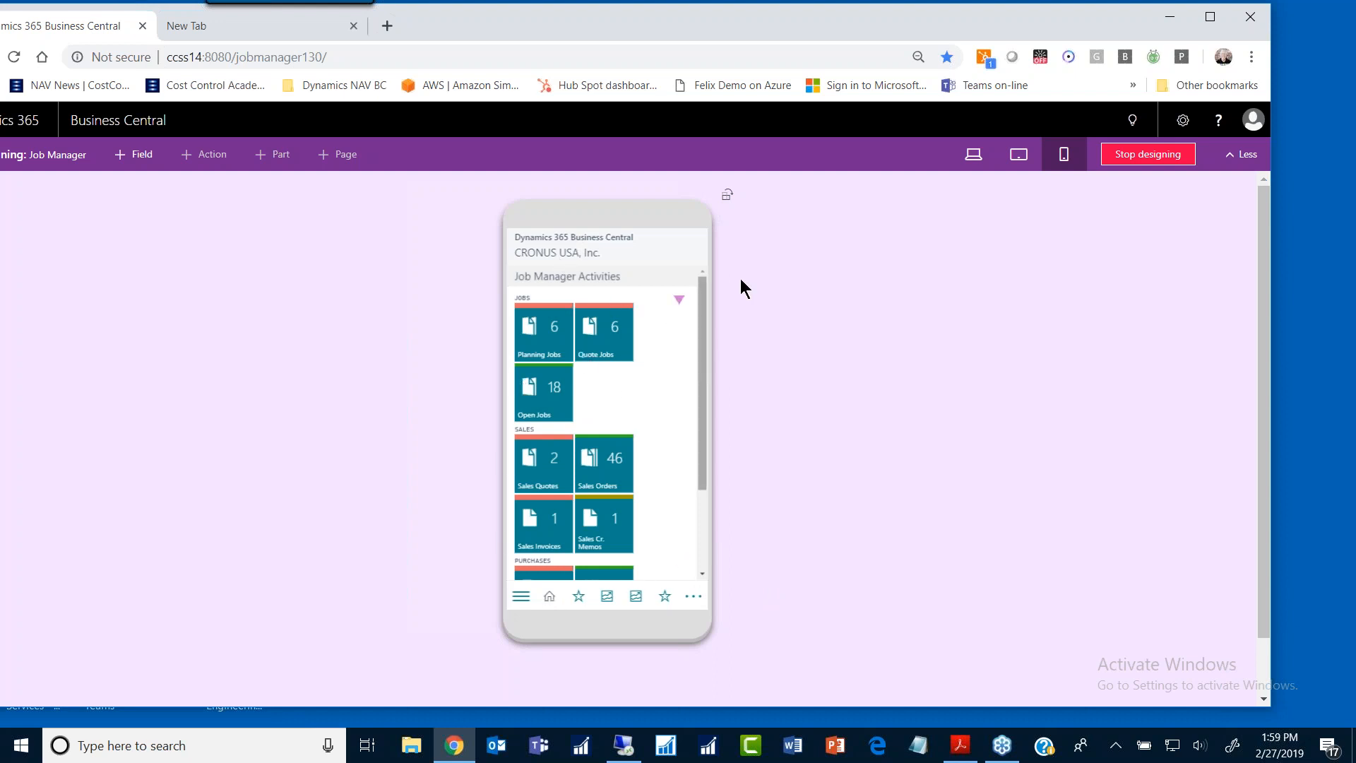
{"action": "left_click", "coordinate": [1016, 164]}
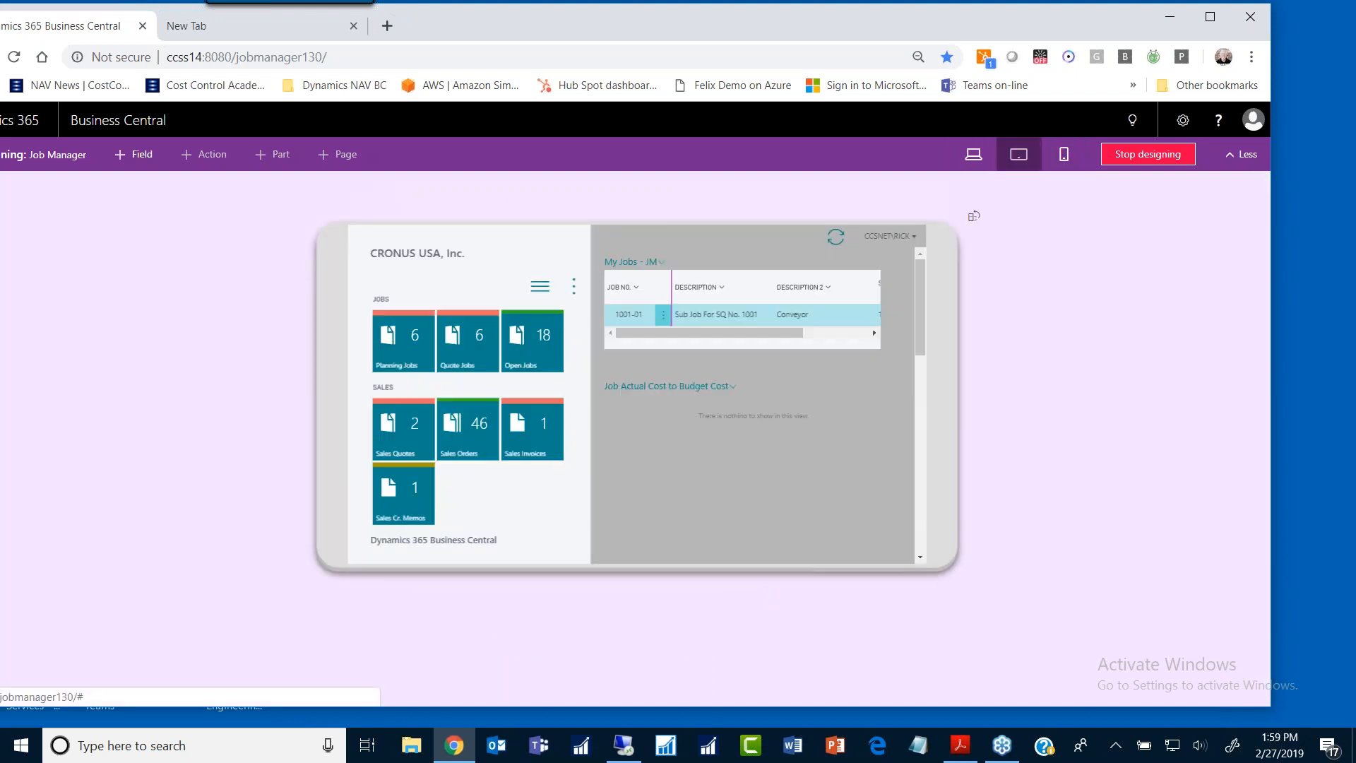
{"action": "left_click", "coordinate": [972, 166]}
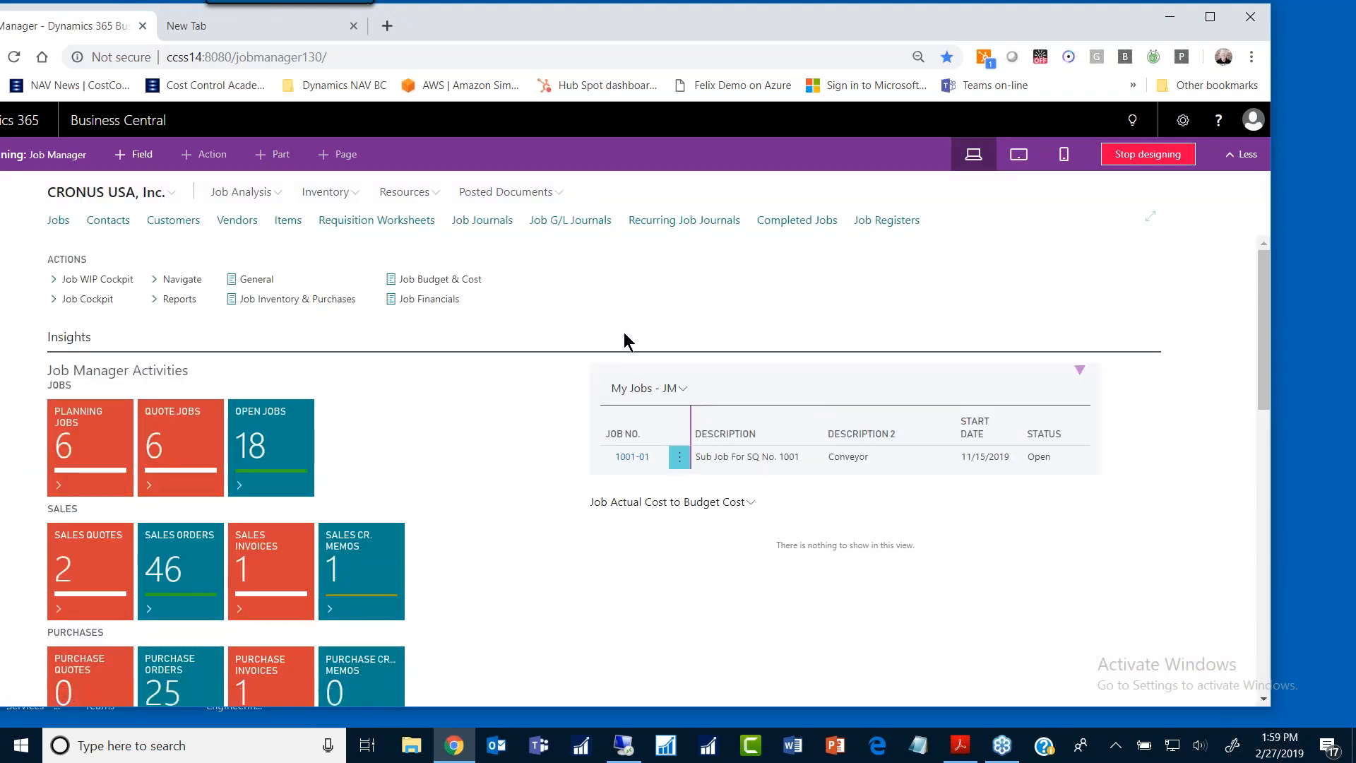
{"action": "left_click", "coordinate": [1131, 150]}
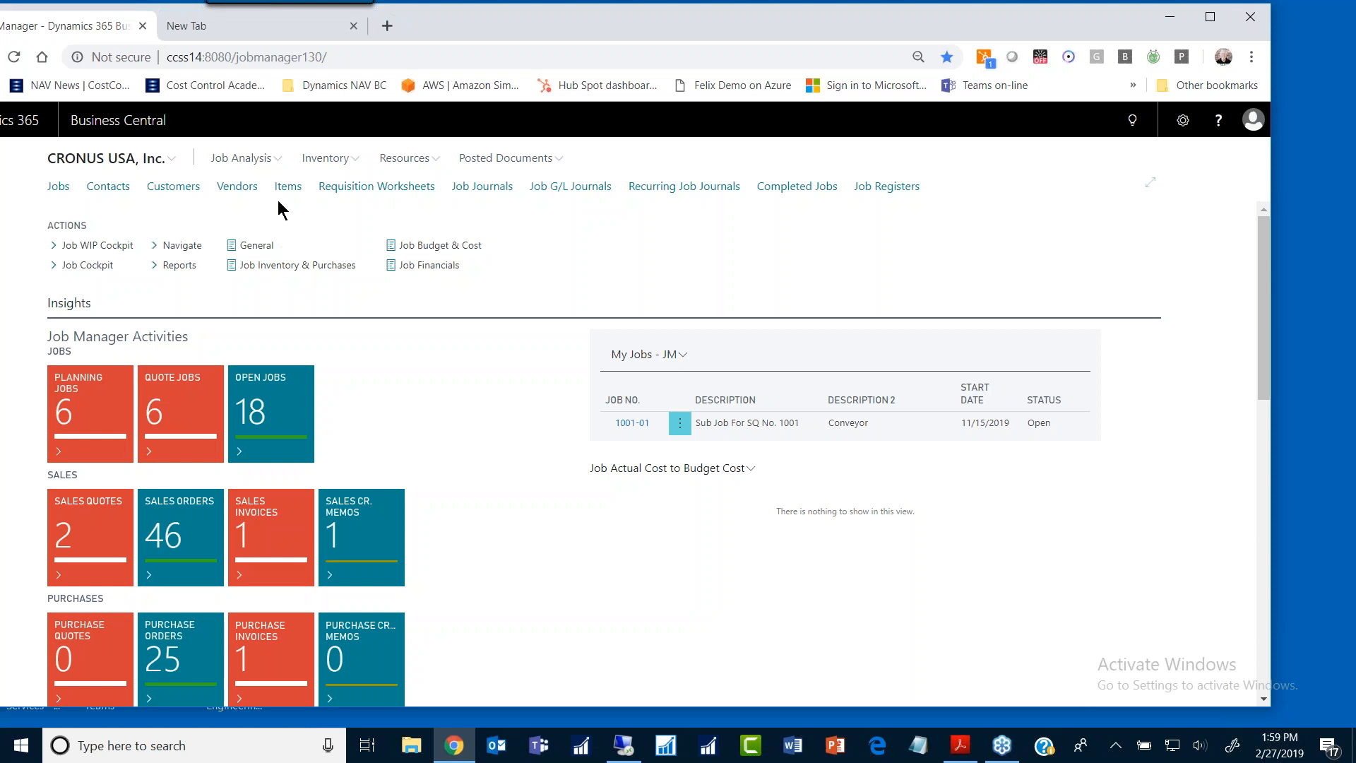
Step: Open the Job Estimating page for job 1001-01 from the Open Jobs list and show its processing actions
{"action": "left_click", "coordinate": [274, 409]}
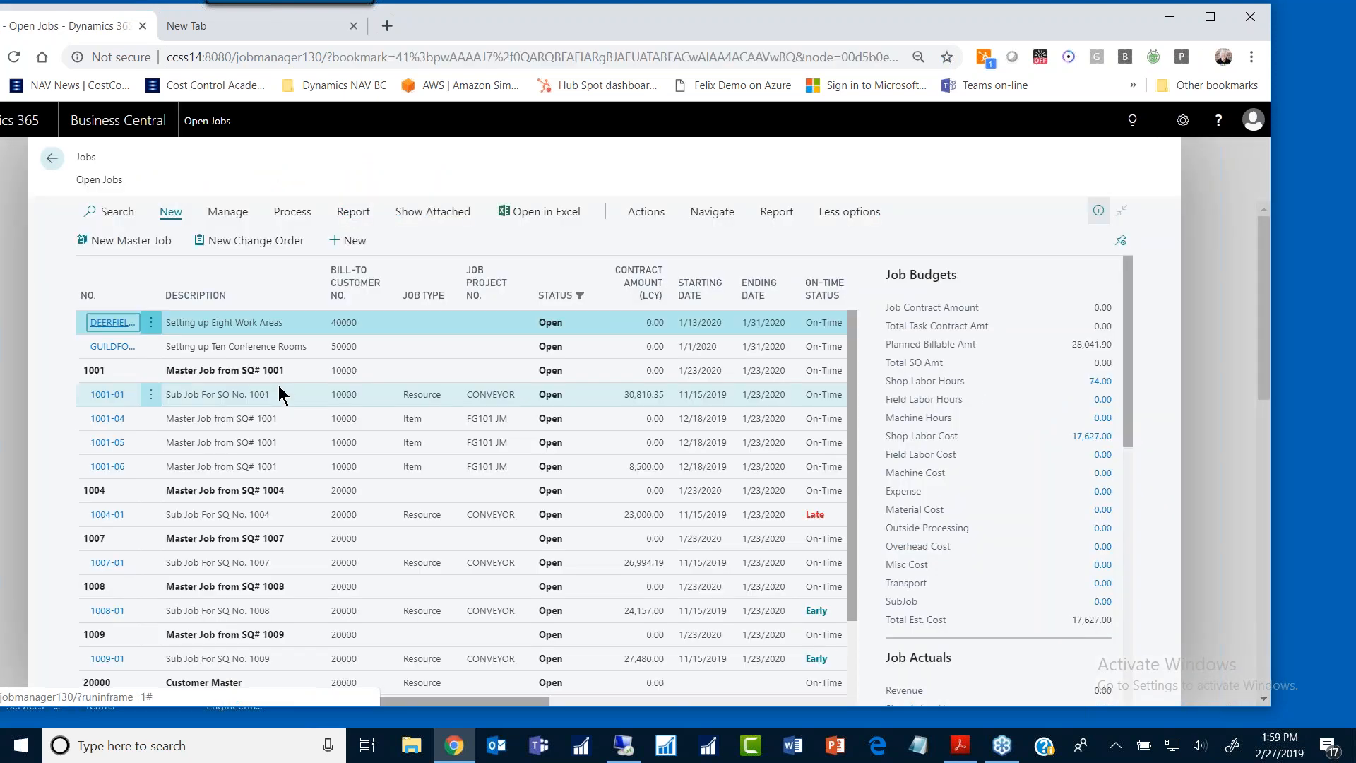
{"action": "left_click", "coordinate": [234, 395]}
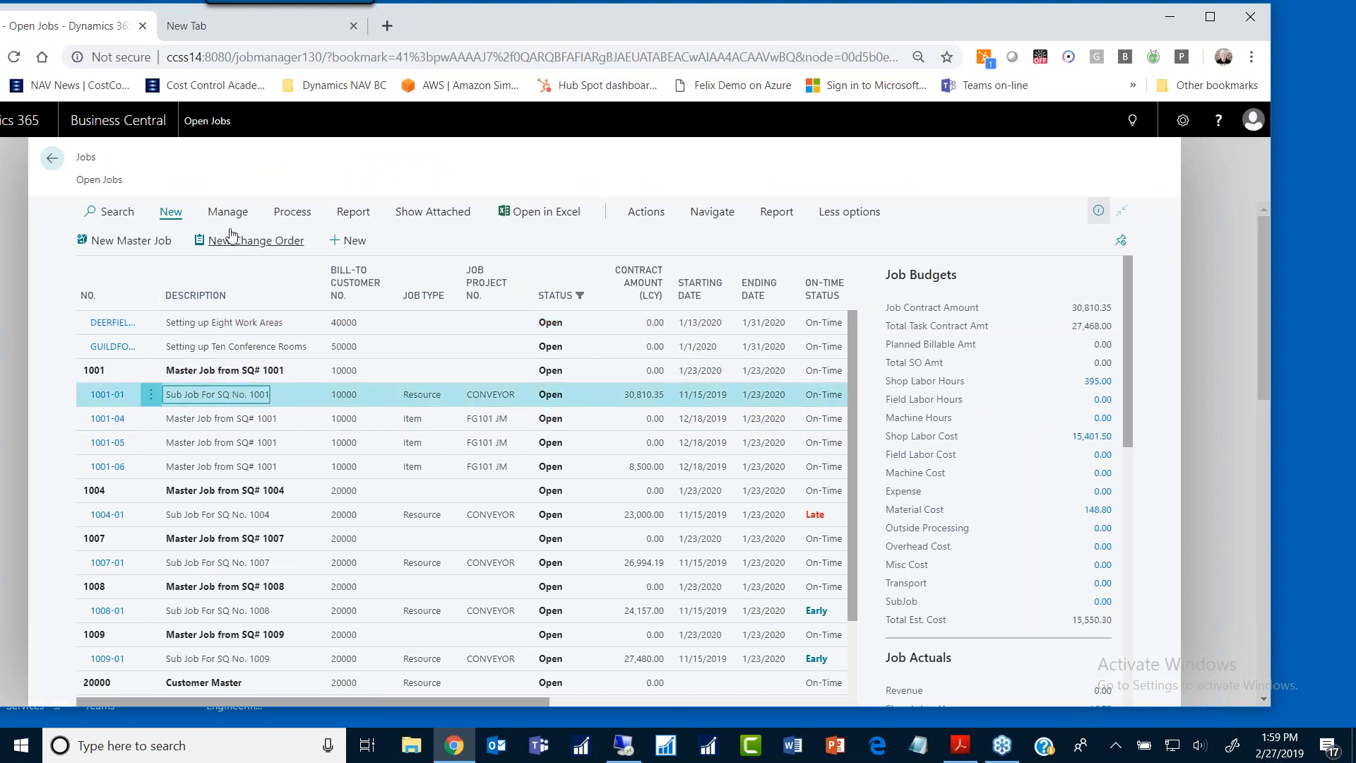
{"action": "left_click", "coordinate": [289, 213]}
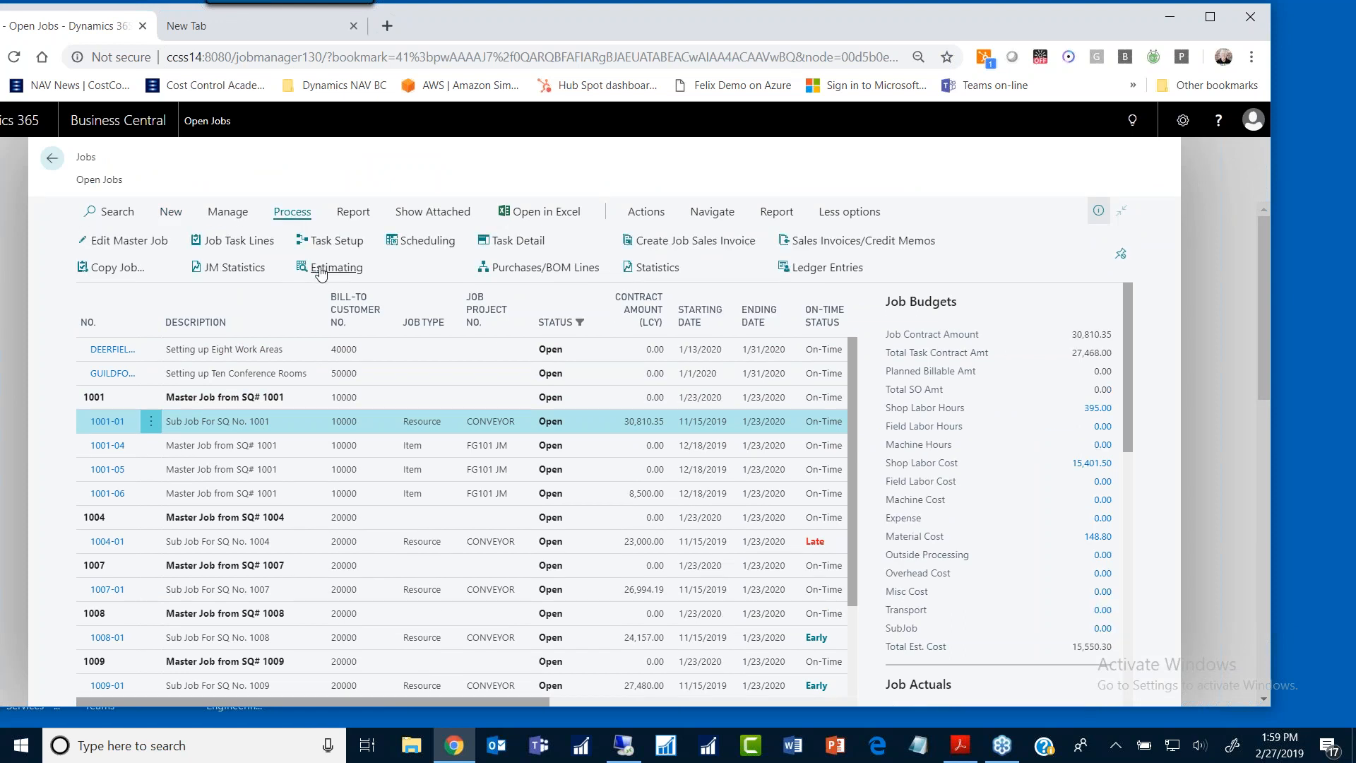
{"action": "left_click", "coordinate": [319, 270]}
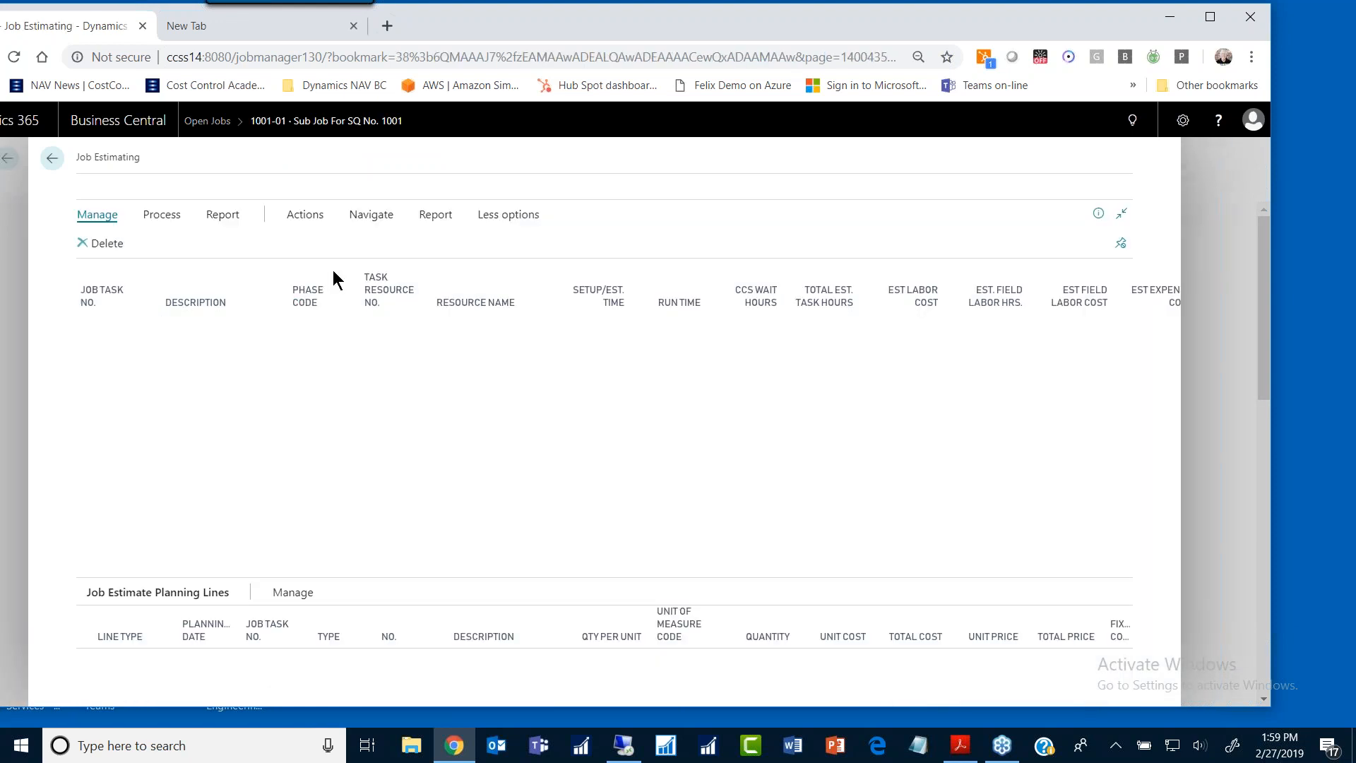
{"action": "left_click", "coordinate": [161, 214]}
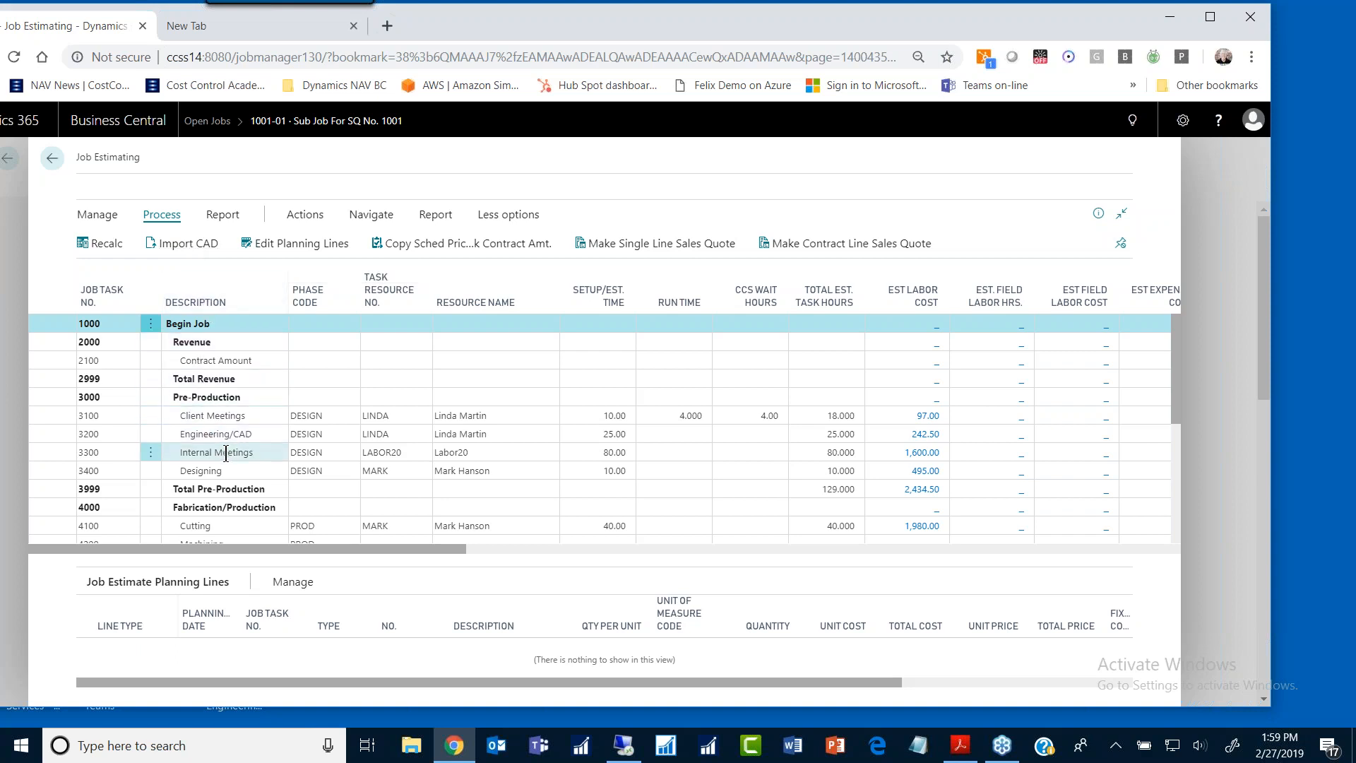
Step: Review the Side Panel, Base and Top Panel planning lines of the 4100 Cutting task, and return to the home page
{"action": "scroll", "coordinate": [226, 454], "scroll_direction": "down", "scroll_amount": 3}
{"action": "left_click", "coordinate": [198, 349]}
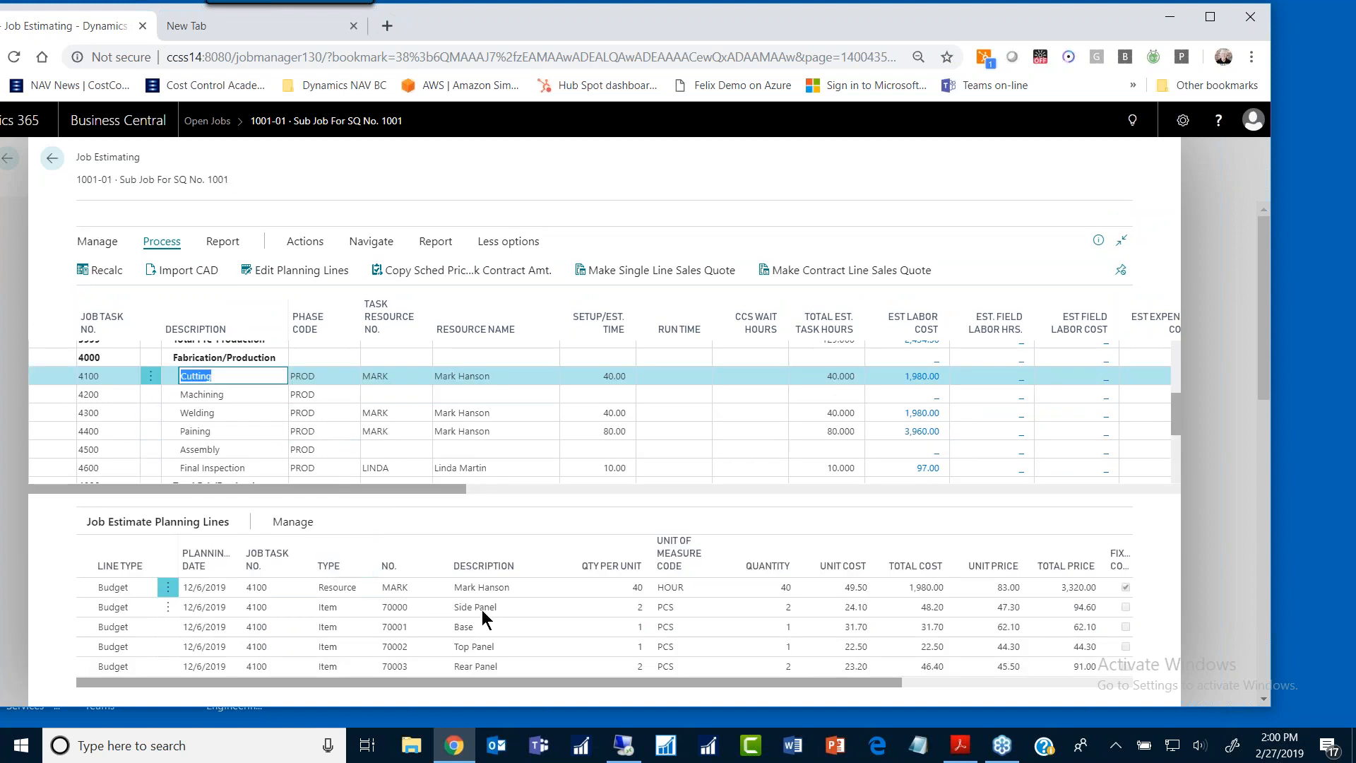
{"action": "left_click", "coordinate": [478, 608]}
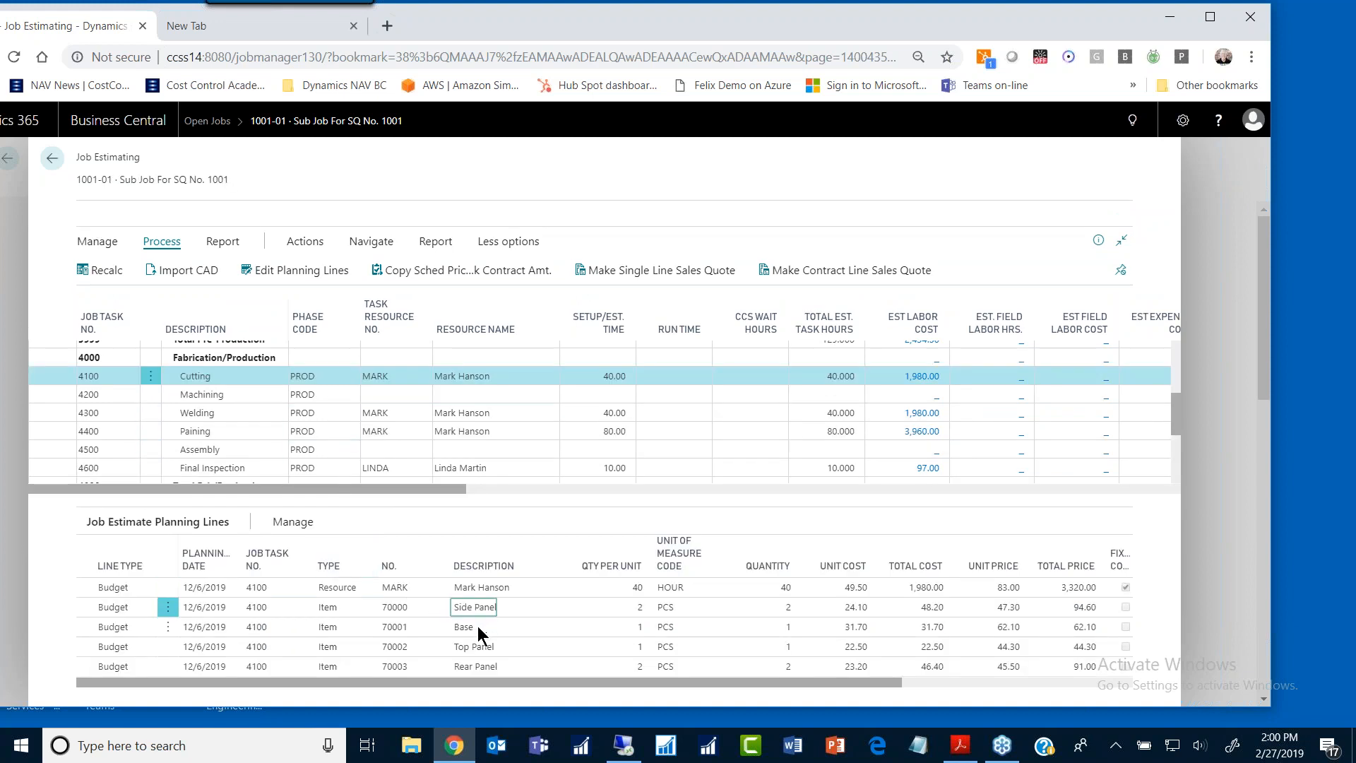
{"action": "left_click", "coordinate": [479, 629]}
{"action": "left_click", "coordinate": [485, 647]}
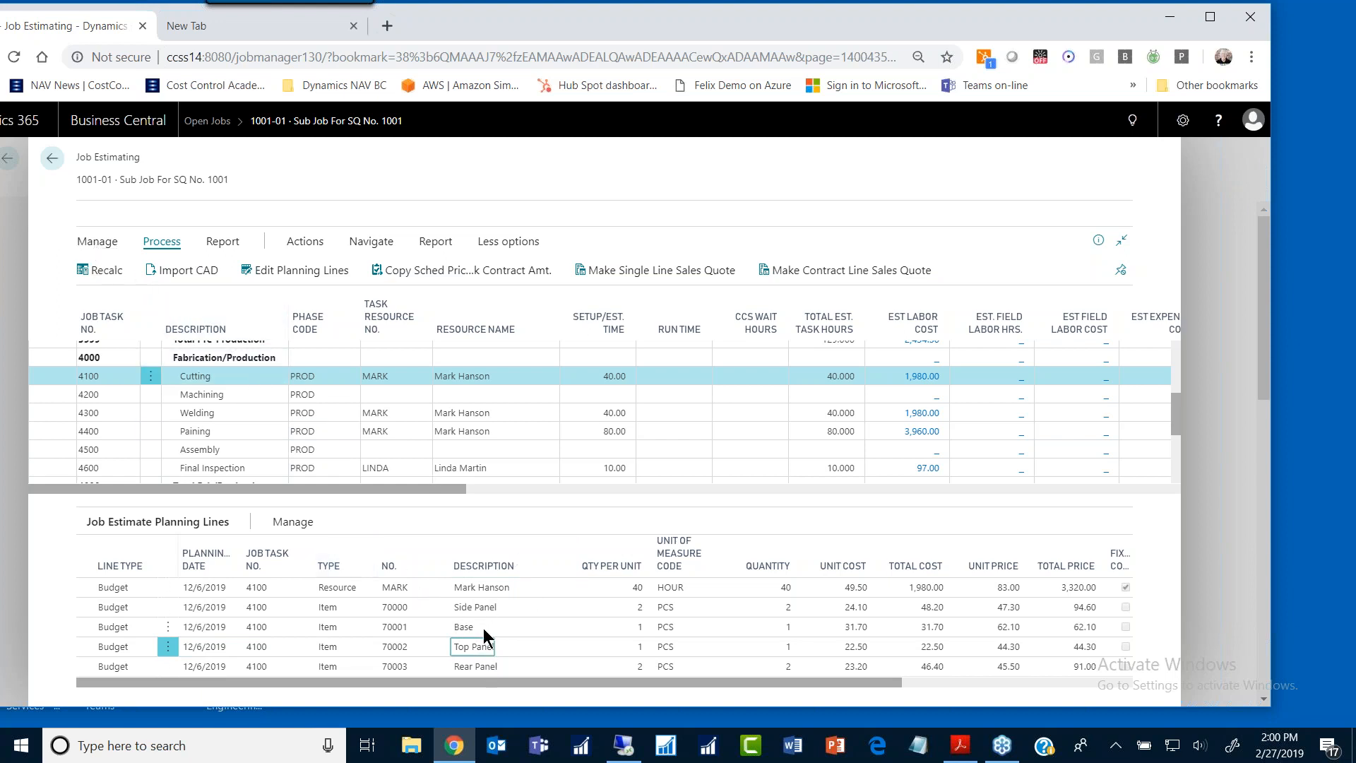
{"action": "left_click", "coordinate": [50, 160]}
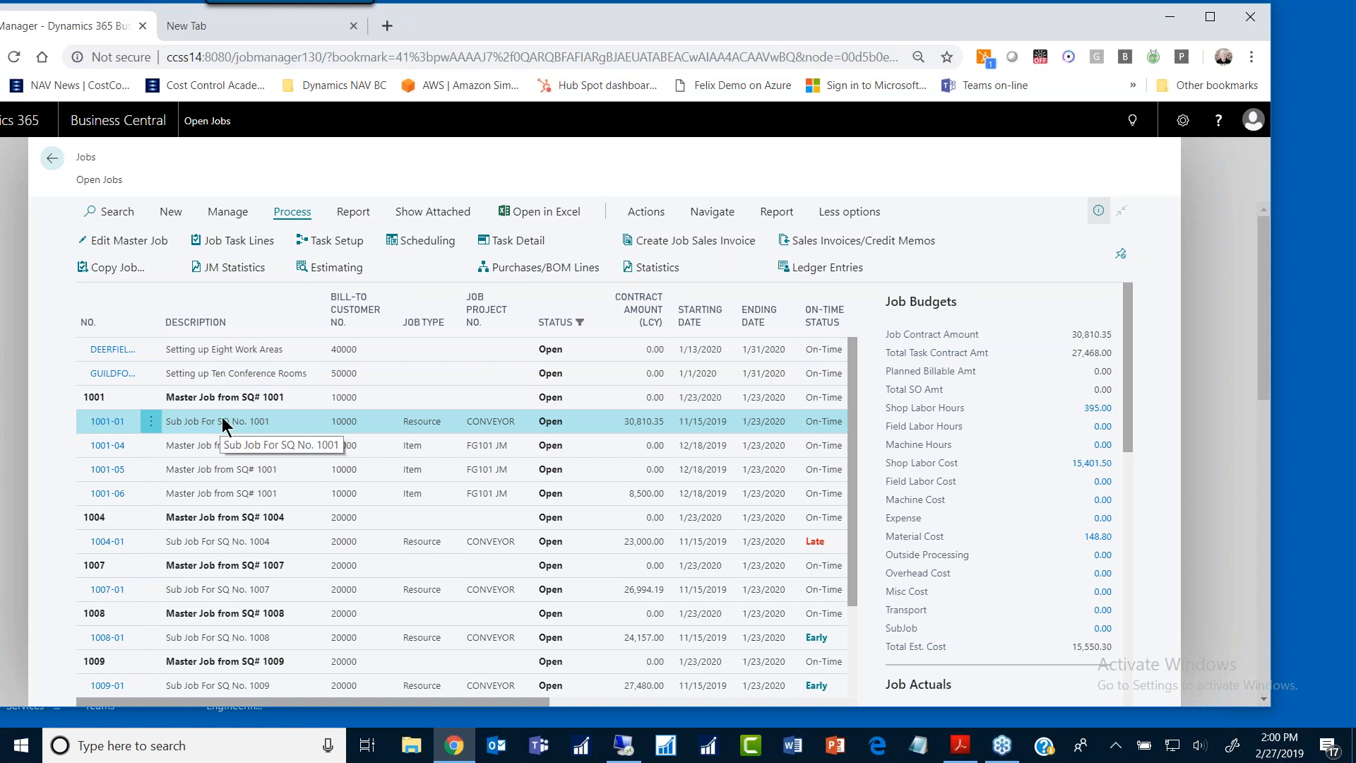
{"action": "left_click", "coordinate": [50, 165]}
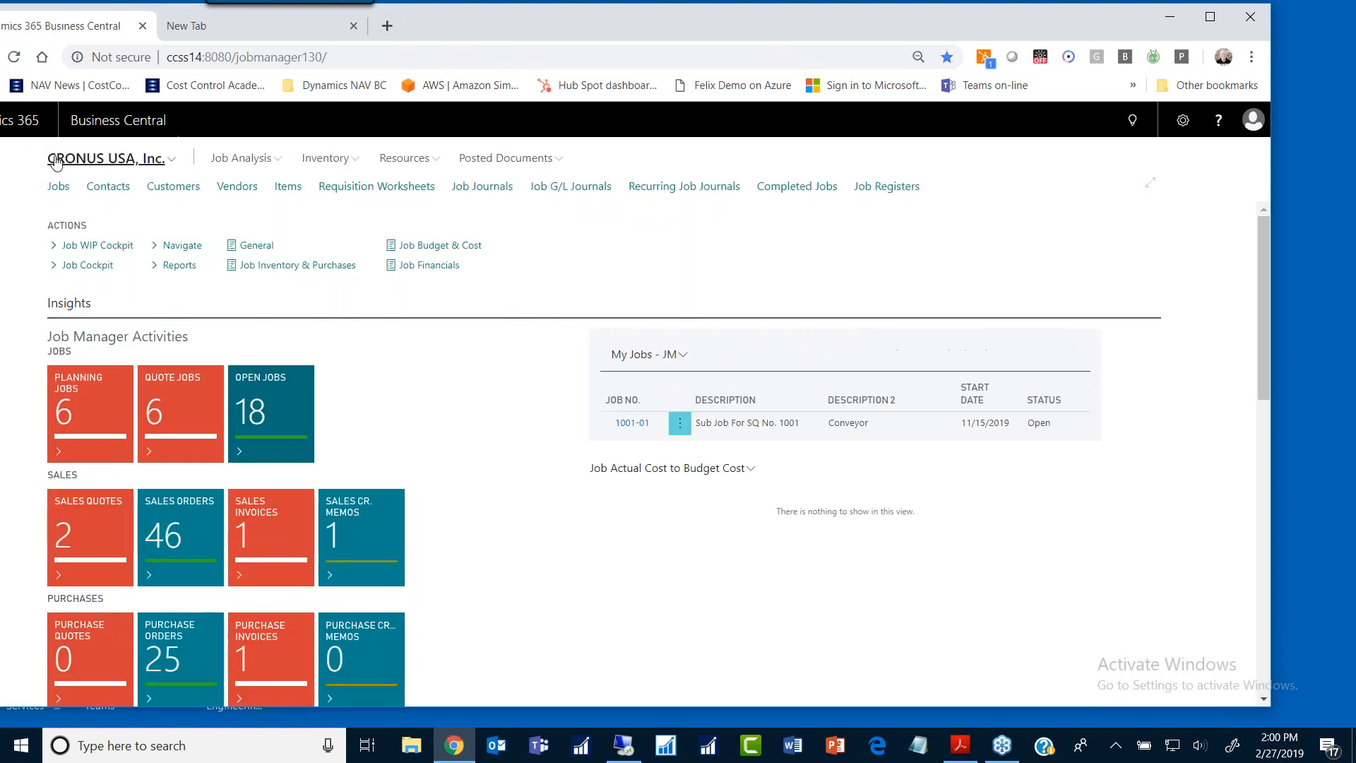
Step: Switch to the study guide in Acrobat Reader and read on from Poll #3 to the Your Next Step section on page 6
{"action": "left_click", "coordinate": [962, 749]}
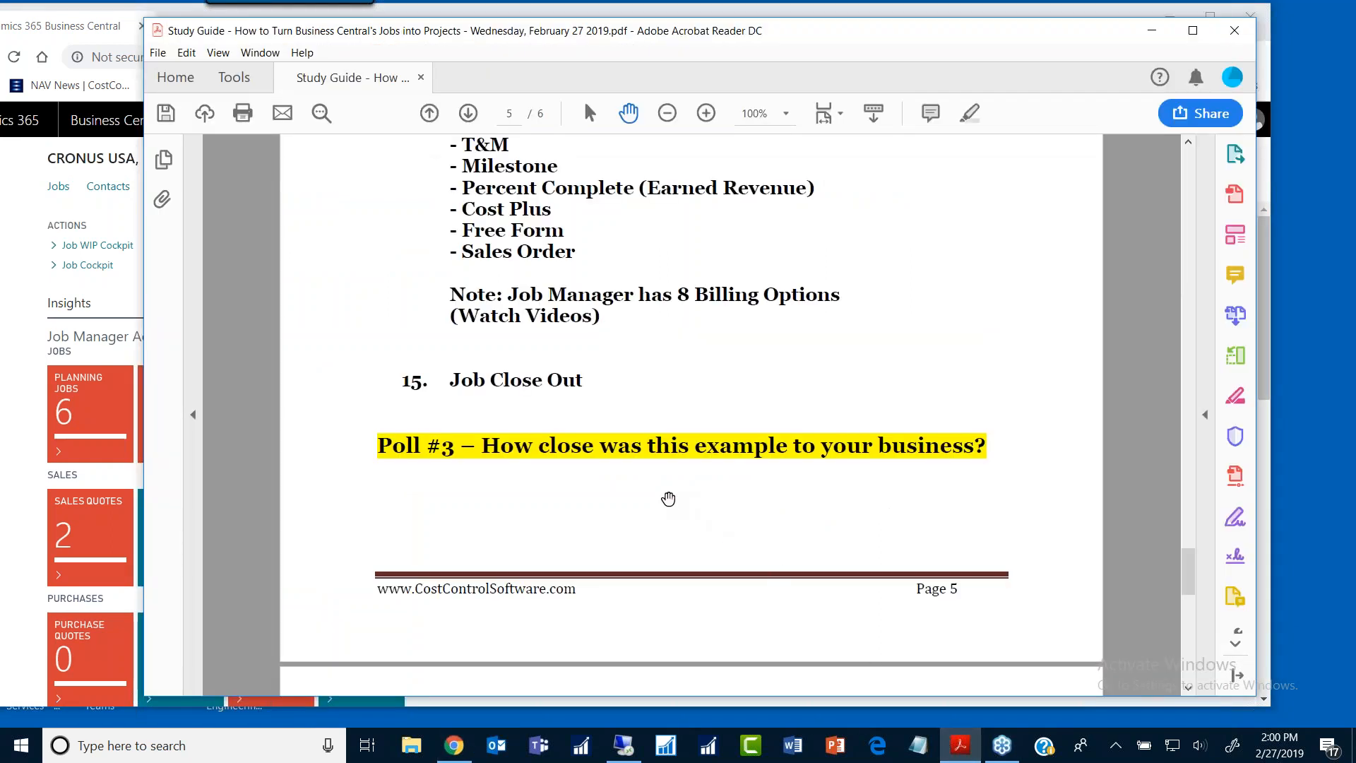
{"action": "scroll", "coordinate": [657, 499], "scroll_direction": "down", "scroll_amount": 2}
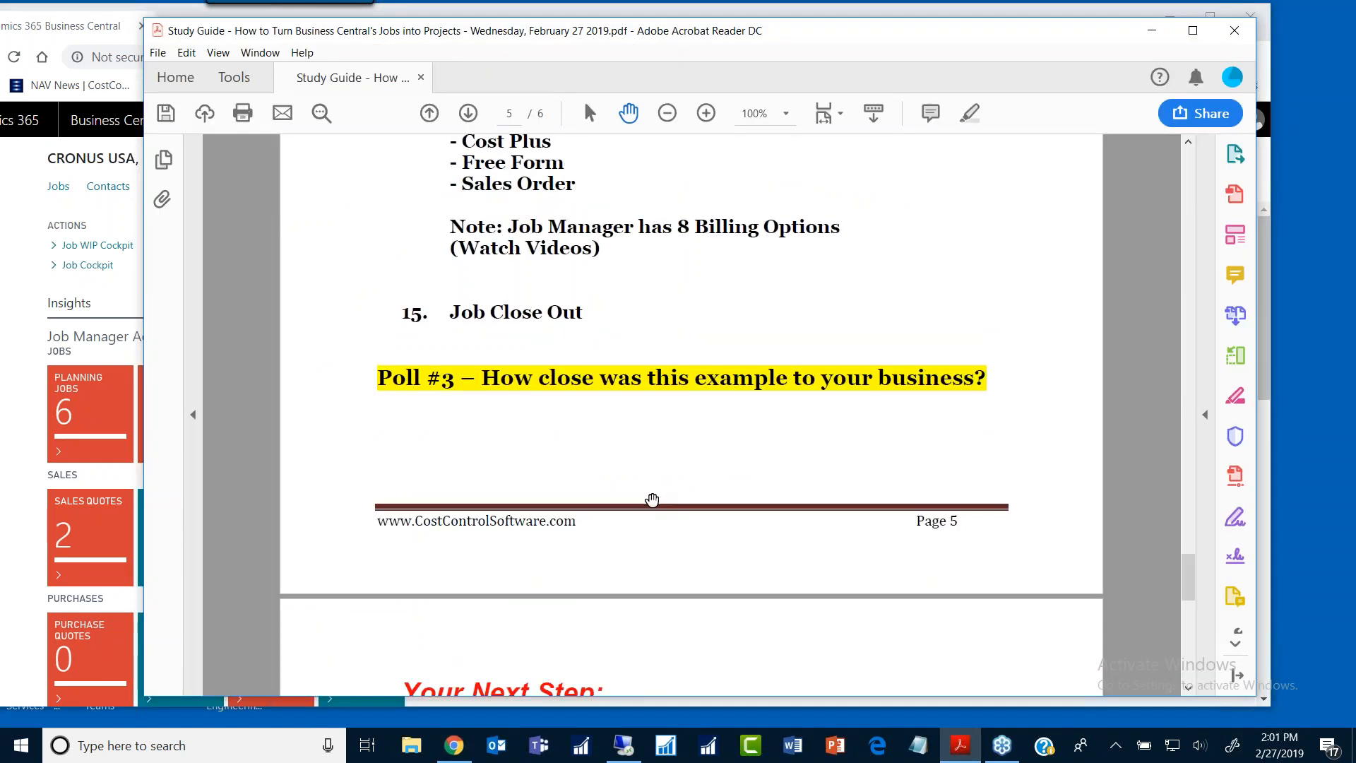
{"action": "scroll", "coordinate": [639, 474], "scroll_direction": "down", "scroll_amount": 3}
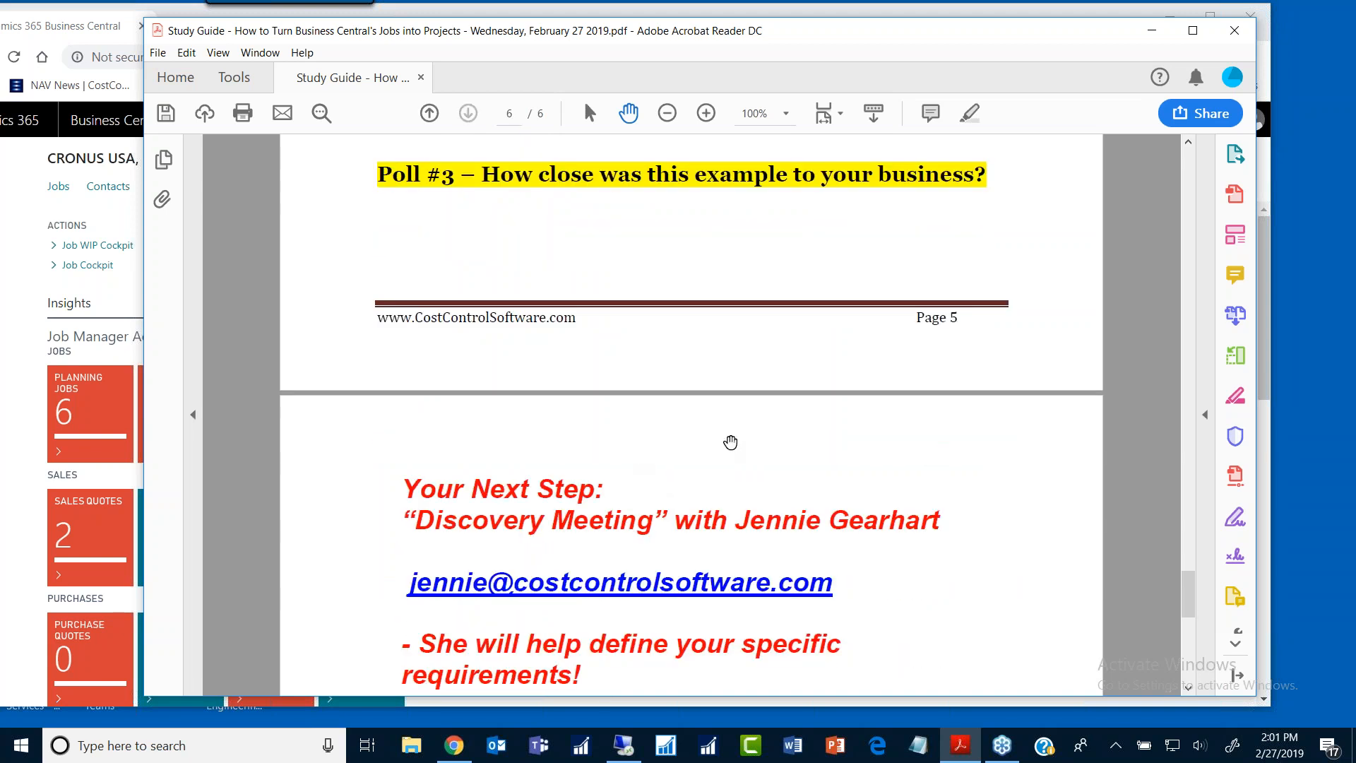
{"action": "scroll", "coordinate": [633, 449], "scroll_direction": "down", "scroll_amount": 2}
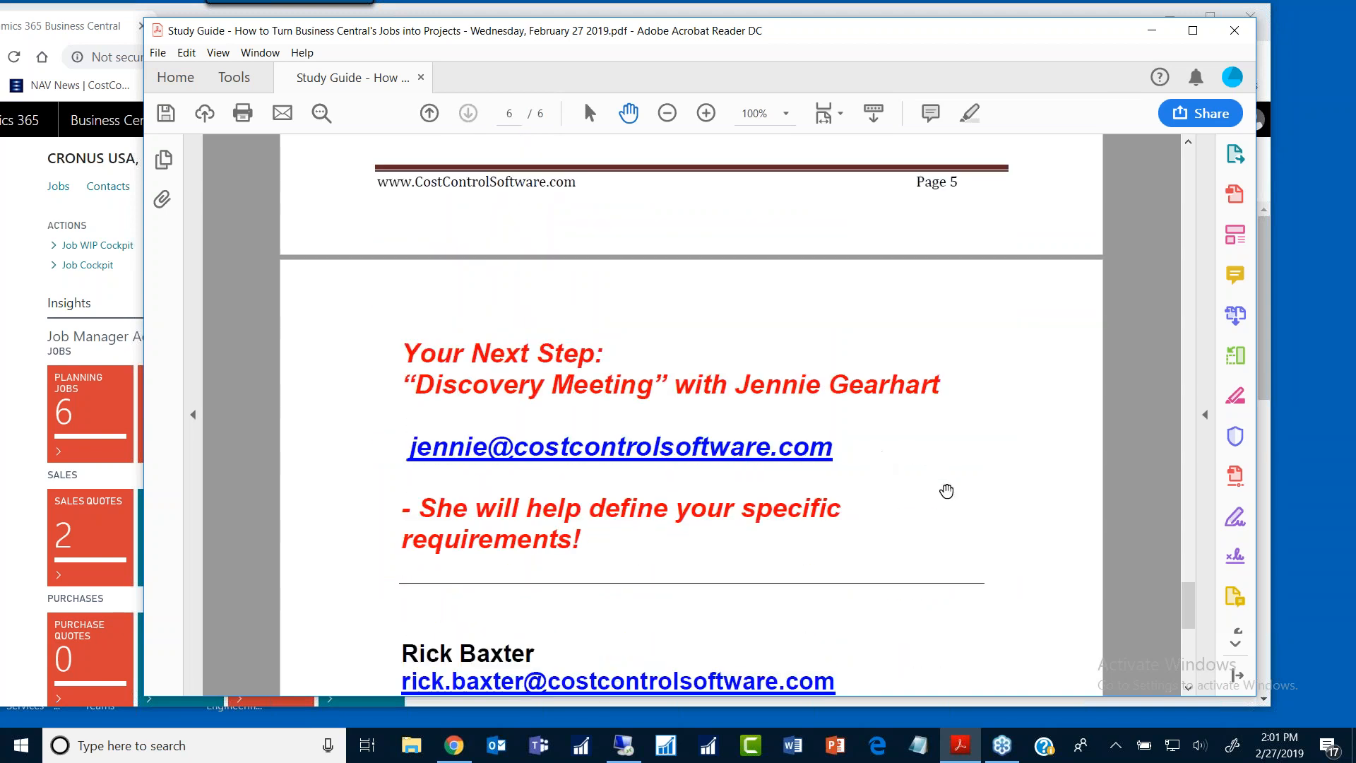